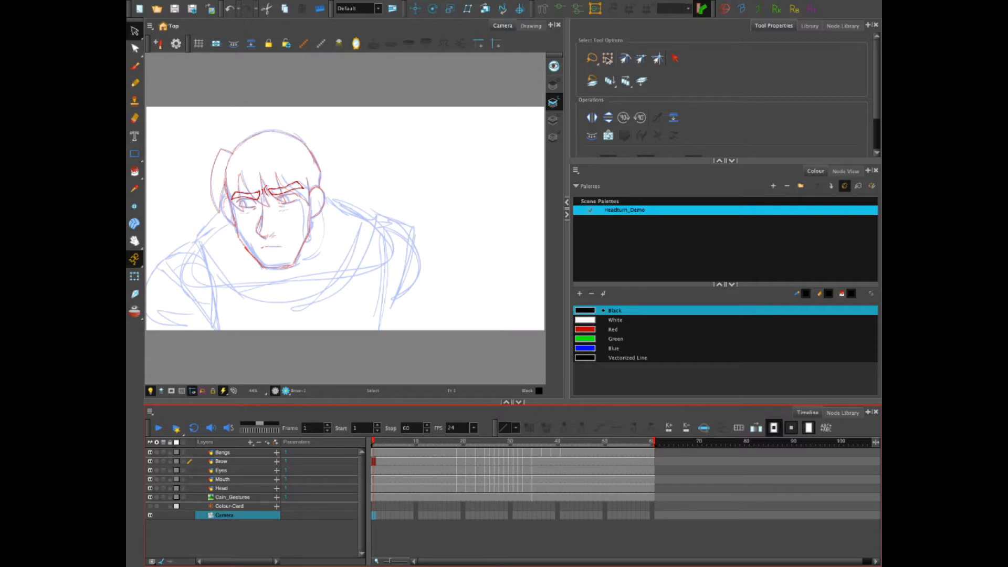
Add a vector drawing layer named Body above the Colour-Card layer.
{"action": "left_click", "coordinate": [240, 506]}
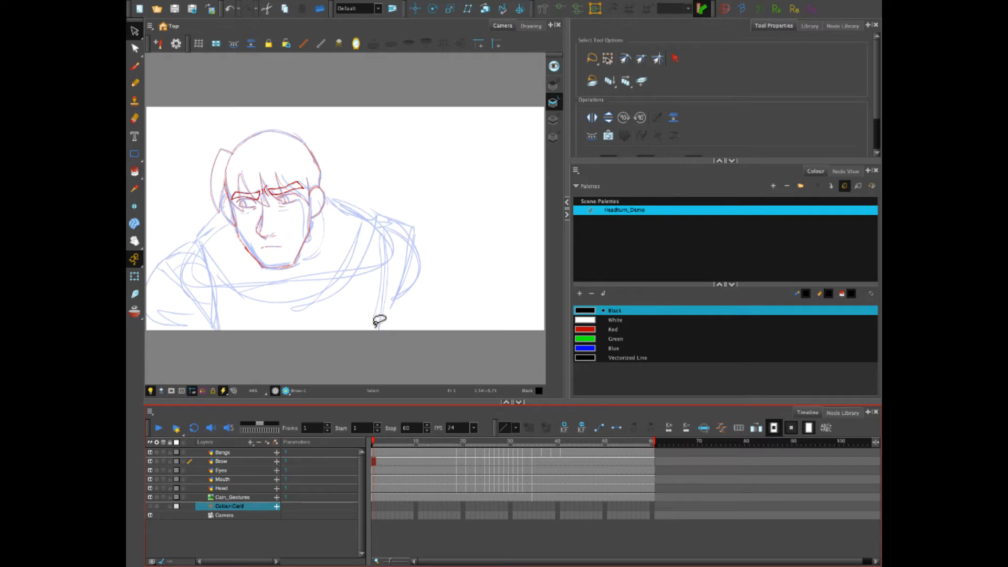
{"action": "left_click", "coordinate": [464, 426]}
{"action": "mouse_move", "coordinate": [461, 445]}
{"action": "left_mouse_down"}
{"action": "mouse_move", "coordinate": [542, 444]}
{"action": "mouse_move", "coordinate": [521, 450]}
{"action": "left_mouse_up"}
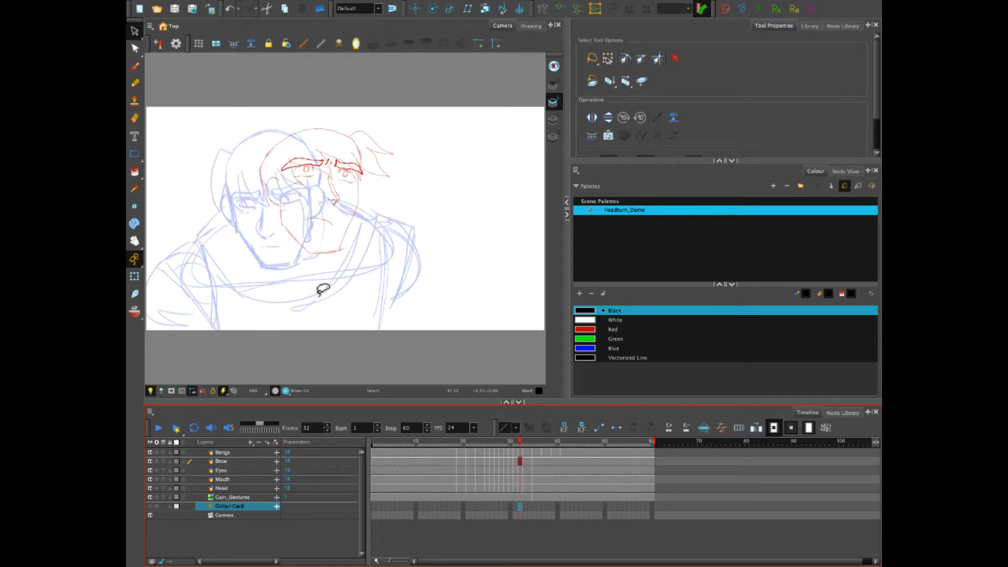
{"action": "mouse_move", "coordinate": [522, 443]}
{"action": "left_mouse_down"}
{"action": "mouse_move", "coordinate": [538, 443]}
{"action": "mouse_move", "coordinate": [350, 445]}
{"action": "left_mouse_up"}
{"action": "left_click", "coordinate": [252, 442]}
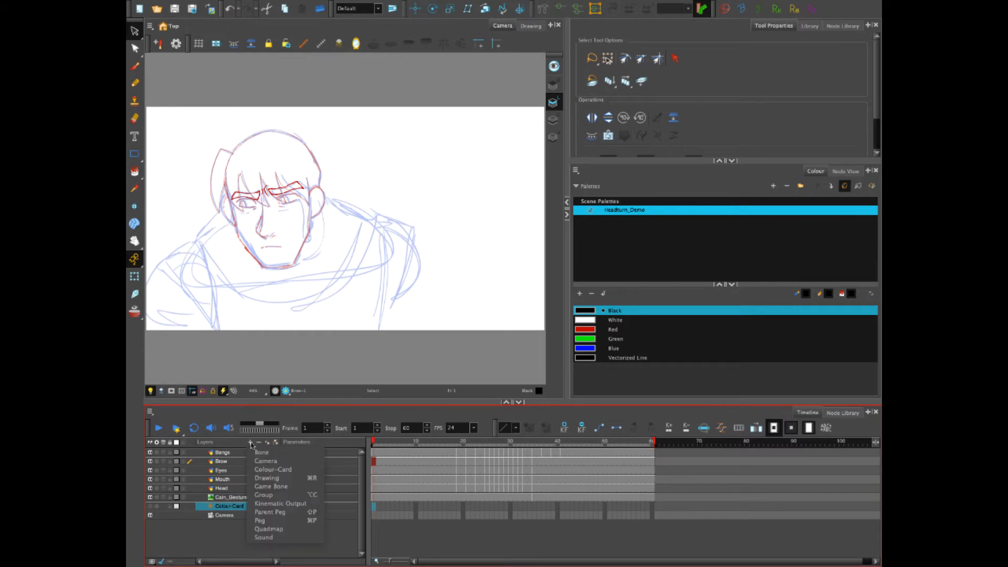
{"action": "left_click", "coordinate": [267, 479]}
{"action": "type", "text": "Body"}
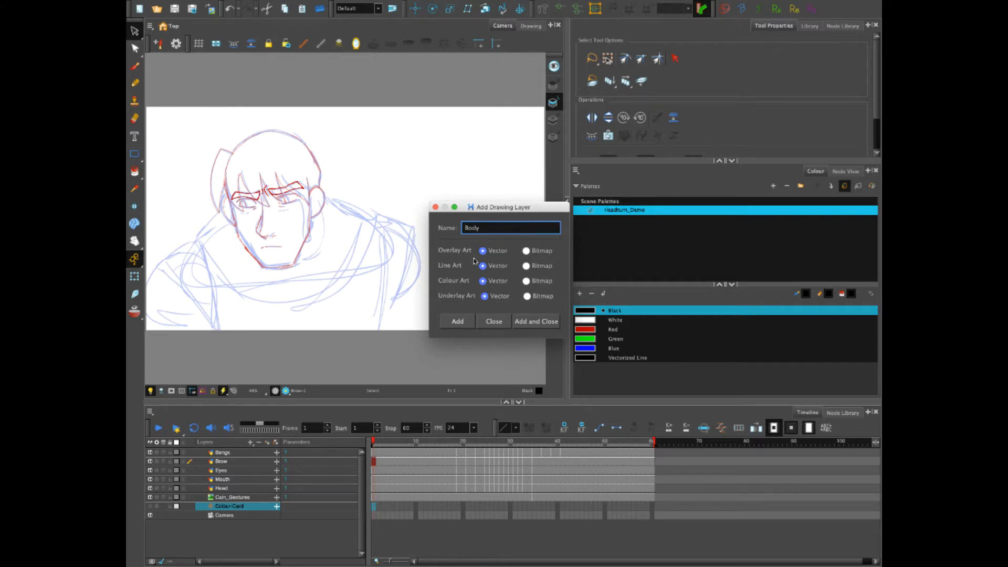
{"action": "left_click", "coordinate": [536, 320]}
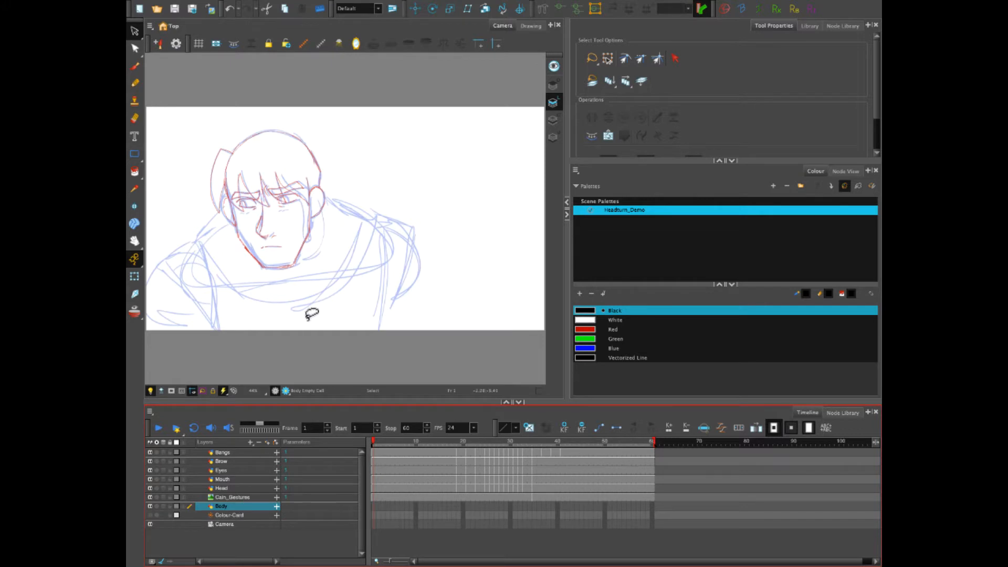
Set up the Brush tool with the Red swatch for sketching on the Body layer.
{"action": "left_click", "coordinate": [135, 66]}
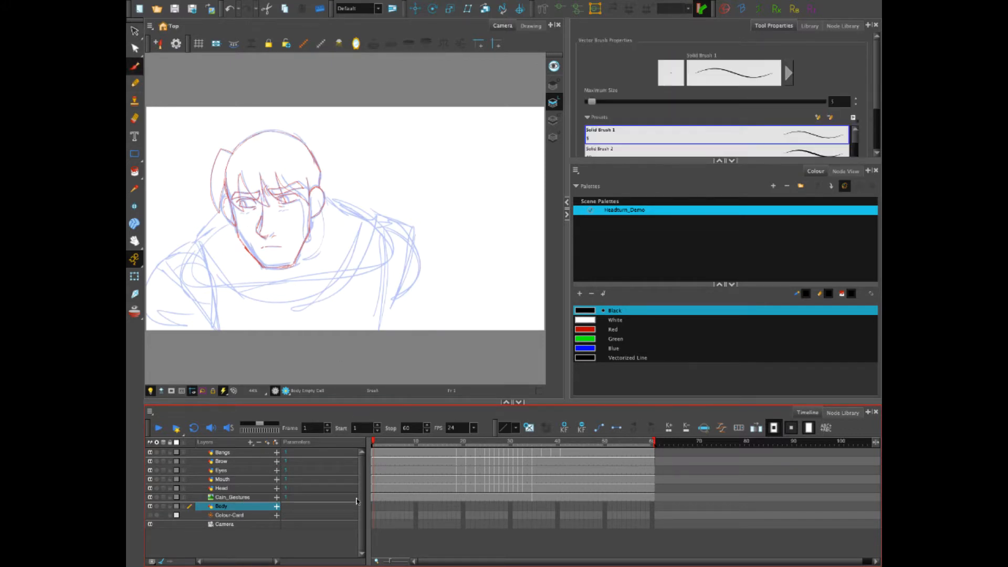
{"action": "left_click", "coordinate": [592, 350]}
{"action": "left_click", "coordinate": [587, 330]}
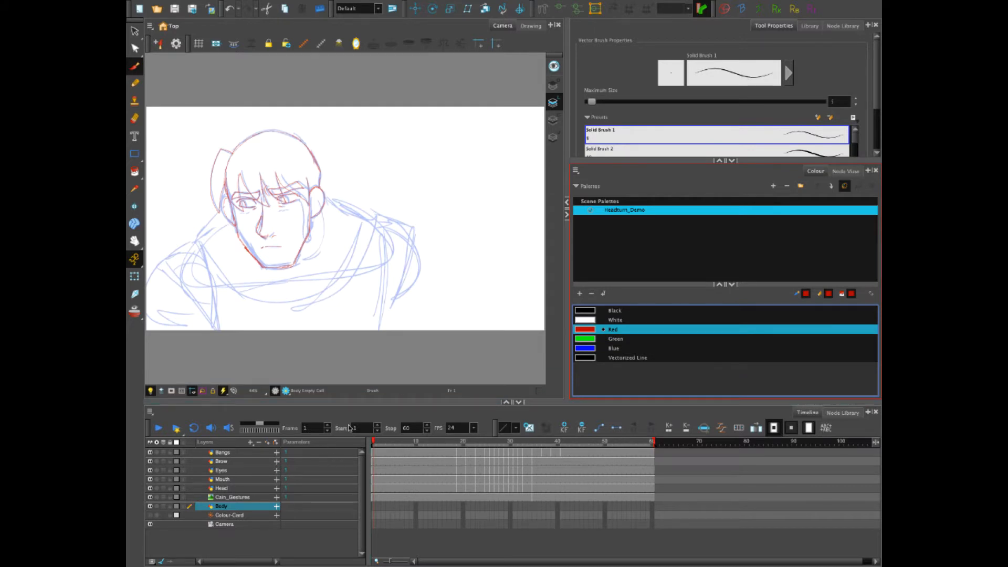
{"action": "left_click_drag", "start_coordinate": [443, 330], "coordinate": [498, 322]}
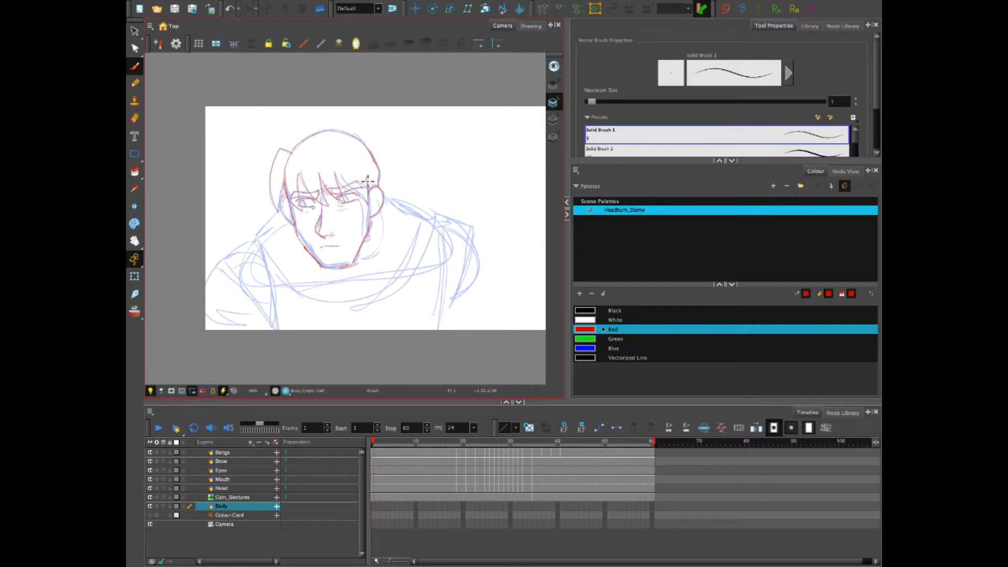
Move the Body layer above the Cain_Gestures layer and trace the left shoulder line of the rough sketch in red on frame 1.
{"action": "mouse_move", "coordinate": [205, 292]}
{"action": "left_mouse_down"}
{"action": "mouse_move", "coordinate": [229, 254]}
{"action": "mouse_move", "coordinate": [261, 236]}
{"action": "left_mouse_up"}
{"action": "key", "text": "alt+s"}
{"action": "key", "text": "ctrl+z"}
{"action": "left_click_drag", "start_coordinate": [229, 496], "coordinate": [233, 501]}
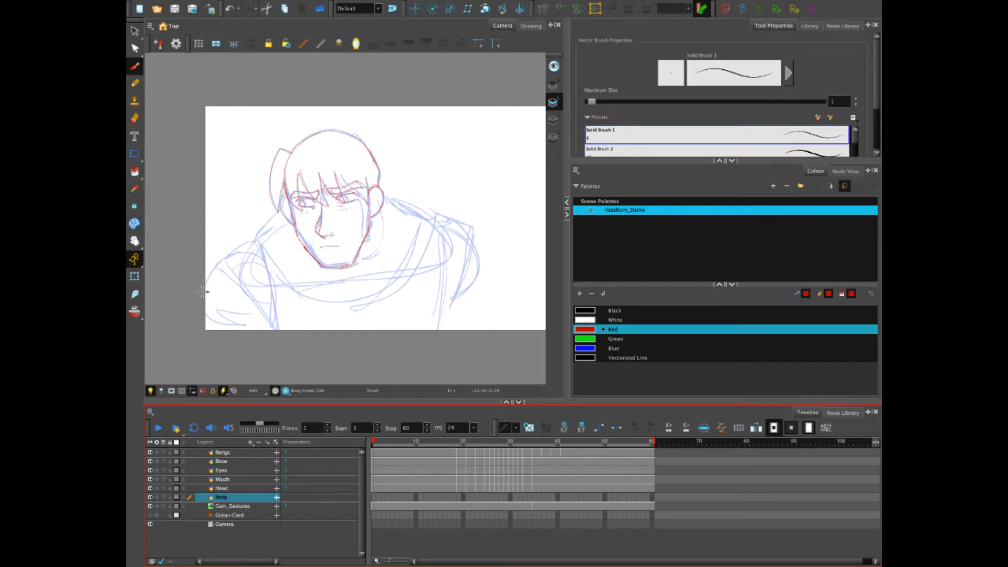
{"action": "left_click_drag", "start_coordinate": [205, 290], "coordinate": [286, 210]}
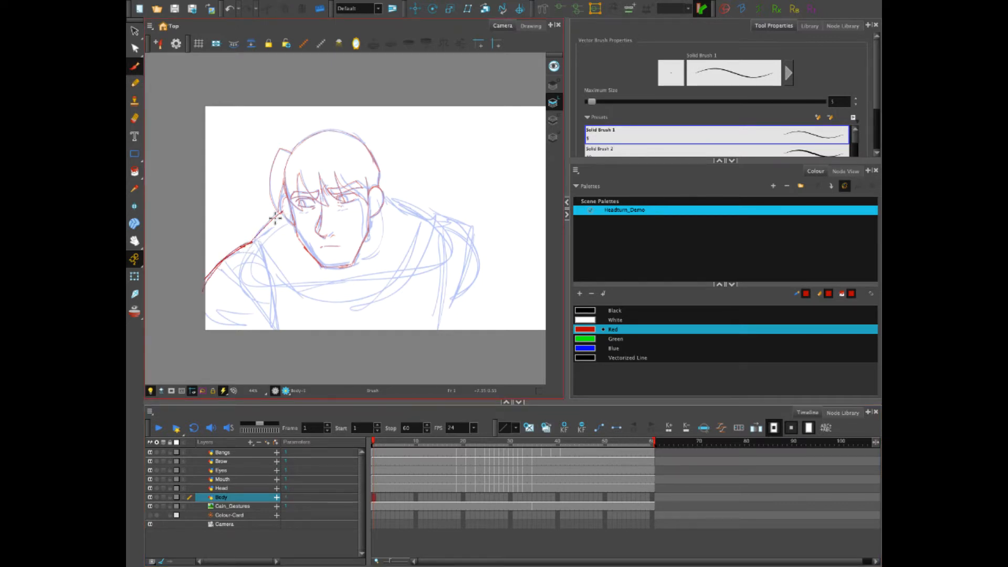
{"action": "left_click_drag", "start_coordinate": [383, 202], "coordinate": [429, 219]}
{"action": "left_click_drag", "start_coordinate": [286, 213], "coordinate": [389, 206]}
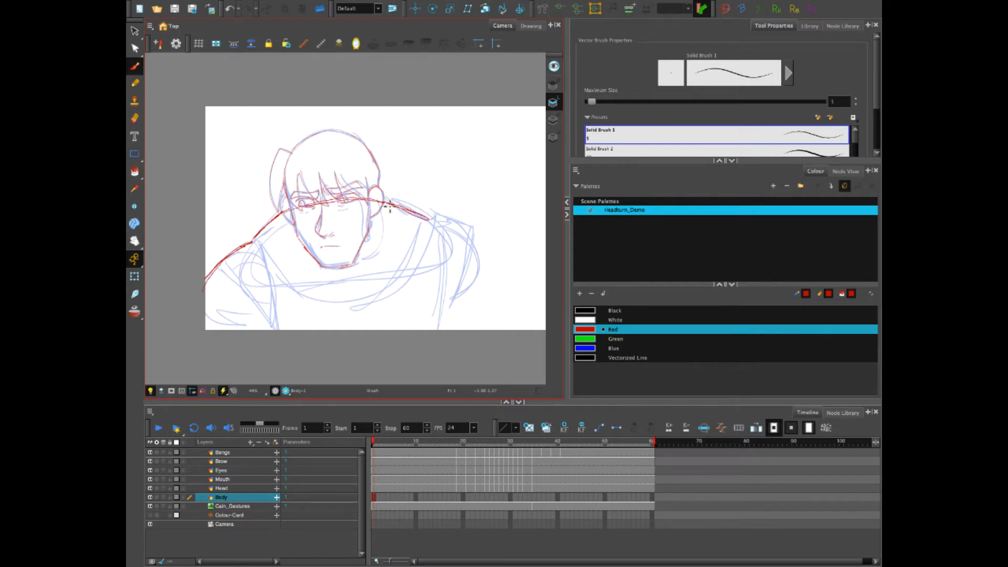
{"action": "key", "text": "ctrl+z"}
{"action": "key", "text": "ctrl+z"}
{"action": "key", "text": "ctrl+z"}
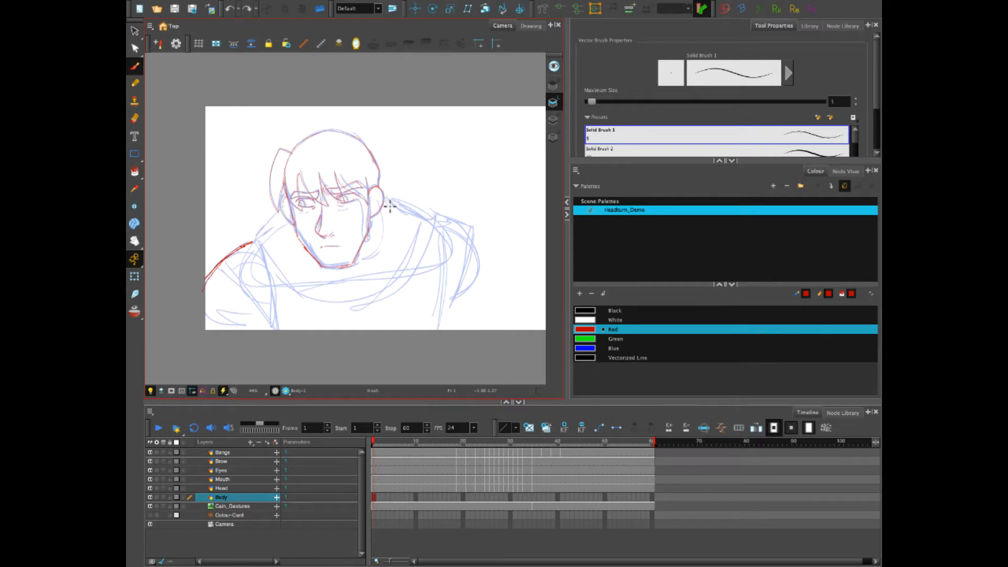
Trace the left neck slope, the right shoulder and the outer line of both arms over the frame 1 sketch.
{"action": "left_click_drag", "start_coordinate": [253, 241], "coordinate": [281, 214]}
{"action": "mouse_move", "coordinate": [385, 199]}
{"action": "left_mouse_down"}
{"action": "mouse_move", "coordinate": [430, 217]}
{"action": "mouse_move", "coordinate": [481, 267]}
{"action": "left_mouse_up"}
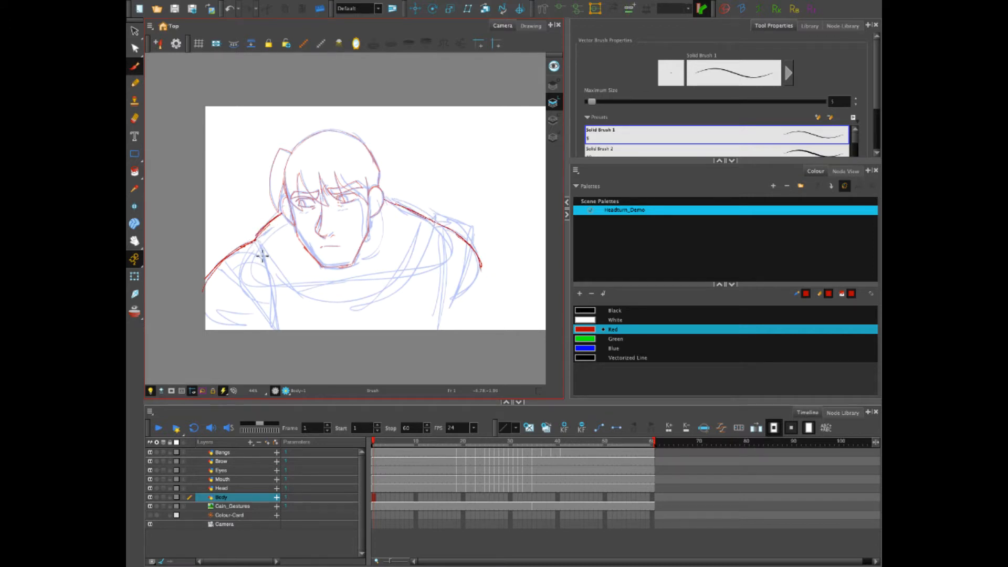
{"action": "left_click_drag", "start_coordinate": [205, 286], "coordinate": [198, 320]}
{"action": "left_click_drag", "start_coordinate": [481, 267], "coordinate": [477, 298]}
{"action": "key", "text": "alt+e"}
{"action": "mouse_move", "coordinate": [449, 228]}
{"action": "left_mouse_down"}
{"action": "mouse_move", "coordinate": [478, 255]}
{"action": "mouse_move", "coordinate": [482, 305]}
{"action": "left_mouse_up"}
{"action": "key", "text": "alt+b"}
{"action": "left_click_drag", "start_coordinate": [445, 229], "coordinate": [437, 340]}
{"action": "mouse_move", "coordinate": [445, 230]}
{"action": "left_mouse_down"}
{"action": "mouse_move", "coordinate": [446, 306]}
{"action": "mouse_move", "coordinate": [430, 341]}
{"action": "left_mouse_up"}
{"action": "mouse_move", "coordinate": [446, 234]}
{"action": "left_mouse_down"}
{"action": "mouse_move", "coordinate": [450, 289]}
{"action": "mouse_move", "coordinate": [479, 271]}
{"action": "mouse_move", "coordinate": [460, 300]}
{"action": "left_mouse_up"}
{"action": "key", "text": "ctrl+z"}
{"action": "key", "text": "ctrl+z"}
{"action": "key", "text": "ctrl+z"}
{"action": "key", "text": "ctrl+z"}
{"action": "key", "text": "ctrl+z"}
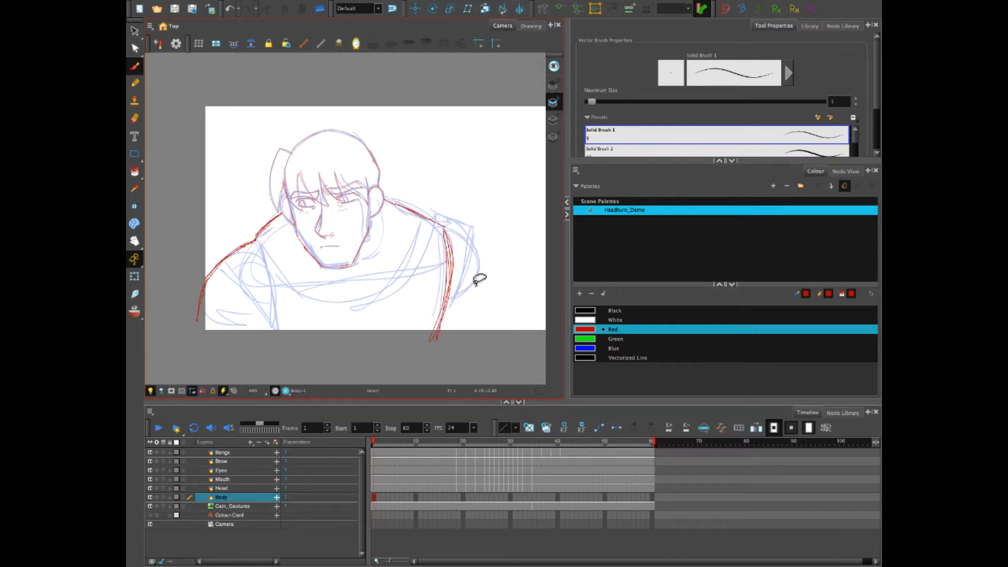
Redraw the right shoulder and outer arm, add the right inner arm line on frame 1, and go to frame 35 of the Body layer.
{"action": "mouse_move", "coordinate": [438, 220]}
{"action": "left_mouse_down"}
{"action": "mouse_move", "coordinate": [469, 246]}
{"action": "mouse_move", "coordinate": [482, 332]}
{"action": "left_mouse_up"}
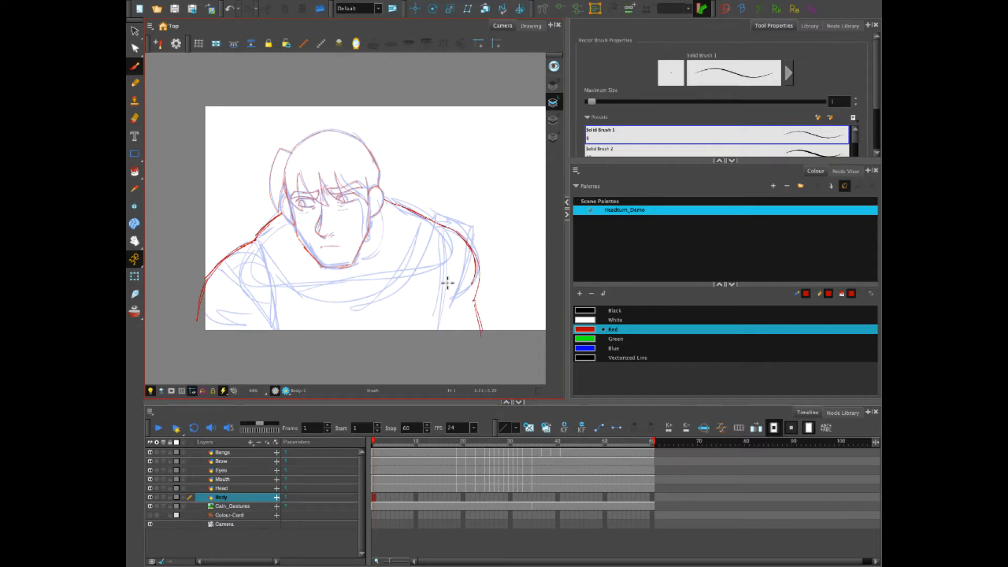
{"action": "left_click_drag", "start_coordinate": [446, 284], "coordinate": [445, 341]}
{"action": "left_click_drag", "start_coordinate": [446, 305], "coordinate": [444, 340]}
{"action": "left_click", "coordinate": [535, 497]}
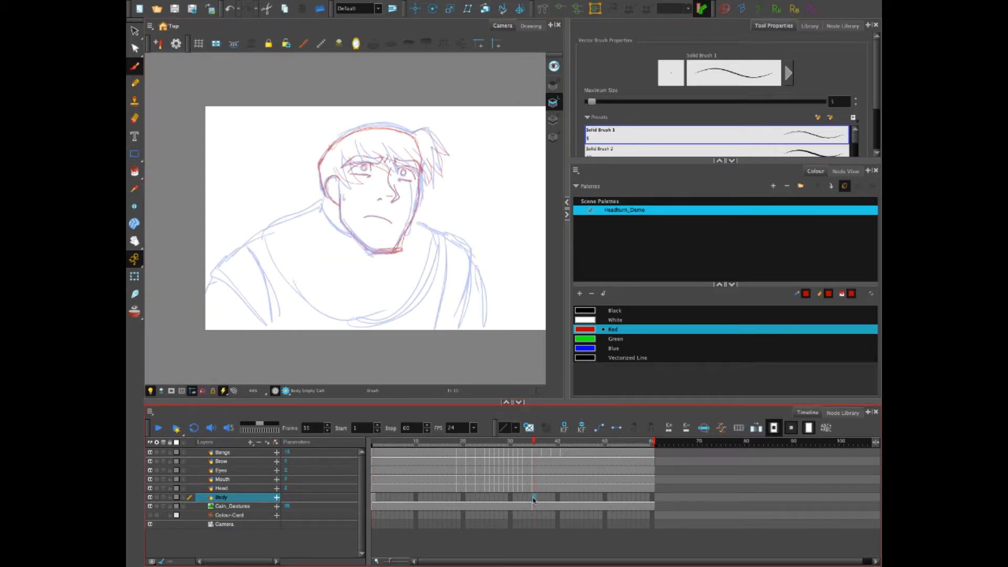
{"action": "mouse_move", "coordinate": [412, 222]}
{"action": "left_mouse_down"}
{"action": "mouse_move", "coordinate": [468, 252]}
{"action": "mouse_move", "coordinate": [484, 282]}
{"action": "mouse_move", "coordinate": [487, 333]}
{"action": "left_mouse_up"}
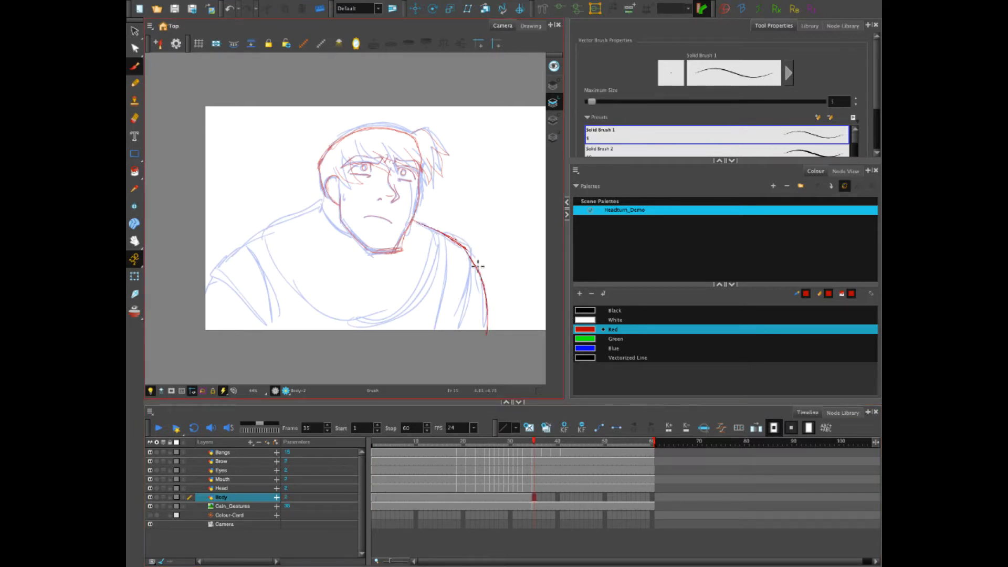
{"action": "left_click_drag", "start_coordinate": [467, 251], "coordinate": [485, 310]}
{"action": "key", "text": "ctrl+z"}
{"action": "key", "text": "alt+s"}
{"action": "key", "text": "ctrl+z"}
{"action": "key", "text": "alt+b"}
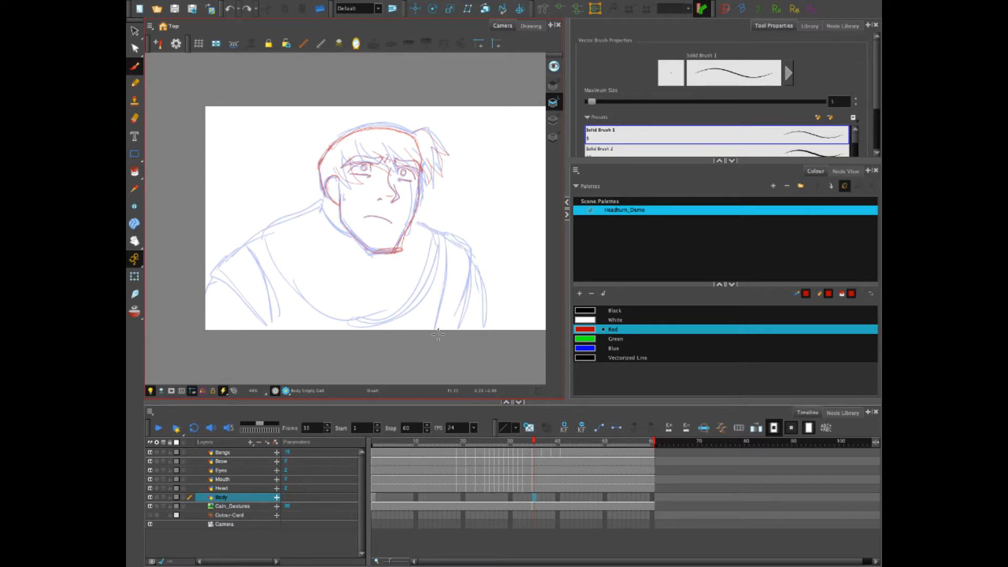
{"action": "left_click_drag", "start_coordinate": [442, 232], "coordinate": [446, 272]}
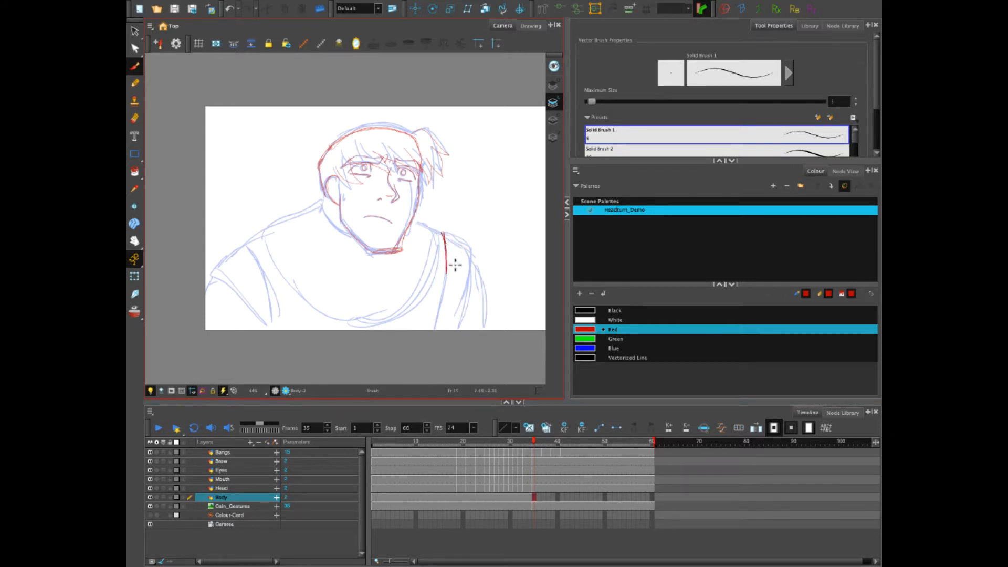
{"action": "key", "text": "ctrl+z"}
Trace both shoulders, the right outer arm and the left neck line in red over the frame 35 pose on the Body layer.
{"action": "mouse_move", "coordinate": [415, 220]}
{"action": "left_mouse_down"}
{"action": "mouse_move", "coordinate": [468, 251]}
{"action": "mouse_move", "coordinate": [492, 335]}
{"action": "left_mouse_up"}
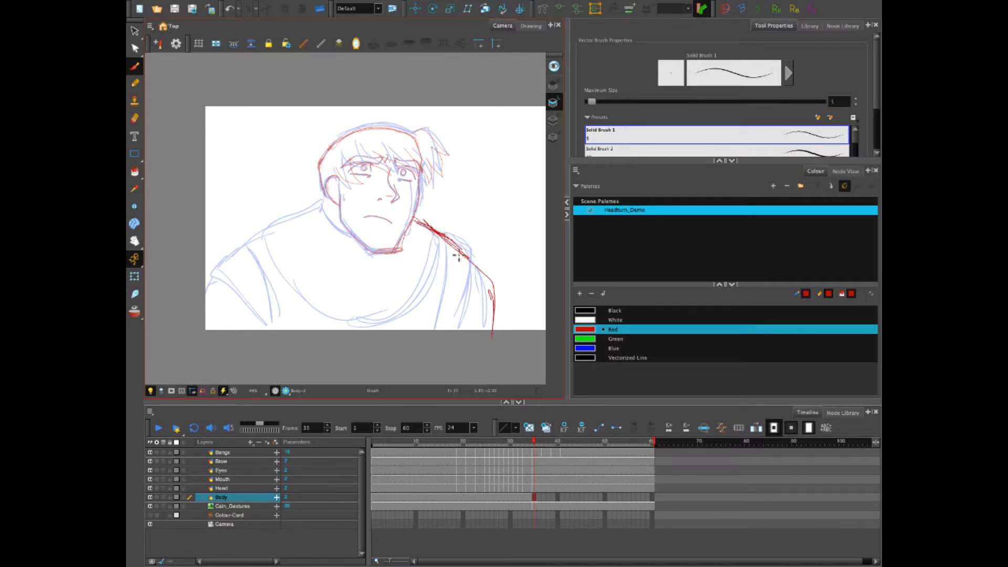
{"action": "left_click_drag", "start_coordinate": [438, 236], "coordinate": [496, 281]}
{"action": "left_click_drag", "start_coordinate": [447, 239], "coordinate": [489, 272]}
{"action": "left_click_drag", "start_coordinate": [415, 221], "coordinate": [478, 271]}
{"action": "mouse_move", "coordinate": [322, 210]}
{"action": "left_mouse_down"}
{"action": "mouse_move", "coordinate": [245, 241]}
{"action": "mouse_move", "coordinate": [208, 279]}
{"action": "left_mouse_up"}
{"action": "left_click_drag", "start_coordinate": [244, 249], "coordinate": [199, 296]}
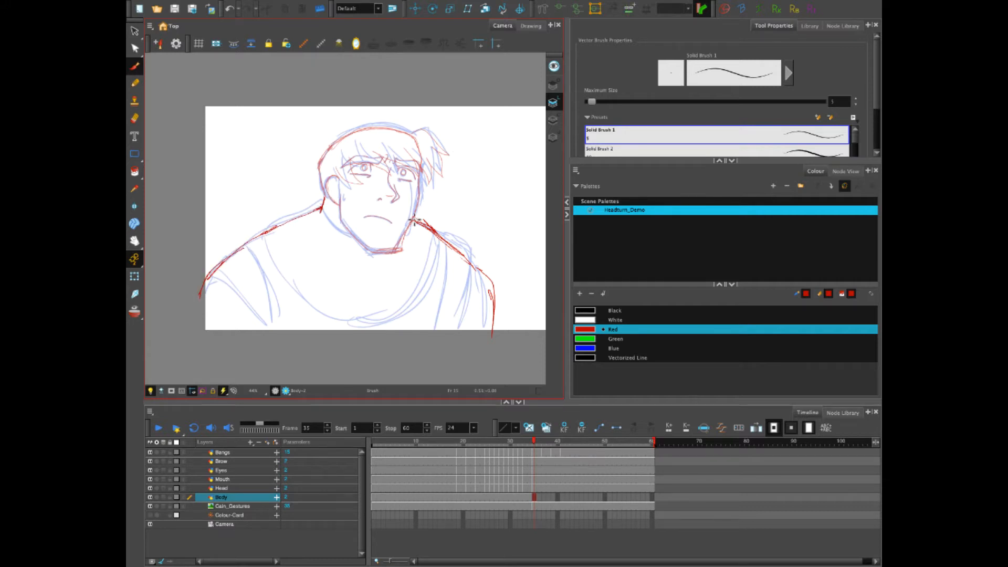
{"action": "left_click_drag", "start_coordinate": [328, 198], "coordinate": [319, 213]}
Extend the exposure of the Body layer's second pose to frame 60.
{"action": "key", "text": "e"}
{"action": "left_click", "coordinate": [650, 498]}
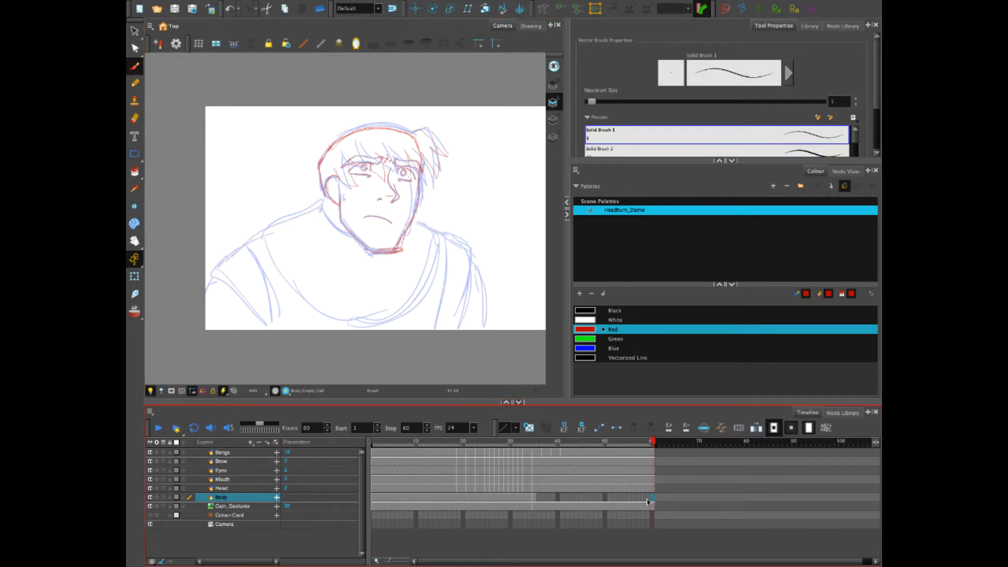
{"action": "key", "text": "F5"}
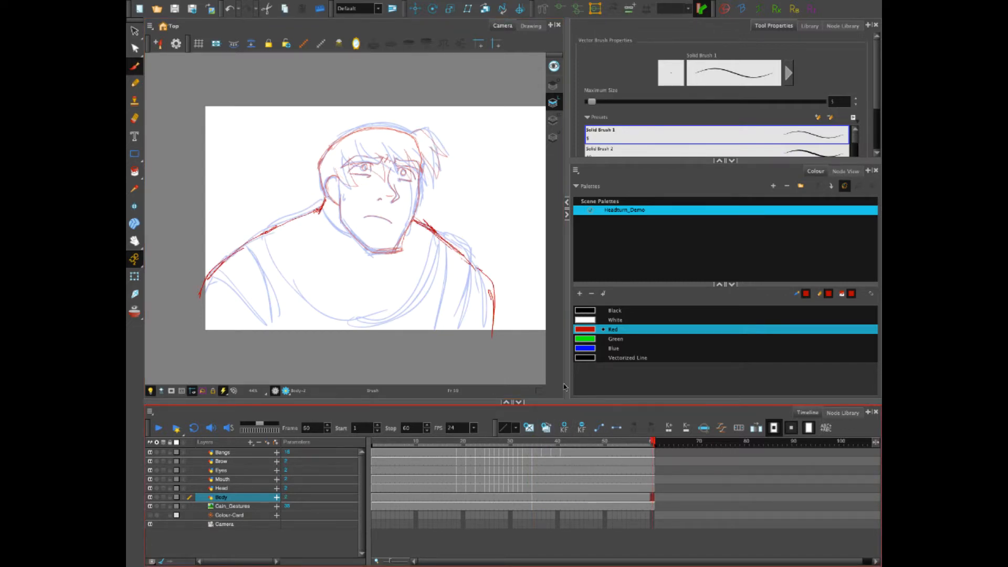
Step back and forth between frames 13 and 24 to examine where the head turn starts relative to the body.
{"action": "left_click_drag", "start_coordinate": [529, 443], "coordinate": [463, 442]}
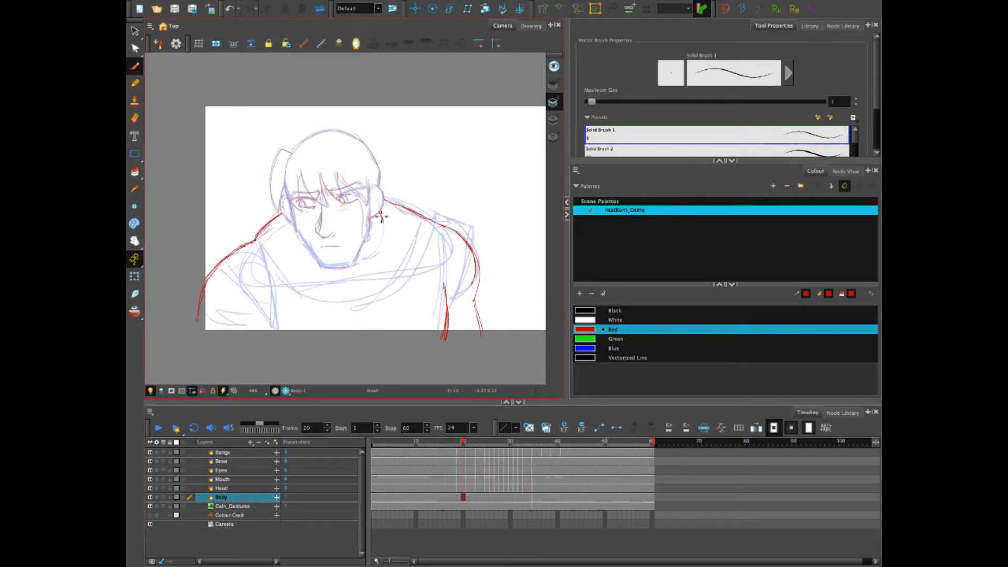
{"action": "left_click", "coordinate": [462, 444]}
{"action": "key", "text": "period"}
{"action": "key", "text": "period"}
{"action": "key", "text": "period"}
{"action": "key", "text": "period"}
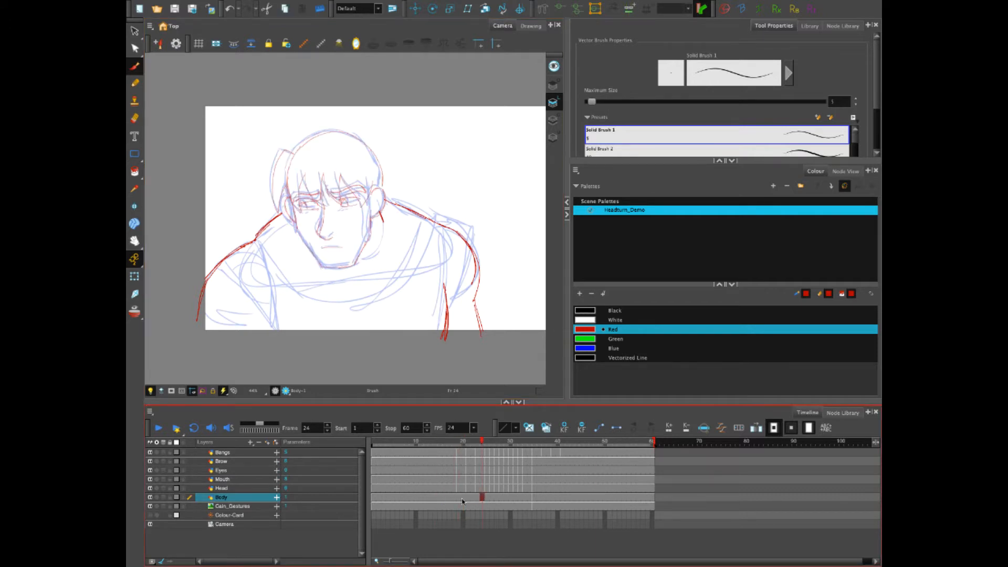
{"action": "key", "text": "comma"}
{"action": "key", "text": "comma"}
{"action": "key", "text": "comma"}
{"action": "key", "text": "comma"}
{"action": "key", "text": "comma"}
{"action": "key", "text": "comma"}
{"action": "key", "text": "comma"}
{"action": "key", "text": "comma"}
{"action": "key", "text": "comma"}
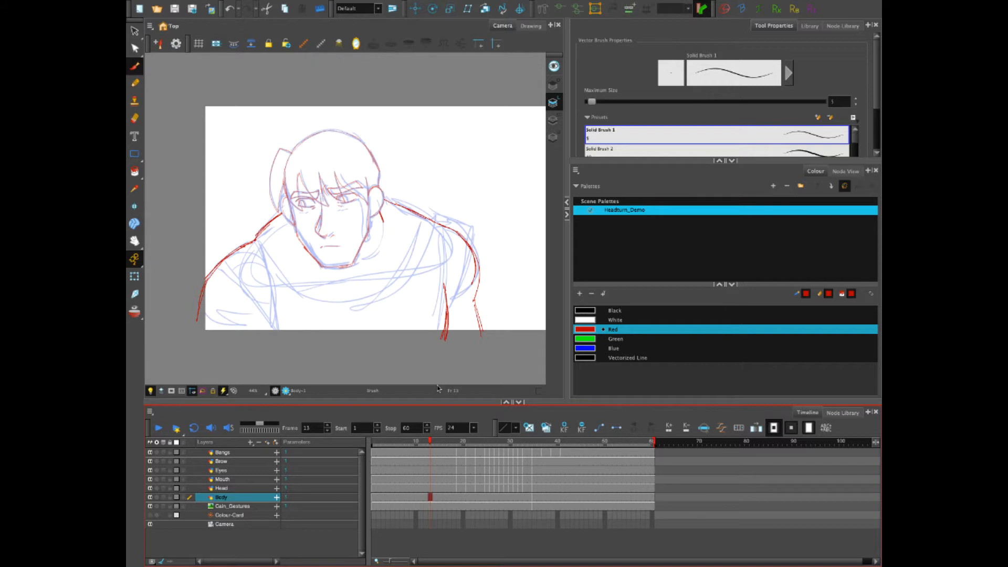
Clear the Body layer's exposure from frame 19 to frame 34.
{"action": "left_click_drag", "start_coordinate": [431, 443], "coordinate": [458, 449]}
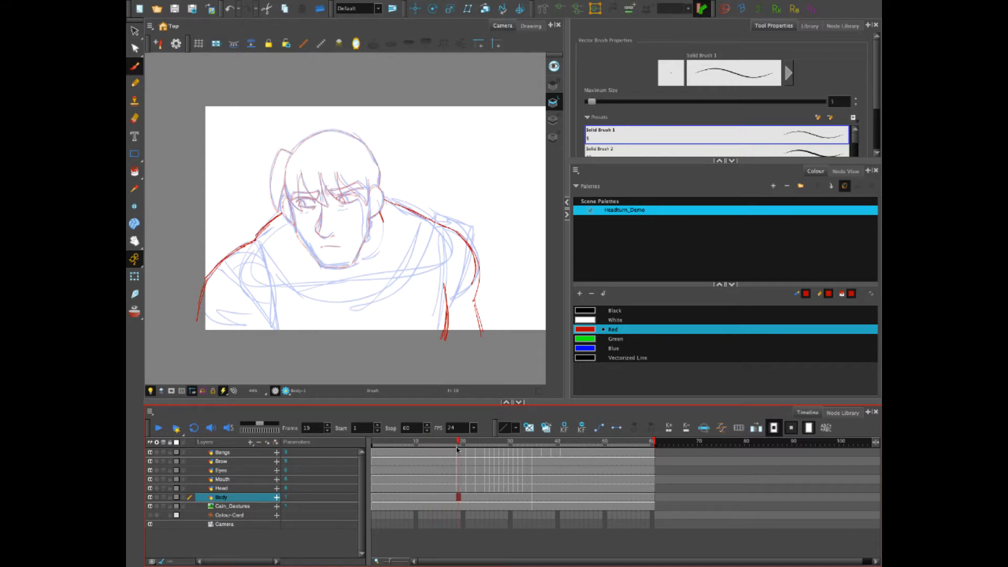
{"action": "left_click", "coordinate": [530, 496], "text": "shift"}
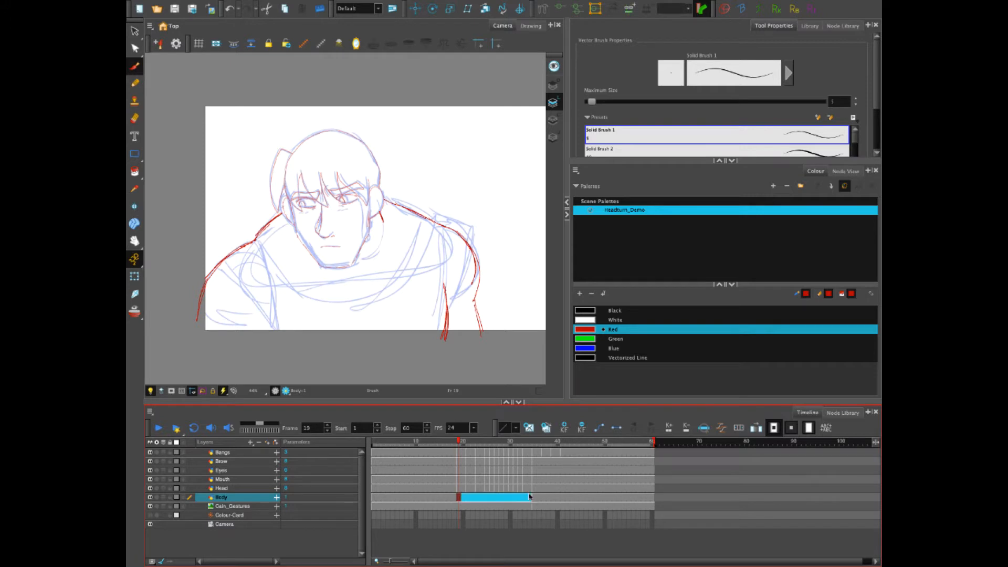
{"action": "key", "text": "Delete"}
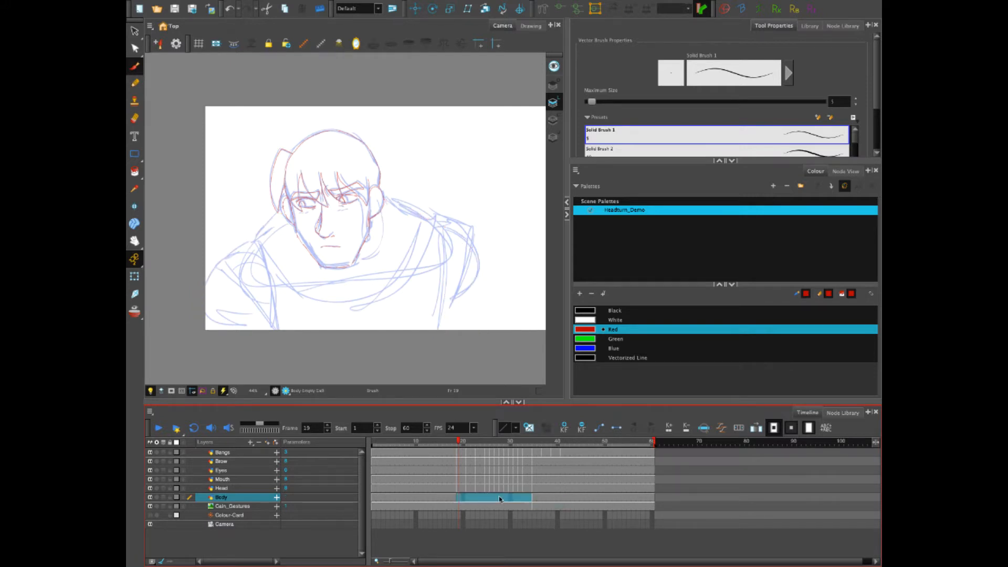
At frame 27, turn on onion skin for the Body layer and hide the Cain_Gestures layer.
{"action": "left_click", "coordinate": [499, 498]}
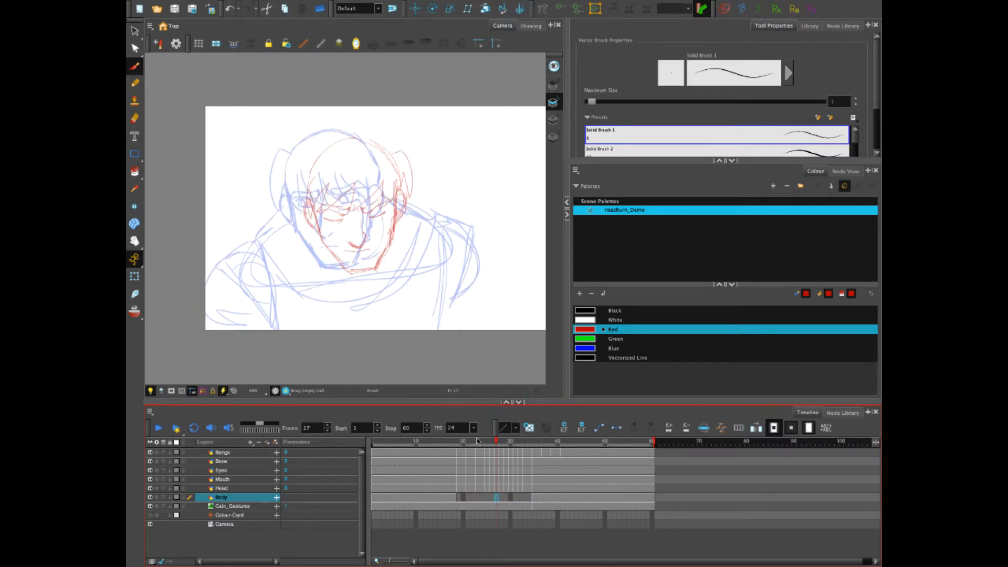
{"action": "left_click", "coordinate": [163, 498]}
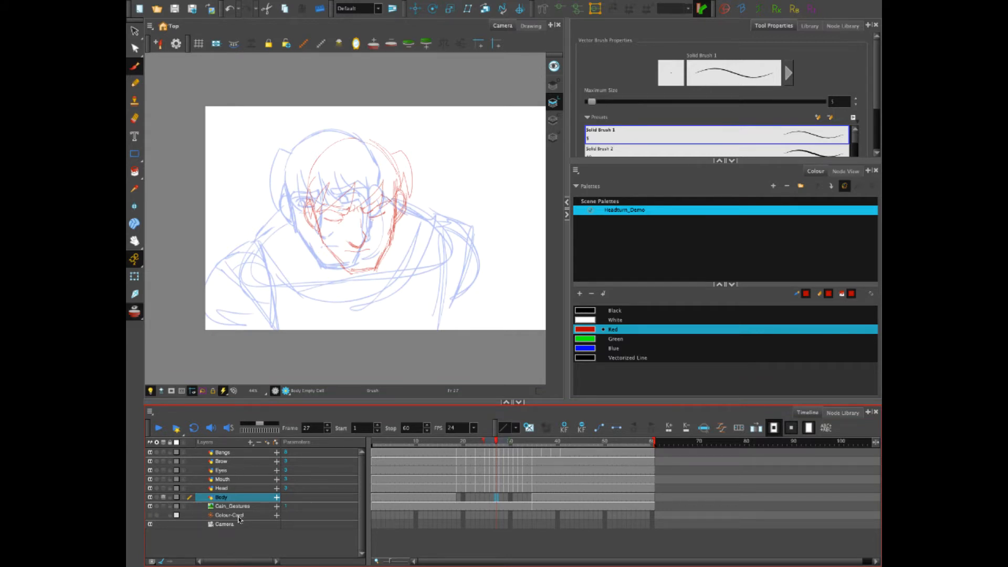
{"action": "left_click", "coordinate": [151, 507]}
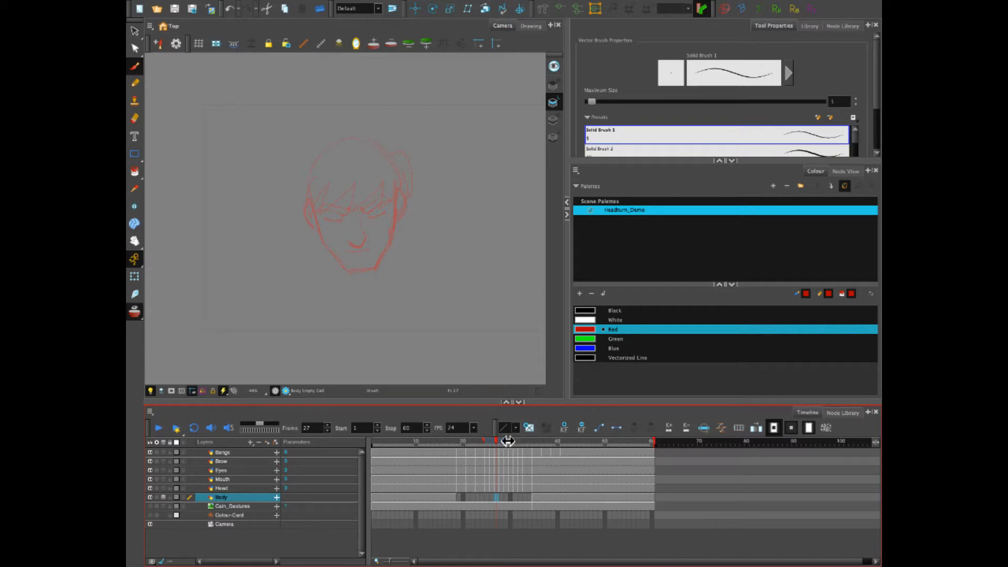
Widen the onion skin range to include the Body poses before and after the gap, with frame 27 as the current drawing frame.
{"action": "mouse_move", "coordinate": [509, 442]}
{"action": "left_mouse_down"}
{"action": "mouse_move", "coordinate": [538, 443]}
{"action": "mouse_move", "coordinate": [446, 442]}
{"action": "left_mouse_up"}
{"action": "left_click_drag", "start_coordinate": [533, 445], "coordinate": [541, 442]}
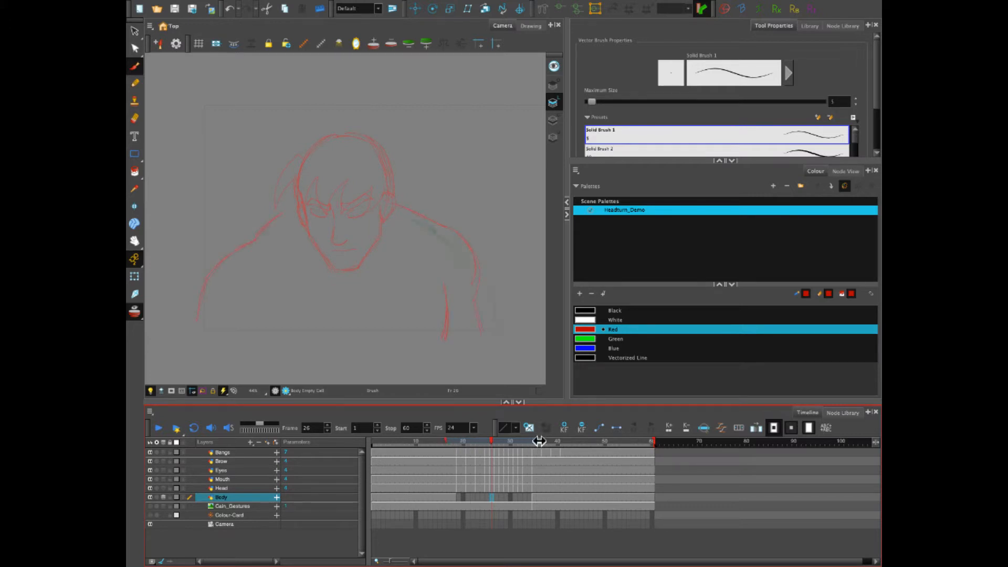
{"action": "left_click", "coordinate": [497, 497]}
{"action": "left_click_drag", "start_coordinate": [309, 225], "coordinate": [205, 314]}
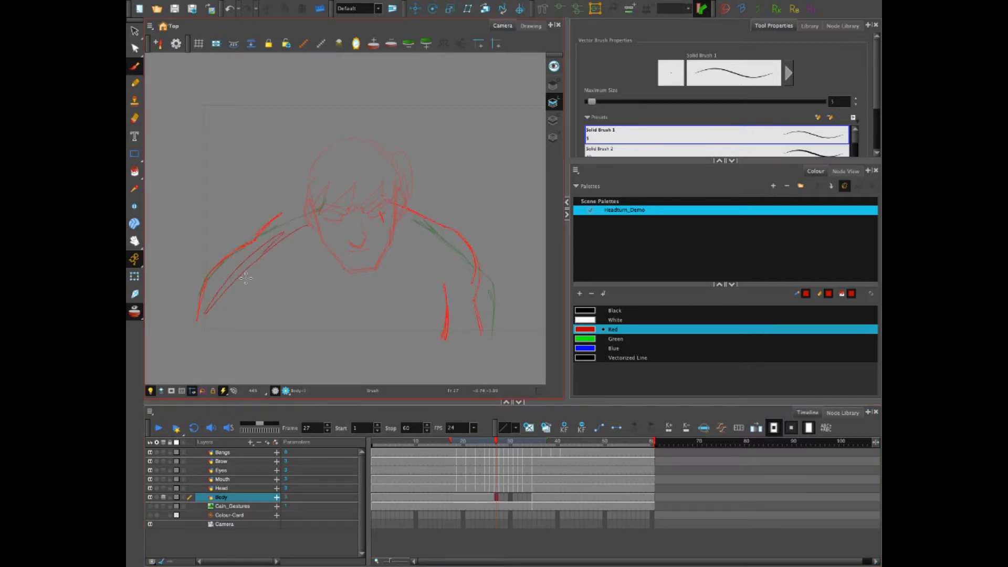
{"action": "key", "text": "ctrl+z"}
{"action": "mouse_move", "coordinate": [304, 214]}
{"action": "left_mouse_down"}
{"action": "mouse_move", "coordinate": [255, 239]}
{"action": "mouse_move", "coordinate": [260, 232]}
{"action": "mouse_move", "coordinate": [205, 282]}
{"action": "mouse_move", "coordinate": [196, 314]}
{"action": "left_mouse_up"}
{"action": "key", "text": "ctrl+z"}
{"action": "key", "text": "ctrl+z"}
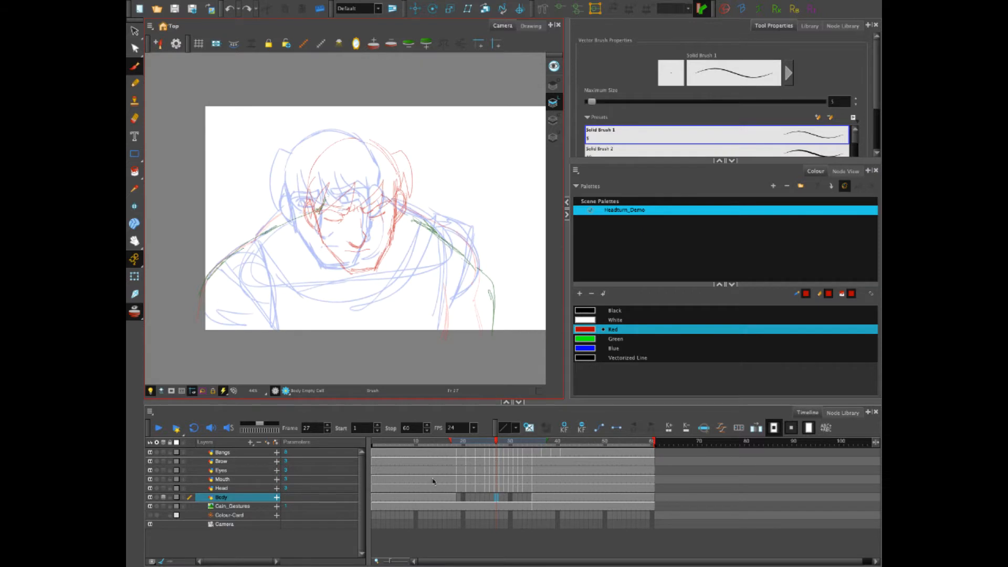
Hide the Cain_Gestures layer and start sketching the in-between shoulder slopes on the Body layer at frame 27.
{"action": "left_click", "coordinate": [151, 506]}
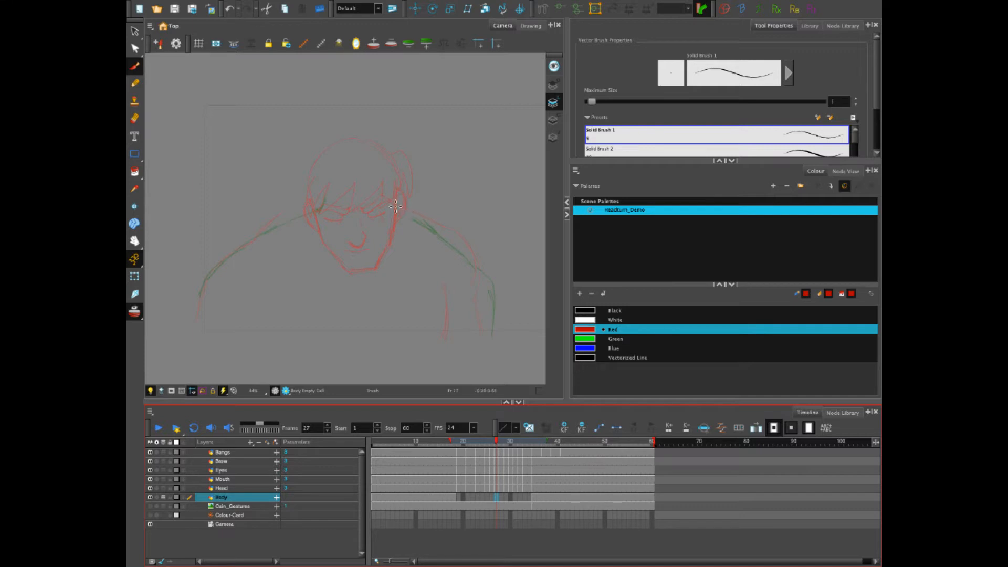
{"action": "left_click", "coordinate": [301, 212]}
{"action": "left_click_drag", "start_coordinate": [301, 212], "coordinate": [265, 237]}
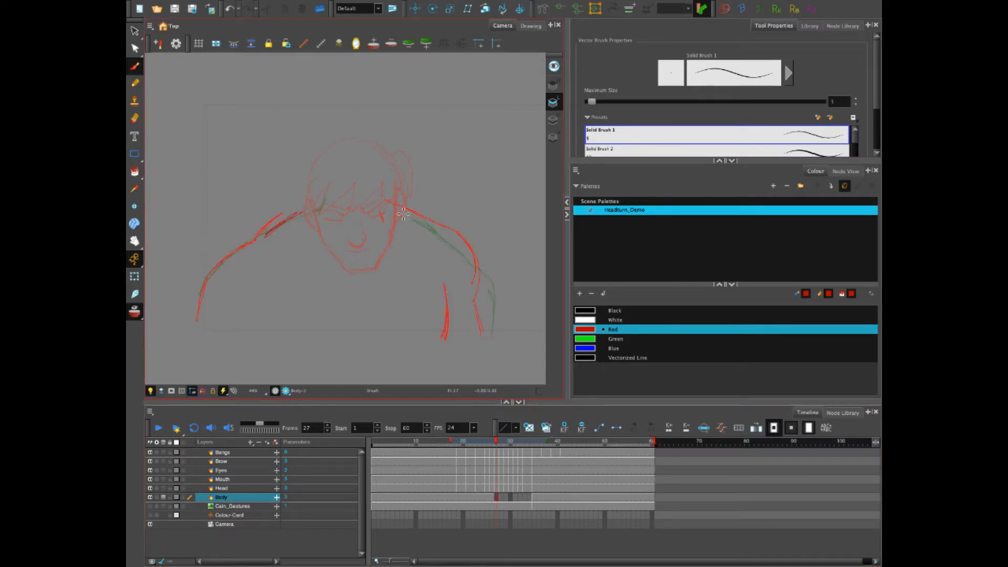
{"action": "left_click_drag", "start_coordinate": [403, 213], "coordinate": [479, 258]}
{"action": "left_click_drag", "start_coordinate": [416, 216], "coordinate": [481, 260]}
{"action": "left_click", "coordinate": [449, 498]}
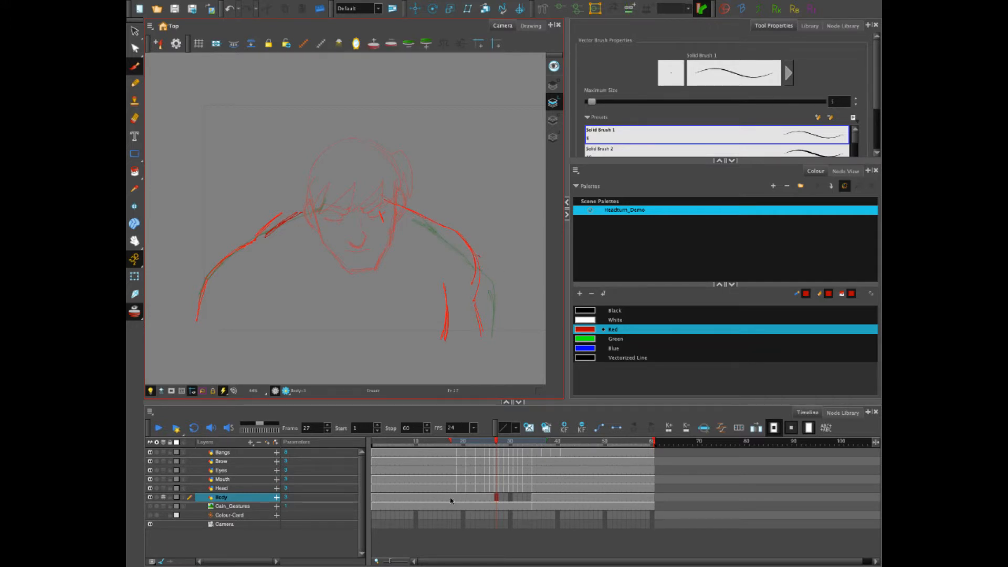
{"action": "left_click", "coordinate": [498, 497]}
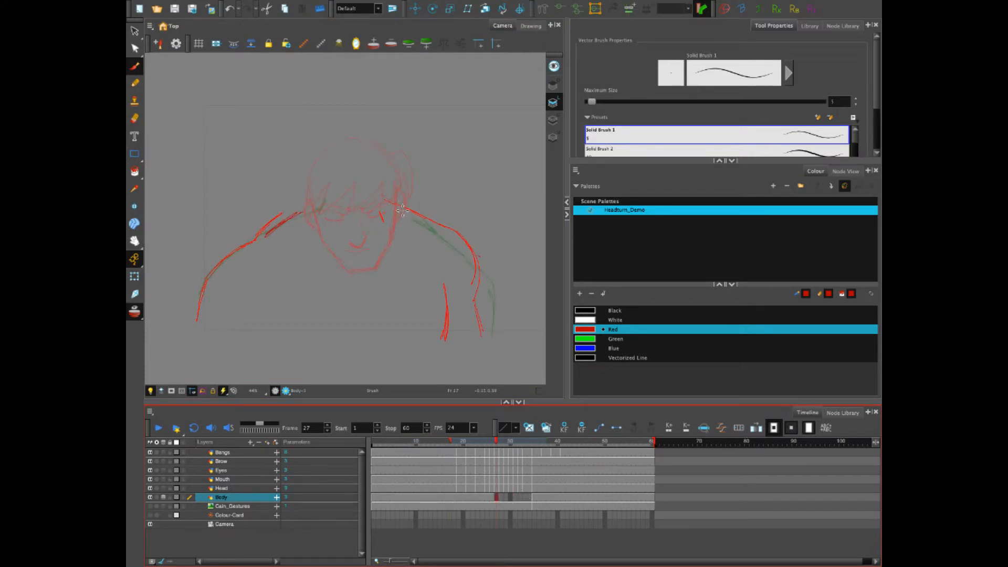
Draw the left-hand shoulder and arm contour at frame 27 and begin the right-hand shoulder between the onion-skinned poses.
{"action": "mouse_move", "coordinate": [403, 211]}
{"action": "left_mouse_down"}
{"action": "mouse_move", "coordinate": [467, 256]}
{"action": "mouse_move", "coordinate": [461, 241]}
{"action": "mouse_move", "coordinate": [486, 272]}
{"action": "mouse_move", "coordinate": [491, 340]}
{"action": "left_mouse_up"}
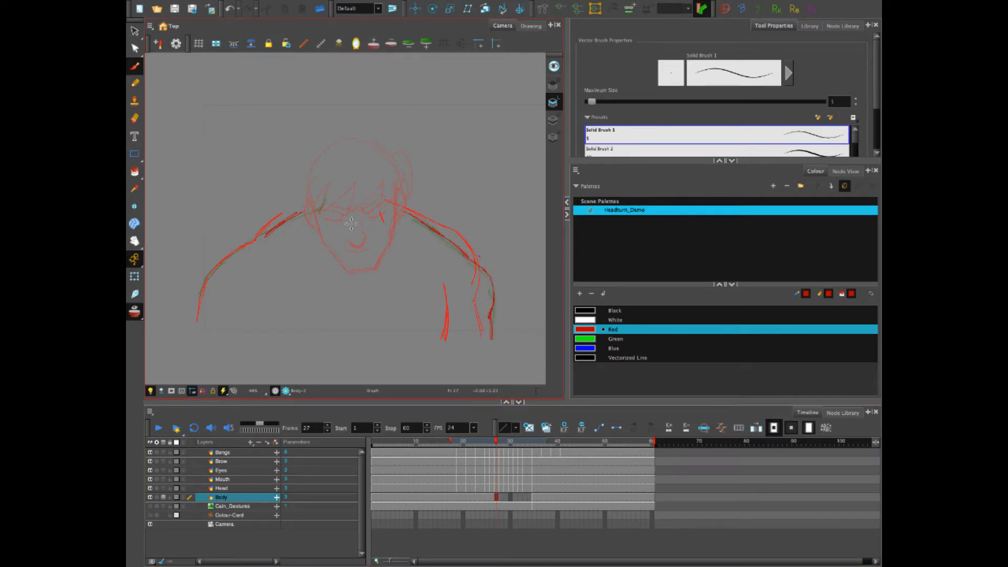
{"action": "mouse_move", "coordinate": [301, 208]}
{"action": "left_mouse_down"}
{"action": "mouse_move", "coordinate": [209, 273]}
{"action": "mouse_move", "coordinate": [195, 324]}
{"action": "left_mouse_up"}
{"action": "mouse_move", "coordinate": [397, 206]}
{"action": "left_mouse_down"}
{"action": "mouse_move", "coordinate": [486, 275]}
{"action": "mouse_move", "coordinate": [457, 247]}
{"action": "mouse_move", "coordinate": [475, 257]}
{"action": "mouse_move", "coordinate": [498, 356]}
{"action": "left_mouse_up"}
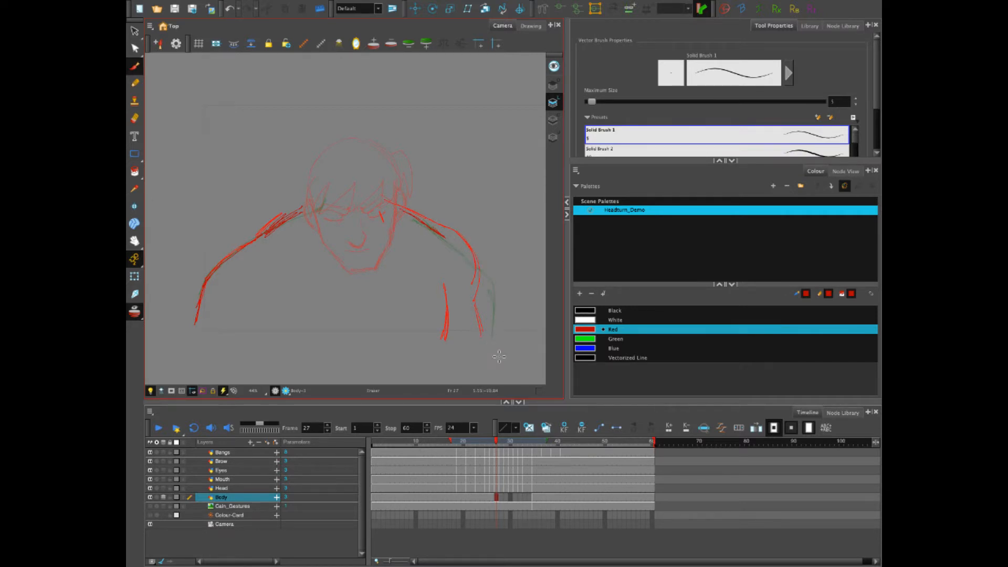
Complete the right-hand shoulder and outer arm contour at frame 27, erasing the stray strokes.
{"action": "key", "text": "alt+b"}
{"action": "mouse_move", "coordinate": [453, 242]}
{"action": "left_mouse_down"}
{"action": "mouse_move", "coordinate": [484, 262]}
{"action": "mouse_move", "coordinate": [489, 315]}
{"action": "left_mouse_up"}
{"action": "key", "text": "e"}
{"action": "mouse_move", "coordinate": [441, 241]}
{"action": "left_mouse_down"}
{"action": "mouse_move", "coordinate": [405, 212]}
{"action": "mouse_move", "coordinate": [486, 270]}
{"action": "mouse_move", "coordinate": [484, 260]}
{"action": "mouse_move", "coordinate": [488, 316]}
{"action": "left_mouse_up"}
{"action": "mouse_move", "coordinate": [288, 219]}
{"action": "left_mouse_down"}
{"action": "mouse_move", "coordinate": [312, 203]}
{"action": "mouse_move", "coordinate": [258, 236]}
{"action": "mouse_move", "coordinate": [299, 212]}
{"action": "left_mouse_up"}
{"action": "key", "text": "alt+b"}
{"action": "mouse_move", "coordinate": [402, 210]}
{"action": "left_mouse_down"}
{"action": "mouse_move", "coordinate": [474, 244]}
{"action": "mouse_move", "coordinate": [487, 266]}
{"action": "mouse_move", "coordinate": [454, 233]}
{"action": "mouse_move", "coordinate": [475, 243]}
{"action": "mouse_move", "coordinate": [487, 328]}
{"action": "mouse_move", "coordinate": [479, 308]}
{"action": "left_mouse_up"}
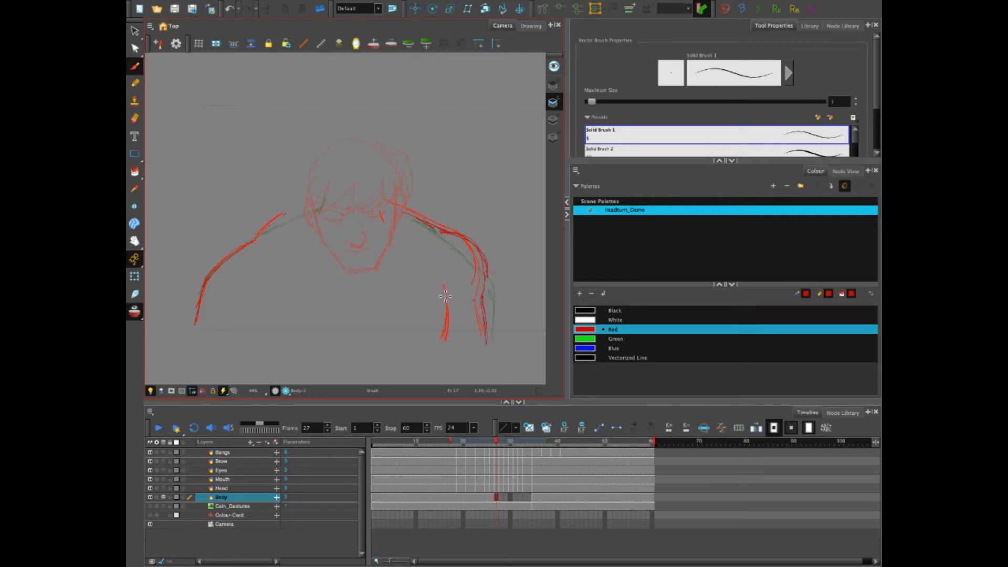
At frame 35, check the pose against Cain_Gestures and draw the missing inner line of the right-hand arm on the Body layer.
{"action": "left_click", "coordinate": [481, 445]}
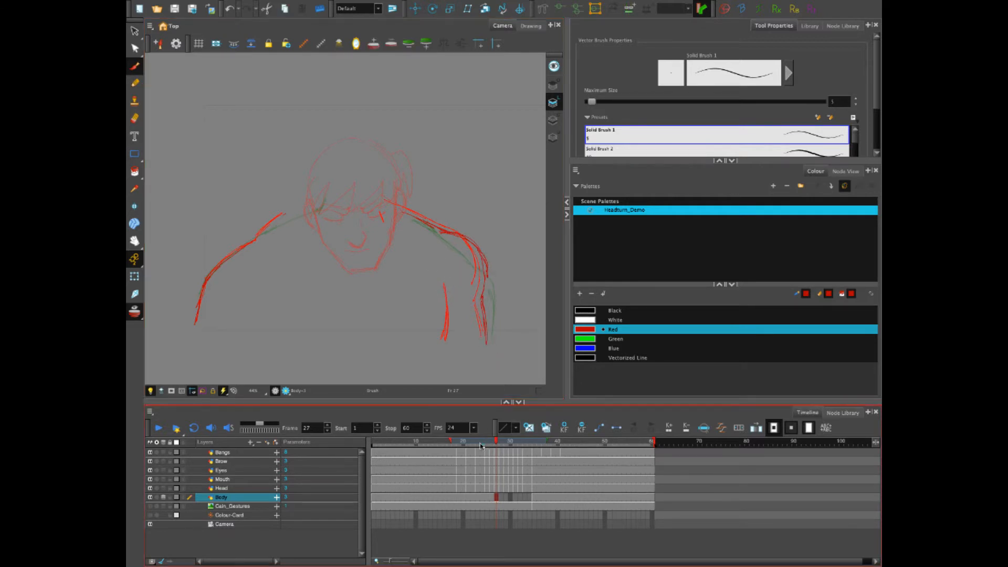
{"action": "left_click_drag", "start_coordinate": [480, 445], "coordinate": [545, 441]}
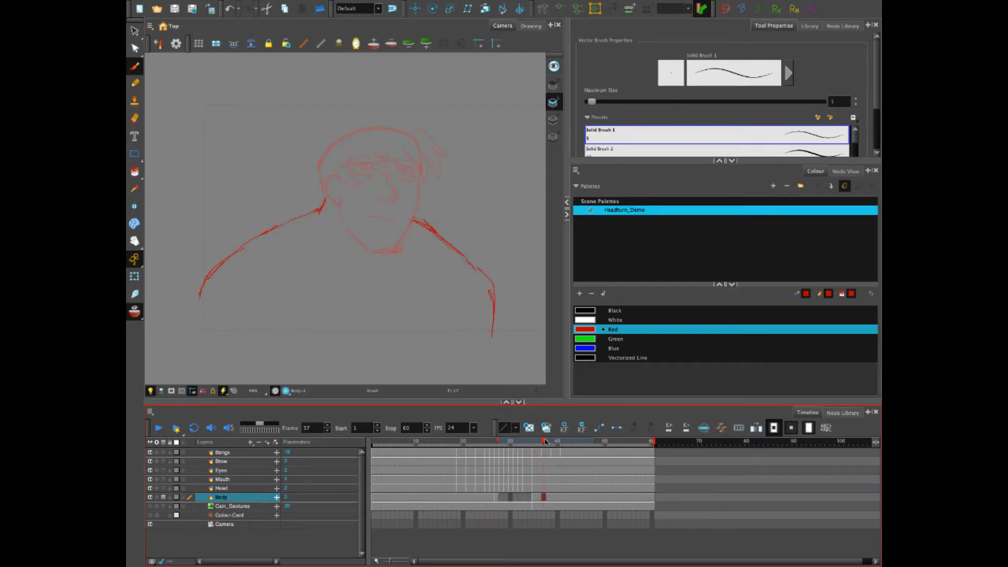
{"action": "left_click", "coordinate": [535, 497]}
{"action": "left_click", "coordinate": [150, 506]}
{"action": "left_click", "coordinate": [150, 506]}
{"action": "left_click_drag", "start_coordinate": [456, 339], "coordinate": [461, 298]}
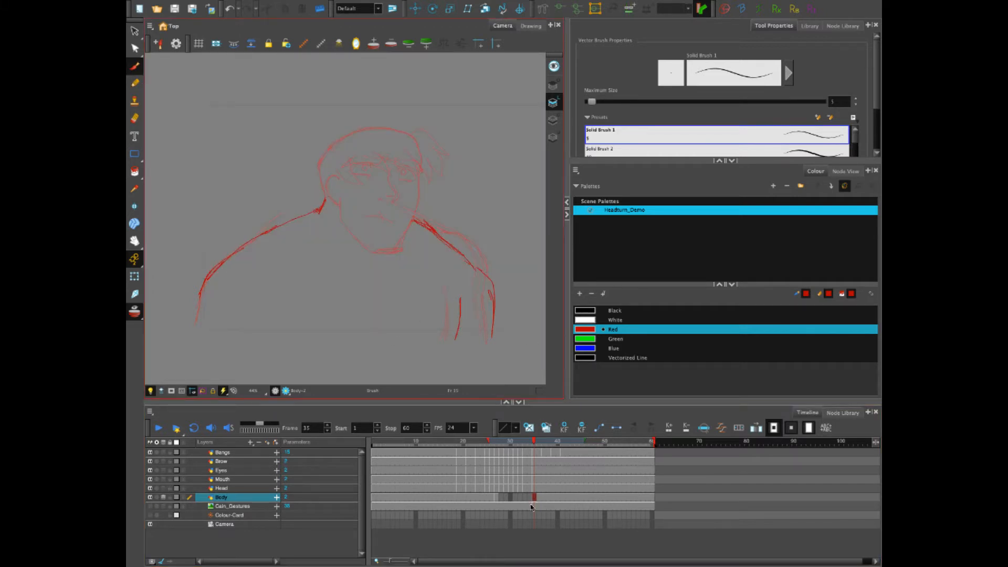
At frame 27, add the in-between inner arm line and redraw the left-hand shoulder from the neck down to the arm.
{"action": "left_click", "coordinate": [497, 496]}
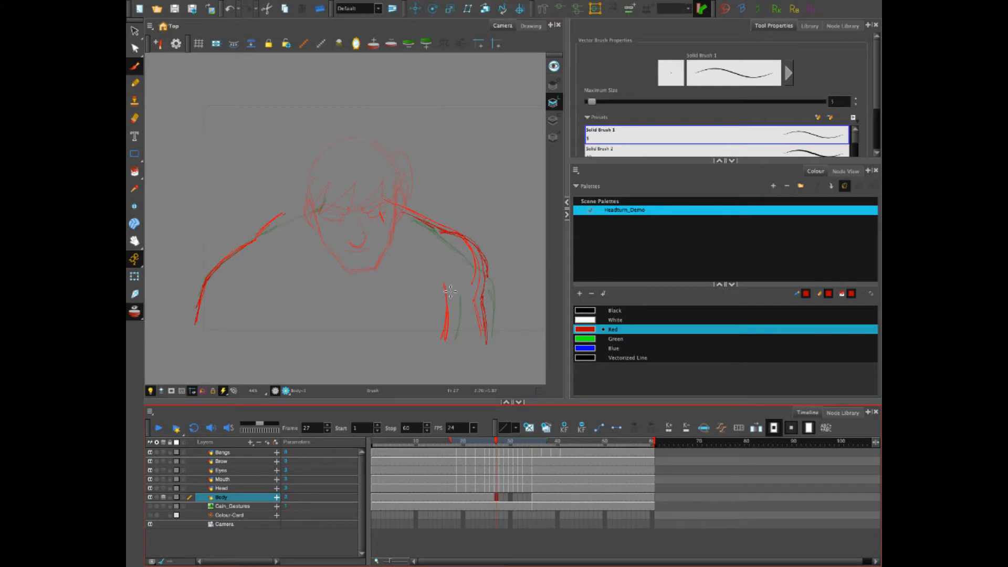
{"action": "left_click_drag", "start_coordinate": [453, 291], "coordinate": [444, 342]}
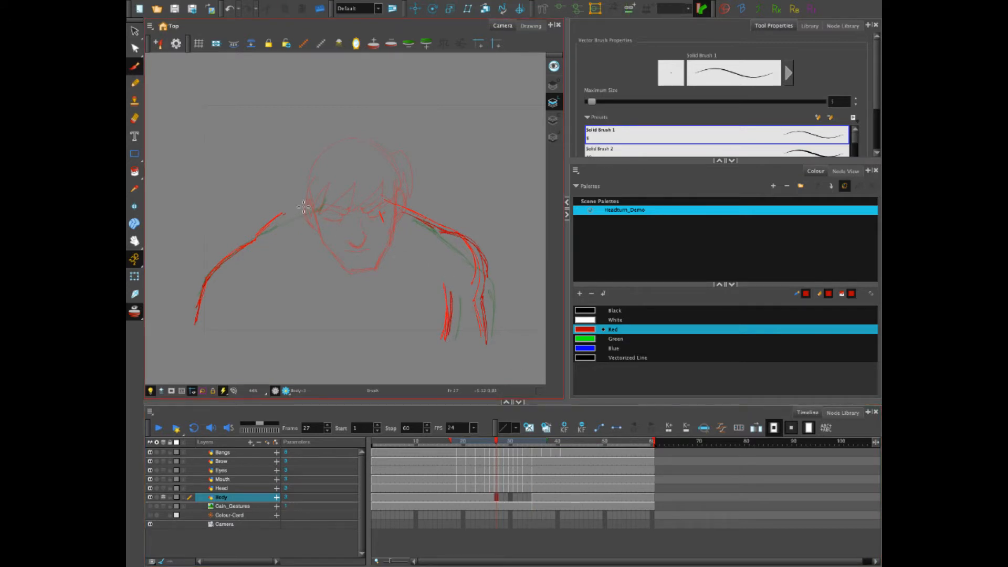
{"action": "mouse_move", "coordinate": [305, 209]}
{"action": "left_mouse_down"}
{"action": "mouse_move", "coordinate": [231, 253]}
{"action": "mouse_move", "coordinate": [204, 288]}
{"action": "left_mouse_up"}
Clear the Body layer's exposure from frame 19 to frame 26.
{"action": "left_click_drag", "start_coordinate": [497, 445], "coordinate": [500, 444]}
{"action": "left_click", "coordinate": [492, 498]}
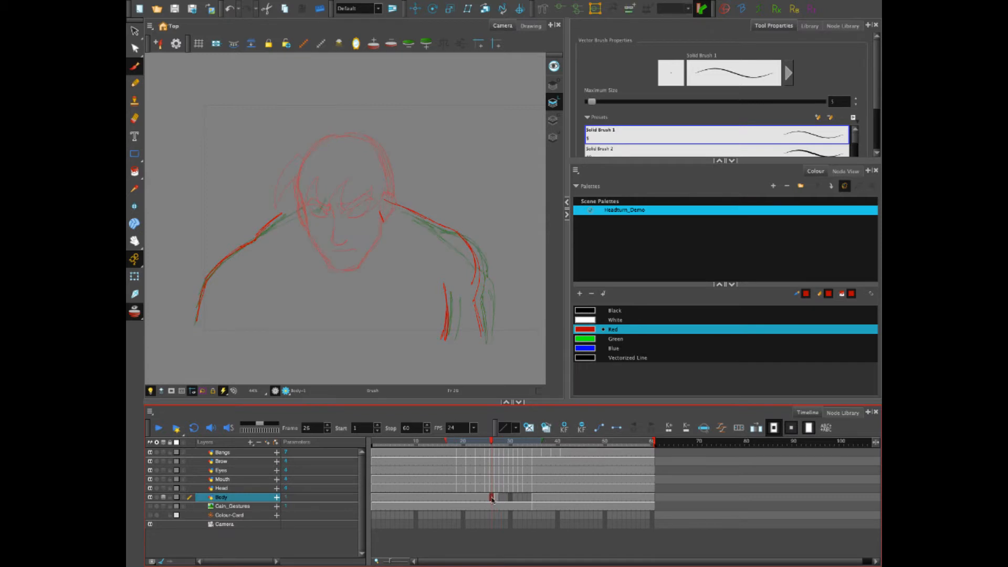
{"action": "left_click", "coordinate": [459, 500], "text": "shift"}
{"action": "key", "text": "Delete"}
Flip between frames 26, 27 and 28 to examine the new Body in-between against the neighbouring frames.
{"action": "left_click", "coordinate": [500, 497]}
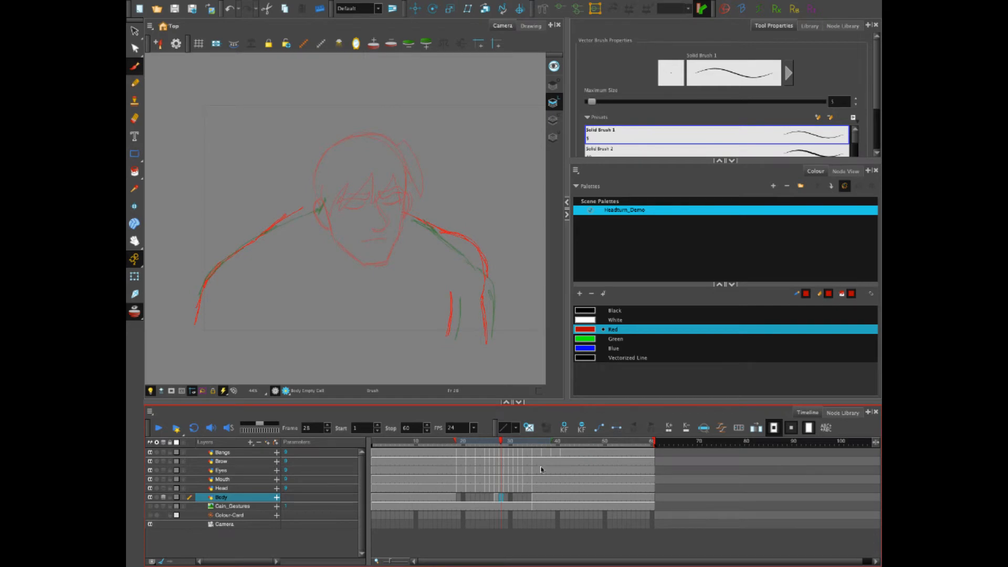
{"action": "left_click", "coordinate": [498, 497]}
{"action": "left_click", "coordinate": [492, 499]}
{"action": "left_click", "coordinate": [497, 498]}
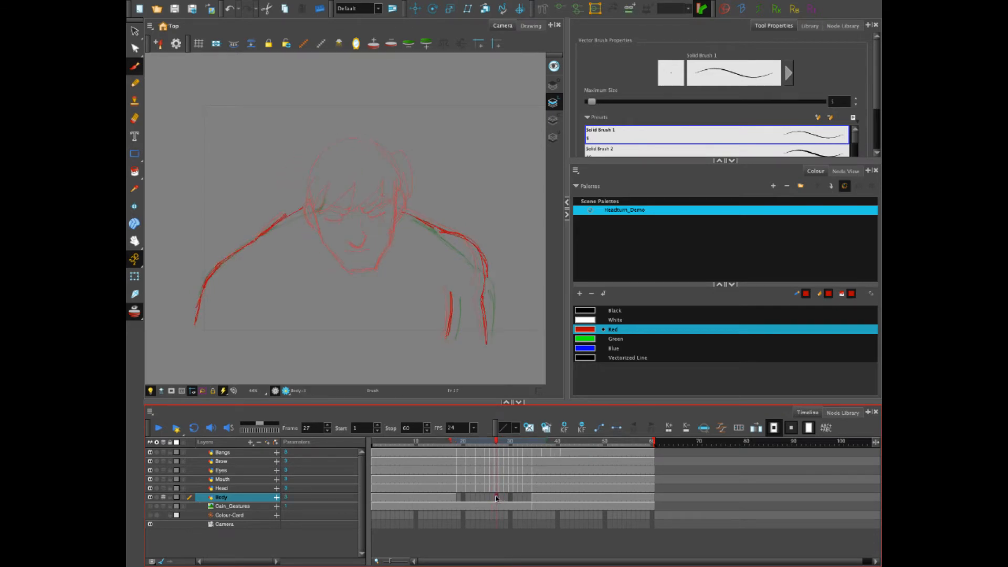
{"action": "left_click", "coordinate": [493, 499]}
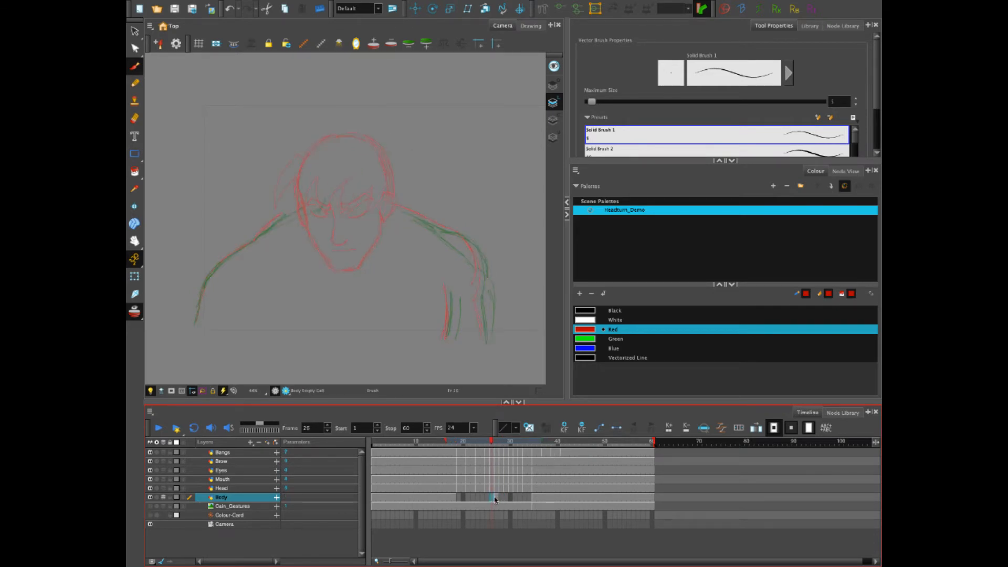
{"action": "left_click", "coordinate": [498, 498]}
At frame 35, show Cain_Gestures and add an overlapping crease to the left-hand shoulder, cleaning it up with the eraser.
{"action": "mouse_move", "coordinate": [497, 442]}
{"action": "left_mouse_down"}
{"action": "mouse_move", "coordinate": [418, 453]}
{"action": "mouse_move", "coordinate": [534, 457]}
{"action": "left_mouse_up"}
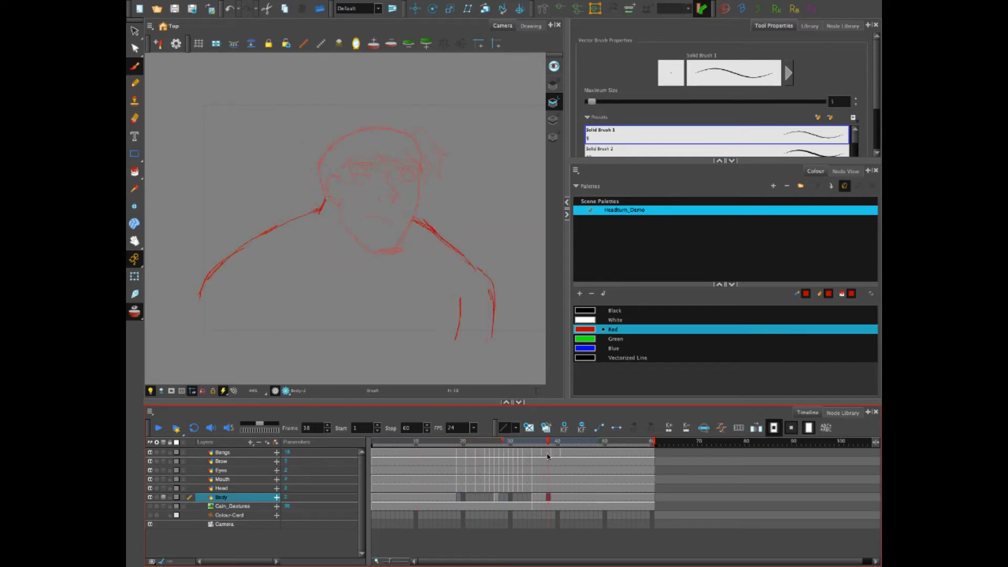
{"action": "left_click", "coordinate": [150, 515]}
{"action": "left_click", "coordinate": [150, 515]}
{"action": "left_click", "coordinate": [149, 506]}
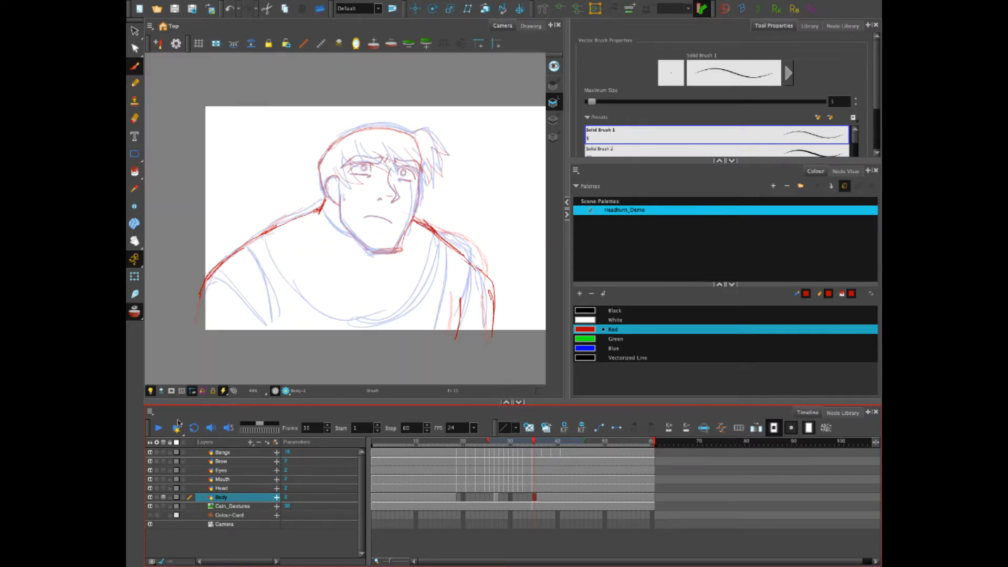
{"action": "mouse_move", "coordinate": [250, 249]}
{"action": "left_mouse_down"}
{"action": "mouse_move", "coordinate": [214, 265]}
{"action": "mouse_move", "coordinate": [287, 224]}
{"action": "left_mouse_up"}
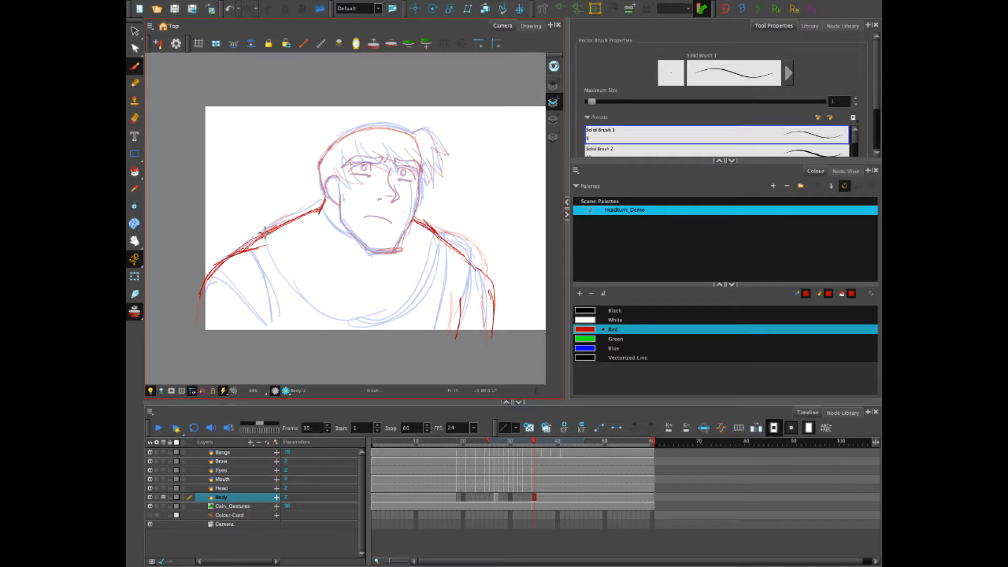
{"action": "key", "text": "e"}
{"action": "left_click_drag", "start_coordinate": [238, 250], "coordinate": [289, 212]}
Redraw the left-hand shoulder at frame 27 with a matching crease and a line up to the neck, erasing the excess.
{"action": "left_click", "coordinate": [496, 496]}
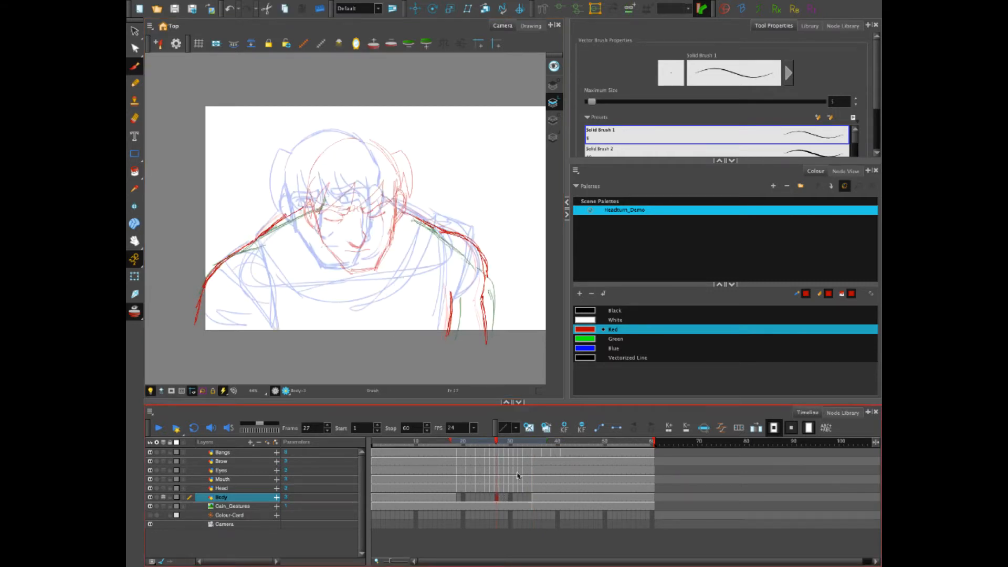
{"action": "left_click_drag", "start_coordinate": [237, 247], "coordinate": [301, 203]}
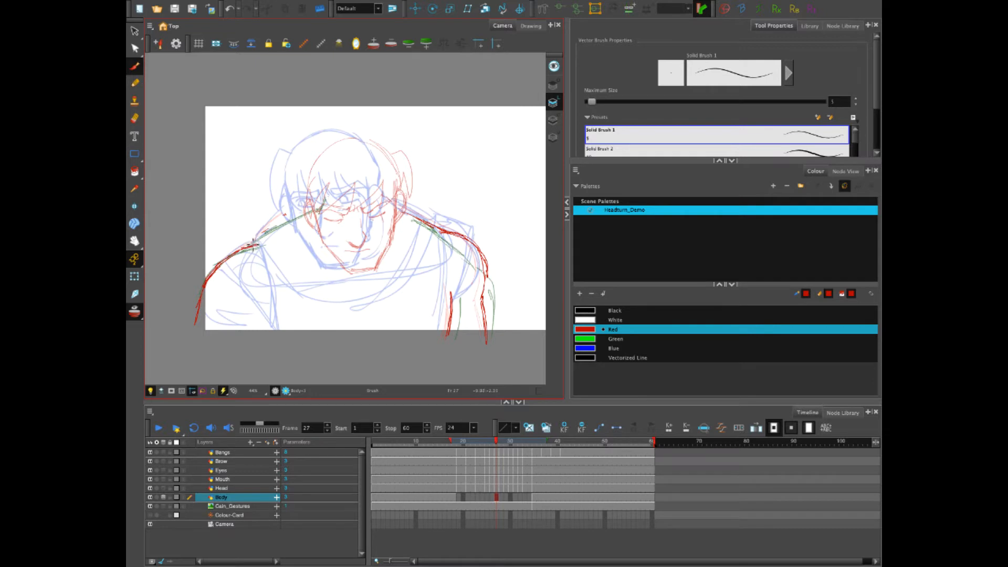
{"action": "left_click_drag", "start_coordinate": [258, 242], "coordinate": [305, 206]}
{"action": "left_click_drag", "start_coordinate": [257, 239], "coordinate": [307, 204]}
{"action": "key", "text": "e"}
{"action": "left_click_drag", "start_coordinate": [256, 241], "coordinate": [309, 204]}
{"action": "left_click", "coordinate": [463, 496]}
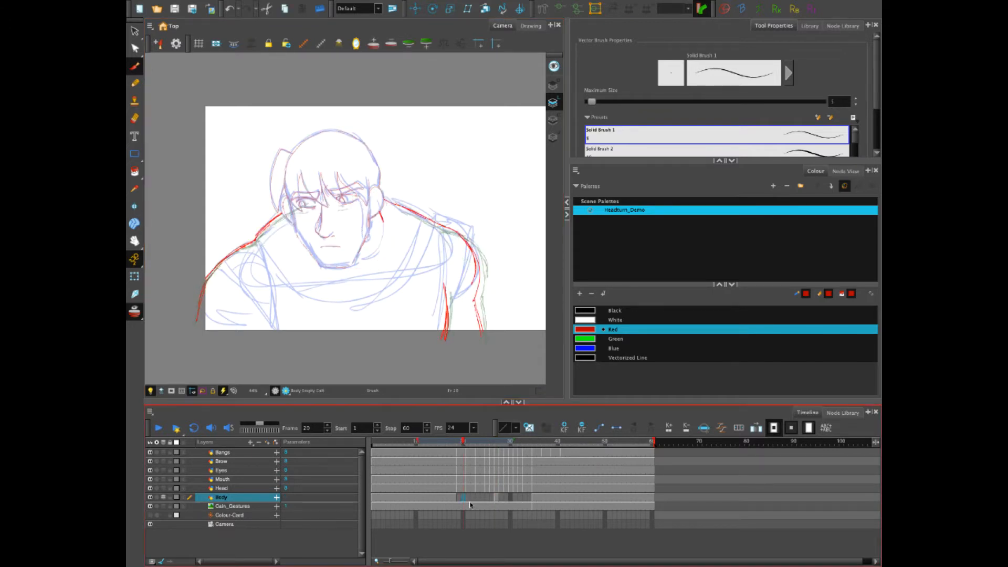
{"action": "left_click", "coordinate": [500, 498]}
{"action": "mouse_move", "coordinate": [254, 247]}
{"action": "left_mouse_down"}
{"action": "mouse_move", "coordinate": [309, 209]}
{"action": "mouse_move", "coordinate": [260, 238]}
{"action": "left_mouse_up"}
{"action": "key", "text": "e"}
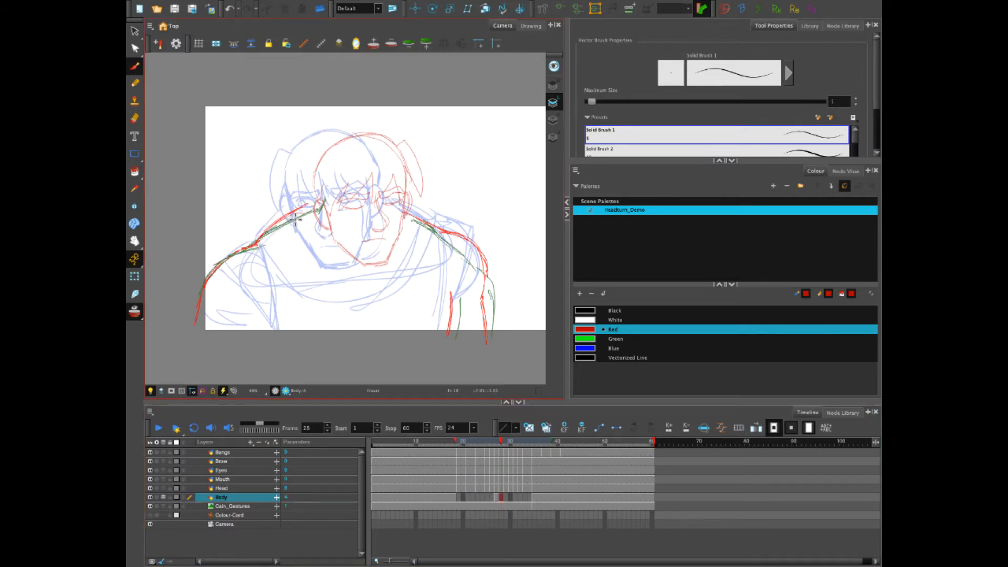
{"action": "left_click", "coordinate": [496, 498]}
{"action": "key", "text": "alt+b"}
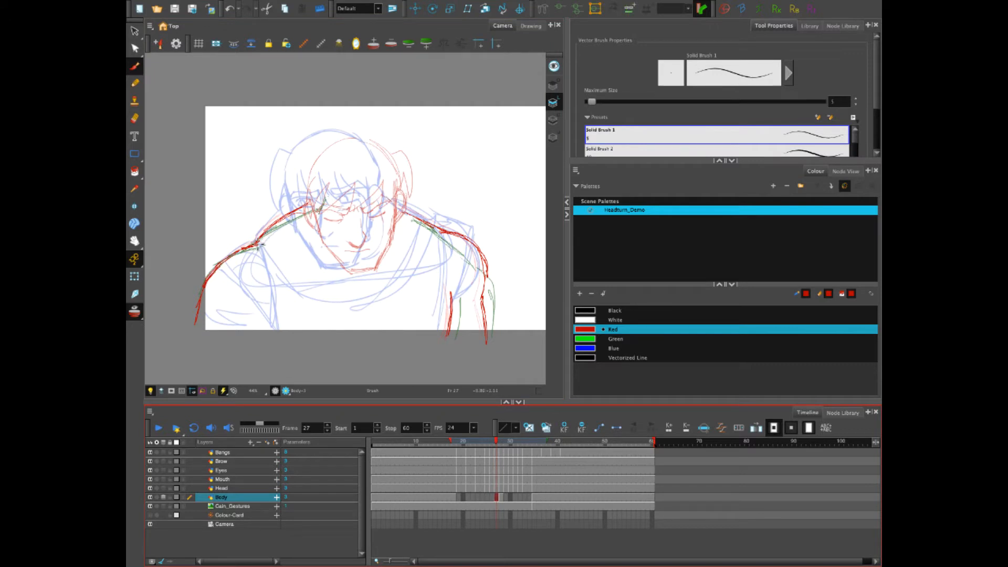
{"action": "left_click", "coordinate": [502, 499]}
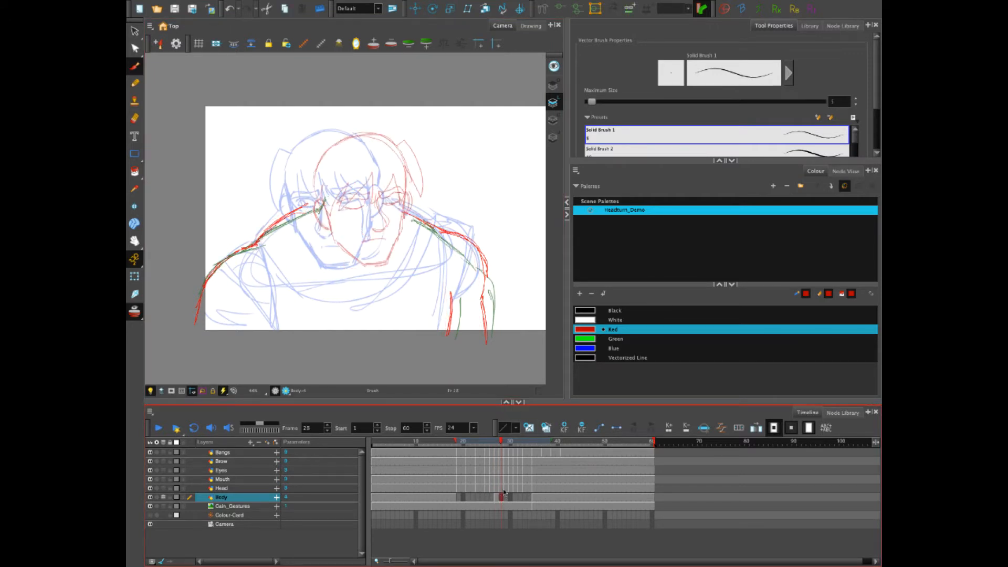
{"action": "key", "text": "Delete"}
Hide Cain_Gestures and draw the in-between shoulders and arms on the Body layer at frame 28.
{"action": "left_click_drag", "start_coordinate": [149, 506], "coordinate": [149, 515]}
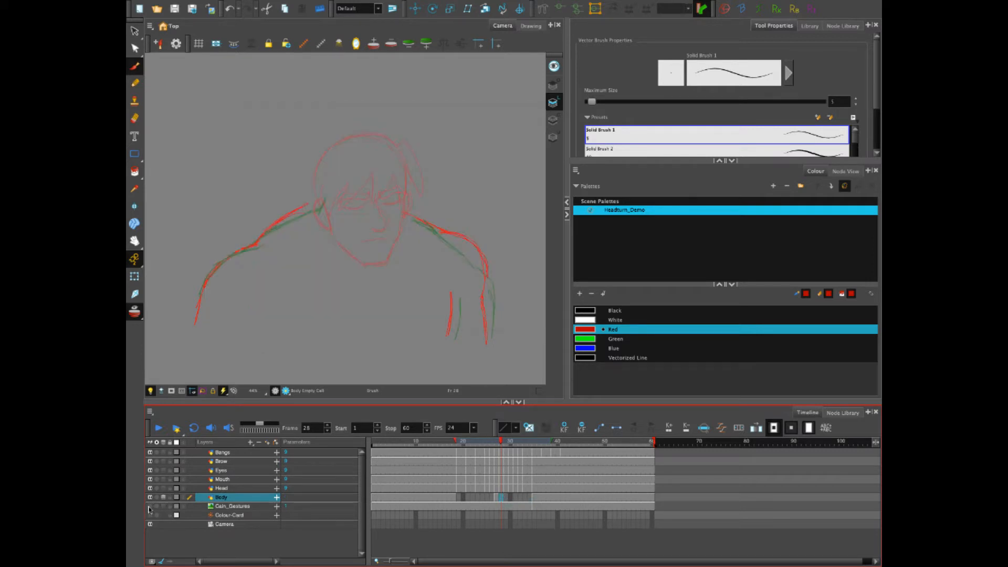
{"action": "mouse_move", "coordinate": [406, 215]}
{"action": "left_mouse_down"}
{"action": "mouse_move", "coordinate": [451, 230]}
{"action": "mouse_move", "coordinate": [486, 270]}
{"action": "mouse_move", "coordinate": [489, 298]}
{"action": "mouse_move", "coordinate": [447, 339]}
{"action": "left_mouse_up"}
{"action": "mouse_move", "coordinate": [459, 294]}
{"action": "left_mouse_down"}
{"action": "mouse_move", "coordinate": [447, 341]}
{"action": "mouse_move", "coordinate": [456, 298]}
{"action": "mouse_move", "coordinate": [451, 335]}
{"action": "mouse_move", "coordinate": [488, 301]}
{"action": "mouse_move", "coordinate": [487, 346]}
{"action": "left_mouse_up"}
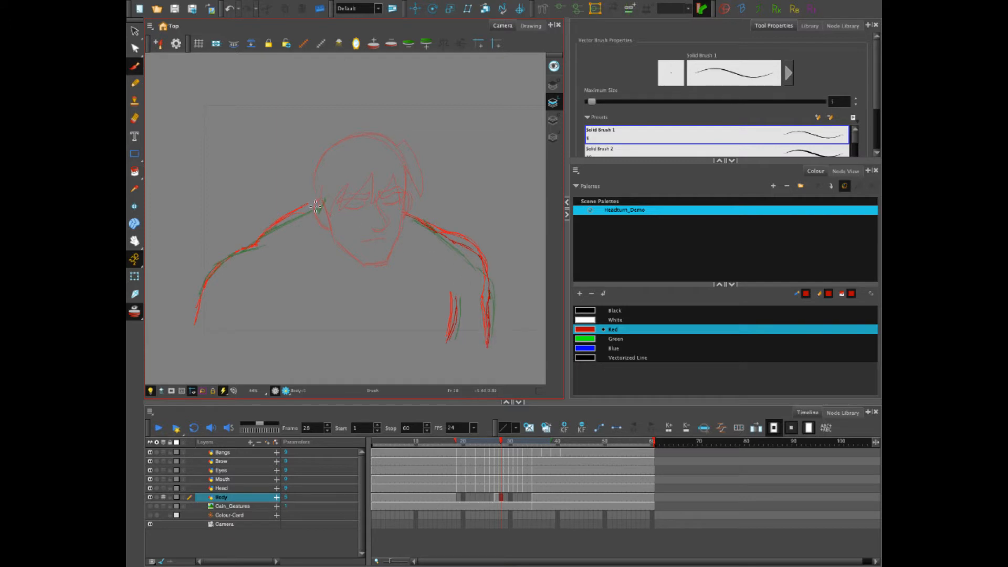
{"action": "mouse_move", "coordinate": [315, 206]}
{"action": "left_mouse_down"}
{"action": "mouse_move", "coordinate": [219, 265]}
{"action": "mouse_move", "coordinate": [201, 293]}
{"action": "left_mouse_up"}
Draw the in-between shoulders and arms at frame 29, shortening the onion skin's range of previous frames.
{"action": "left_click", "coordinate": [508, 496]}
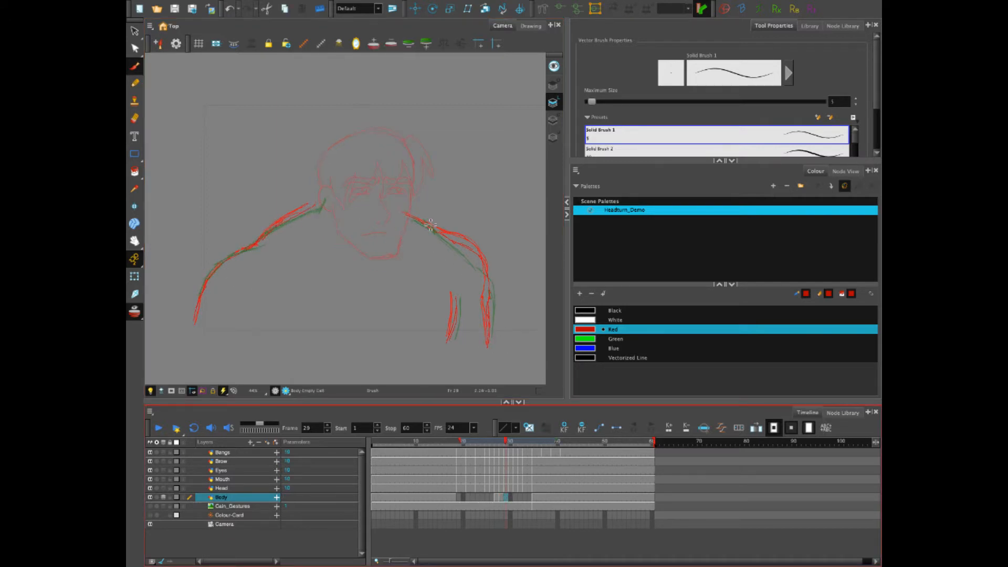
{"action": "left_click_drag", "start_coordinate": [410, 214], "coordinate": [443, 235]}
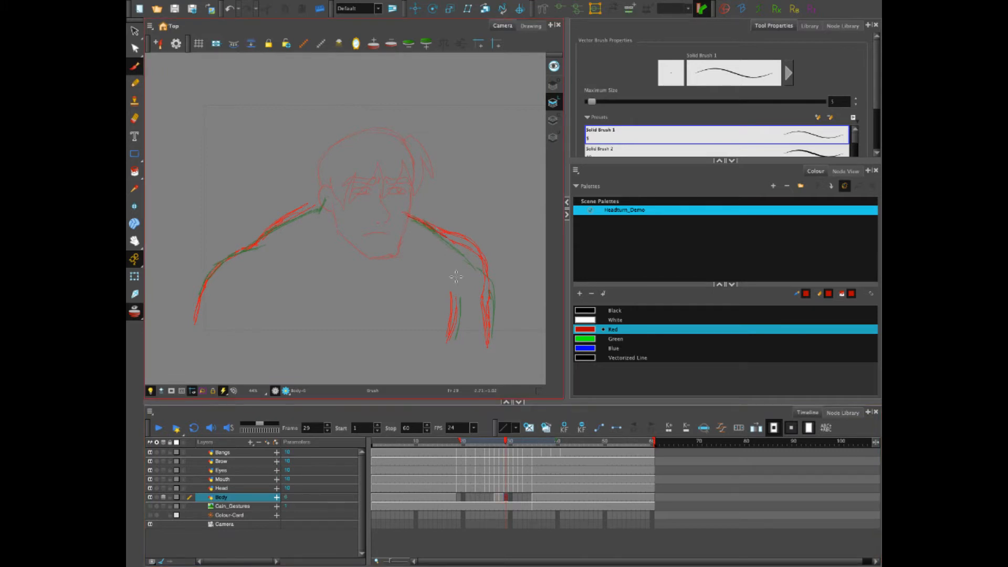
{"action": "left_click_drag", "start_coordinate": [461, 442], "coordinate": [505, 446]}
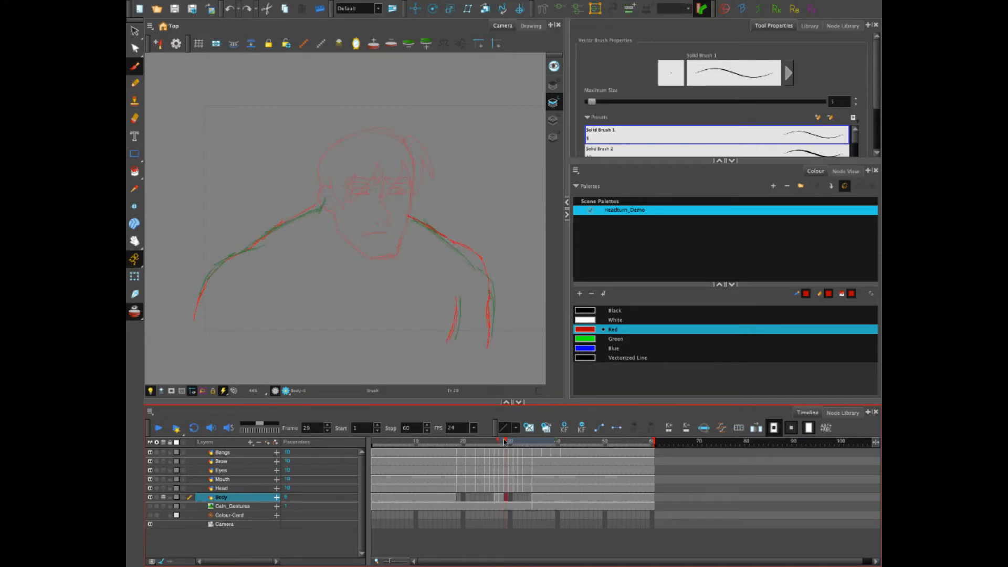
{"action": "left_click_drag", "start_coordinate": [409, 215], "coordinate": [482, 266]}
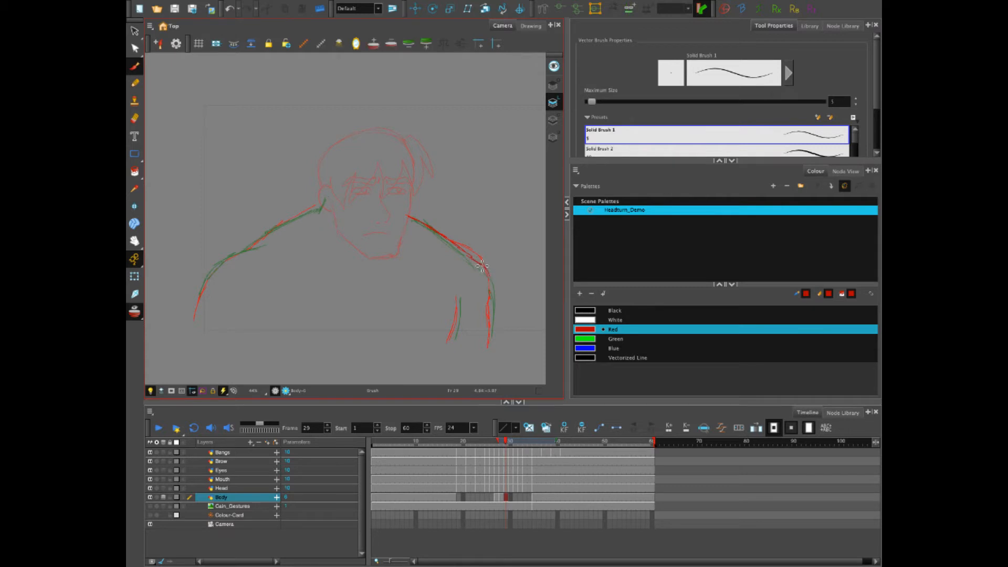
{"action": "left_click_drag", "start_coordinate": [489, 305], "coordinate": [489, 346]}
{"action": "left_click_drag", "start_coordinate": [458, 297], "coordinate": [446, 345]}
{"action": "mouse_move", "coordinate": [317, 208]}
{"action": "left_mouse_down"}
{"action": "mouse_move", "coordinate": [231, 257]}
{"action": "mouse_move", "coordinate": [199, 299]}
{"action": "left_mouse_up"}
Draw the in-between shoulders and arms on the Body layer at frame 30, and advance to frame 31.
{"action": "left_click", "coordinate": [512, 497]}
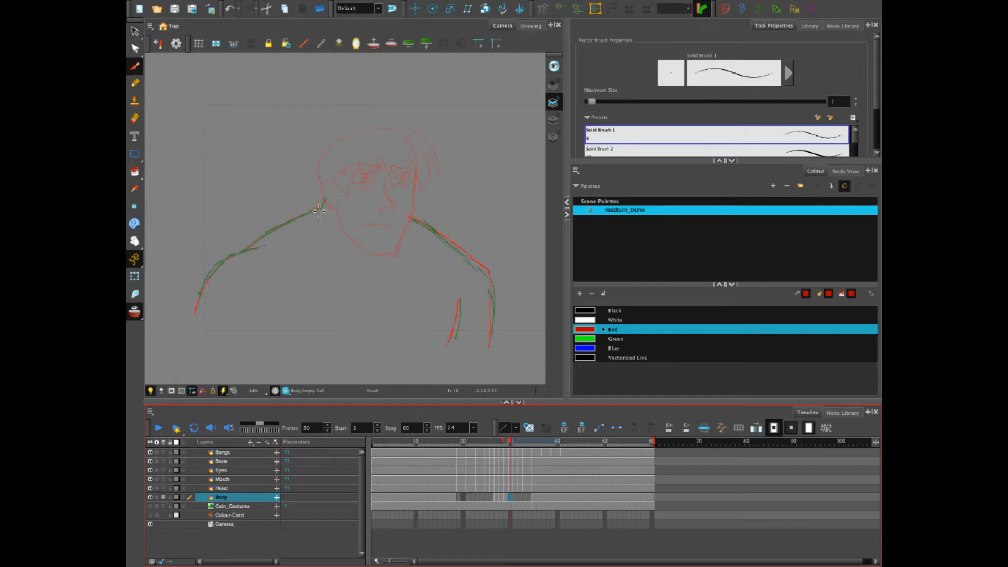
{"action": "mouse_move", "coordinate": [321, 206]}
{"action": "left_mouse_down"}
{"action": "mouse_move", "coordinate": [225, 260]}
{"action": "mouse_move", "coordinate": [195, 305]}
{"action": "left_mouse_up"}
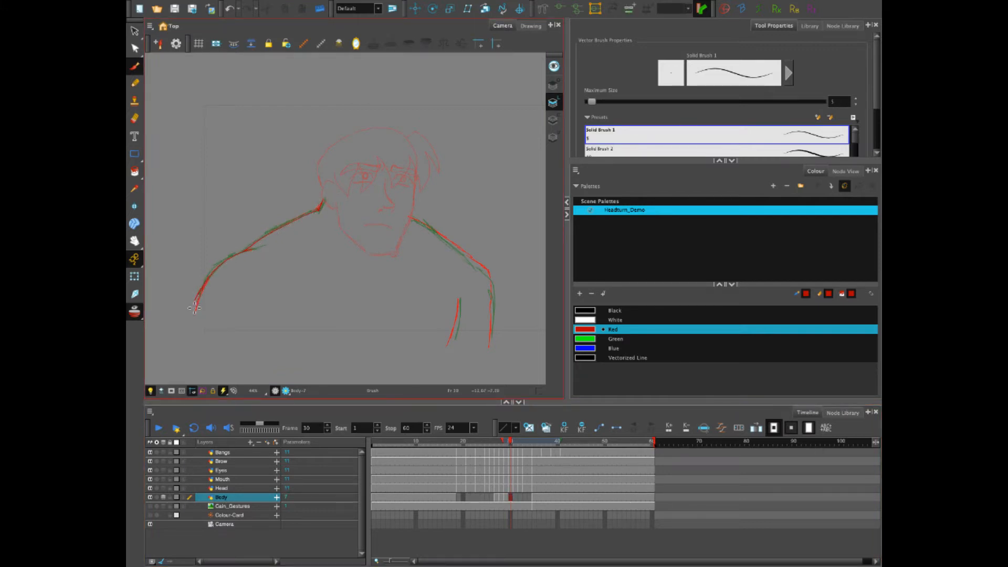
{"action": "mouse_move", "coordinate": [421, 224]}
{"action": "left_mouse_down"}
{"action": "mouse_move", "coordinate": [493, 284]}
{"action": "mouse_move", "coordinate": [491, 308]}
{"action": "mouse_move", "coordinate": [488, 298]}
{"action": "mouse_move", "coordinate": [460, 299]}
{"action": "left_mouse_up"}
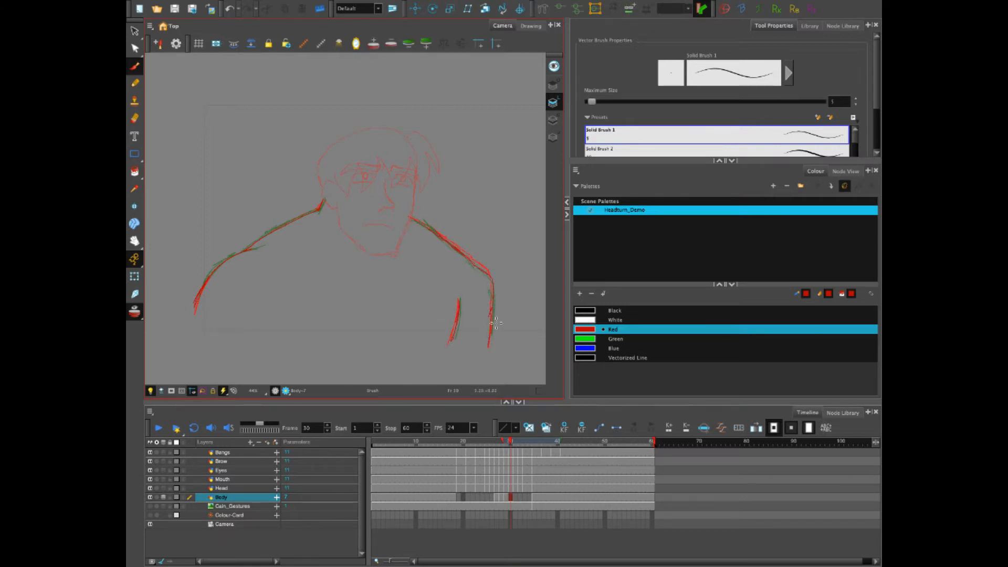
{"action": "left_click", "coordinate": [515, 498]}
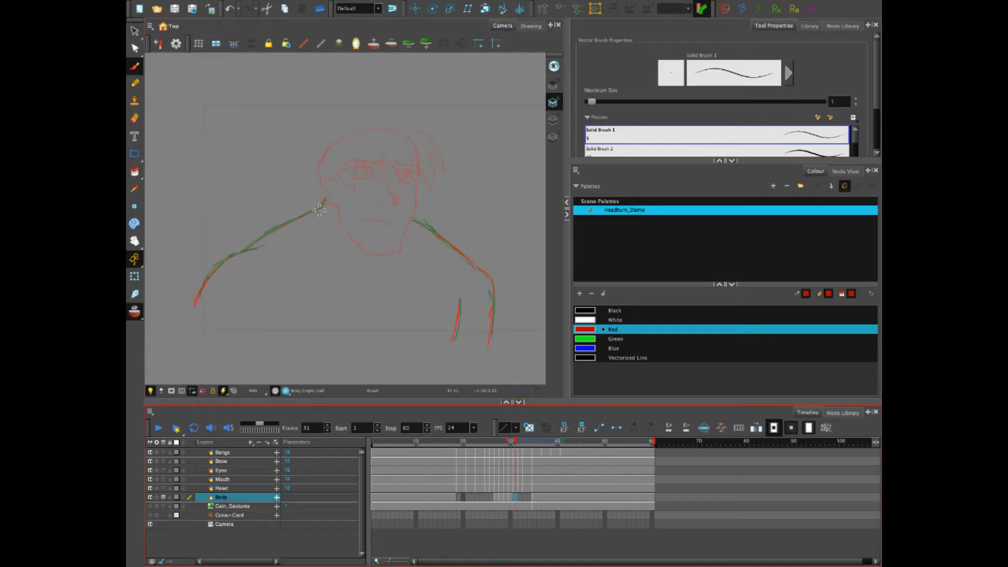
Draw the in-between shoulders and arms on the Body layer at frame 31.
{"action": "mouse_move", "coordinate": [324, 199]}
{"action": "left_mouse_down"}
{"action": "mouse_move", "coordinate": [228, 258]}
{"action": "mouse_move", "coordinate": [197, 297]}
{"action": "left_mouse_up"}
{"action": "mouse_move", "coordinate": [412, 217]}
{"action": "left_mouse_down"}
{"action": "mouse_move", "coordinate": [492, 283]}
{"action": "mouse_move", "coordinate": [491, 313]}
{"action": "mouse_move", "coordinate": [493, 298]}
{"action": "mouse_move", "coordinate": [459, 301]}
{"action": "mouse_move", "coordinate": [452, 341]}
{"action": "left_mouse_up"}
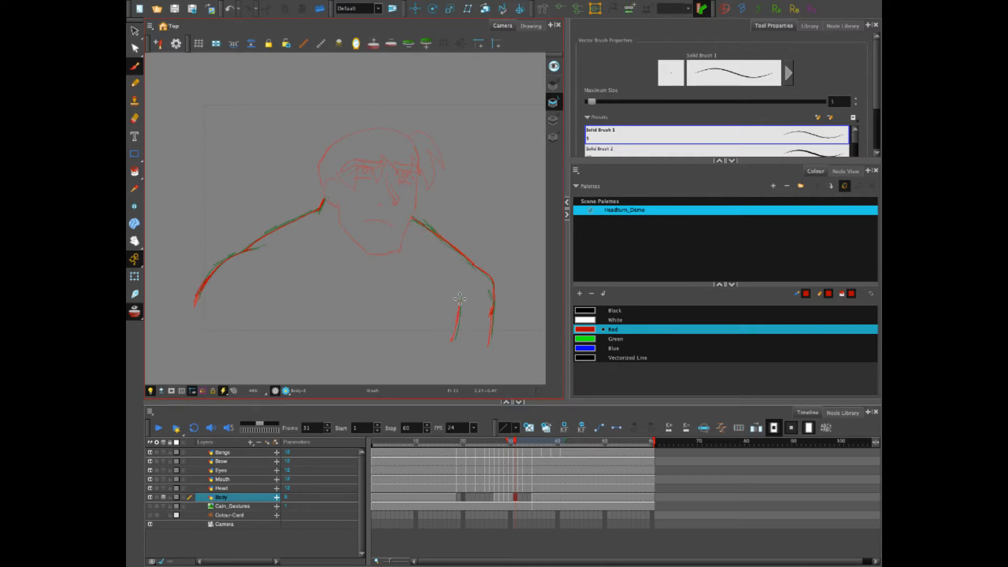
{"action": "left_click_drag", "start_coordinate": [460, 298], "coordinate": [451, 341]}
{"action": "left_click_drag", "start_coordinate": [495, 301], "coordinate": [493, 330]}
Draw the in-between shoulders and arms on the Body layer at frame 32.
{"action": "left_click", "coordinate": [521, 498]}
{"action": "mouse_move", "coordinate": [416, 219]}
{"action": "left_mouse_down"}
{"action": "mouse_move", "coordinate": [494, 280]}
{"action": "mouse_move", "coordinate": [487, 271]}
{"action": "mouse_move", "coordinate": [494, 305]}
{"action": "left_mouse_up"}
{"action": "mouse_move", "coordinate": [201, 290]}
{"action": "left_mouse_down"}
{"action": "mouse_move", "coordinate": [231, 256]}
{"action": "mouse_move", "coordinate": [323, 205]}
{"action": "left_mouse_up"}
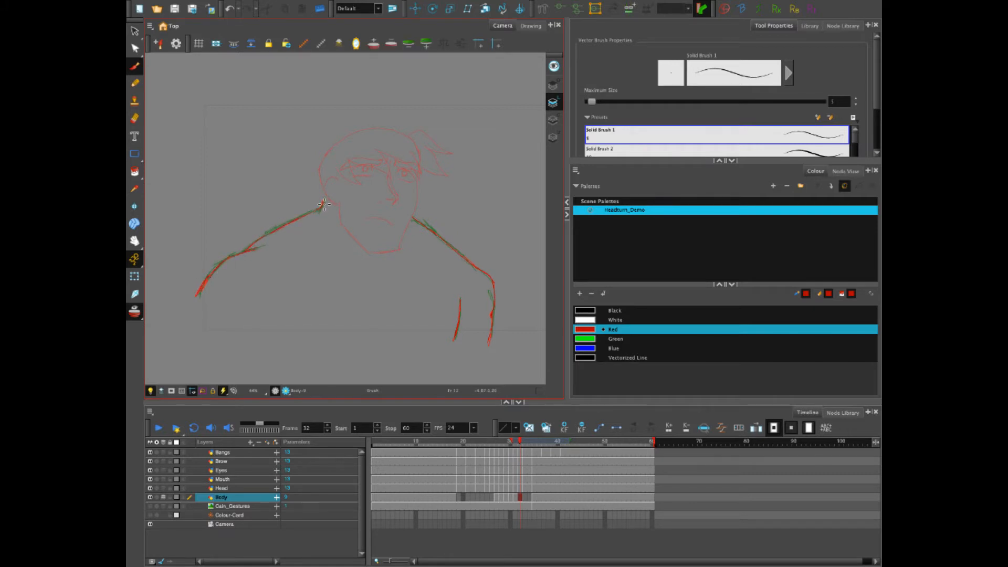
Extend the exposures of the last Body in-betweens to close the empty cells, so the final pose starts at frame 37.
{"action": "left_click", "coordinate": [536, 496]}
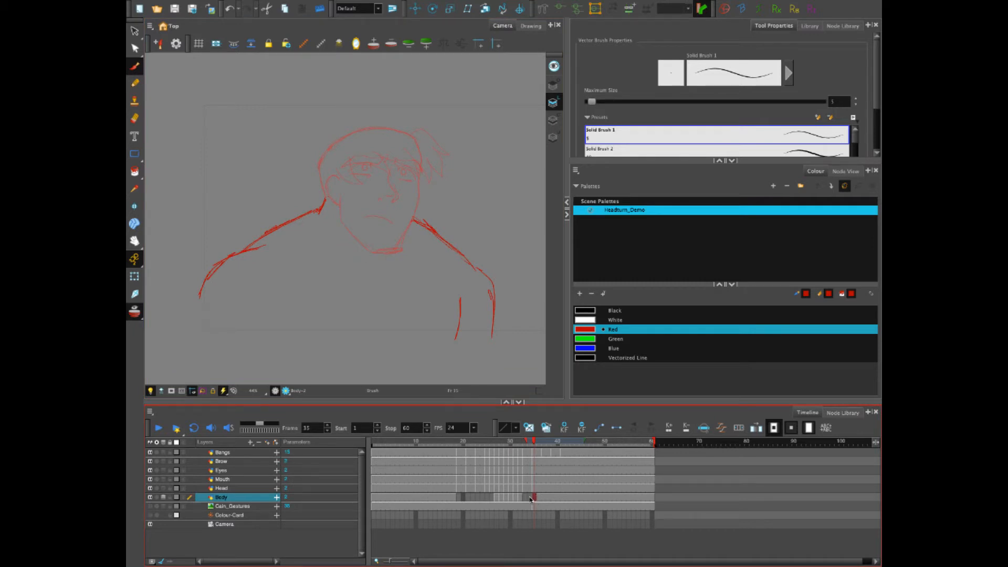
{"action": "left_click", "coordinate": [528, 498]}
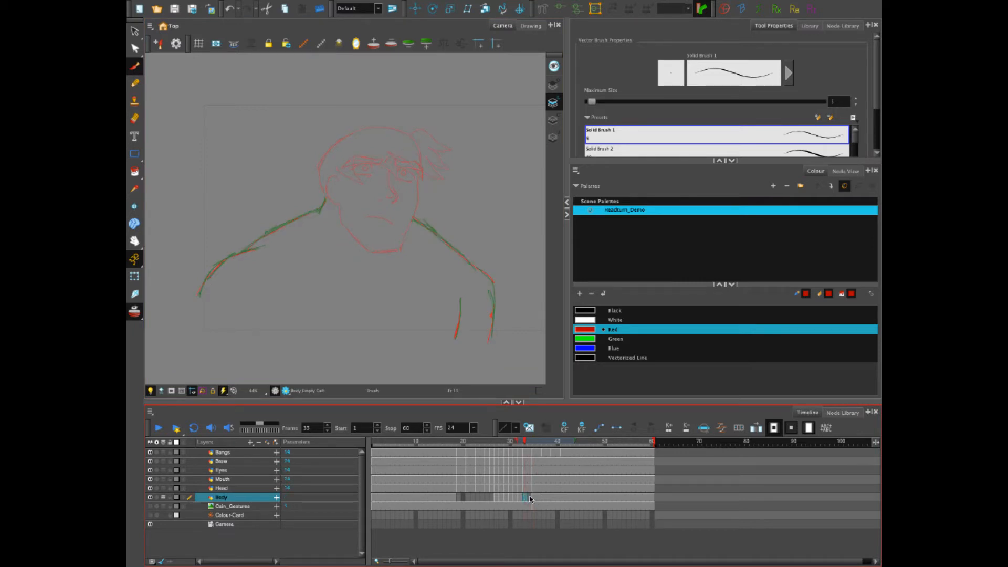
{"action": "left_click", "coordinate": [520, 497]}
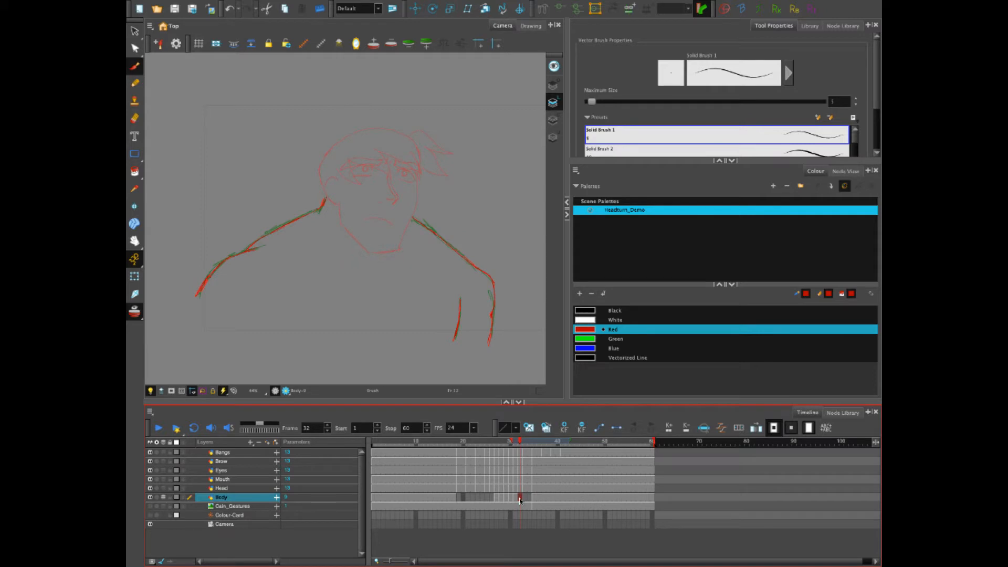
{"action": "left_click", "coordinate": [525, 498]}
{"action": "left_click", "coordinate": [534, 497]}
{"action": "left_click", "coordinate": [524, 499]}
{"action": "left_click", "coordinate": [516, 499]}
{"action": "left_click_drag", "start_coordinate": [523, 498], "coordinate": [515, 498]}
{"action": "left_click", "coordinate": [510, 498]}
Play back and scrub the body movement from frame 27 onward to check the in-betweens.
{"action": "left_click_drag", "start_coordinate": [498, 442], "coordinate": [496, 445]}
{"action": "left_click", "coordinate": [160, 428]}
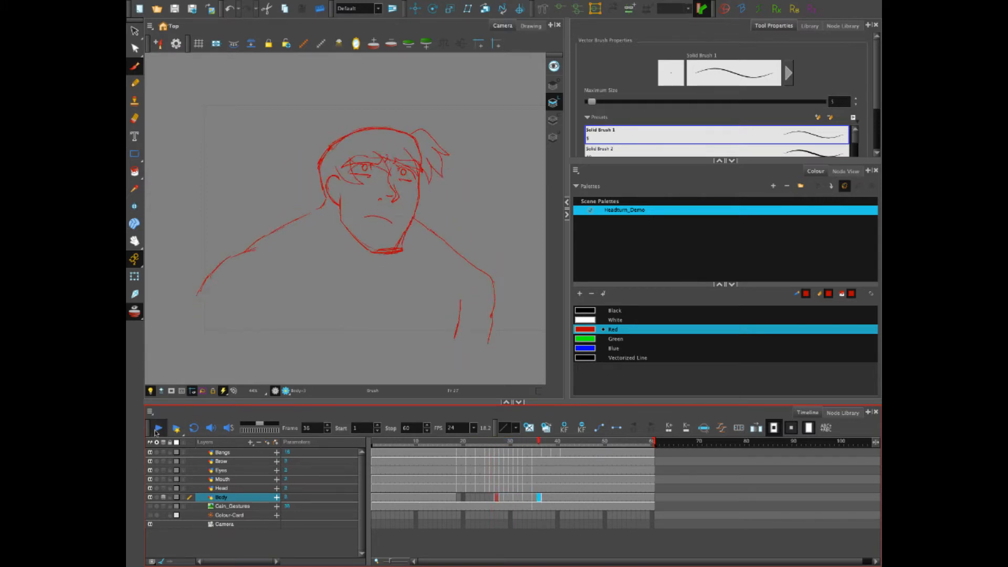
{"action": "left_click", "coordinate": [159, 428]}
{"action": "left_click", "coordinate": [501, 440]}
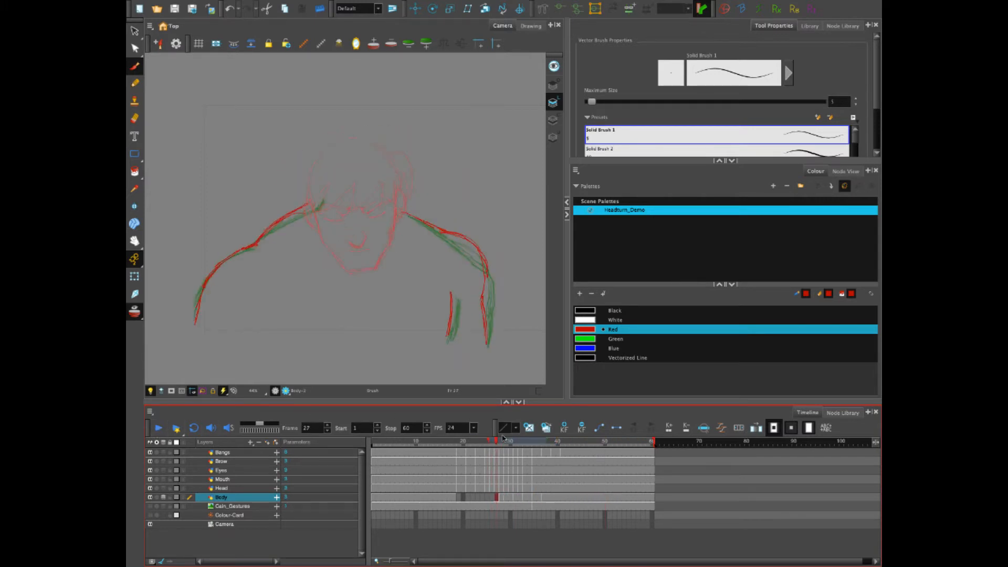
{"action": "left_click", "coordinate": [159, 428]}
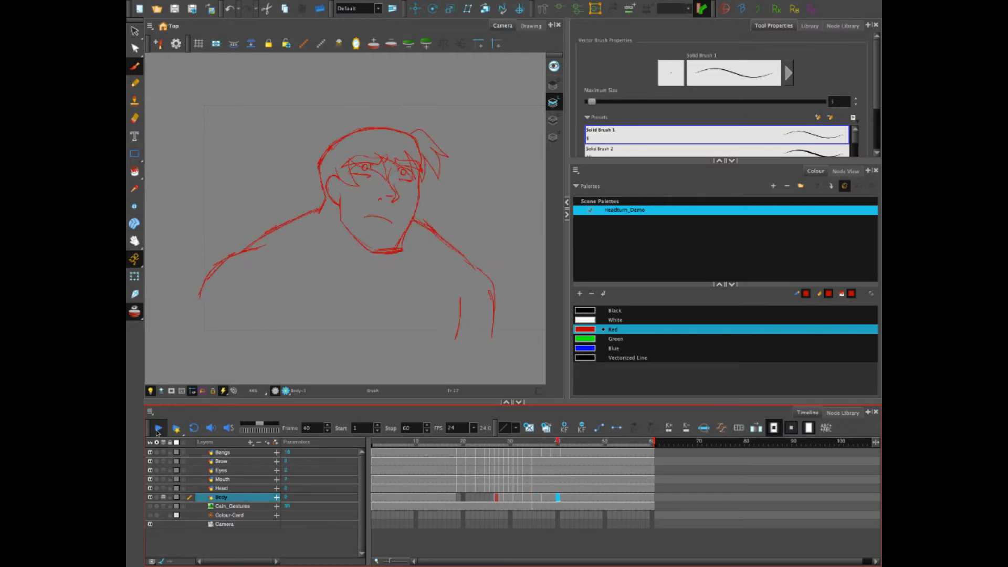
{"action": "left_click", "coordinate": [157, 430]}
{"action": "left_click_drag", "start_coordinate": [536, 443], "coordinate": [451, 440]}
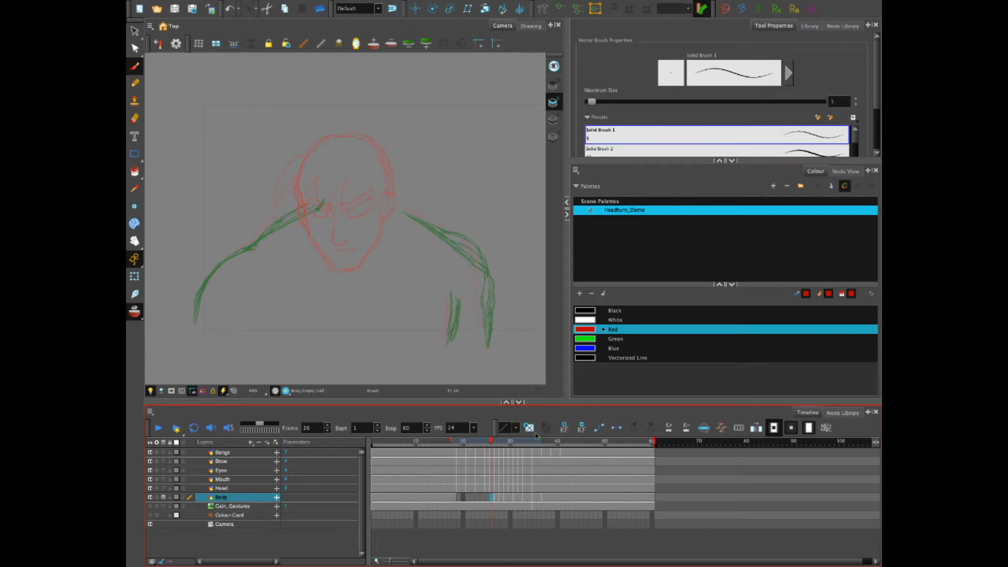
Shorten the onion skin's range of next frames and draw the in-between shoulders and arms on the Body layer at frame 26.
{"action": "left_click_drag", "start_coordinate": [541, 441], "coordinate": [499, 441]}
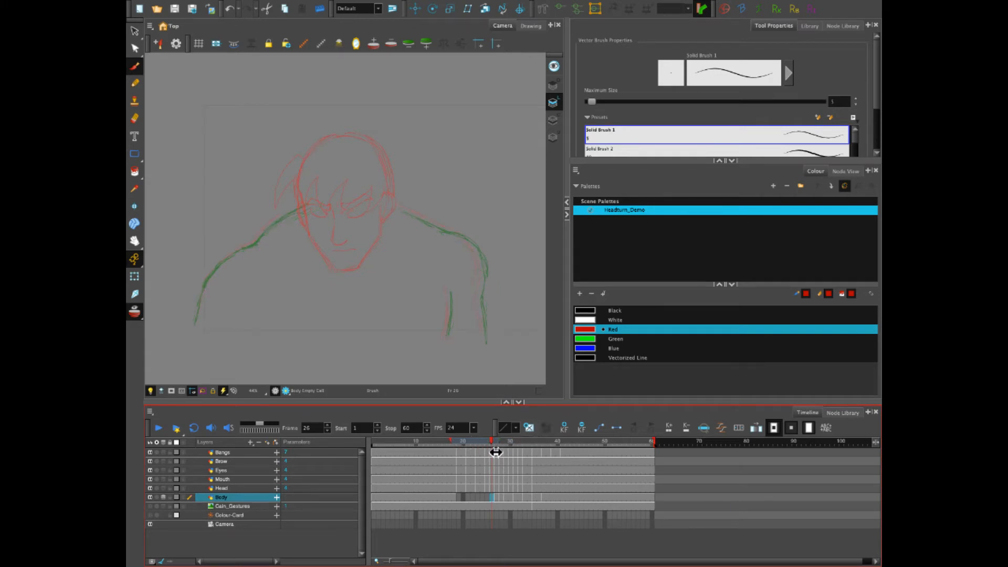
{"action": "left_click", "coordinate": [455, 497]}
{"action": "left_click", "coordinate": [496, 498]}
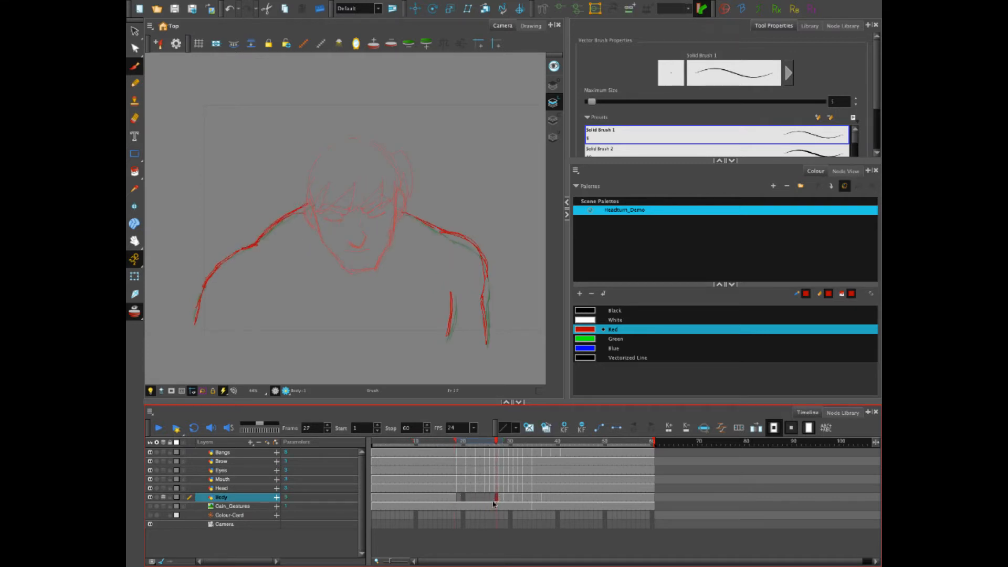
{"action": "key", "text": "comma"}
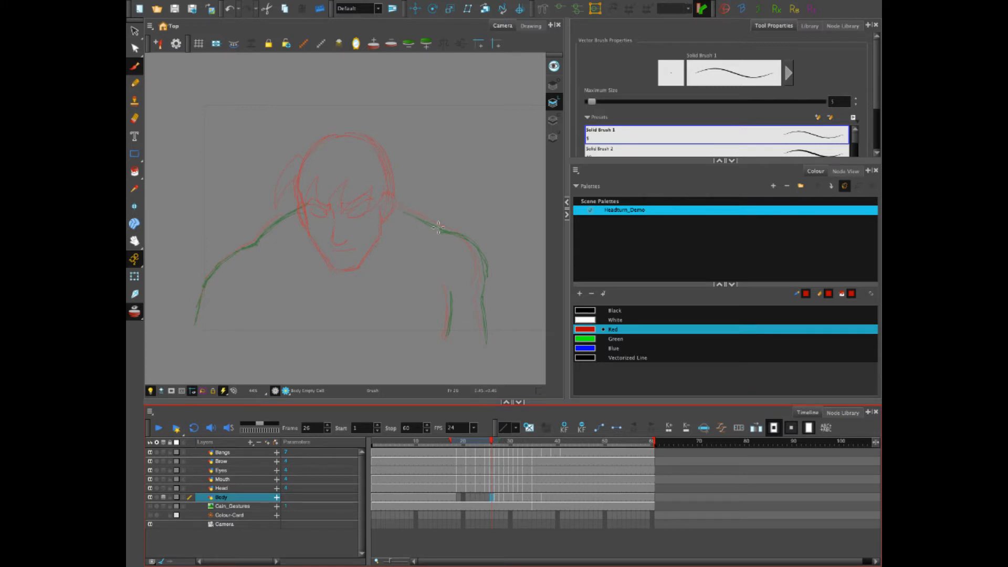
{"action": "left_click_drag", "start_coordinate": [397, 206], "coordinate": [451, 229]}
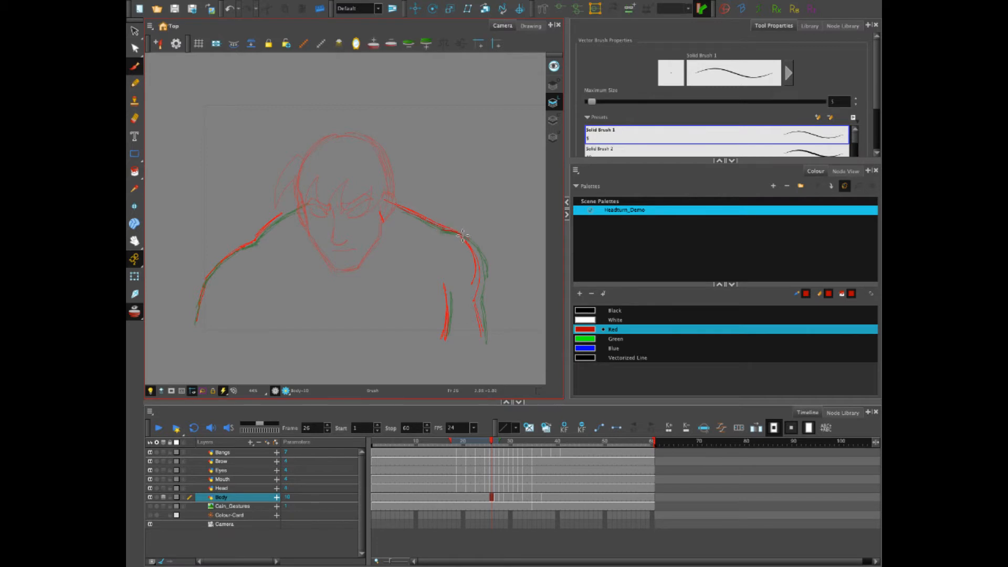
{"action": "mouse_move", "coordinate": [466, 239]}
{"action": "left_mouse_down"}
{"action": "mouse_move", "coordinate": [482, 266]}
{"action": "mouse_move", "coordinate": [486, 343]}
{"action": "left_mouse_up"}
{"action": "left_click_drag", "start_coordinate": [448, 286], "coordinate": [446, 334]}
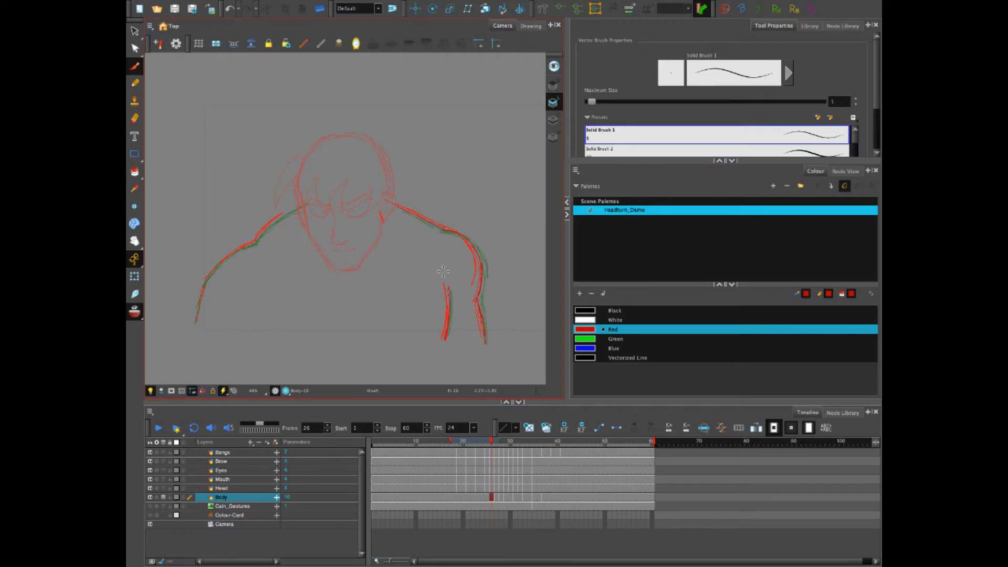
{"action": "left_click_drag", "start_coordinate": [255, 239], "coordinate": [307, 204]}
{"action": "mouse_move", "coordinate": [258, 239]}
{"action": "left_mouse_down"}
{"action": "mouse_move", "coordinate": [209, 279]}
{"action": "mouse_move", "coordinate": [194, 318]}
{"action": "left_mouse_up"}
{"action": "left_click_drag", "start_coordinate": [201, 294], "coordinate": [210, 275]}
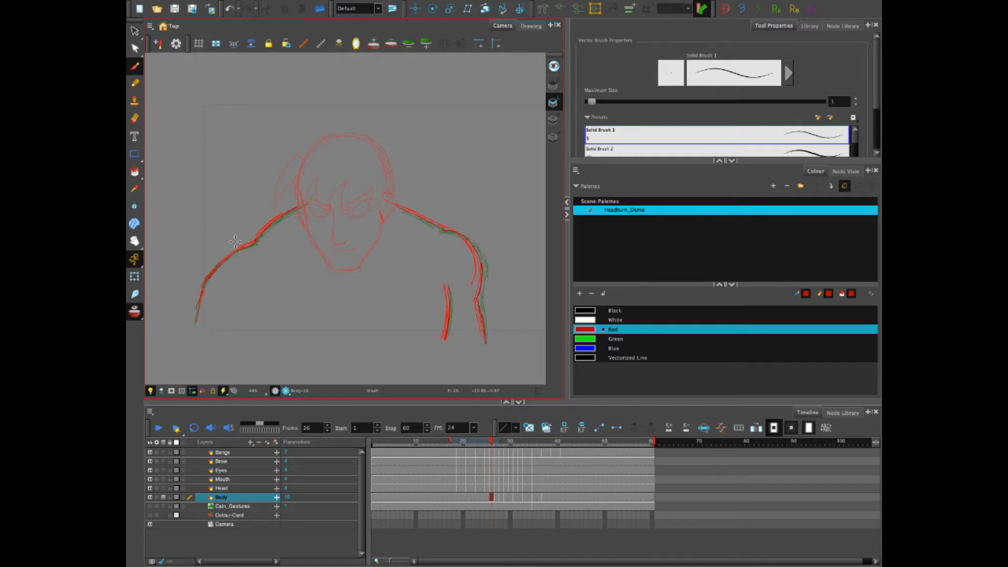
Clear the Body layer's exposure from frame 19 to frame 25.
{"action": "left_click", "coordinate": [486, 497]}
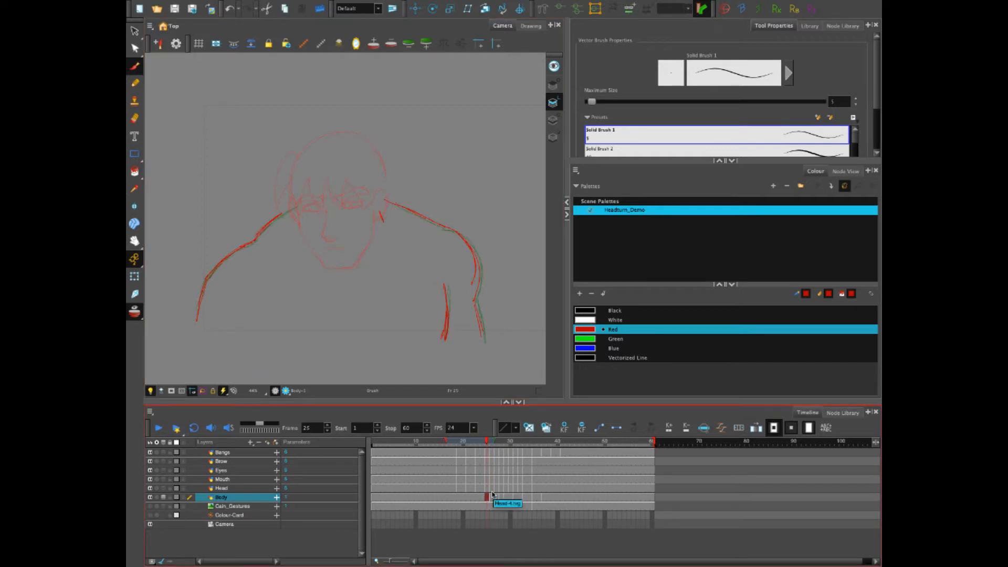
{"action": "left_click", "coordinate": [458, 498], "text": "shift"}
{"action": "key", "text": "Delete"}
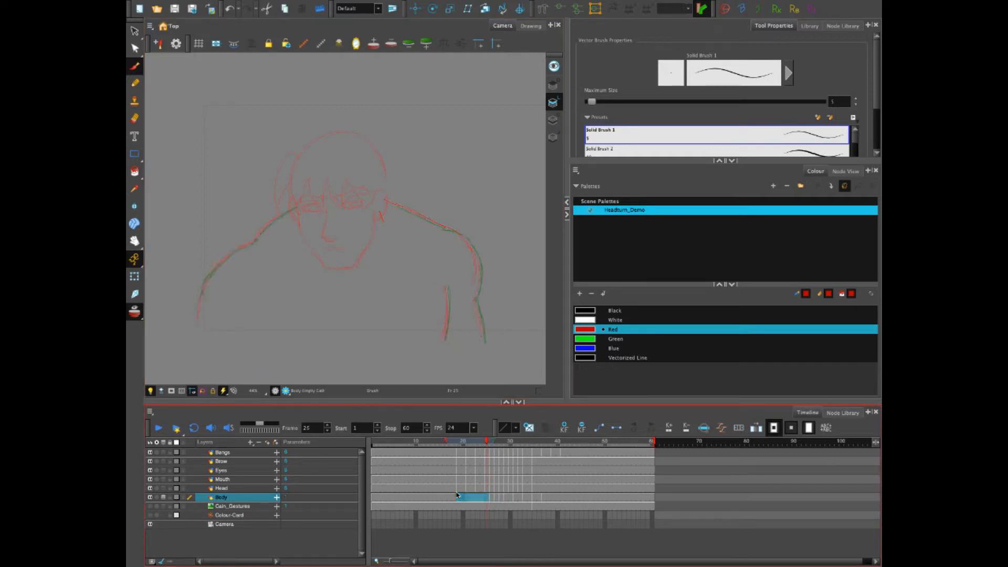
Draw the in-between shoulders and arms on the Body layer at frame 25.
{"action": "left_click", "coordinate": [488, 499]}
{"action": "right_click", "coordinate": [487, 497]}
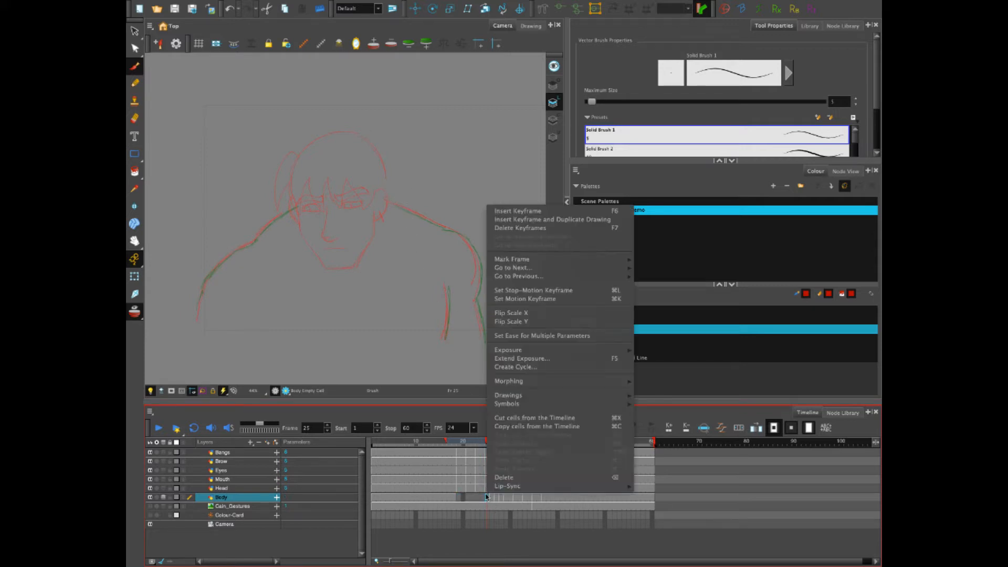
{"action": "mouse_move", "coordinate": [560, 396]}
{"action": "left_click", "coordinate": [680, 397]}
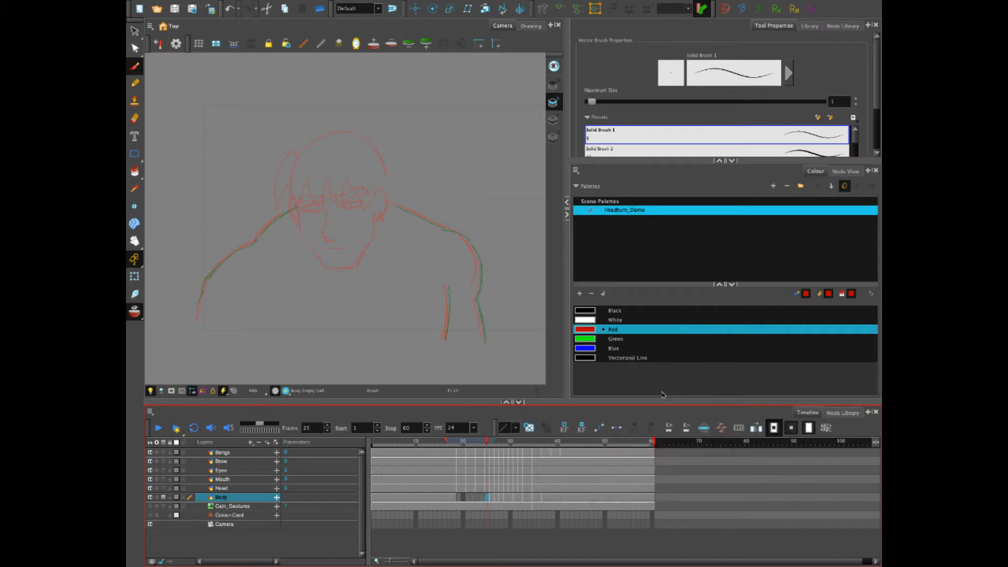
{"action": "mouse_move", "coordinate": [388, 203]}
{"action": "left_mouse_down"}
{"action": "mouse_move", "coordinate": [472, 248]}
{"action": "mouse_move", "coordinate": [476, 298]}
{"action": "left_mouse_up"}
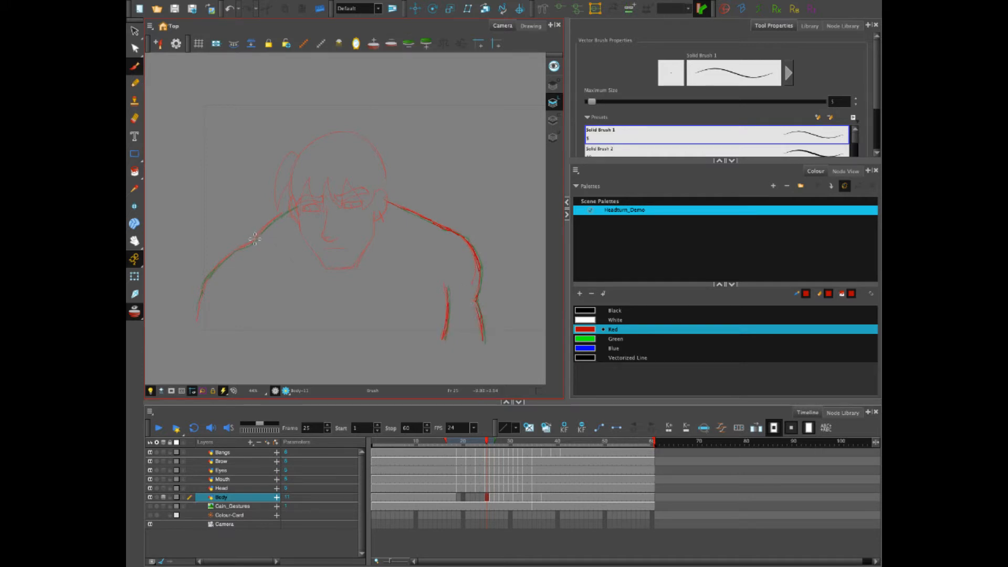
{"action": "mouse_move", "coordinate": [267, 227]}
{"action": "left_mouse_down"}
{"action": "mouse_move", "coordinate": [218, 266]}
{"action": "mouse_move", "coordinate": [196, 318]}
{"action": "left_mouse_up"}
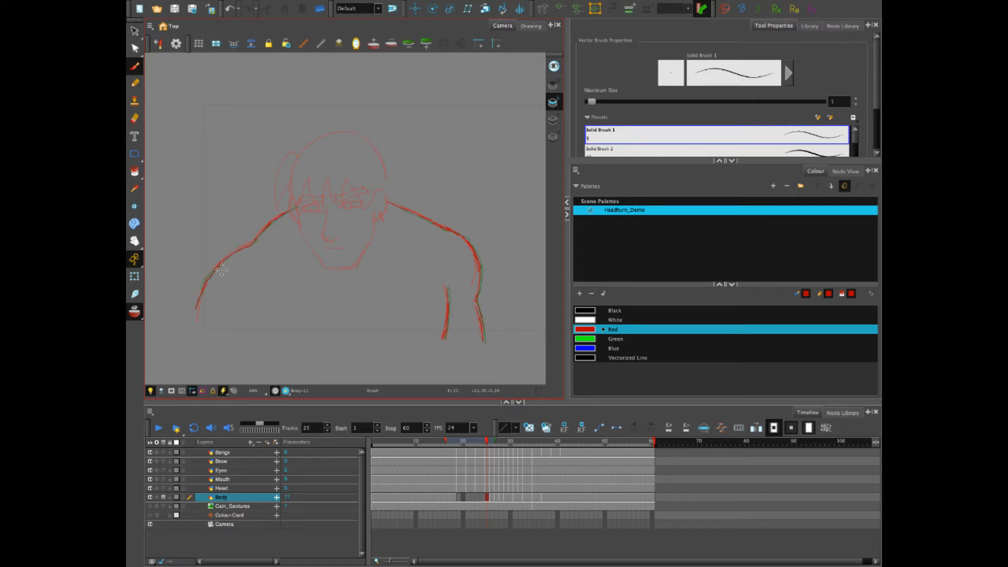
Extend the Body layer's opening pose through frame 20 and fill the empty cells at frames 23 and 24.
{"action": "left_click", "coordinate": [477, 498]}
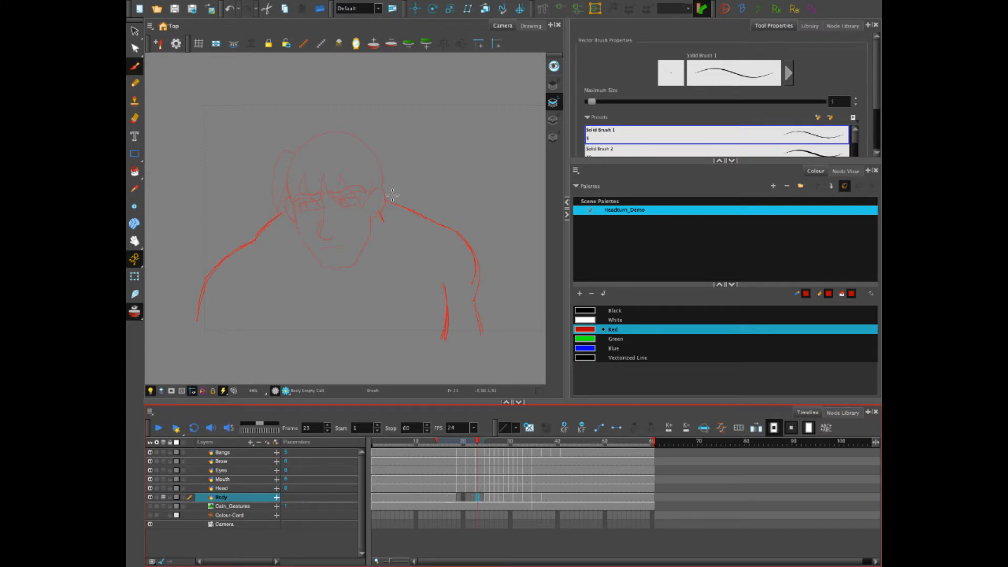
{"action": "left_click", "coordinate": [454, 498]}
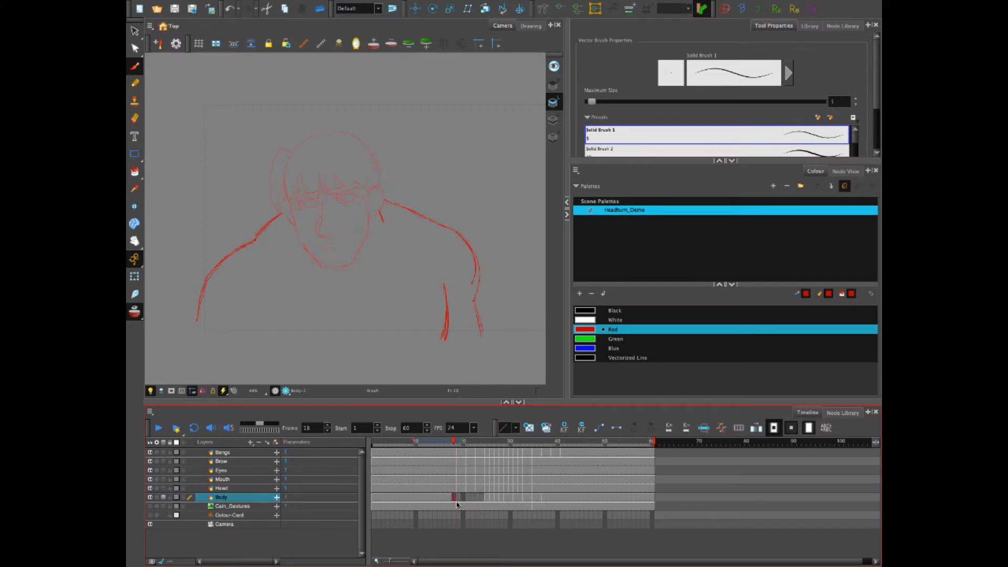
{"action": "left_click", "coordinate": [464, 497]}
{"action": "key", "text": "F5"}
{"action": "left_click", "coordinate": [469, 497]}
{"action": "left_click", "coordinate": [477, 497]}
{"action": "left_click", "coordinate": [486, 498]}
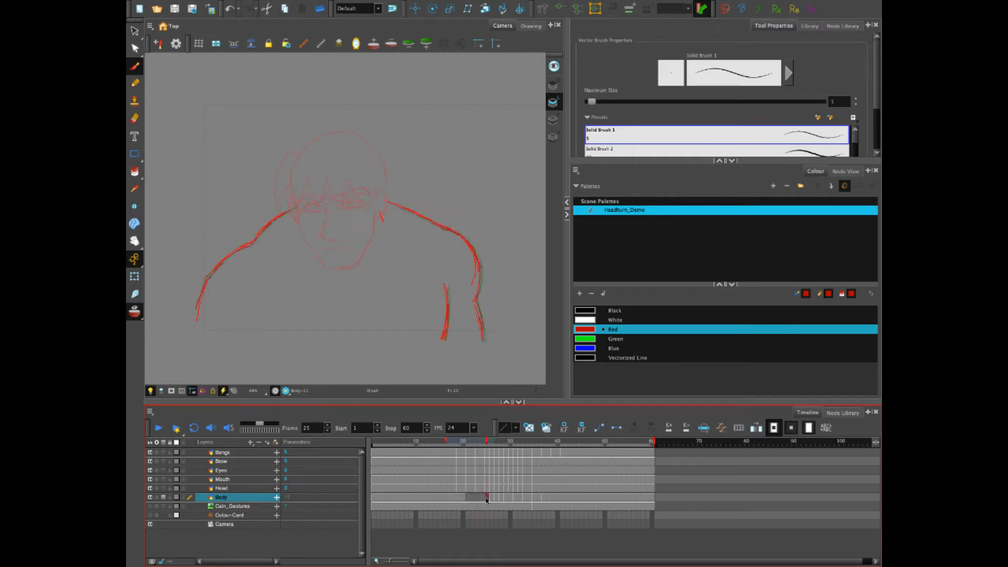
{"action": "left_click_drag", "start_coordinate": [478, 500], "coordinate": [479, 500]}
{"action": "left_click", "coordinate": [491, 498]}
{"action": "left_click", "coordinate": [487, 499]}
{"action": "left_click", "coordinate": [468, 497]}
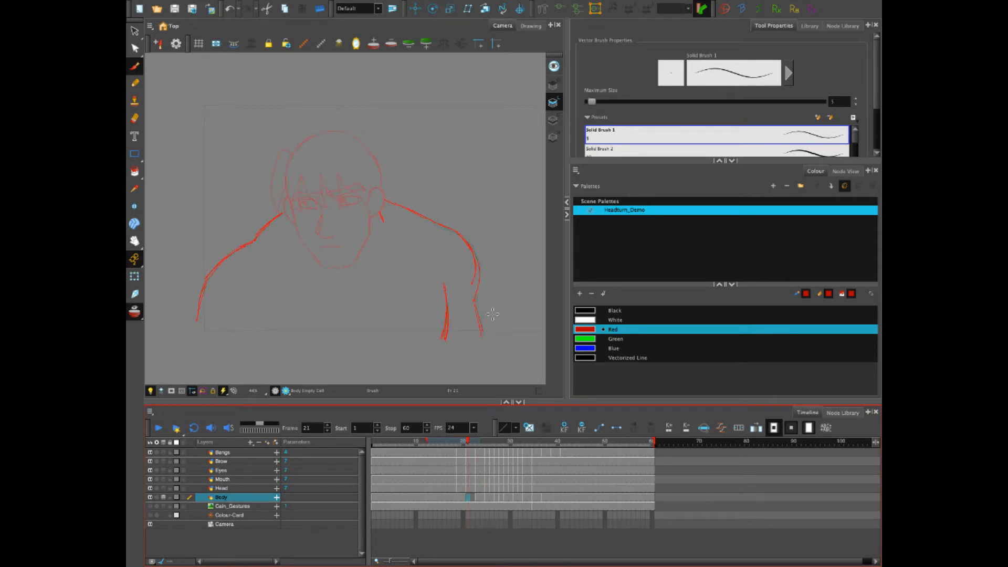
Shorten the onion skin's range of previous frames, draw the in-between shoulders and arms at frame 21, and hold the drawing through frame 22.
{"action": "left_click_drag", "start_coordinate": [426, 441], "coordinate": [451, 444]}
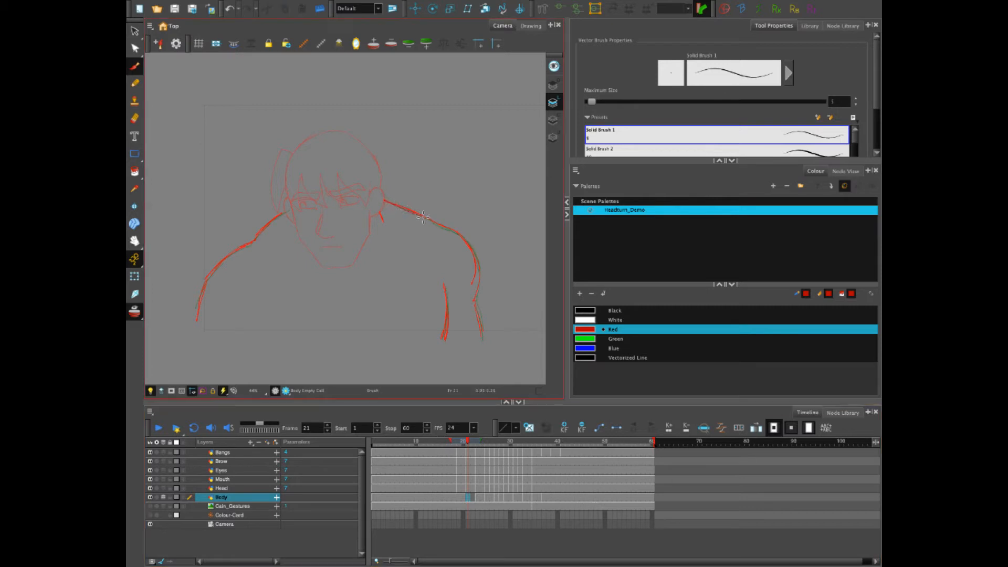
{"action": "left_click_drag", "start_coordinate": [423, 217], "coordinate": [443, 227]}
{"action": "left_click_drag", "start_coordinate": [475, 302], "coordinate": [482, 343]}
{"action": "left_click_drag", "start_coordinate": [444, 288], "coordinate": [447, 317]}
{"action": "mouse_move", "coordinate": [285, 212]}
{"action": "left_mouse_down"}
{"action": "mouse_move", "coordinate": [212, 271]}
{"action": "mouse_move", "coordinate": [194, 320]}
{"action": "left_mouse_up"}
{"action": "left_click", "coordinate": [470, 497]}
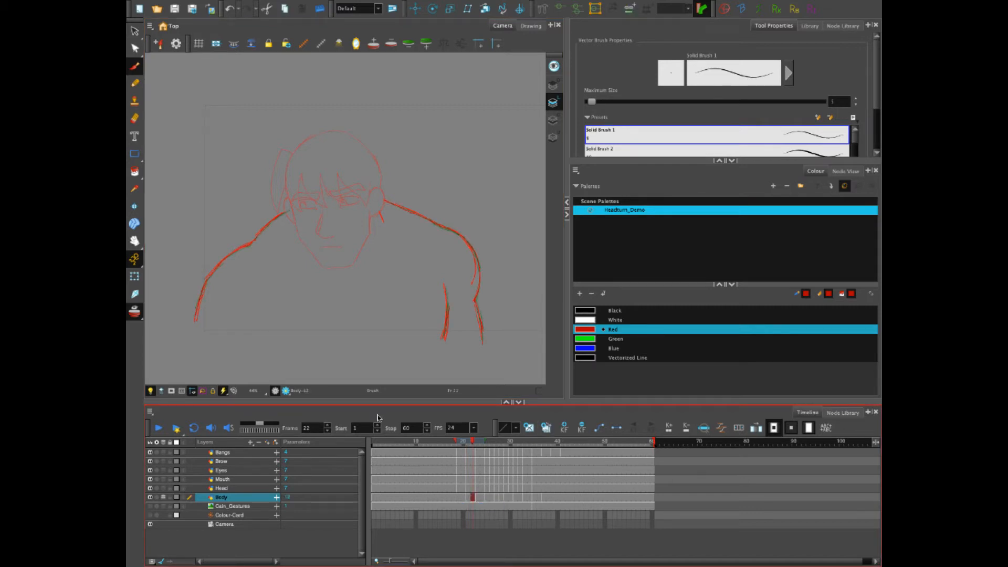
Play back the whole head turn animation from frame 1.
{"action": "left_click", "coordinate": [424, 443]}
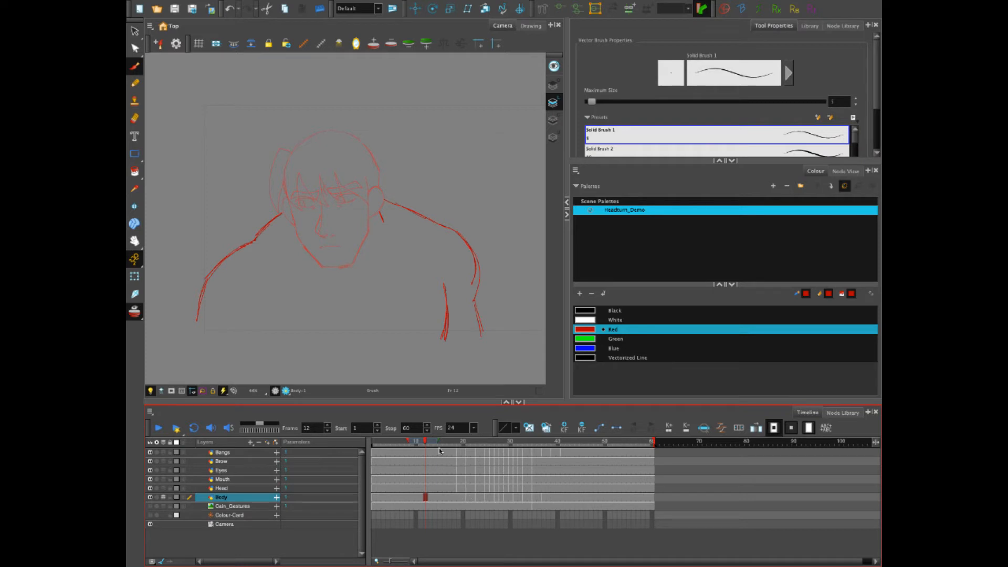
{"action": "left_click", "coordinate": [391, 443]}
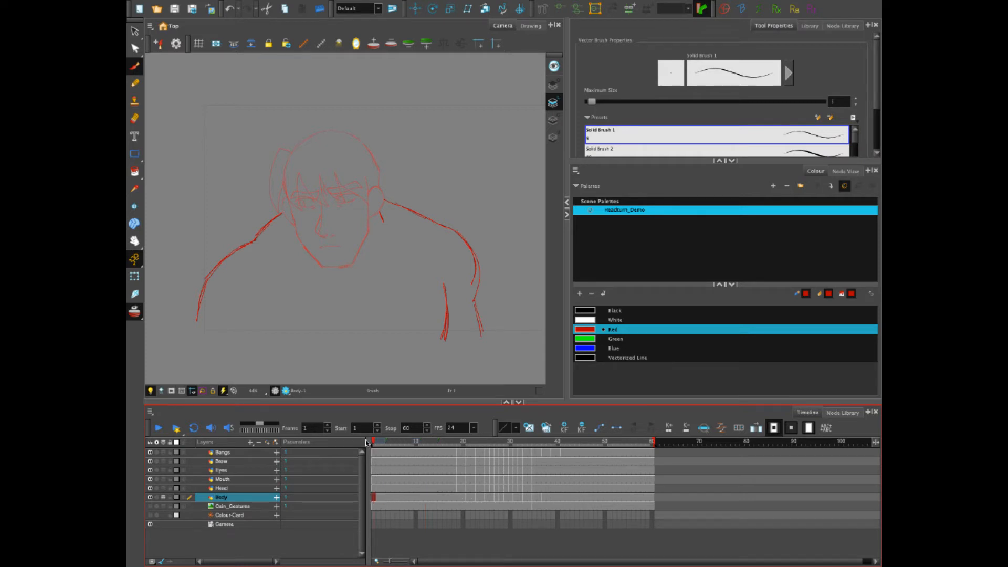
{"action": "left_click", "coordinate": [158, 430]}
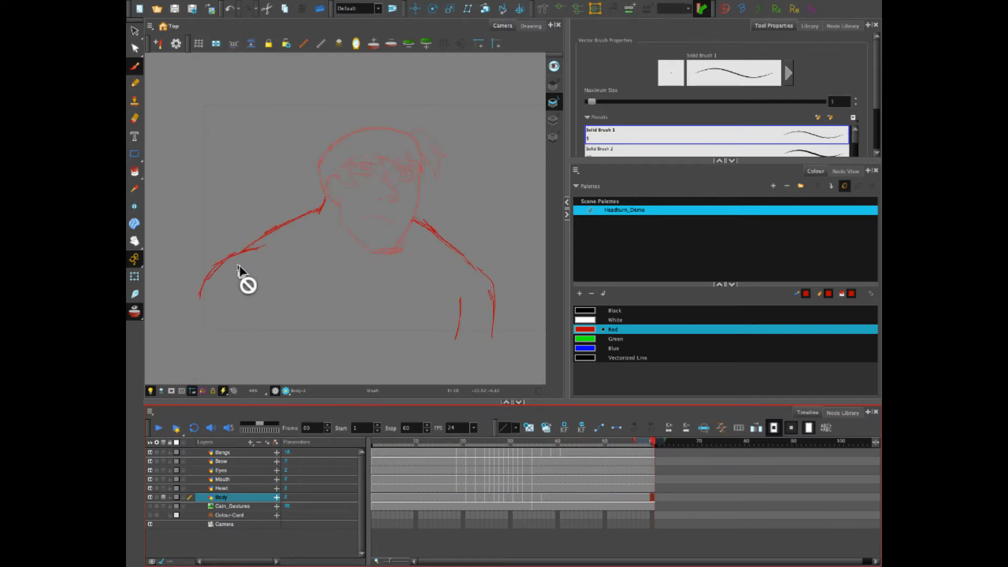
Show Cain_Gestures, delete the left-hand shoulder strokes from the Body drawing at frame 37, and step back to frame 35.
{"action": "left_click", "coordinate": [468, 498]}
{"action": "left_click", "coordinate": [134, 31]}
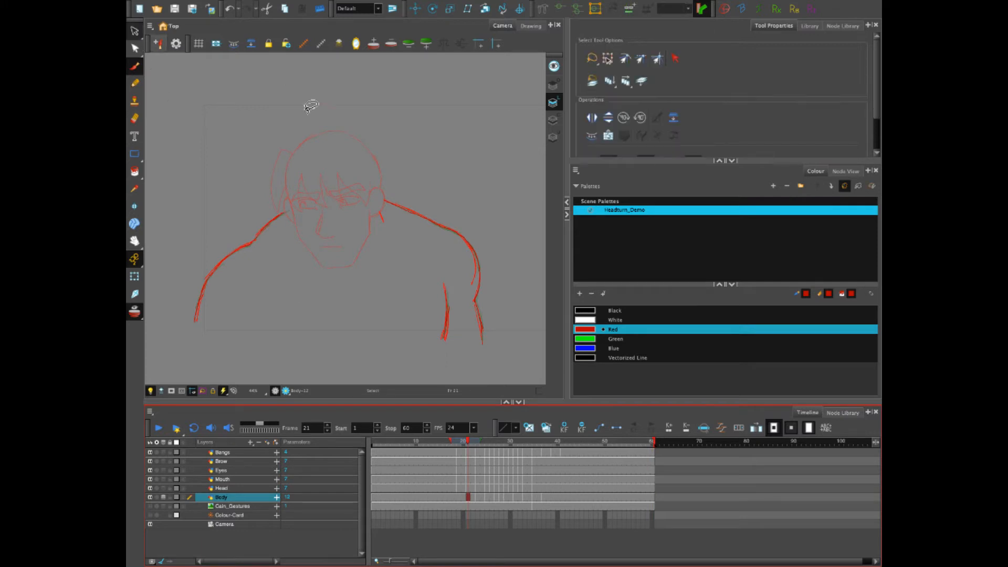
{"action": "left_click", "coordinate": [543, 498]}
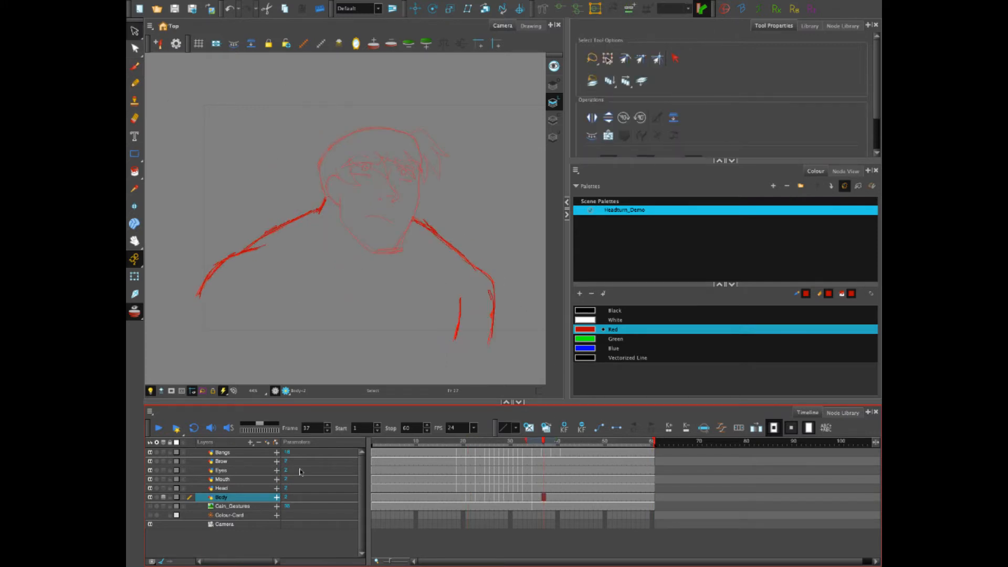
{"action": "left_click", "coordinate": [150, 515]}
{"action": "left_click", "coordinate": [150, 506]}
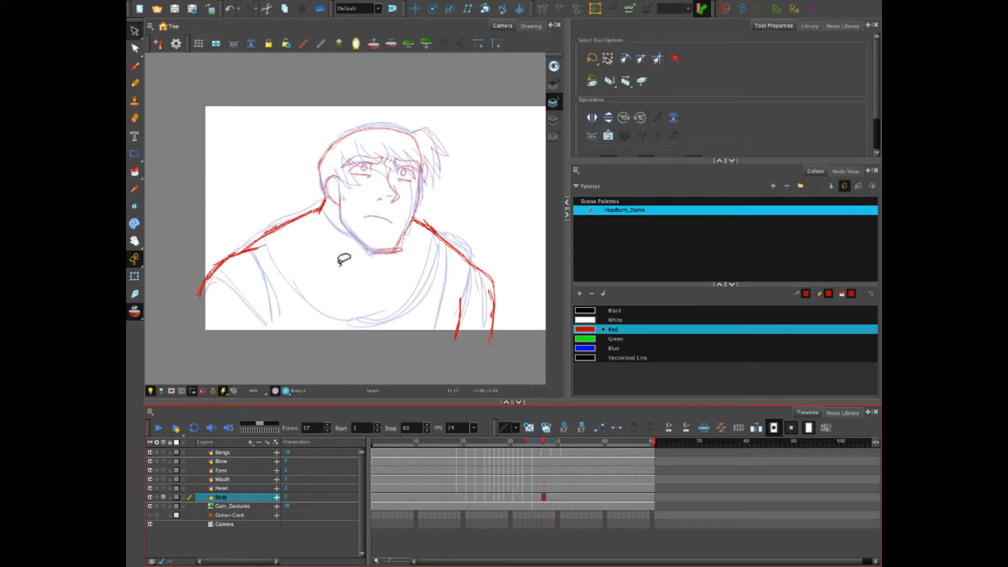
{"action": "mouse_move", "coordinate": [324, 246]}
{"action": "left_mouse_down"}
{"action": "mouse_move", "coordinate": [329, 214]}
{"action": "mouse_move", "coordinate": [191, 282]}
{"action": "mouse_move", "coordinate": [302, 277]}
{"action": "left_mouse_up"}
{"action": "key", "text": "Delete"}
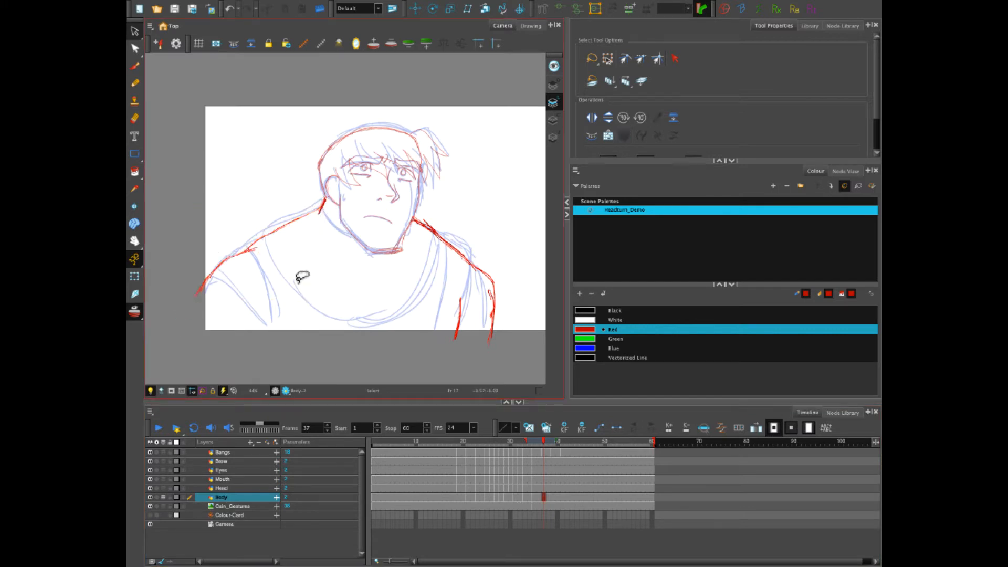
{"action": "key", "text": "comma"}
{"action": "key", "text": "comma"}
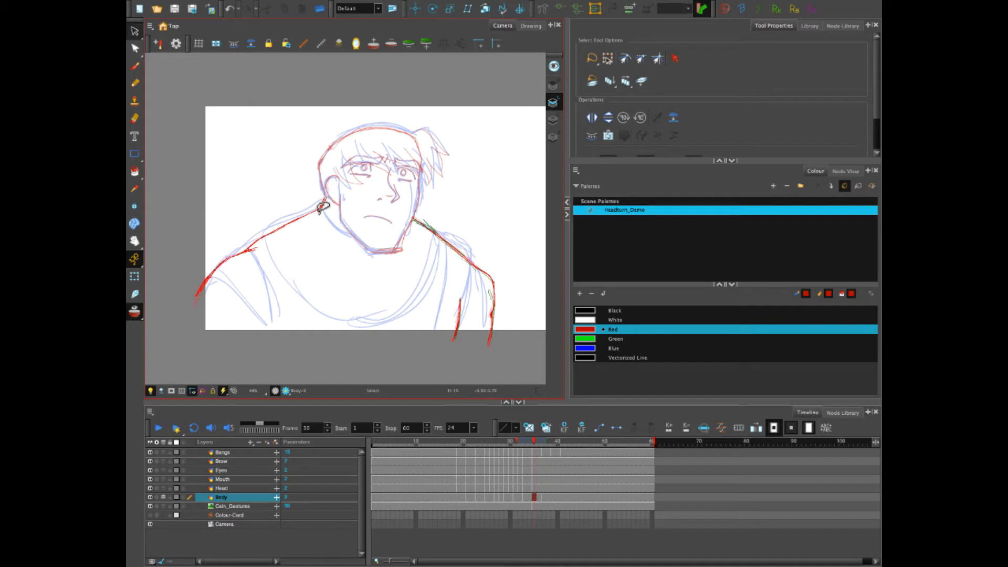
Delete the left-hand shoulder strokes from the Body drawing at frame 35 and step back to frame 34.
{"action": "mouse_move", "coordinate": [322, 204]}
{"action": "left_mouse_down"}
{"action": "mouse_move", "coordinate": [231, 225]}
{"action": "mouse_move", "coordinate": [314, 291]}
{"action": "left_mouse_up"}
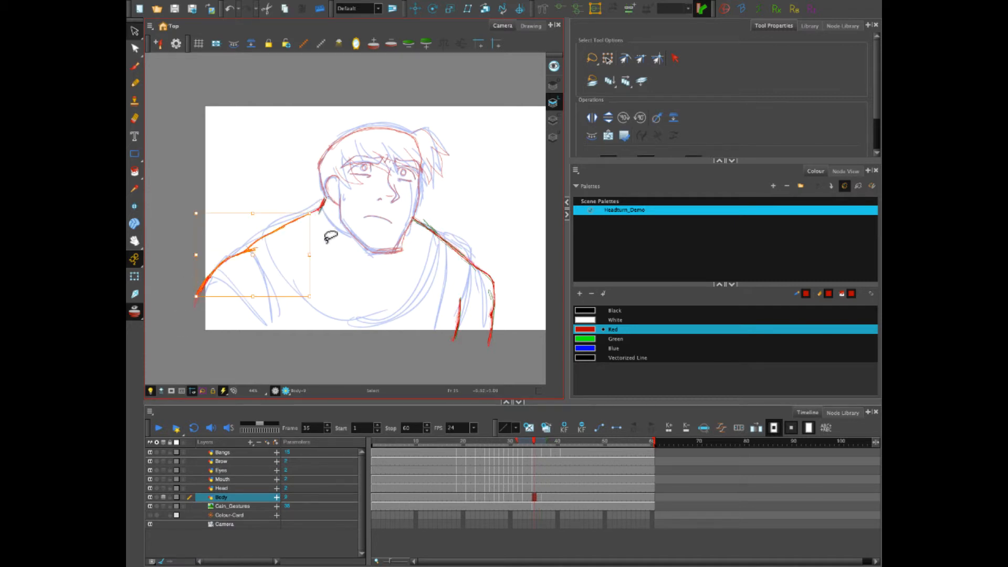
{"action": "key", "text": "comma"}
{"action": "key", "text": "period"}
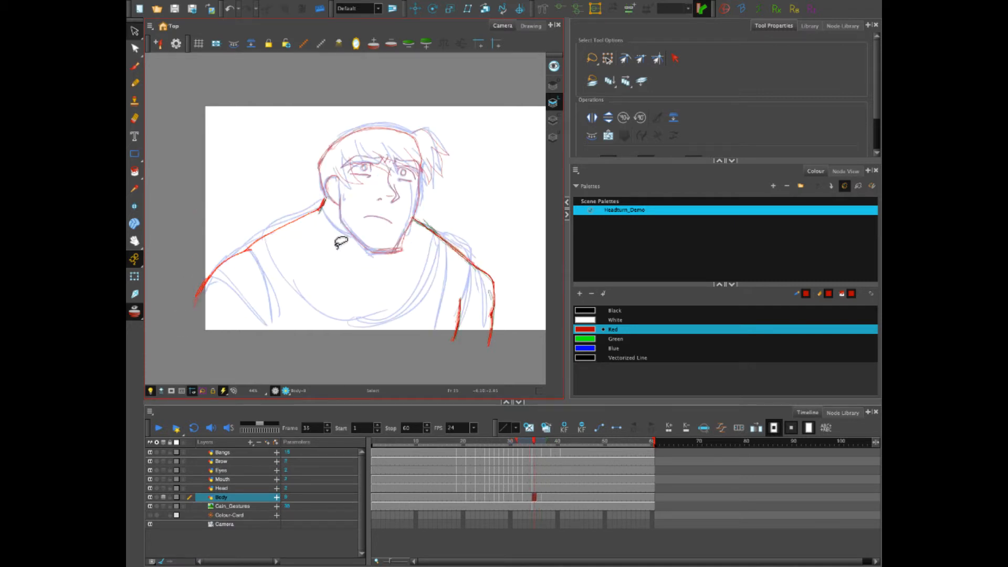
{"action": "key", "text": "comma"}
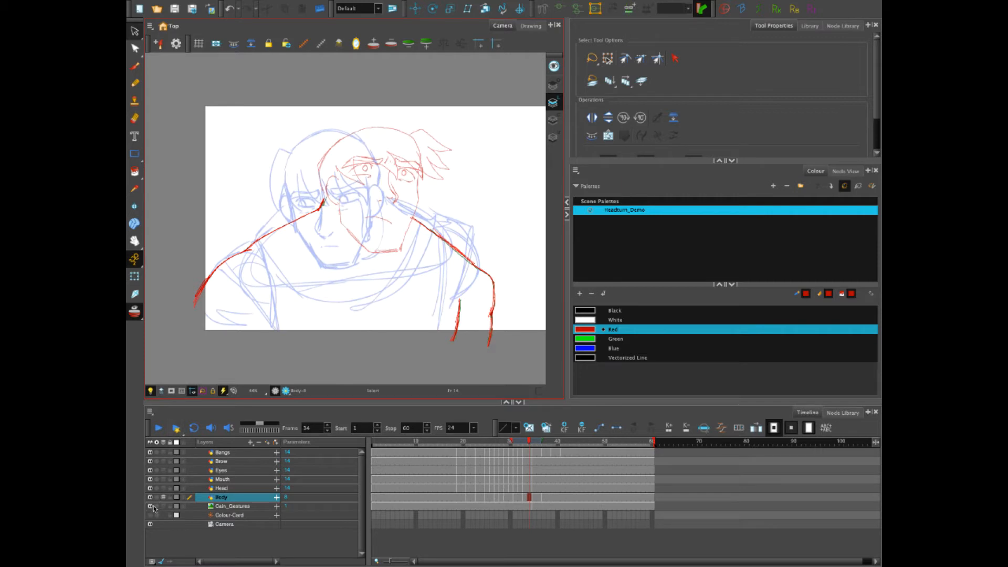
Hide Cain_Gestures and Colour-Card and delete the left-hand shoulder strokes from the Body drawings at frames 34 and 32.
{"action": "left_click_drag", "start_coordinate": [149, 506], "coordinate": [150, 515]}
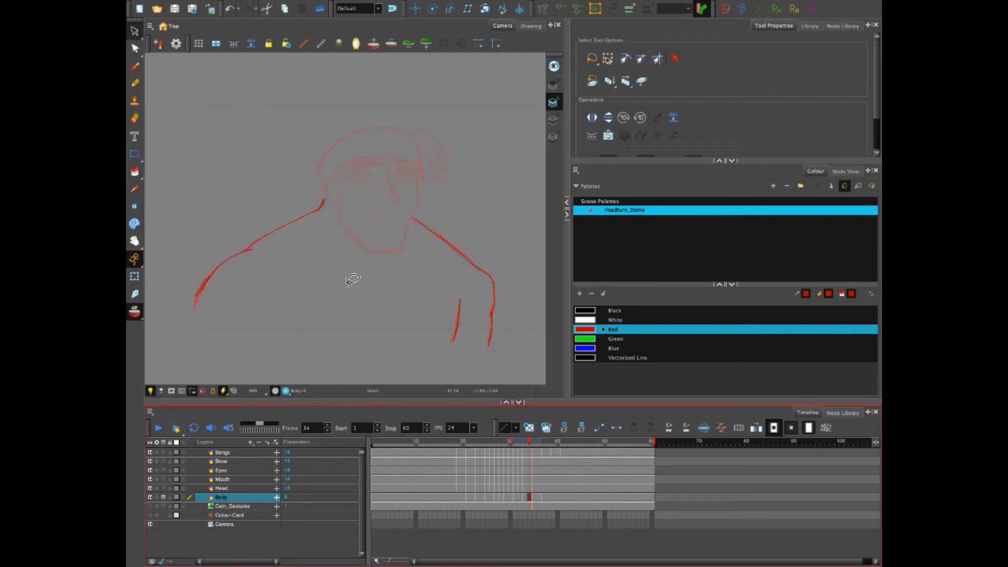
{"action": "left_click_drag", "start_coordinate": [189, 326], "coordinate": [264, 286]}
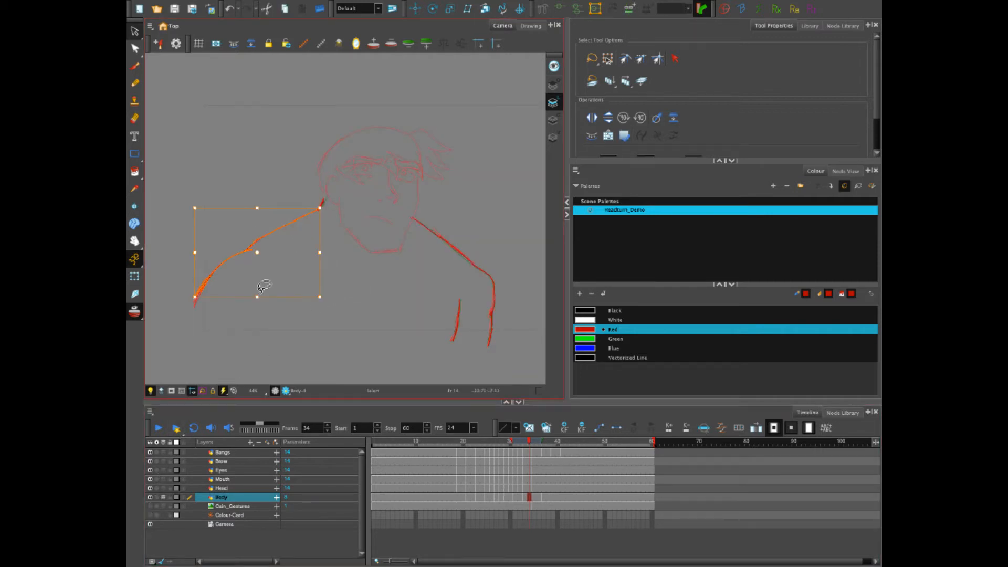
{"action": "key", "text": "Delete"}
{"action": "key", "text": "comma"}
{"action": "key", "text": "comma"}
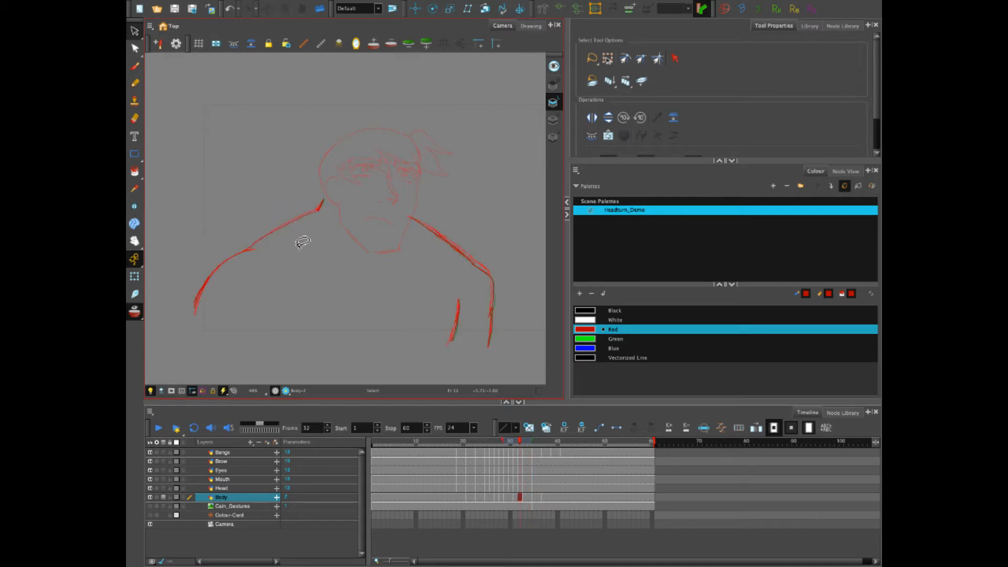
{"action": "mouse_move", "coordinate": [309, 245]}
{"action": "left_mouse_down"}
{"action": "mouse_move", "coordinate": [192, 277]}
{"action": "mouse_move", "coordinate": [281, 315]}
{"action": "left_mouse_up"}
{"action": "key", "text": "Delete"}
Delete the left-hand shoulder strokes from the Body drawings at frames 29 and 28.
{"action": "key", "text": "comma"}
{"action": "key", "text": "comma"}
{"action": "key", "text": "comma"}
{"action": "mouse_move", "coordinate": [317, 242]}
{"action": "left_mouse_down"}
{"action": "mouse_move", "coordinate": [191, 282]}
{"action": "mouse_move", "coordinate": [278, 299]}
{"action": "left_mouse_up"}
{"action": "key", "text": "Delete"}
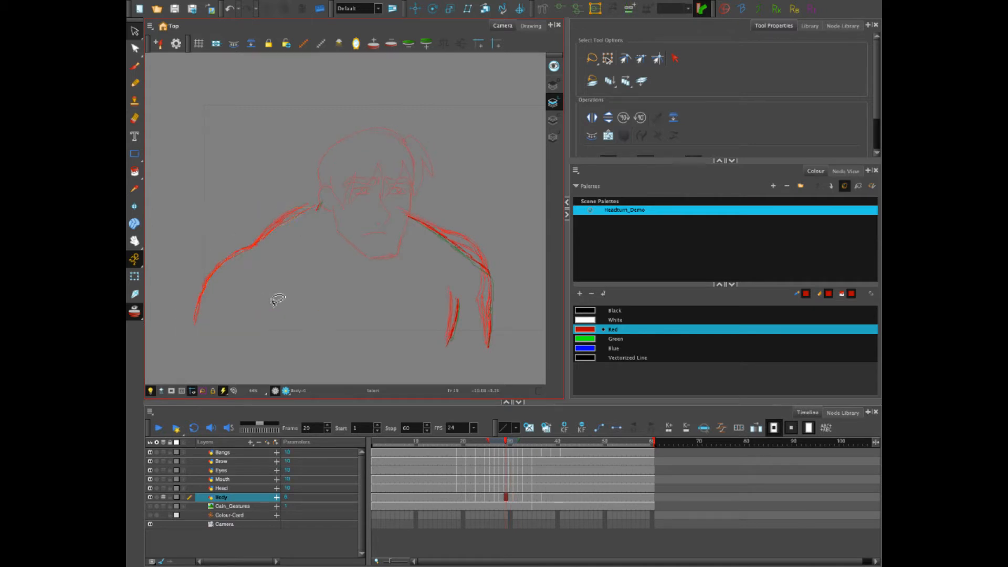
{"action": "key", "text": "comma"}
{"action": "mouse_move", "coordinate": [295, 232]}
{"action": "left_mouse_down"}
{"action": "mouse_move", "coordinate": [178, 339]}
{"action": "mouse_move", "coordinate": [305, 322]}
{"action": "left_mouse_up"}
{"action": "key", "text": "Delete"}
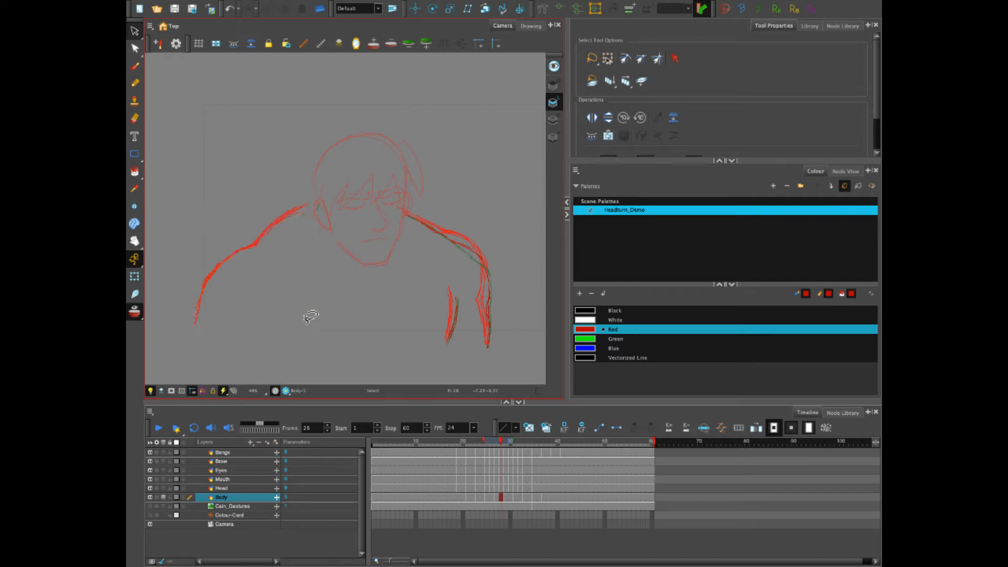
Scrub through the head turn from frame 17 to frame 35 and show Cain_Gestures again, keeping Colour-Card hidden.
{"action": "left_click", "coordinate": [449, 442]}
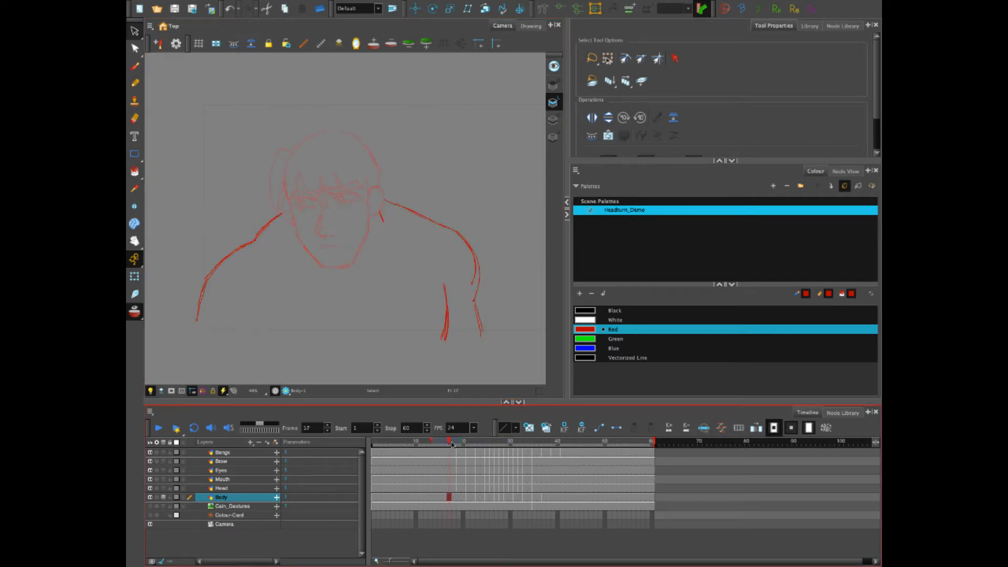
{"action": "mouse_move", "coordinate": [449, 442]}
{"action": "left_mouse_down"}
{"action": "mouse_move", "coordinate": [546, 451]}
{"action": "mouse_move", "coordinate": [536, 455]}
{"action": "left_mouse_up"}
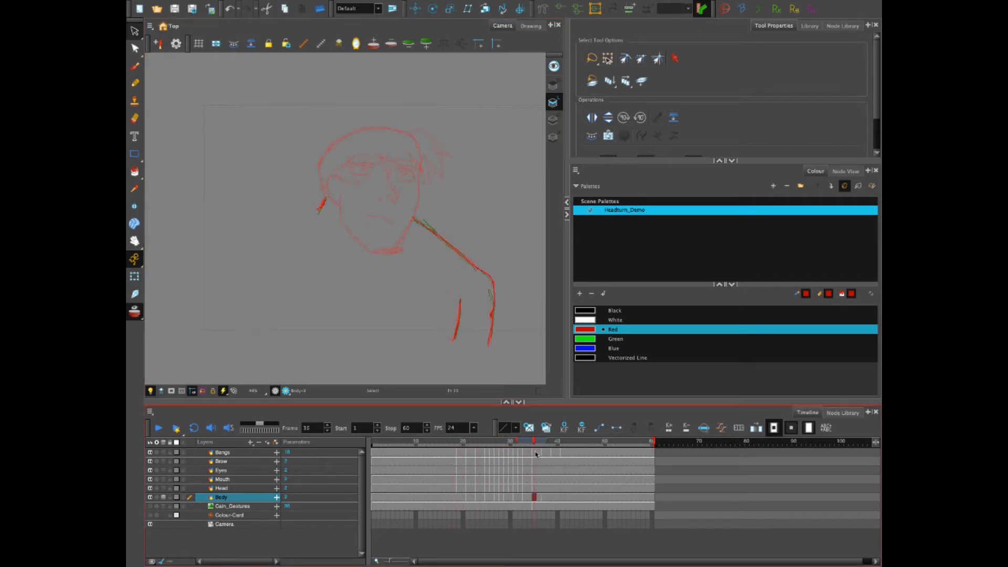
{"action": "left_click", "coordinate": [150, 516]}
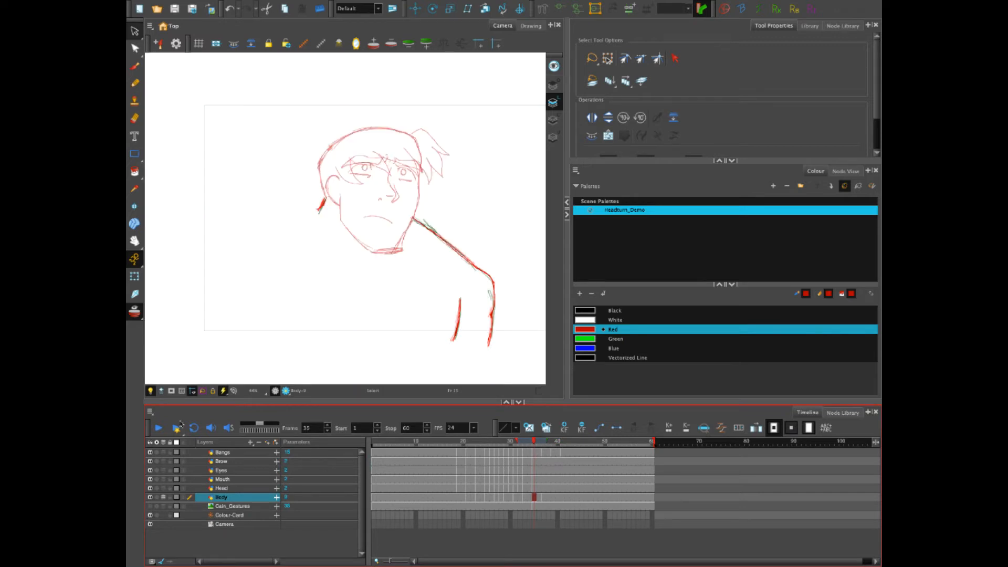
{"action": "left_click", "coordinate": [149, 515]}
{"action": "left_click", "coordinate": [150, 506]}
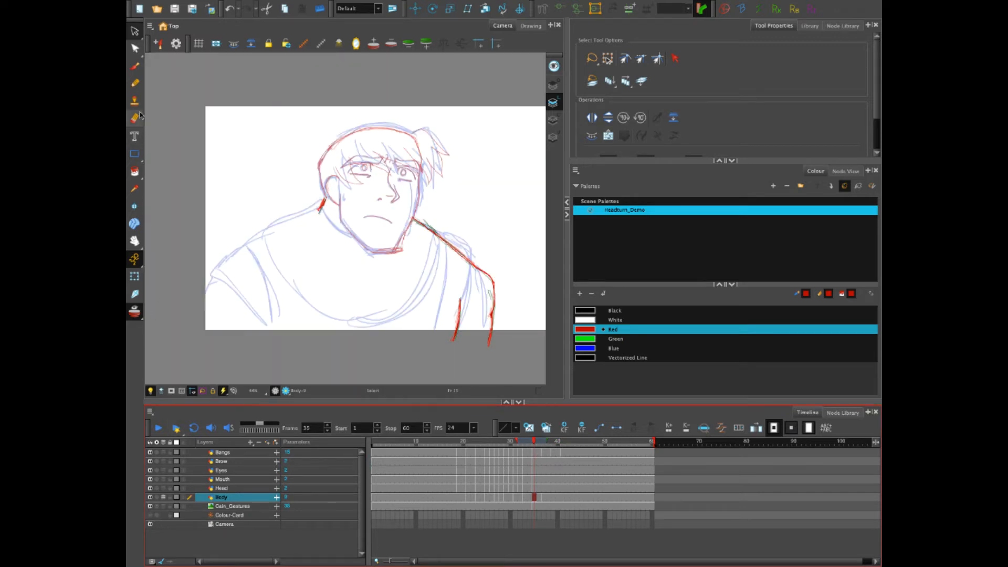
Draw the left-hand shoulder and upper arm in red with the Brush at frame 35, following the Cain_Gestures sketch.
{"action": "left_click", "coordinate": [135, 66]}
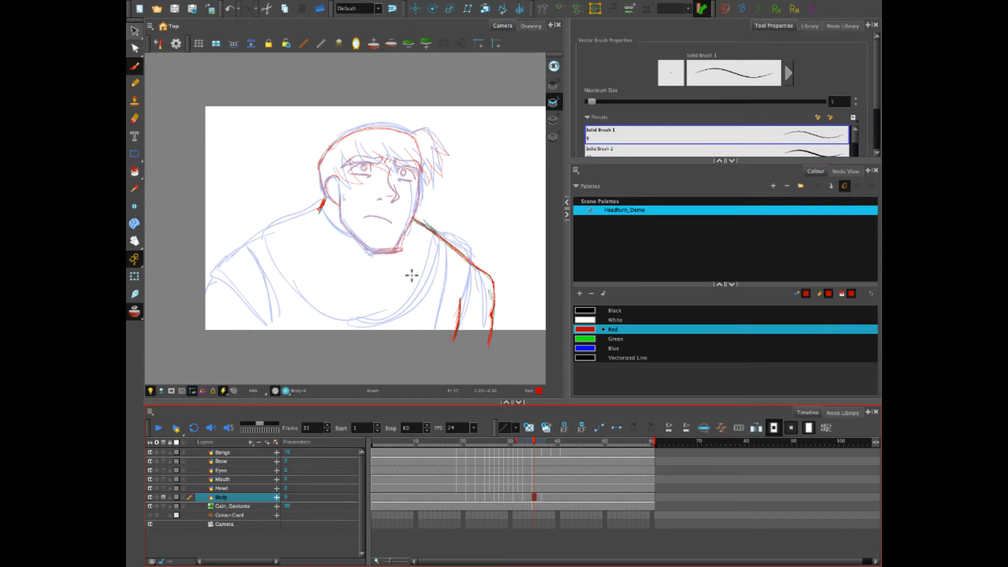
{"action": "mouse_move", "coordinate": [196, 289]}
{"action": "left_mouse_down"}
{"action": "mouse_move", "coordinate": [209, 270]}
{"action": "mouse_move", "coordinate": [277, 241]}
{"action": "mouse_move", "coordinate": [249, 245]}
{"action": "mouse_move", "coordinate": [310, 212]}
{"action": "left_mouse_up"}
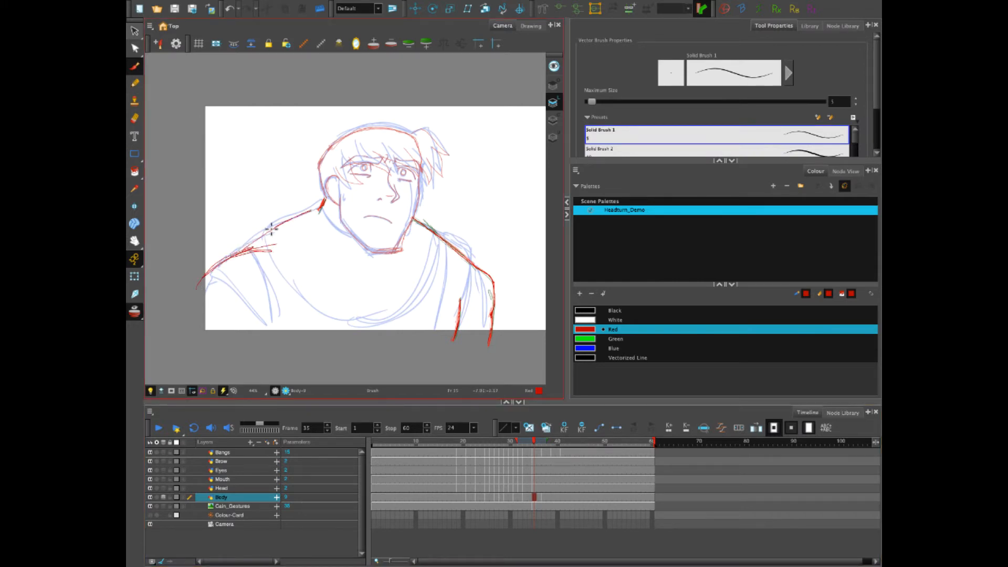
{"action": "left_click_drag", "start_coordinate": [238, 253], "coordinate": [320, 209]}
{"action": "mouse_move", "coordinate": [240, 250]}
{"action": "left_mouse_down"}
{"action": "mouse_move", "coordinate": [308, 210]}
{"action": "mouse_move", "coordinate": [193, 306]}
{"action": "left_mouse_up"}
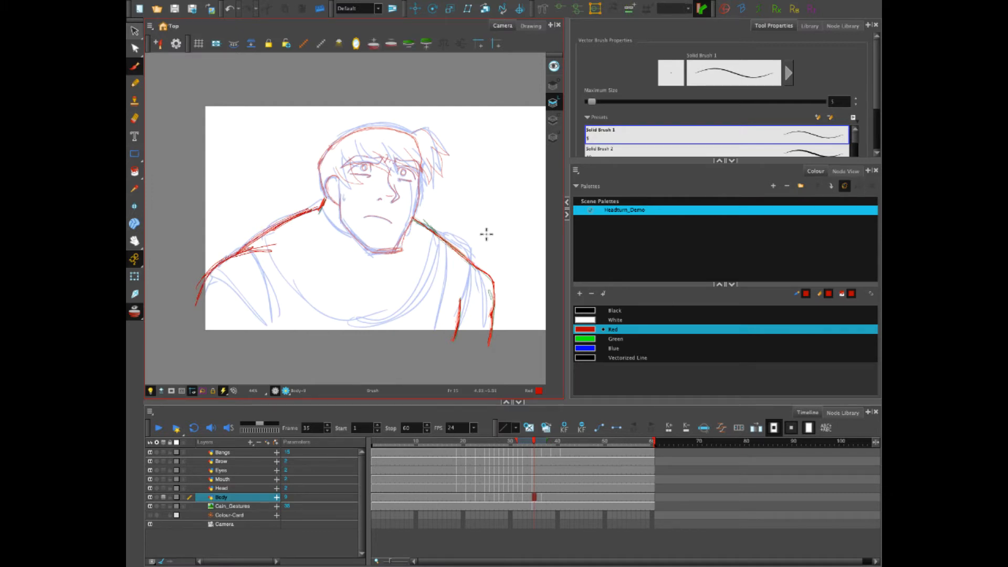
{"action": "left_click_drag", "start_coordinate": [466, 258], "coordinate": [476, 271]}
Cut the newly drawn left-hand shoulder strokes from frame 35 and paste them into the Body drawing at frame 37.
{"action": "left_click_drag", "start_coordinate": [535, 444], "coordinate": [548, 445]}
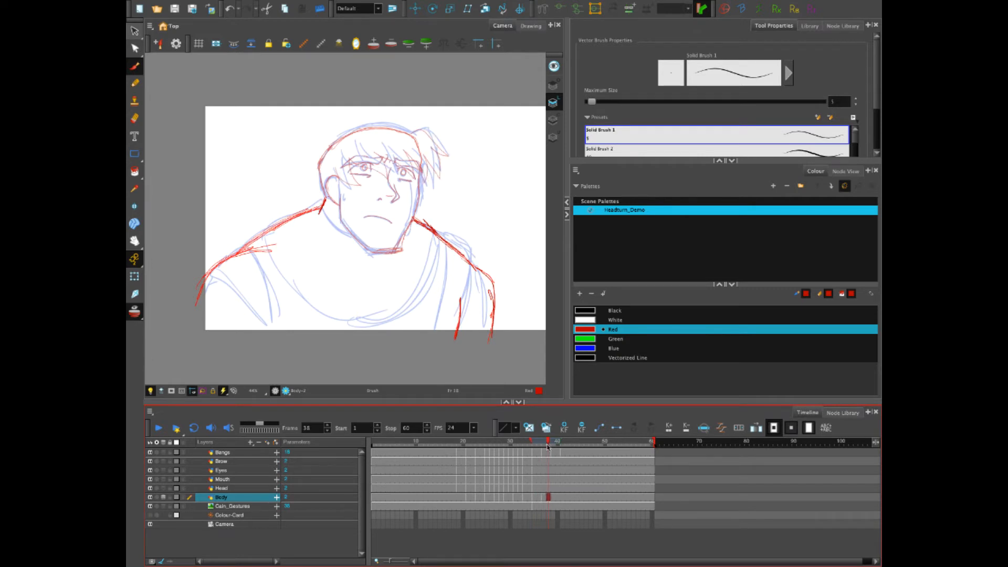
{"action": "left_click", "coordinate": [534, 498]}
{"action": "left_click", "coordinate": [134, 30]}
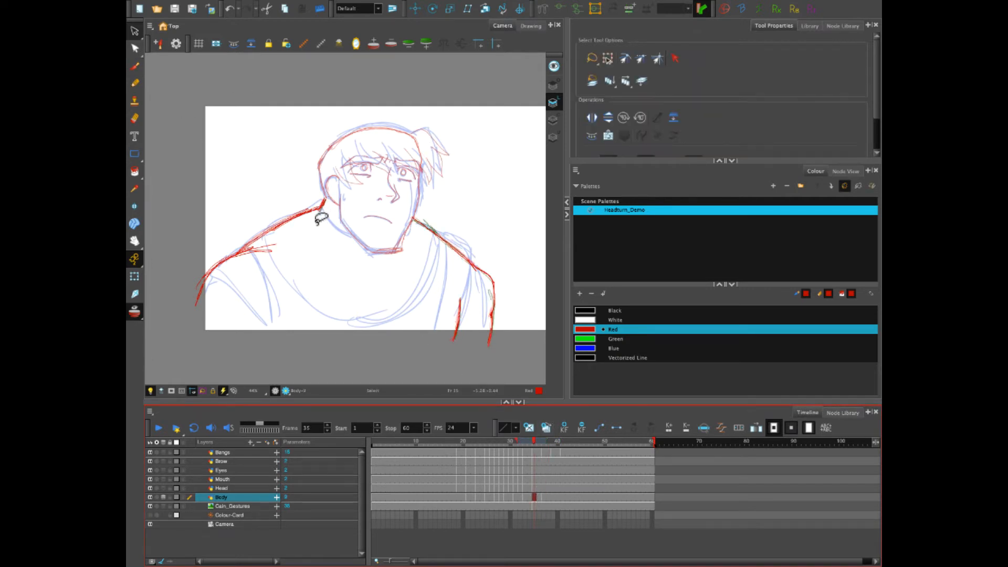
{"action": "mouse_move", "coordinate": [321, 218]}
{"action": "left_mouse_down"}
{"action": "mouse_move", "coordinate": [207, 326]}
{"action": "mouse_move", "coordinate": [319, 240]}
{"action": "left_mouse_up"}
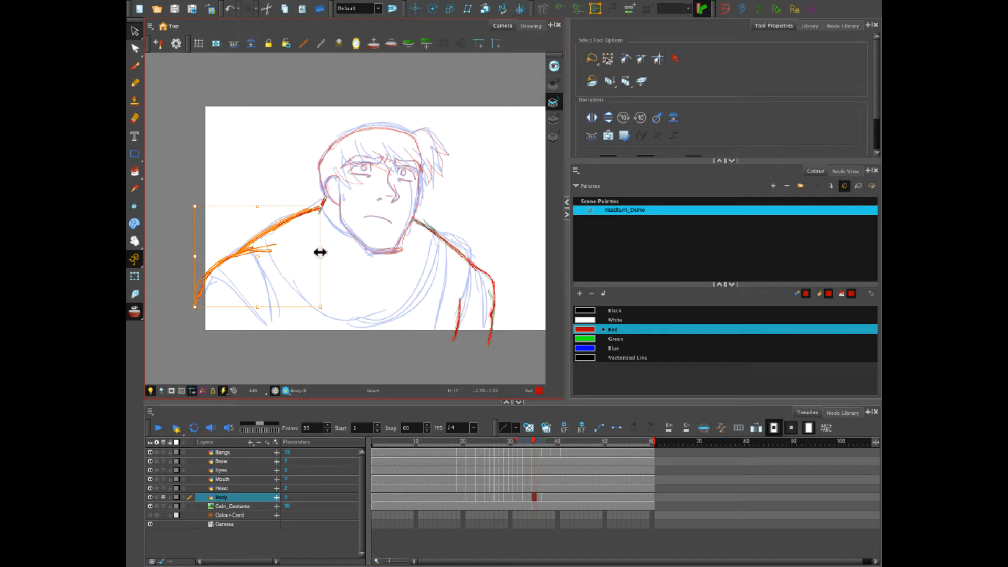
{"action": "key", "text": "Delete"}
{"action": "left_click", "coordinate": [544, 496]}
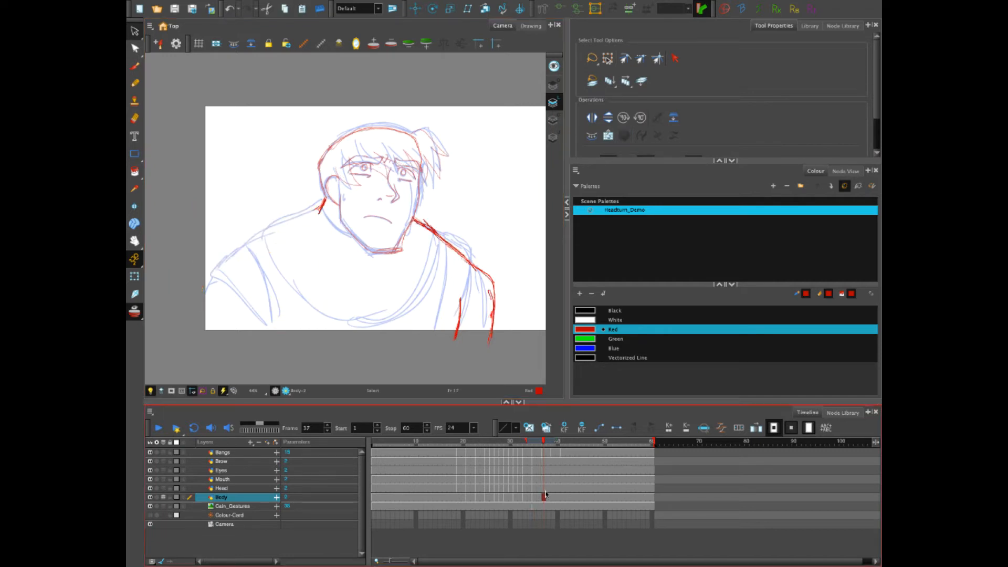
{"action": "key", "text": "ctrl+v"}
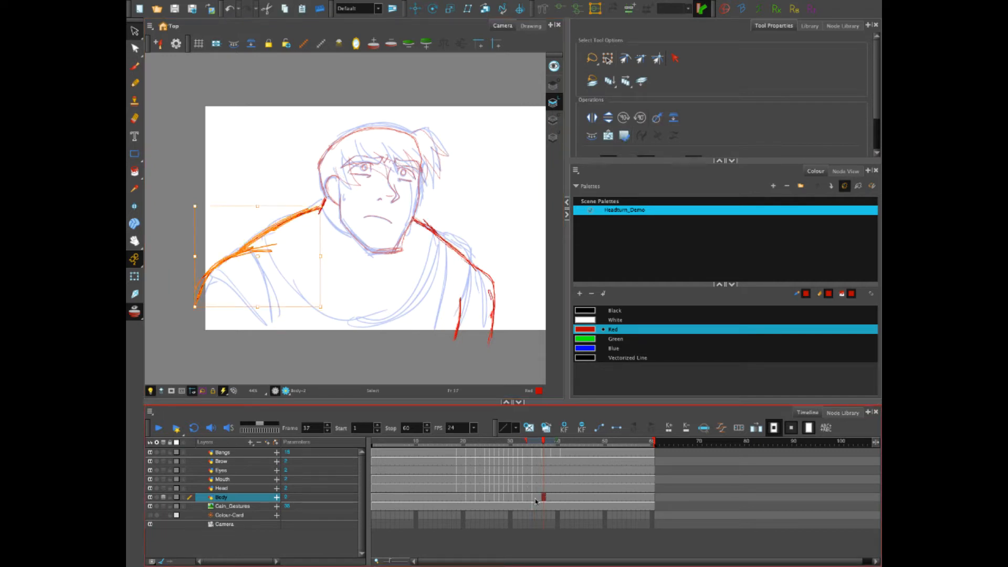
Extend the onion skin's range of following frames and draw the left-hand shoulder in-between with the Brush at frame 29.
{"action": "left_click", "coordinate": [534, 497]}
{"action": "left_click", "coordinate": [506, 498]}
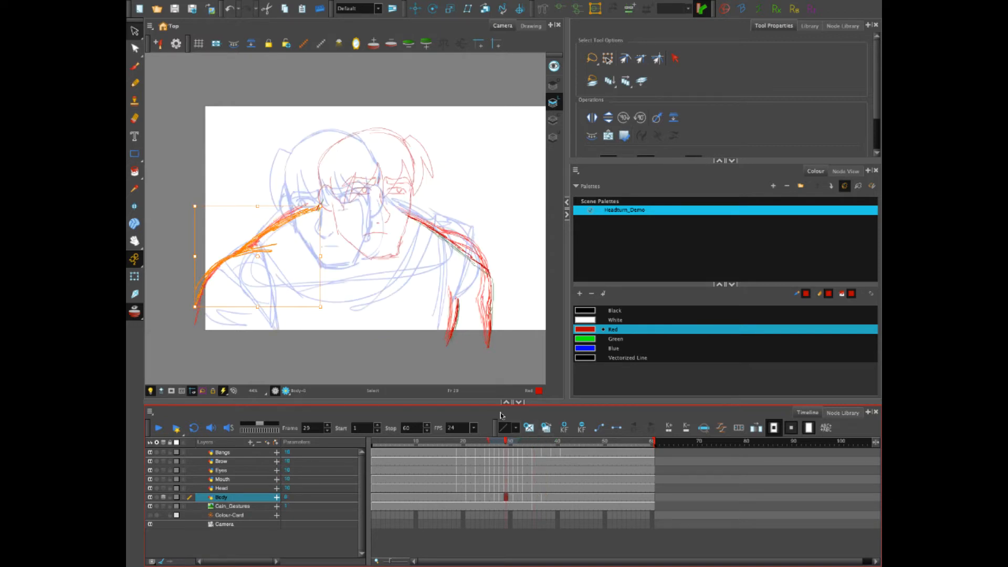
{"action": "left_click", "coordinate": [475, 364]}
{"action": "left_click", "coordinate": [135, 66]}
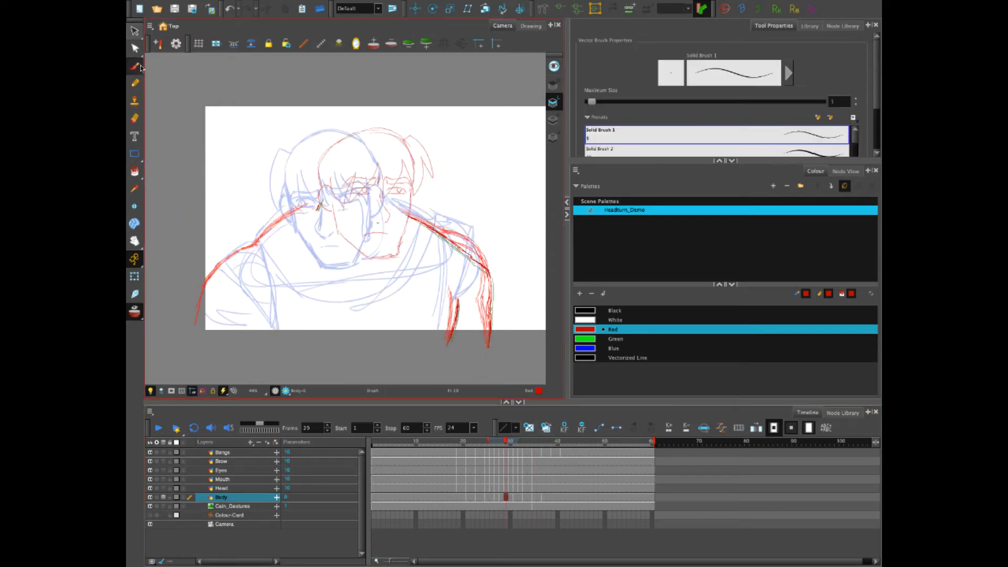
{"action": "mouse_move", "coordinate": [506, 443]}
{"action": "left_mouse_down"}
{"action": "mouse_move", "coordinate": [493, 444]}
{"action": "mouse_move", "coordinate": [508, 444]}
{"action": "left_mouse_up"}
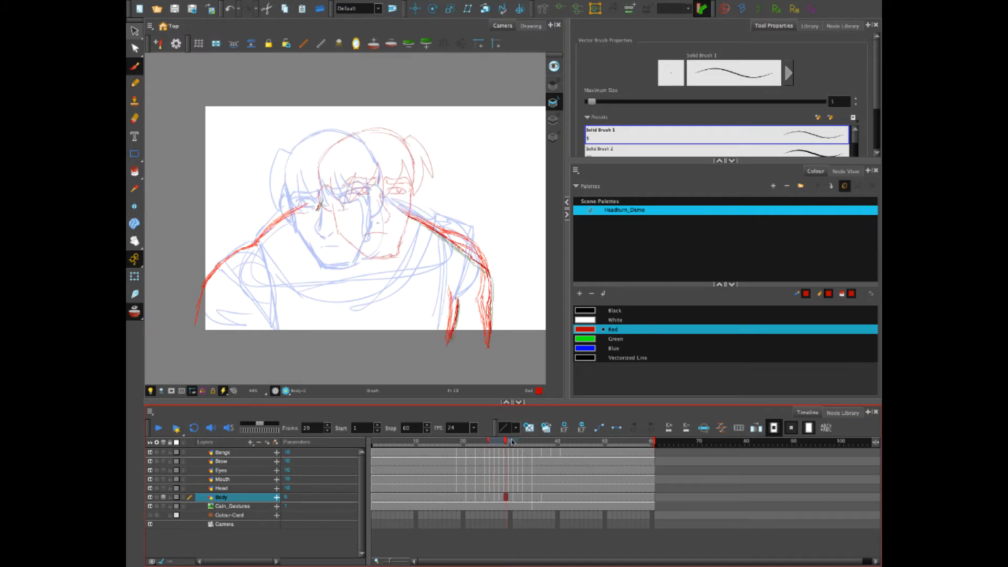
{"action": "left_click", "coordinate": [528, 427]}
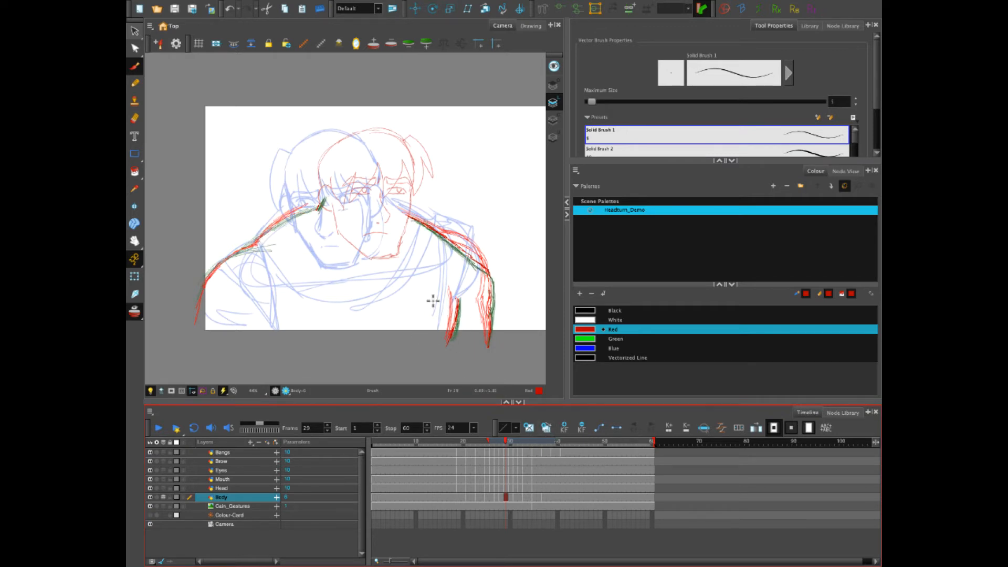
{"action": "left_click", "coordinate": [515, 498]}
{"action": "left_click", "coordinate": [509, 496]}
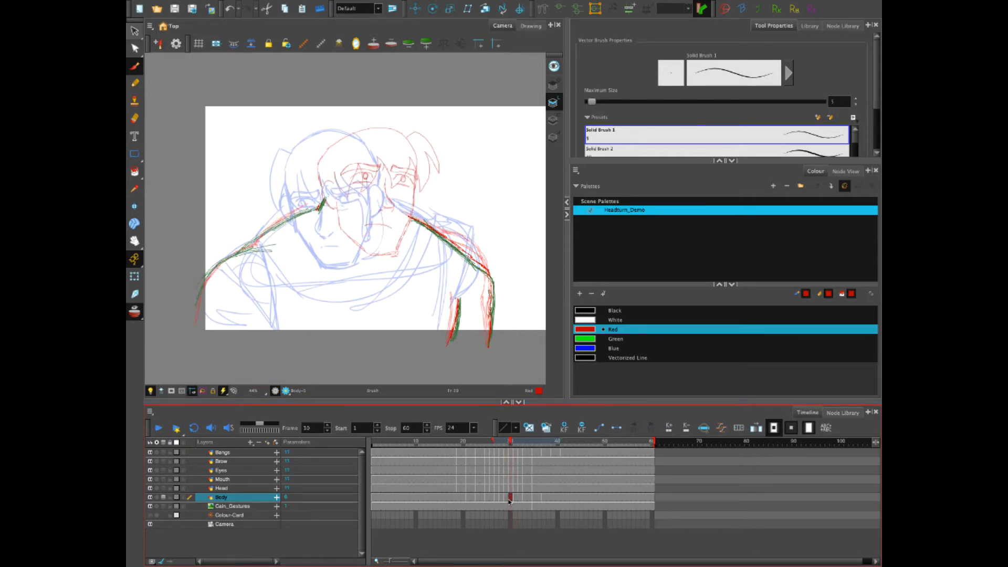
{"action": "left_click", "coordinate": [505, 498]}
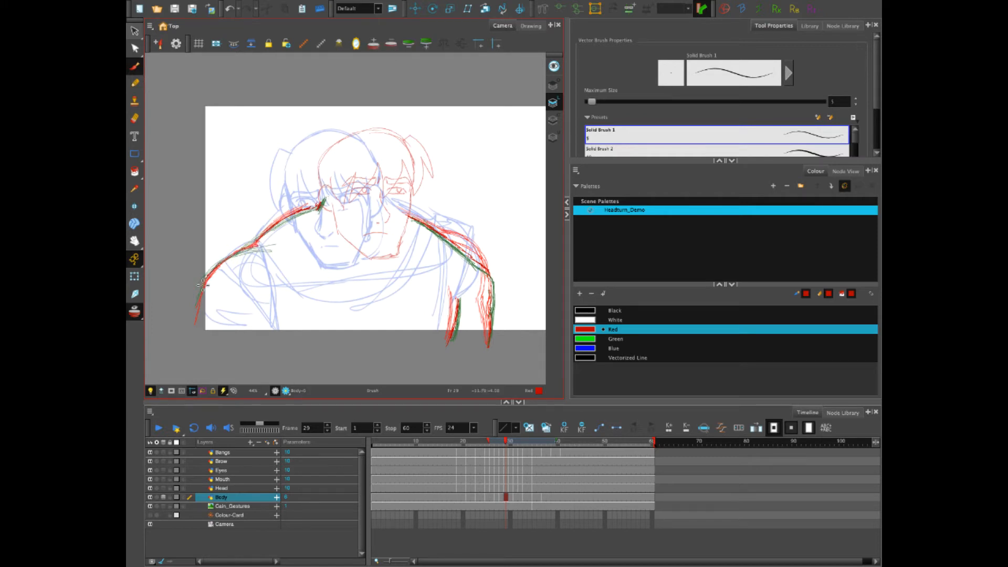
Draw the left-hand shoulder and arm in-between in the Body drawing at frame 31, then advance to frame 33.
{"action": "left_click", "coordinate": [515, 499]}
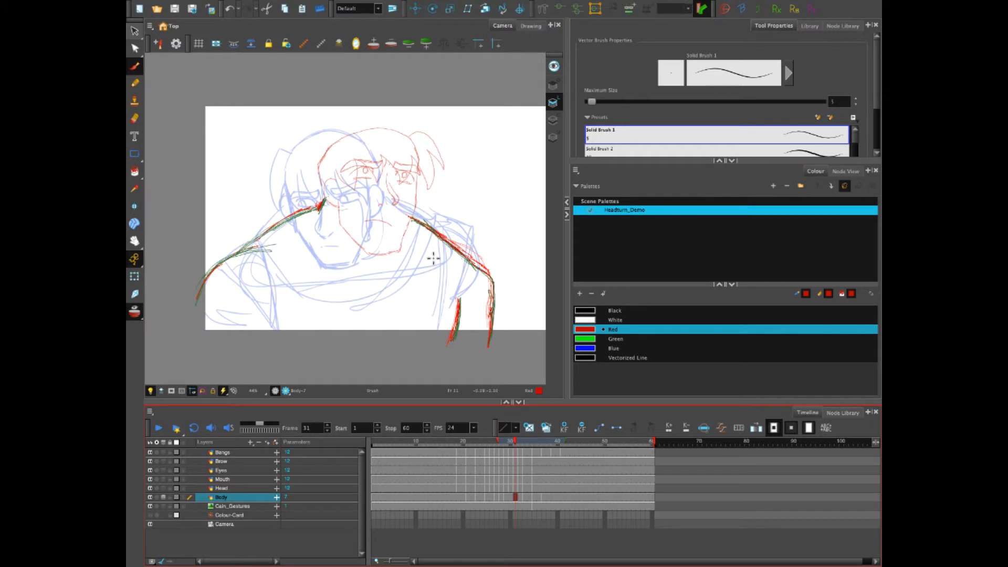
{"action": "left_click_drag", "start_coordinate": [245, 248], "coordinate": [312, 211]}
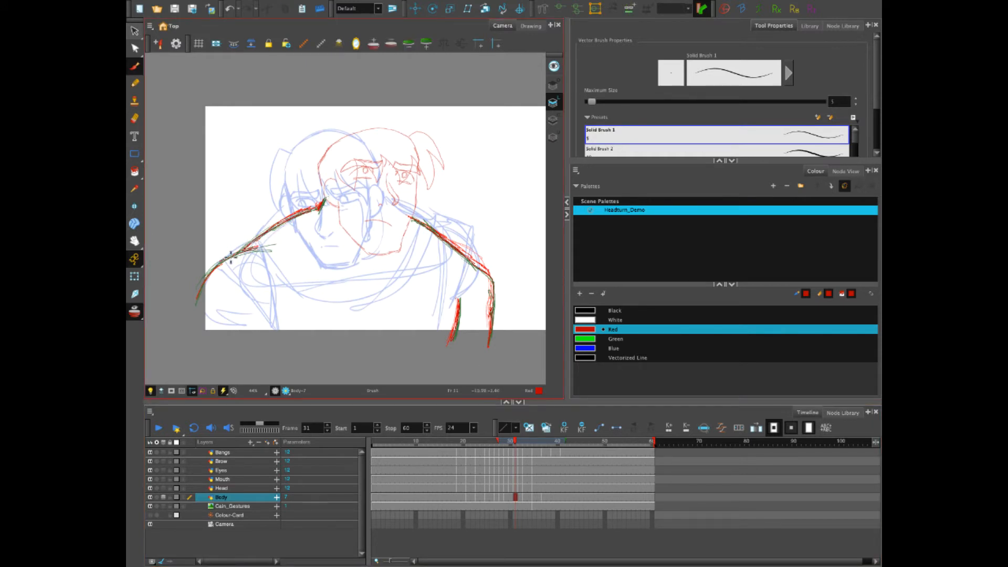
{"action": "left_click", "coordinate": [524, 499]}
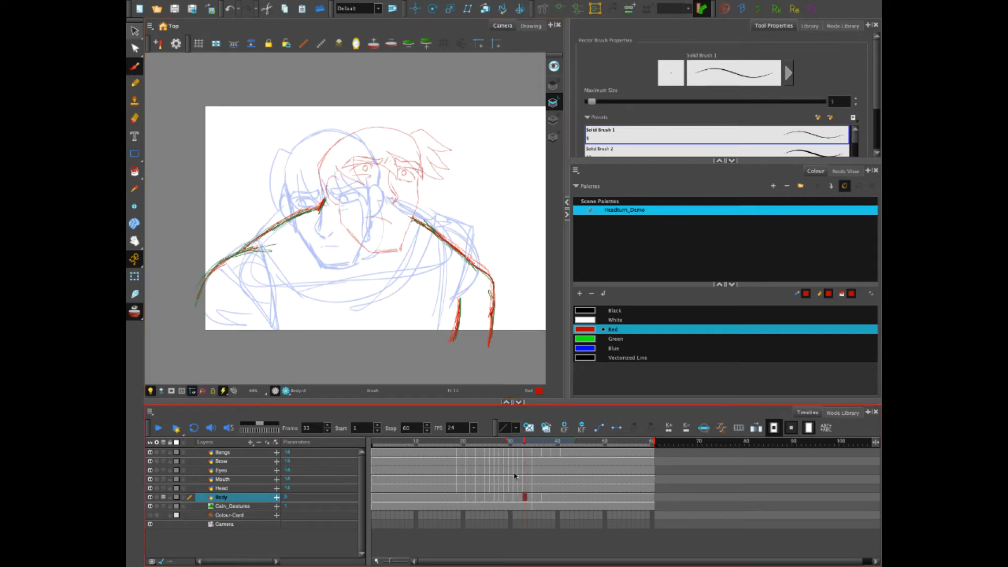
Redraw the left-hand shoulder in the Body drawing held over frames 35 and 36, turning off the onion skin to check it.
{"action": "left_click", "coordinate": [537, 496]}
{"action": "left_click", "coordinate": [544, 496]}
{"action": "left_click", "coordinate": [534, 497]}
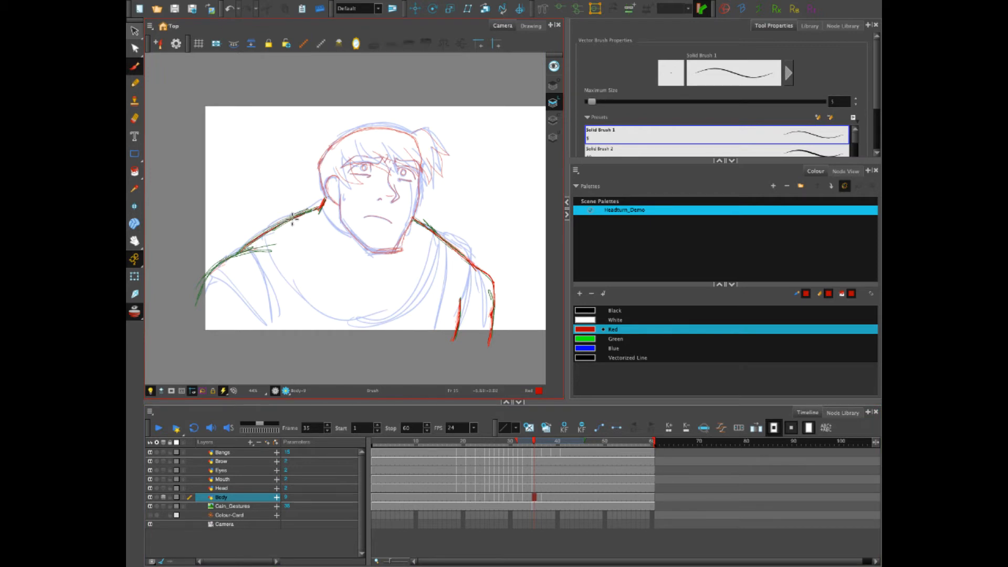
{"action": "left_click", "coordinate": [136, 310]}
{"action": "left_click_drag", "start_coordinate": [535, 442], "coordinate": [549, 442]}
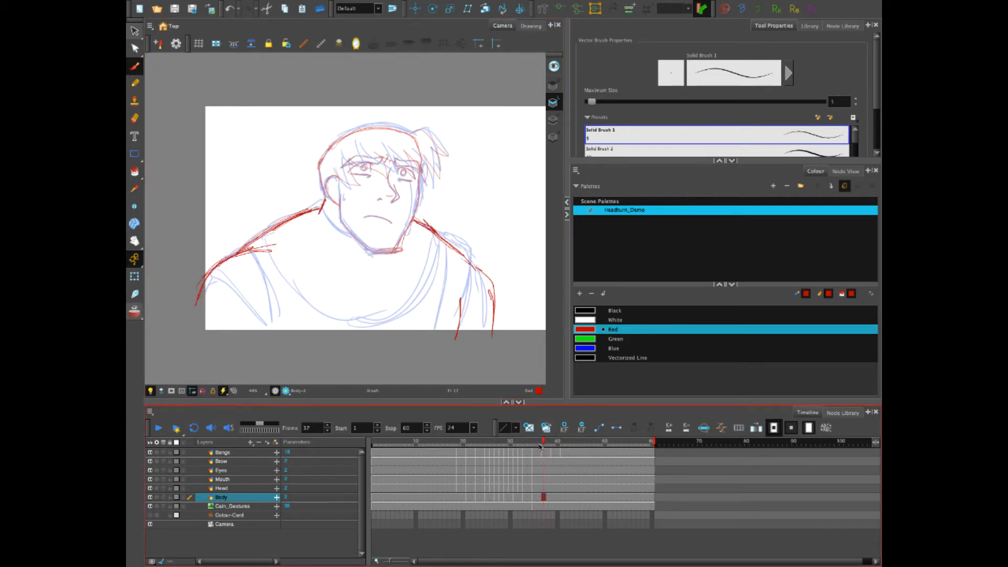
{"action": "left_click_drag", "start_coordinate": [220, 262], "coordinate": [255, 246]}
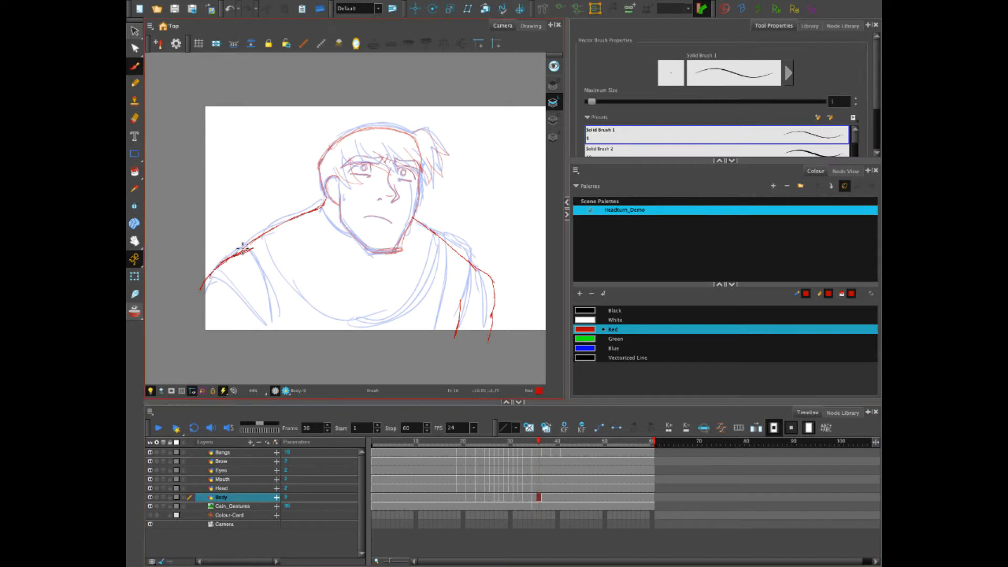
Turn the onion skin back on and draw the left-hand shoulder and arm in-between at frame 33.
{"action": "left_click_drag", "start_coordinate": [539, 443], "coordinate": [526, 450]}
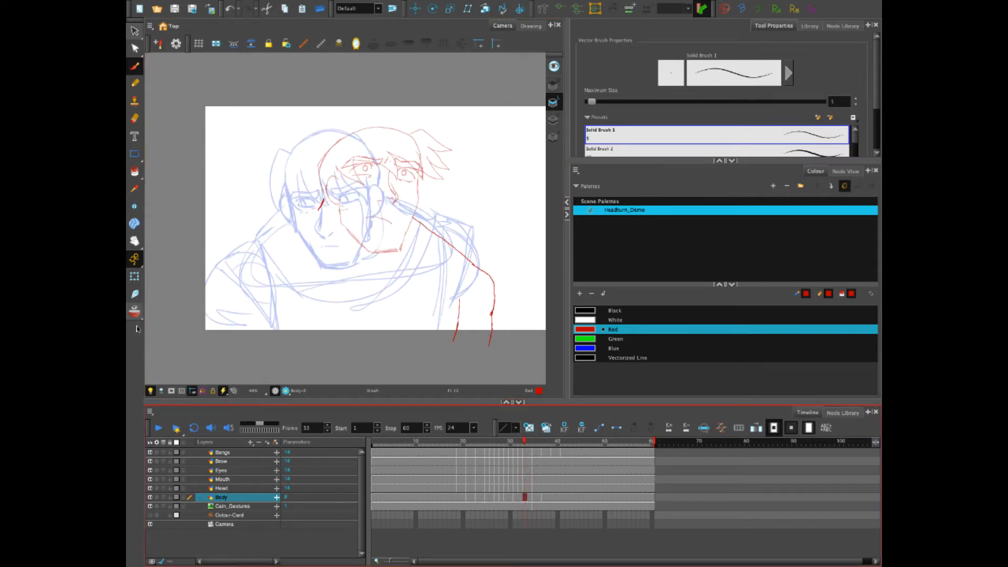
{"action": "key", "text": "alt+o"}
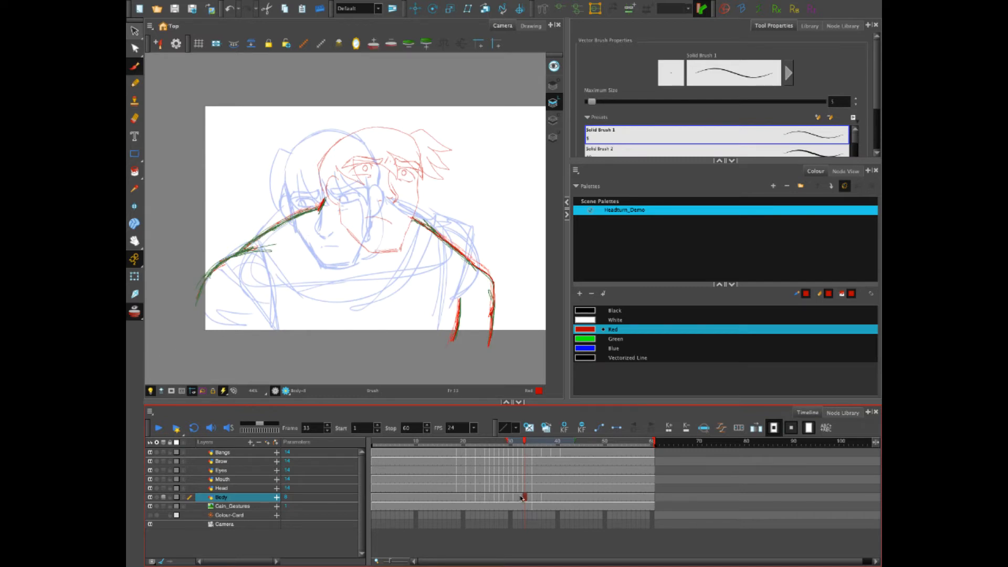
{"action": "left_click", "coordinate": [529, 490]}
{"action": "left_click", "coordinate": [526, 499]}
{"action": "left_click", "coordinate": [519, 497]}
{"action": "left_click", "coordinate": [524, 496]}
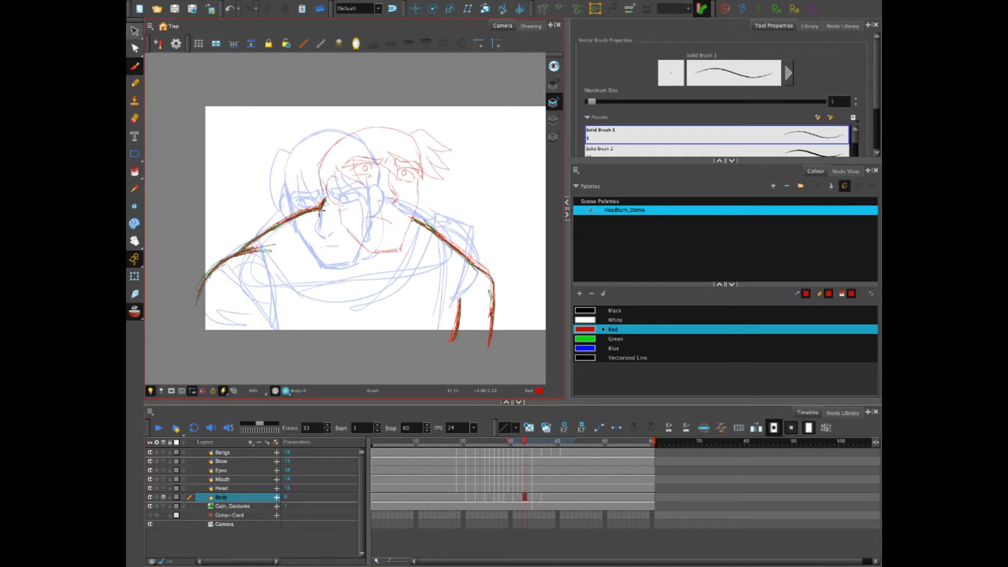
Narrow the onion skin's range around frame 28 and draw the left-hand shoulder and arm in-between in the Body drawing there.
{"action": "left_click", "coordinate": [517, 497]}
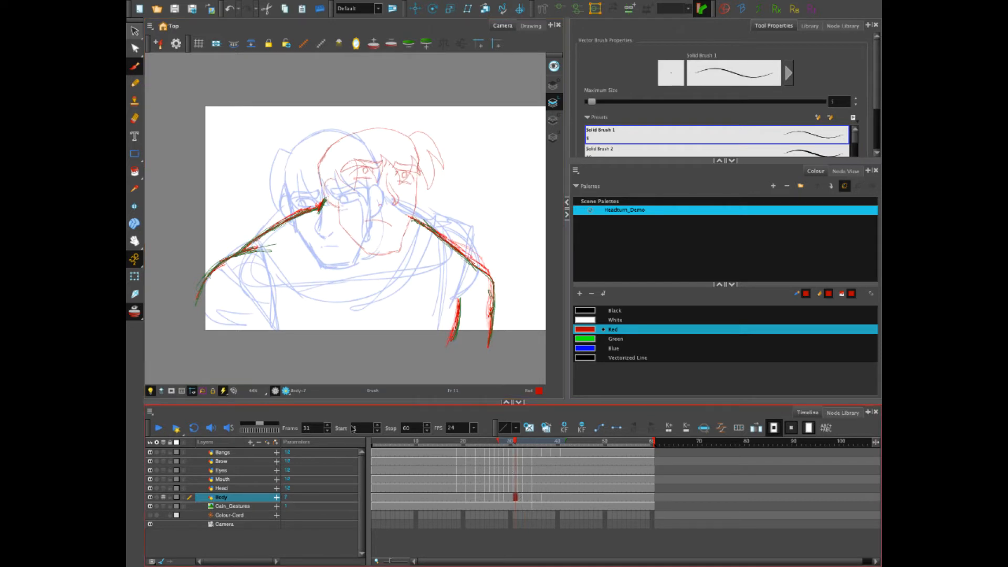
{"action": "left_click", "coordinate": [134, 317]}
{"action": "mouse_move", "coordinate": [515, 444]}
{"action": "left_mouse_down"}
{"action": "mouse_move", "coordinate": [495, 446]}
{"action": "mouse_move", "coordinate": [542, 448]}
{"action": "mouse_move", "coordinate": [491, 453]}
{"action": "mouse_move", "coordinate": [503, 462]}
{"action": "left_mouse_up"}
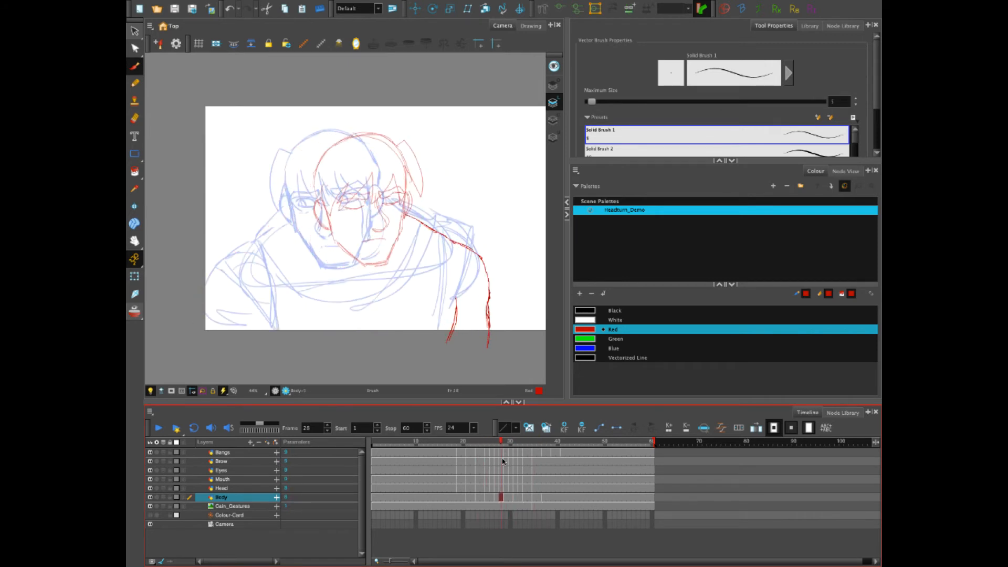
{"action": "left_click", "coordinate": [134, 314]}
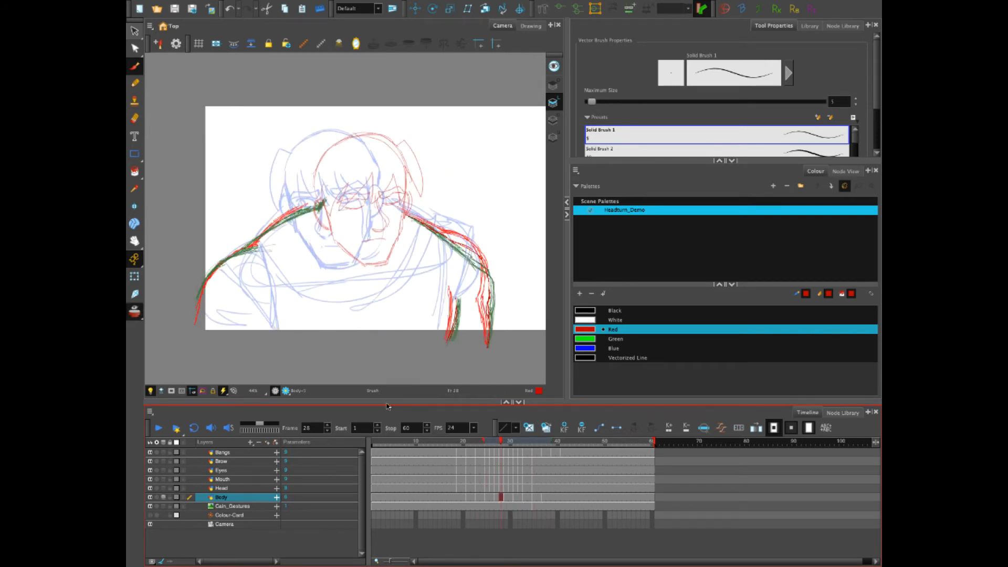
{"action": "left_click_drag", "start_coordinate": [480, 440], "coordinate": [509, 452]}
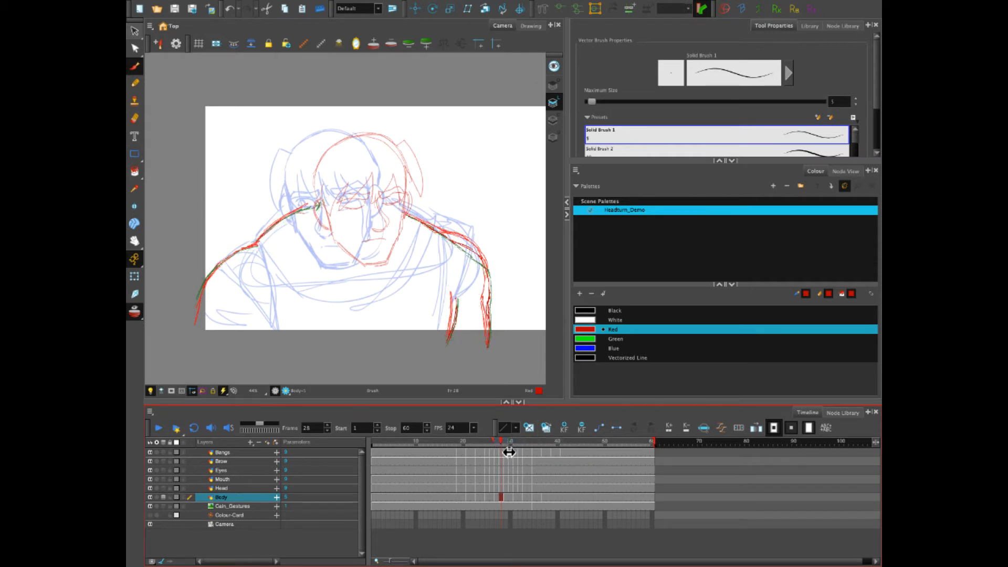
{"action": "left_click_drag", "start_coordinate": [257, 243], "coordinate": [305, 208]}
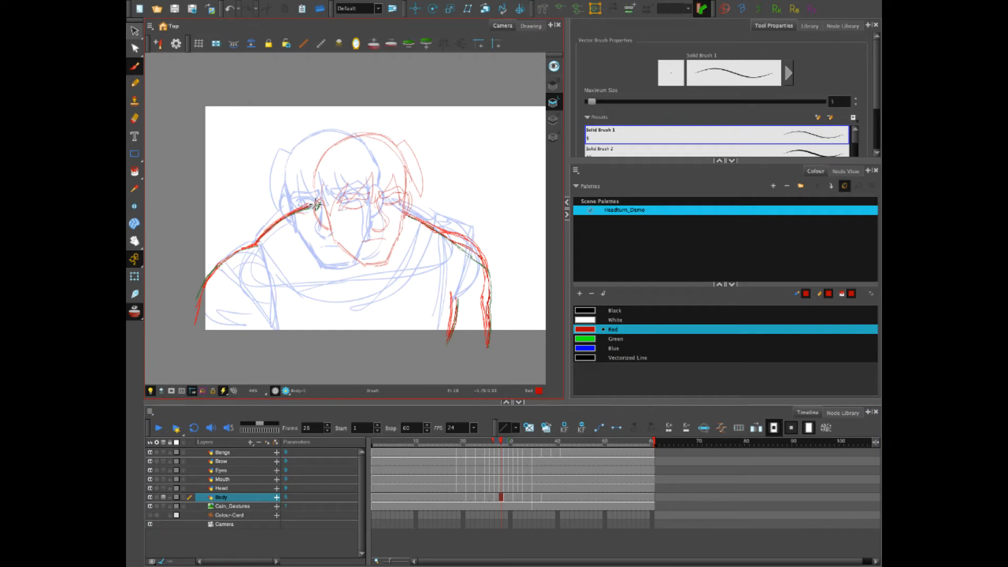
{"action": "left_click_drag", "start_coordinate": [247, 247], "coordinate": [201, 295]}
Turn off the onion skin at frame 26, then play back and scrub through the head turn to review the shoulder motion.
{"action": "left_click", "coordinate": [493, 442]}
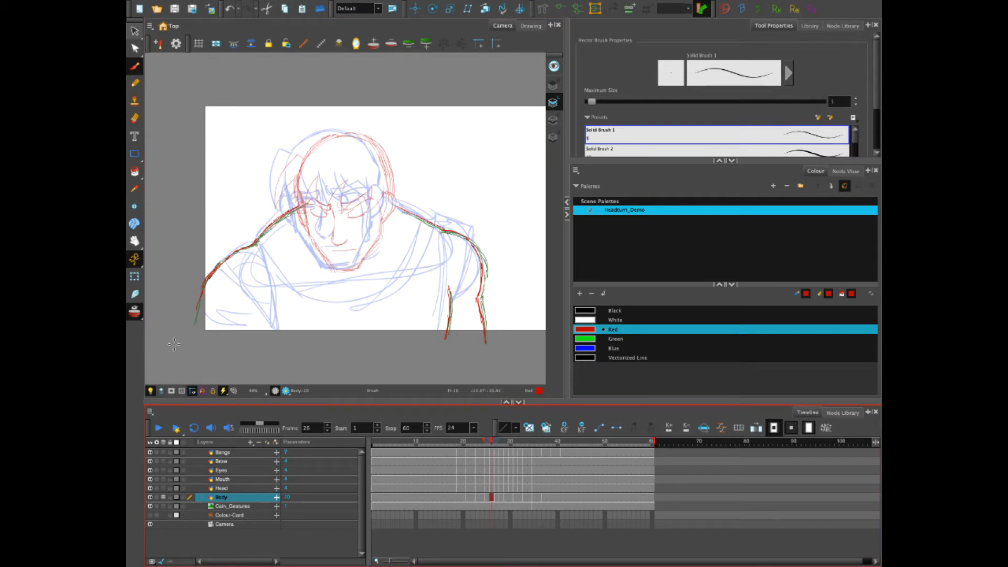
{"action": "left_click", "coordinate": [134, 313]}
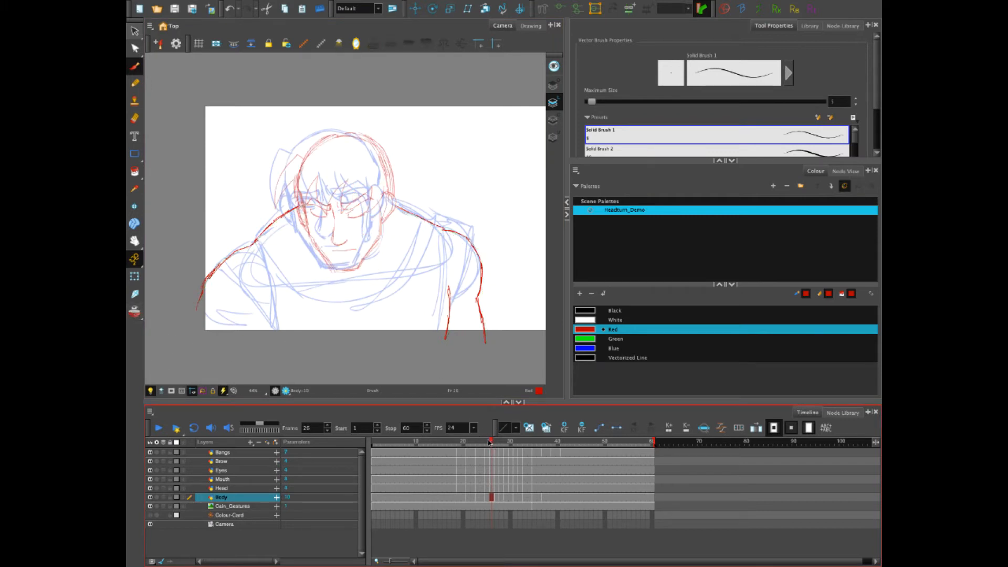
{"action": "mouse_move", "coordinate": [489, 442]}
{"action": "left_mouse_down"}
{"action": "mouse_move", "coordinate": [458, 444]}
{"action": "mouse_move", "coordinate": [553, 446]}
{"action": "mouse_move", "coordinate": [467, 446]}
{"action": "mouse_move", "coordinate": [546, 446]}
{"action": "mouse_move", "coordinate": [442, 475]}
{"action": "left_mouse_up"}
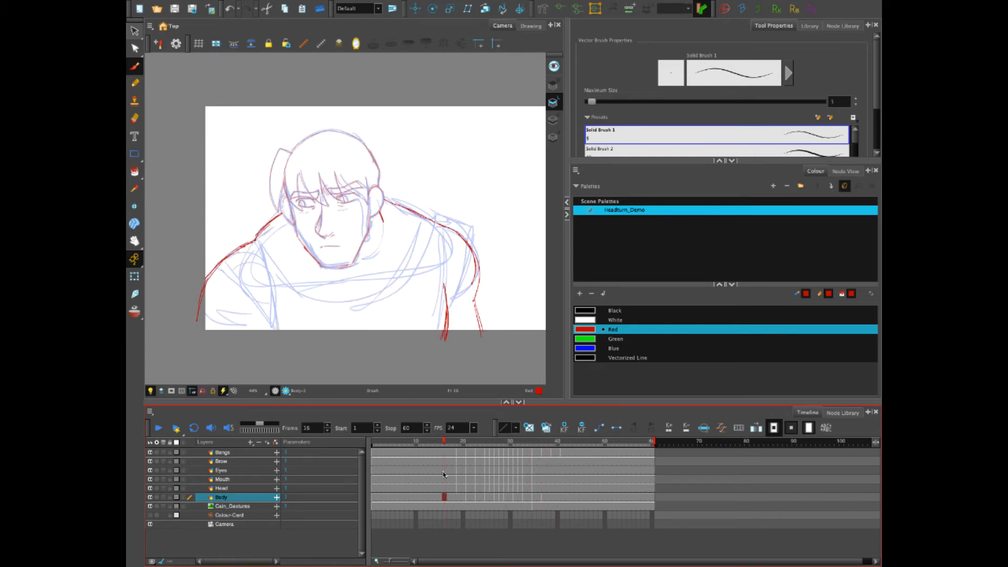
{"action": "left_click", "coordinate": [158, 428]}
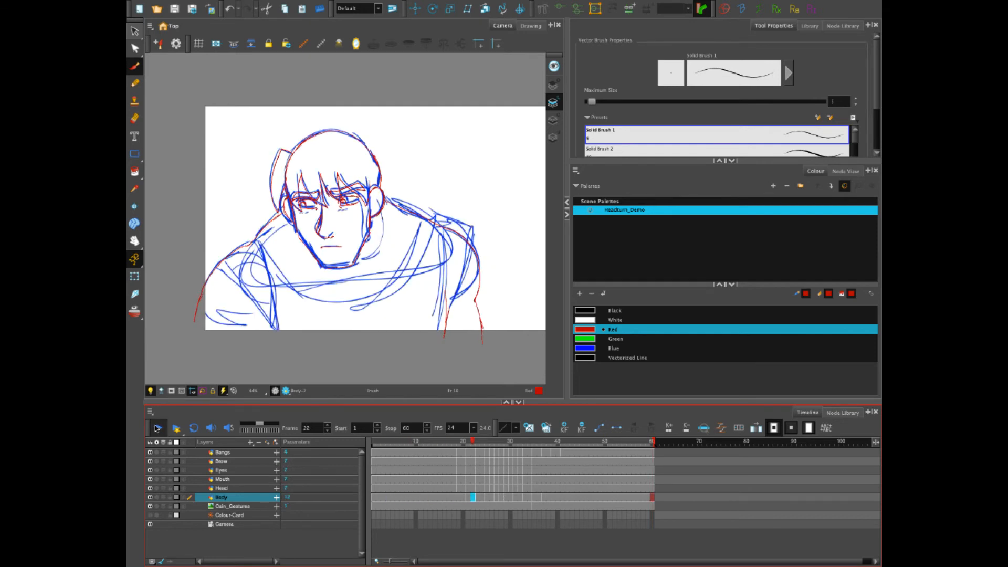
{"action": "left_click", "coordinate": [157, 428]}
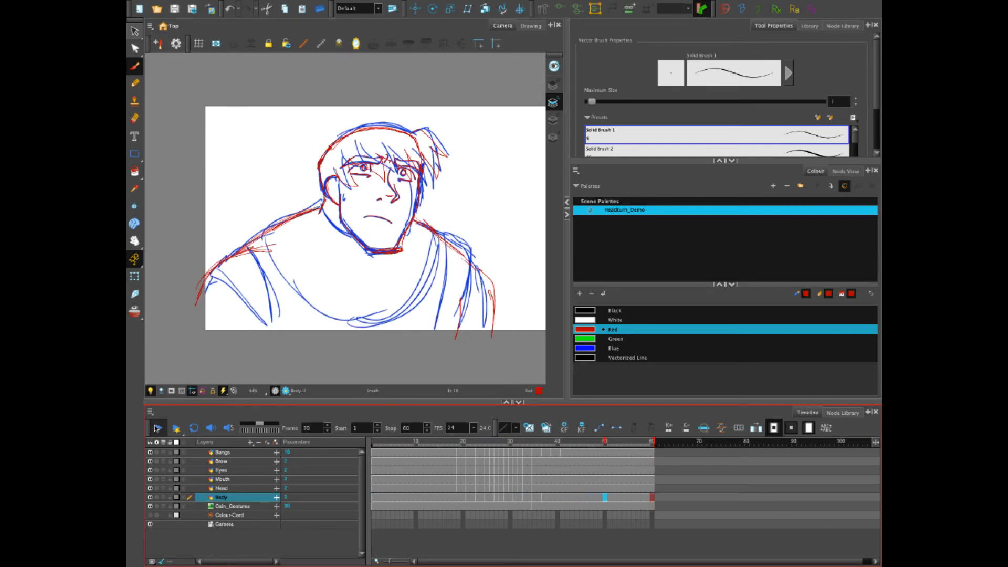
{"action": "left_click", "coordinate": [157, 427]}
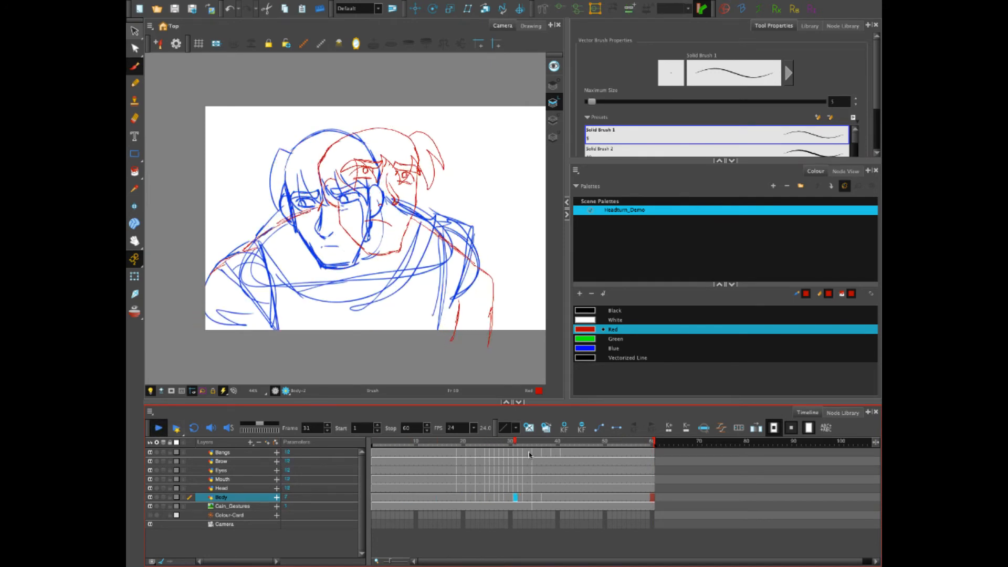
{"action": "left_click", "coordinate": [562, 452]}
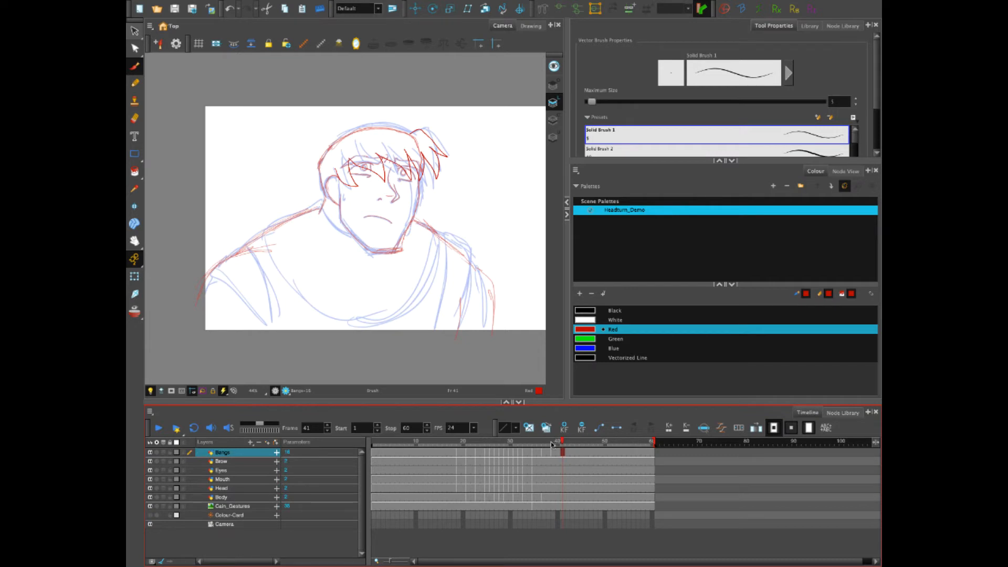
{"action": "mouse_move", "coordinate": [551, 445]}
{"action": "left_mouse_down"}
{"action": "mouse_move", "coordinate": [537, 445]}
{"action": "mouse_move", "coordinate": [567, 445]}
{"action": "mouse_move", "coordinate": [533, 445]}
{"action": "mouse_move", "coordinate": [571, 450]}
{"action": "left_mouse_up"}
{"action": "mouse_move", "coordinate": [560, 447]}
{"action": "left_mouse_down"}
{"action": "mouse_move", "coordinate": [458, 461]}
{"action": "mouse_move", "coordinate": [534, 446]}
{"action": "mouse_move", "coordinate": [460, 449]}
{"action": "left_mouse_up"}
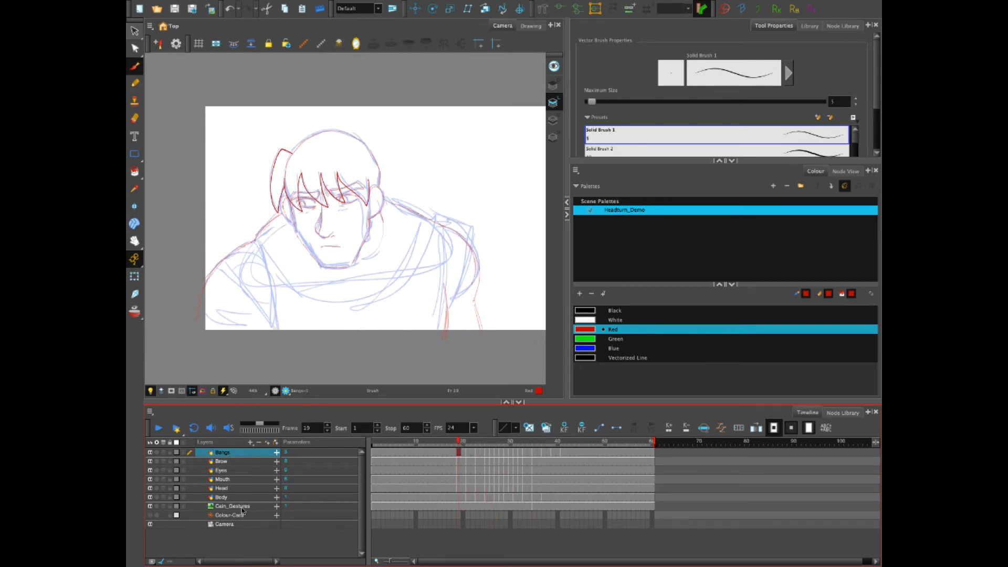
Add a vector drawing layer named Cowl directly above the Body layer.
{"action": "left_click", "coordinate": [231, 497]}
{"action": "left_click", "coordinate": [250, 442]}
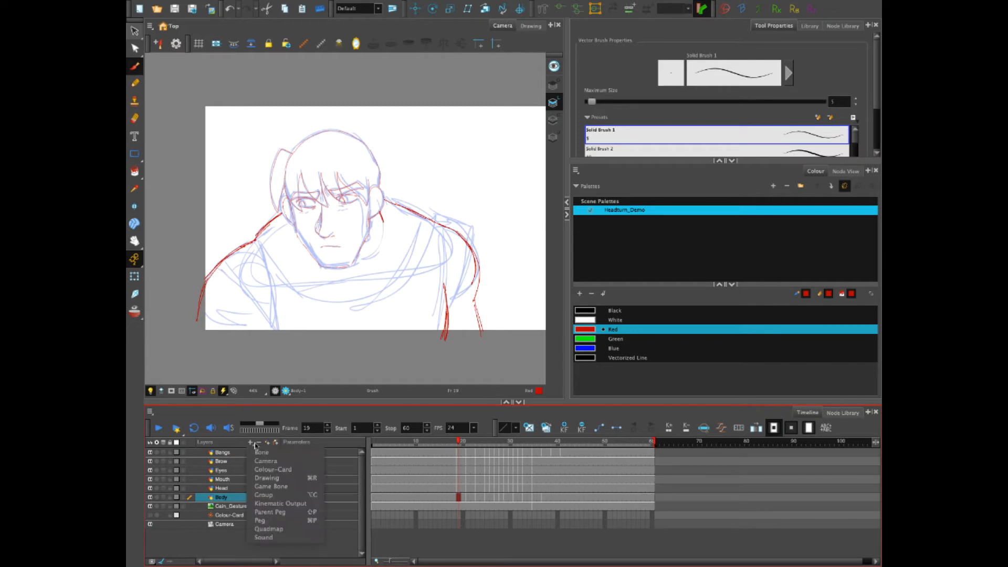
{"action": "left_click", "coordinate": [267, 480]}
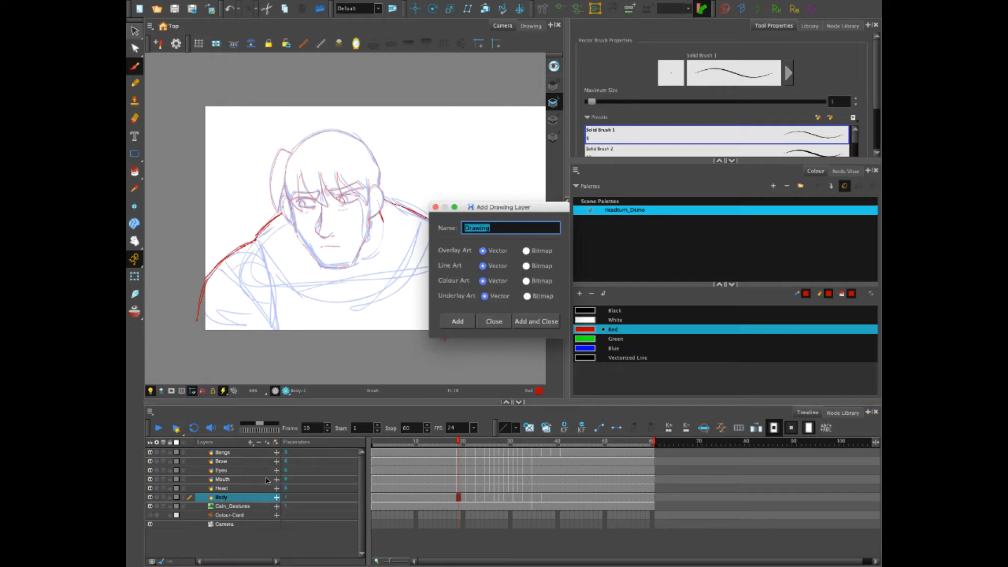
{"action": "type", "text": "Cowl"}
{"action": "left_click", "coordinate": [546, 322]}
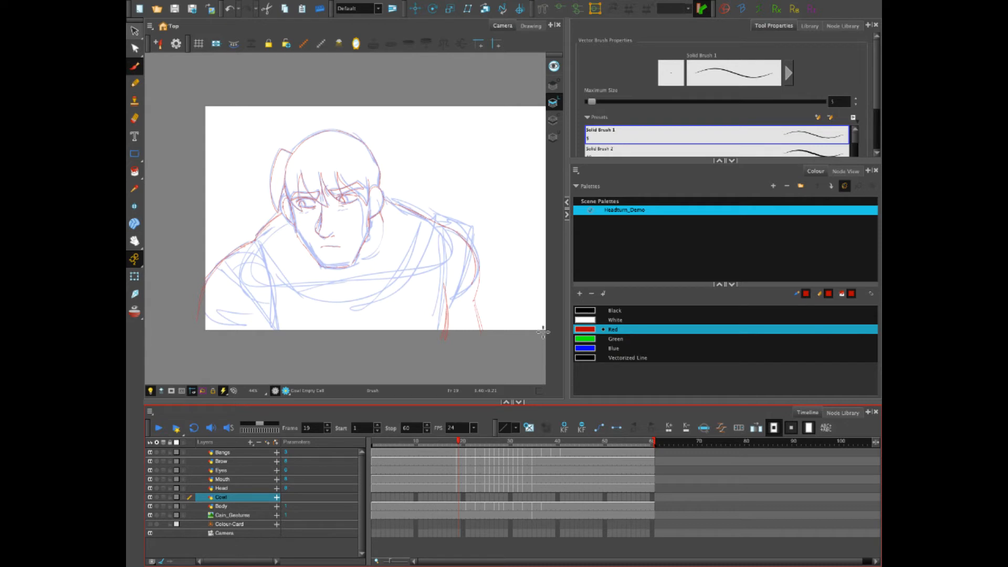
Draw the cowl's neckline curve from shoulder to shoulder on the Cowl layer at frame 1, tracing the Cain_Gestures reference.
{"action": "left_click", "coordinate": [374, 499]}
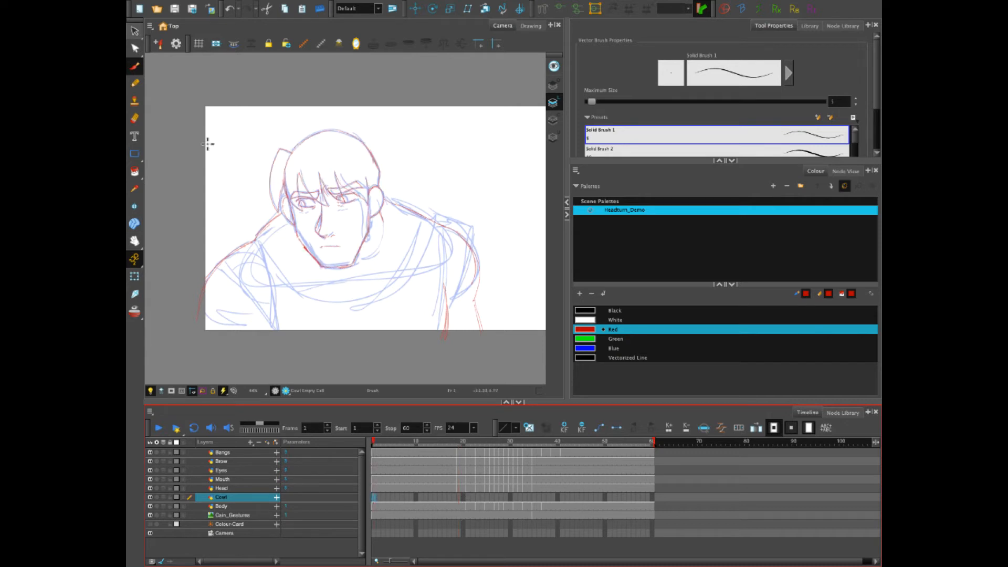
{"action": "mouse_move", "coordinate": [255, 241]}
{"action": "left_mouse_down"}
{"action": "mouse_move", "coordinate": [281, 272]}
{"action": "mouse_move", "coordinate": [375, 300]}
{"action": "mouse_move", "coordinate": [423, 228]}
{"action": "mouse_move", "coordinate": [418, 252]}
{"action": "mouse_move", "coordinate": [423, 223]}
{"action": "mouse_move", "coordinate": [419, 260]}
{"action": "mouse_move", "coordinate": [427, 216]}
{"action": "mouse_move", "coordinate": [431, 229]}
{"action": "mouse_move", "coordinate": [402, 273]}
{"action": "mouse_move", "coordinate": [423, 236]}
{"action": "left_mouse_up"}
{"action": "key", "text": "alt+e"}
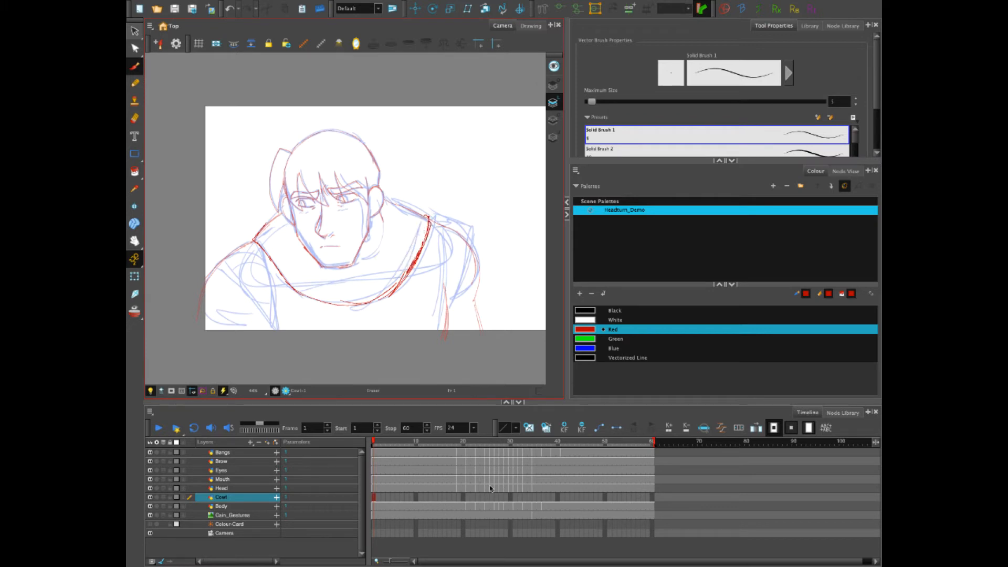
Try drawing the cowl's neckline and left-hand collar edge on the Cowl layer at frame 35, and delete that drawing.
{"action": "left_click", "coordinate": [458, 497]}
{"action": "left_click", "coordinate": [534, 496]}
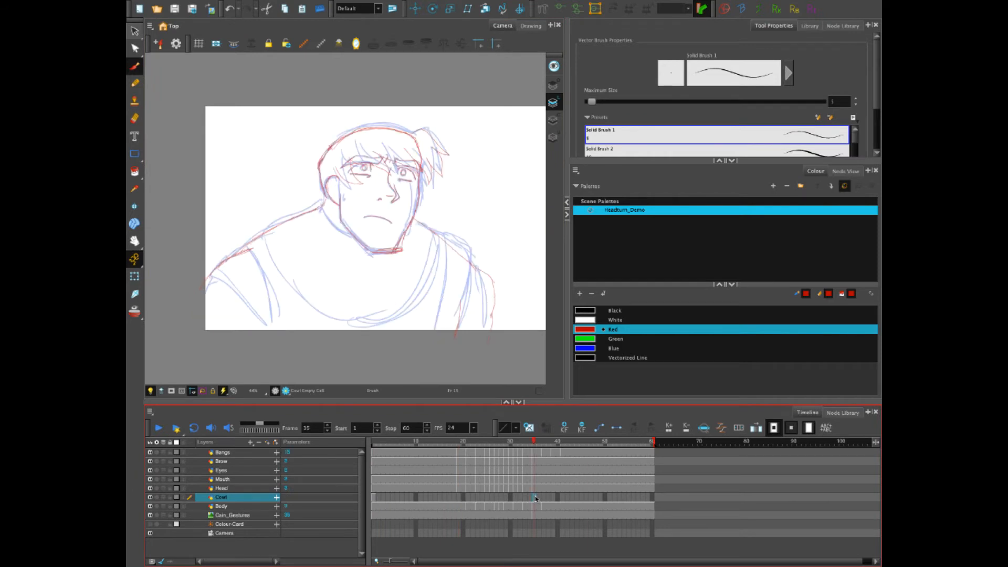
{"action": "mouse_move", "coordinate": [533, 445]}
{"action": "left_mouse_down"}
{"action": "mouse_move", "coordinate": [406, 455]}
{"action": "mouse_move", "coordinate": [534, 459]}
{"action": "left_mouse_up"}
{"action": "mouse_move", "coordinate": [262, 236]}
{"action": "left_mouse_down"}
{"action": "mouse_move", "coordinate": [303, 276]}
{"action": "mouse_move", "coordinate": [385, 310]}
{"action": "mouse_move", "coordinate": [417, 295]}
{"action": "mouse_move", "coordinate": [434, 236]}
{"action": "left_mouse_up"}
{"action": "mouse_move", "coordinate": [440, 237]}
{"action": "left_mouse_down"}
{"action": "mouse_move", "coordinate": [410, 299]}
{"action": "mouse_move", "coordinate": [336, 300]}
{"action": "left_mouse_up"}
{"action": "mouse_move", "coordinate": [307, 260]}
{"action": "left_mouse_down"}
{"action": "mouse_move", "coordinate": [317, 286]}
{"action": "mouse_move", "coordinate": [375, 313]}
{"action": "left_mouse_up"}
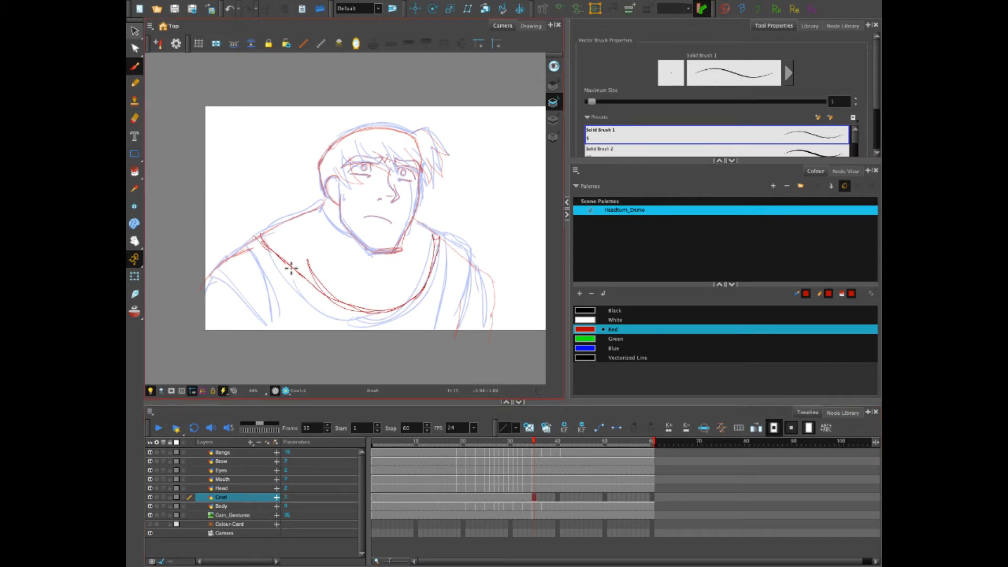
{"action": "mouse_move", "coordinate": [287, 258]}
{"action": "left_mouse_down"}
{"action": "mouse_move", "coordinate": [318, 289]}
{"action": "mouse_move", "coordinate": [266, 240]}
{"action": "mouse_move", "coordinate": [286, 260]}
{"action": "left_mouse_up"}
{"action": "left_click_drag", "start_coordinate": [262, 234], "coordinate": [323, 213]}
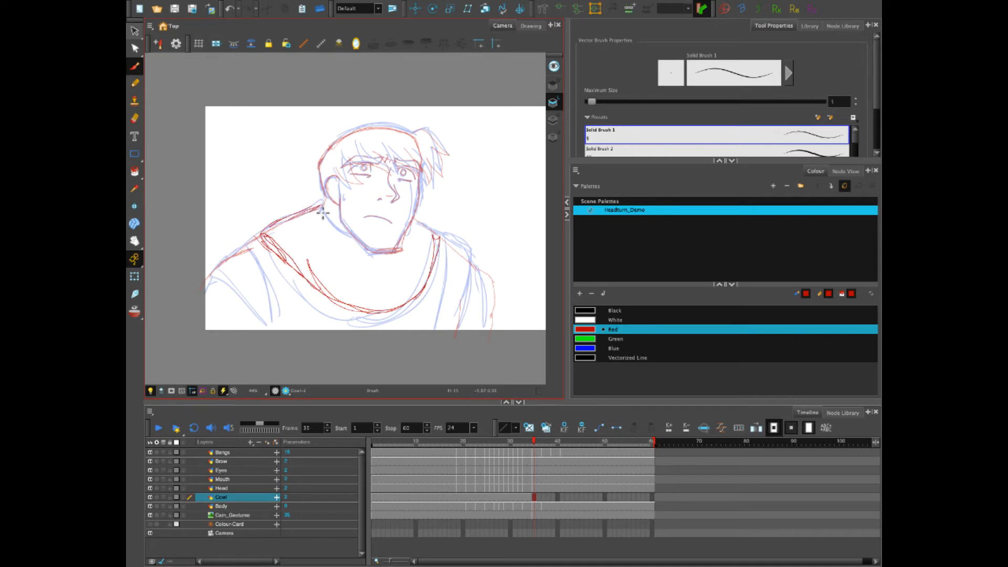
{"action": "left_click", "coordinate": [534, 495]}
{"action": "key", "text": "Delete"}
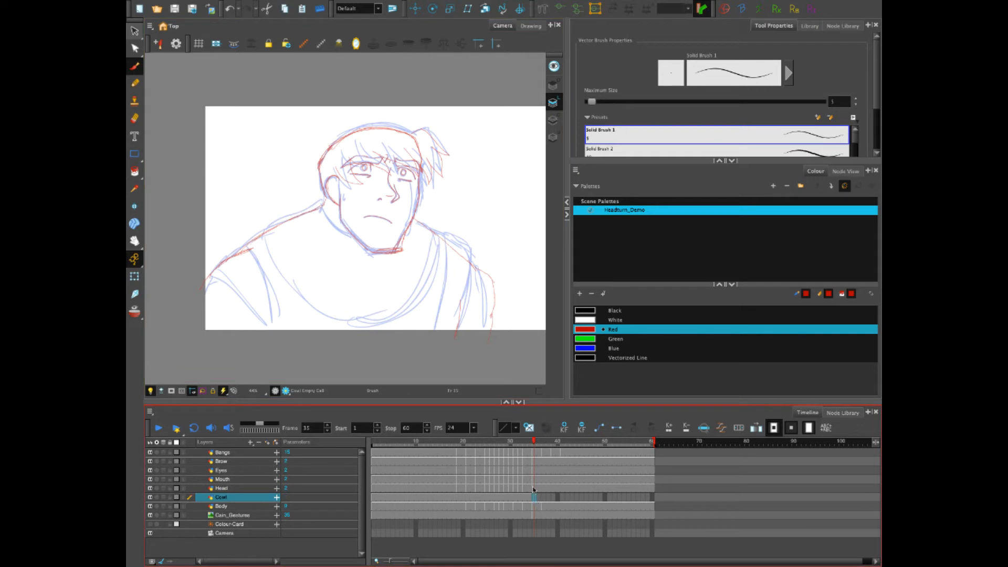
Try a lower, rounder neckline curve on the Cowl layer at frame 35, reinforce its strokes, and delete the attempt.
{"action": "left_click", "coordinate": [431, 230]}
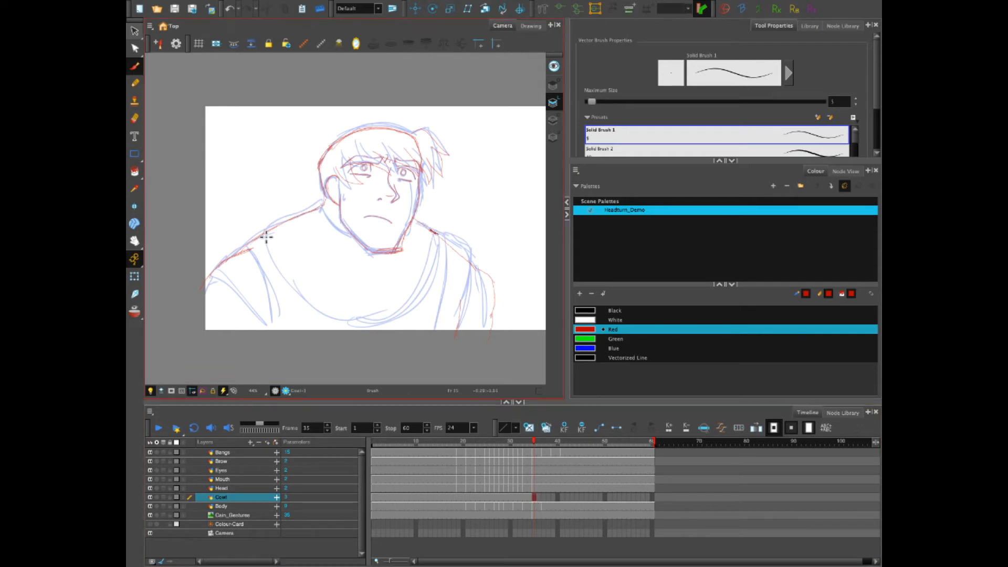
{"action": "mouse_move", "coordinate": [264, 238]}
{"action": "left_mouse_down"}
{"action": "mouse_move", "coordinate": [370, 320]}
{"action": "mouse_move", "coordinate": [318, 301]}
{"action": "mouse_move", "coordinate": [402, 308]}
{"action": "mouse_move", "coordinate": [391, 320]}
{"action": "mouse_move", "coordinate": [430, 282]}
{"action": "mouse_move", "coordinate": [440, 238]}
{"action": "left_mouse_up"}
{"action": "mouse_move", "coordinate": [407, 315]}
{"action": "left_mouse_down"}
{"action": "mouse_move", "coordinate": [438, 259]}
{"action": "mouse_move", "coordinate": [418, 306]}
{"action": "left_mouse_up"}
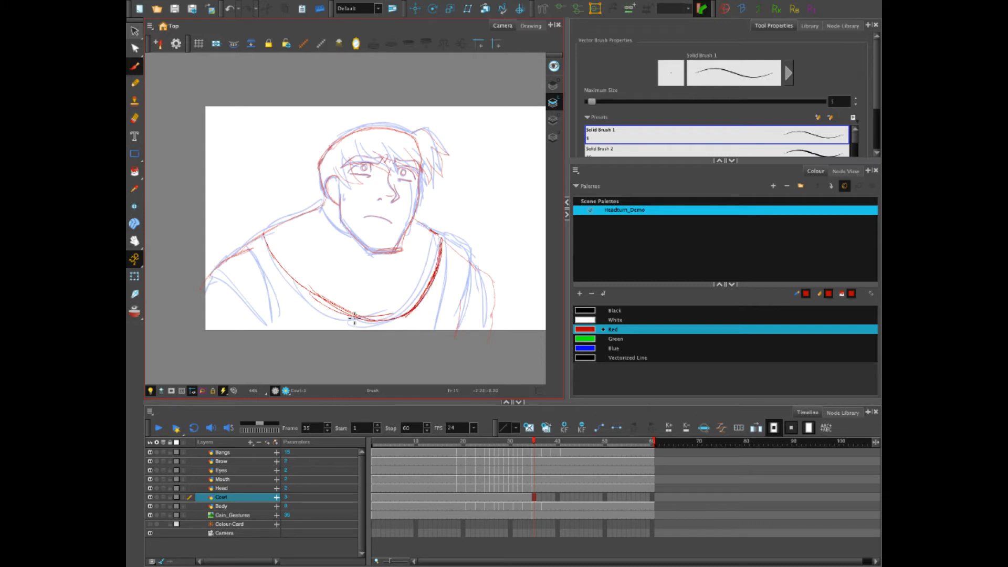
{"action": "mouse_move", "coordinate": [353, 318]}
{"action": "left_mouse_down"}
{"action": "mouse_move", "coordinate": [315, 303]}
{"action": "mouse_move", "coordinate": [265, 247]}
{"action": "mouse_move", "coordinate": [350, 307]}
{"action": "left_mouse_up"}
{"action": "mouse_move", "coordinate": [303, 282]}
{"action": "left_mouse_down"}
{"action": "mouse_move", "coordinate": [350, 312]}
{"action": "mouse_move", "coordinate": [392, 312]}
{"action": "mouse_move", "coordinate": [305, 285]}
{"action": "left_mouse_up"}
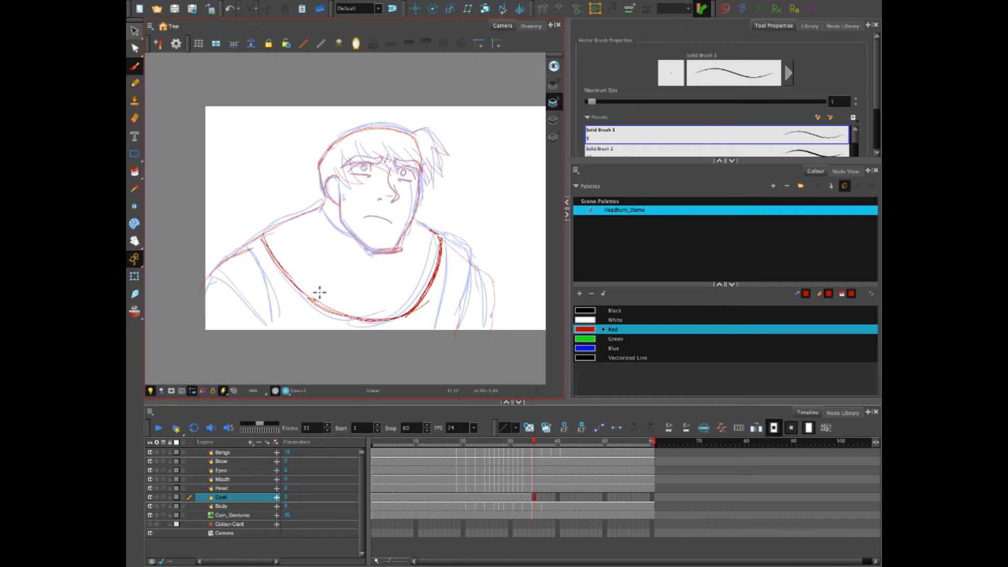
{"action": "mouse_move", "coordinate": [418, 314]}
{"action": "left_mouse_down"}
{"action": "mouse_move", "coordinate": [430, 300]}
{"action": "mouse_move", "coordinate": [435, 313]}
{"action": "left_mouse_up"}
{"action": "mouse_move", "coordinate": [445, 244]}
{"action": "left_mouse_down"}
{"action": "mouse_move", "coordinate": [435, 272]}
{"action": "mouse_move", "coordinate": [441, 251]}
{"action": "left_mouse_up"}
{"action": "left_click_drag", "start_coordinate": [534, 443], "coordinate": [533, 448]}
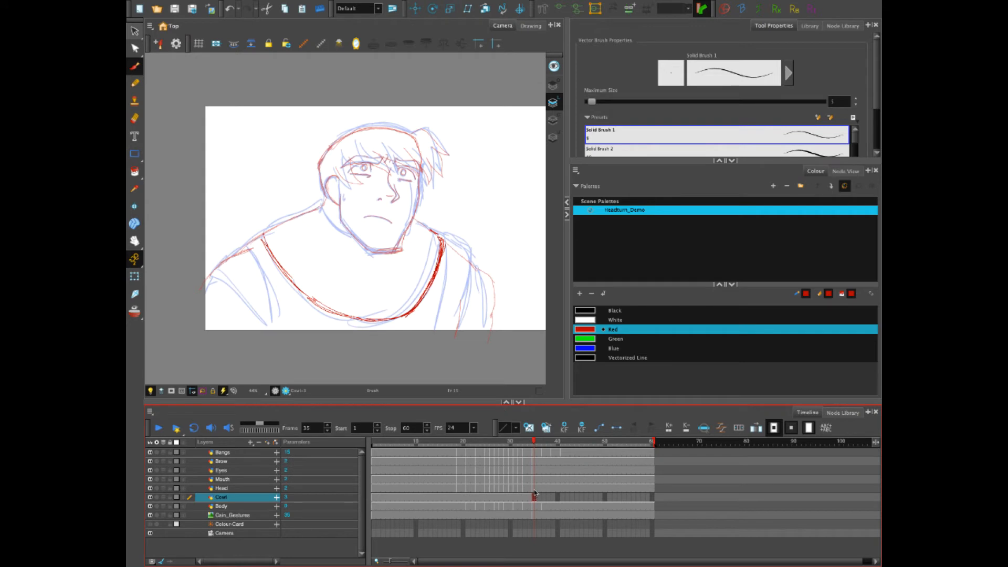
{"action": "key", "text": "Delete"}
Redraw the cowl's neckline curve at frame 35 and compare it with the pose held at frame 32.
{"action": "mouse_move", "coordinate": [261, 233]}
{"action": "left_mouse_down"}
{"action": "mouse_move", "coordinate": [311, 288]}
{"action": "mouse_move", "coordinate": [400, 321]}
{"action": "mouse_move", "coordinate": [391, 323]}
{"action": "mouse_move", "coordinate": [437, 243]}
{"action": "left_mouse_up"}
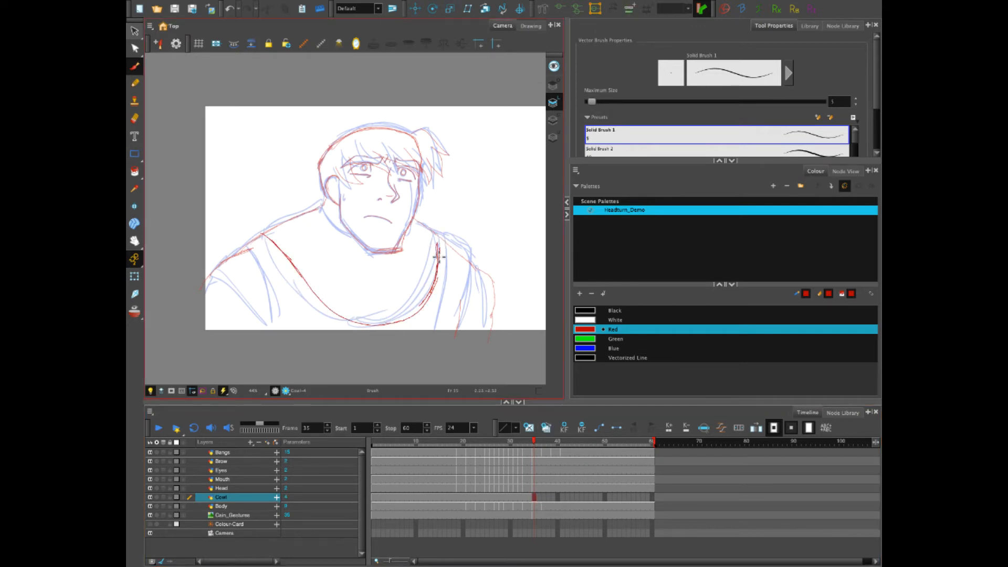
{"action": "left_click", "coordinate": [521, 498]}
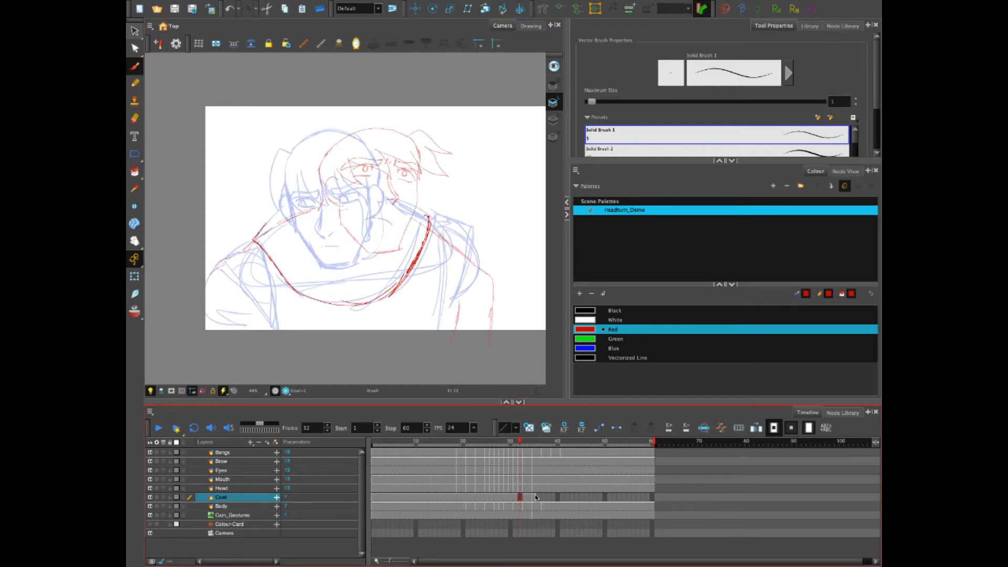
{"action": "left_click", "coordinate": [534, 497]}
{"action": "left_click", "coordinate": [520, 497]}
{"action": "left_click", "coordinate": [534, 497]}
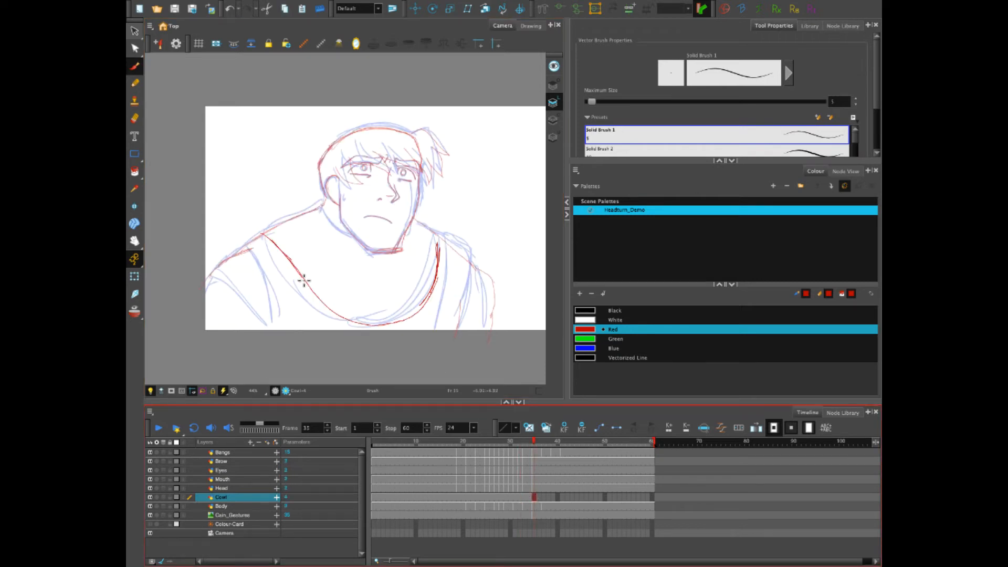
Draw a higher bottom edge for the frame 35 neckline and erase the lower curve beneath it.
{"action": "mouse_move", "coordinate": [304, 280]}
{"action": "left_mouse_down"}
{"action": "mouse_move", "coordinate": [328, 304]}
{"action": "mouse_move", "coordinate": [365, 311]}
{"action": "mouse_move", "coordinate": [439, 271]}
{"action": "left_mouse_up"}
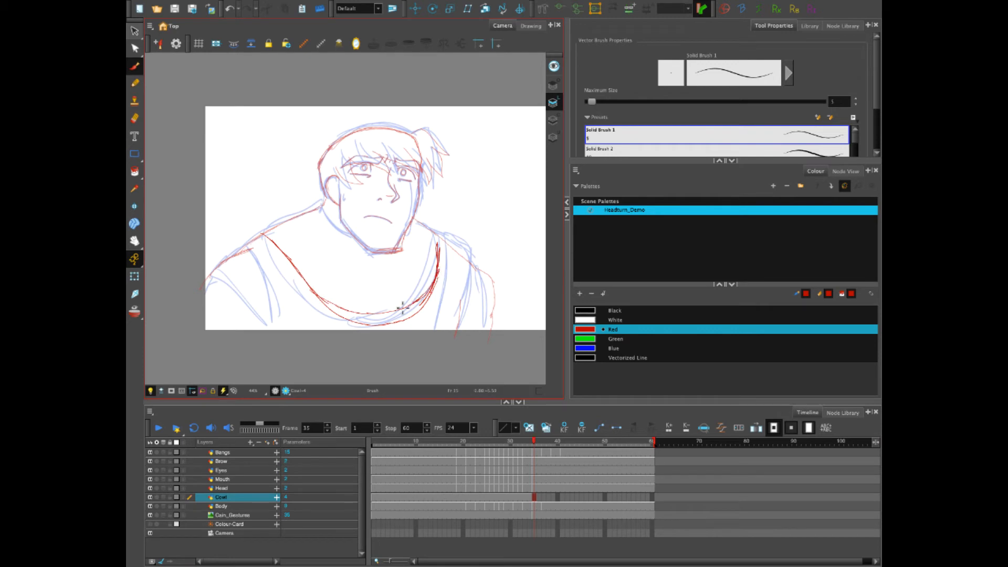
{"action": "mouse_move", "coordinate": [304, 279]}
{"action": "left_mouse_down"}
{"action": "mouse_move", "coordinate": [374, 310]}
{"action": "mouse_move", "coordinate": [438, 288]}
{"action": "mouse_move", "coordinate": [434, 237]}
{"action": "left_mouse_up"}
{"action": "mouse_move", "coordinate": [315, 302]}
{"action": "left_mouse_down"}
{"action": "mouse_move", "coordinate": [336, 314]}
{"action": "mouse_move", "coordinate": [401, 321]}
{"action": "left_mouse_up"}
{"action": "mouse_move", "coordinate": [411, 303]}
{"action": "left_mouse_down"}
{"action": "mouse_move", "coordinate": [414, 317]}
{"action": "mouse_move", "coordinate": [438, 291]}
{"action": "left_mouse_up"}
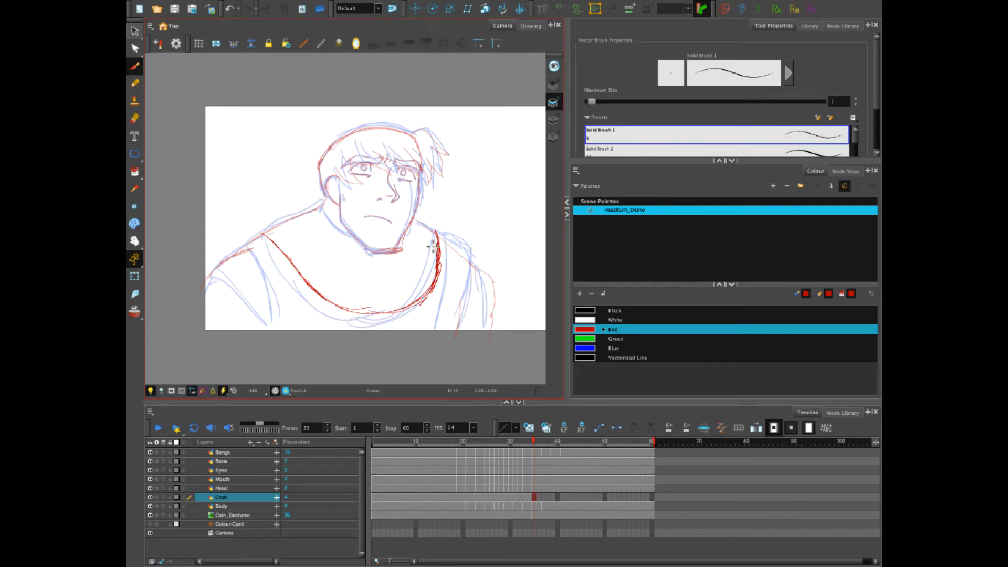
Clean up the right-hand side and bottom of the neckline curve at frame 35.
{"action": "mouse_move", "coordinate": [433, 244]}
{"action": "left_mouse_down"}
{"action": "mouse_move", "coordinate": [437, 266]}
{"action": "mouse_move", "coordinate": [437, 253]}
{"action": "mouse_move", "coordinate": [417, 295]}
{"action": "left_mouse_up"}
{"action": "left_click_drag", "start_coordinate": [431, 301], "coordinate": [421, 295]}
{"action": "left_click_drag", "start_coordinate": [360, 310], "coordinate": [400, 311]}
{"action": "left_click_drag", "start_coordinate": [533, 444], "coordinate": [533, 444]}
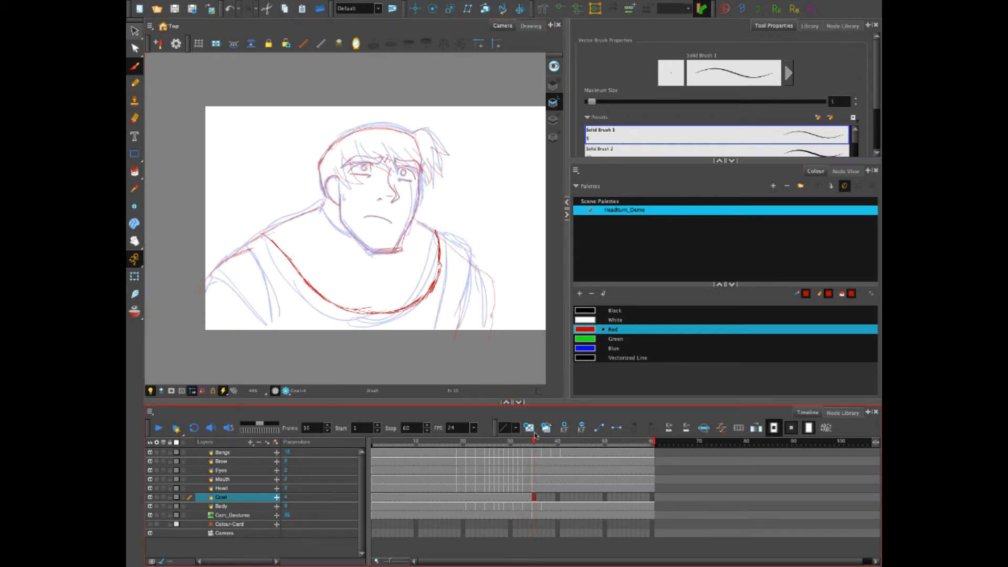
Refine the frame 35 neckline's right-hand and bottom strokes with Eraser and Brush, and scrub back to compare the cowl poses.
{"action": "mouse_move", "coordinate": [439, 241]}
{"action": "left_mouse_down"}
{"action": "mouse_move", "coordinate": [408, 311]}
{"action": "mouse_move", "coordinate": [441, 235]}
{"action": "mouse_move", "coordinate": [418, 310]}
{"action": "mouse_move", "coordinate": [398, 320]}
{"action": "left_mouse_up"}
{"action": "mouse_move", "coordinate": [440, 265]}
{"action": "left_mouse_down"}
{"action": "mouse_move", "coordinate": [445, 234]}
{"action": "mouse_move", "coordinate": [412, 305]}
{"action": "left_mouse_up"}
{"action": "key", "text": "alt+b"}
{"action": "mouse_move", "coordinate": [374, 308]}
{"action": "left_mouse_down"}
{"action": "mouse_move", "coordinate": [383, 312]}
{"action": "mouse_move", "coordinate": [350, 306]}
{"action": "mouse_move", "coordinate": [397, 310]}
{"action": "left_mouse_up"}
{"action": "key", "text": "alt+e"}
{"action": "key", "text": "alt+b"}
{"action": "left_click_drag", "start_coordinate": [532, 444], "coordinate": [530, 445]}
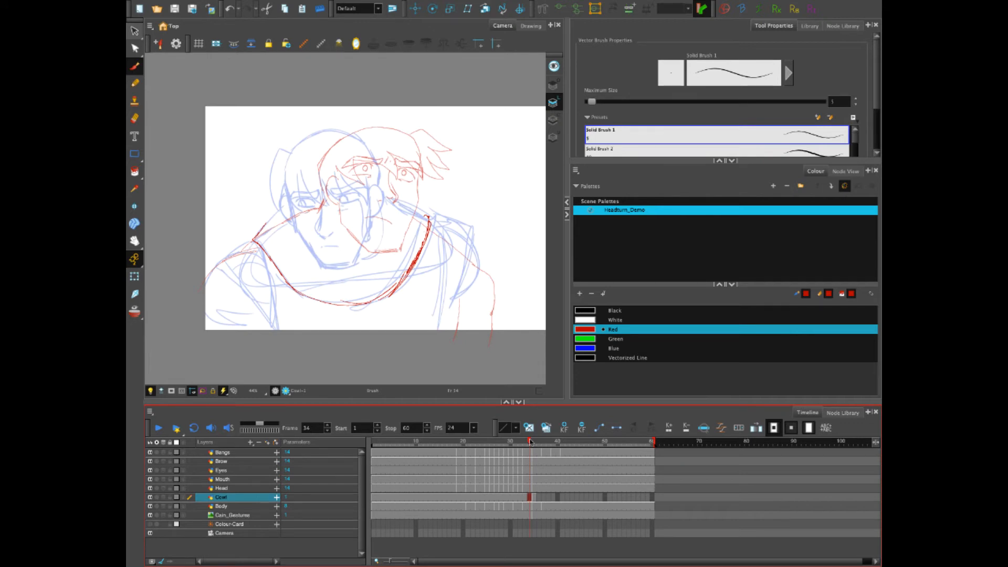
{"action": "mouse_move", "coordinate": [528, 443]}
{"action": "left_mouse_down"}
{"action": "mouse_move", "coordinate": [513, 446]}
{"action": "mouse_move", "coordinate": [530, 455]}
{"action": "left_mouse_up"}
Clear the Cowl layer's held cells from frame 19 onward, go to frame 28 and hide the Cain_Gestures layer.
{"action": "left_click_drag", "start_coordinate": [536, 497], "coordinate": [461, 494]}
{"action": "key", "text": "Delete"}
{"action": "left_click", "coordinate": [503, 497]}
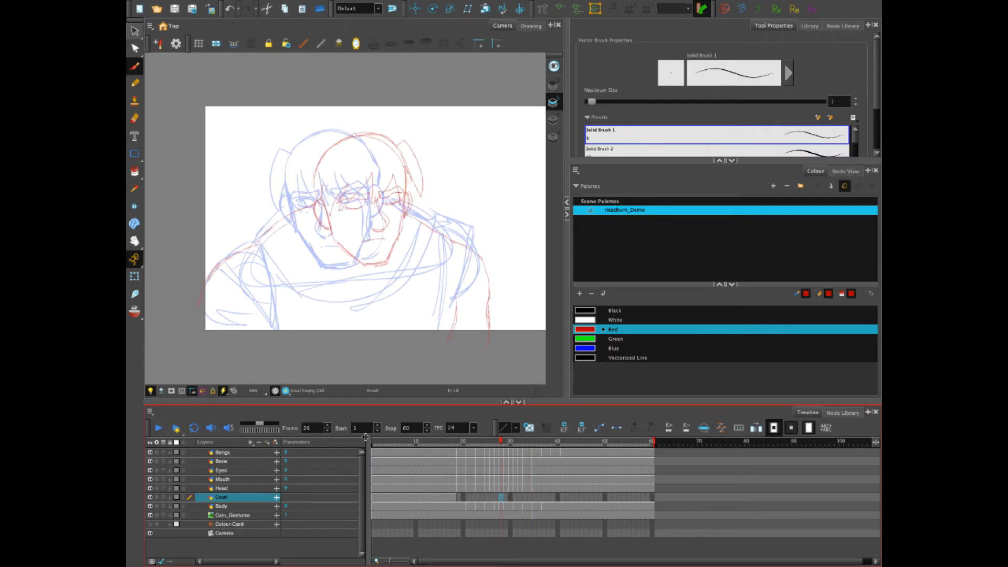
{"action": "left_click", "coordinate": [151, 516]}
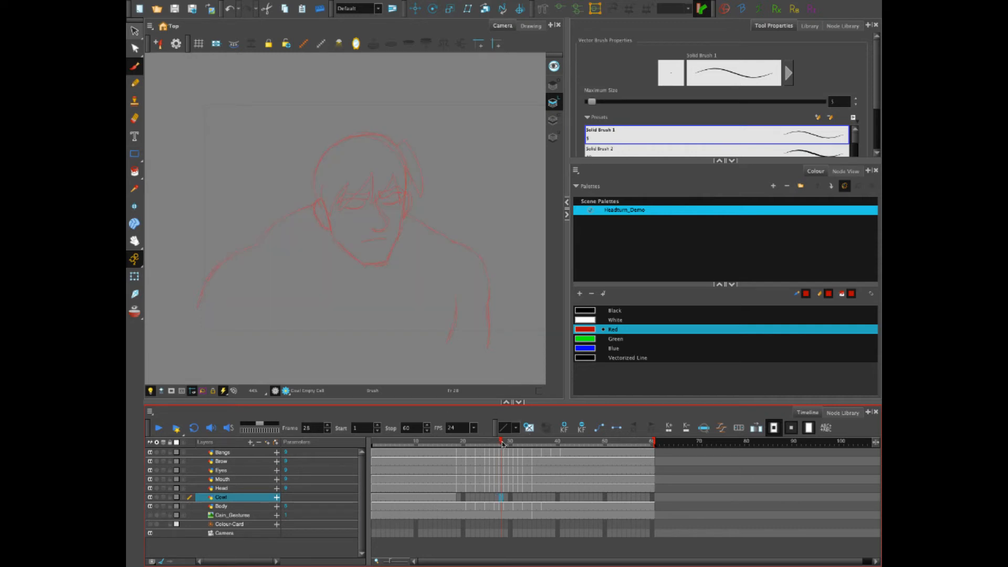
Compare the cowl poses around frames 28 and 35 and show the Cain_Gestures layer for reference.
{"action": "mouse_move", "coordinate": [502, 444]}
{"action": "left_mouse_down"}
{"action": "mouse_move", "coordinate": [516, 444]}
{"action": "mouse_move", "coordinate": [497, 451]}
{"action": "mouse_move", "coordinate": [505, 441]}
{"action": "left_mouse_up"}
{"action": "mouse_move", "coordinate": [499, 444]}
{"action": "left_mouse_down"}
{"action": "mouse_move", "coordinate": [522, 446]}
{"action": "mouse_move", "coordinate": [495, 452]}
{"action": "mouse_move", "coordinate": [504, 452]}
{"action": "left_mouse_up"}
{"action": "left_click_drag", "start_coordinate": [552, 449], "coordinate": [503, 462]}
{"action": "left_click", "coordinate": [535, 499]}
{"action": "left_click_drag", "start_coordinate": [150, 523], "coordinate": [151, 515]}
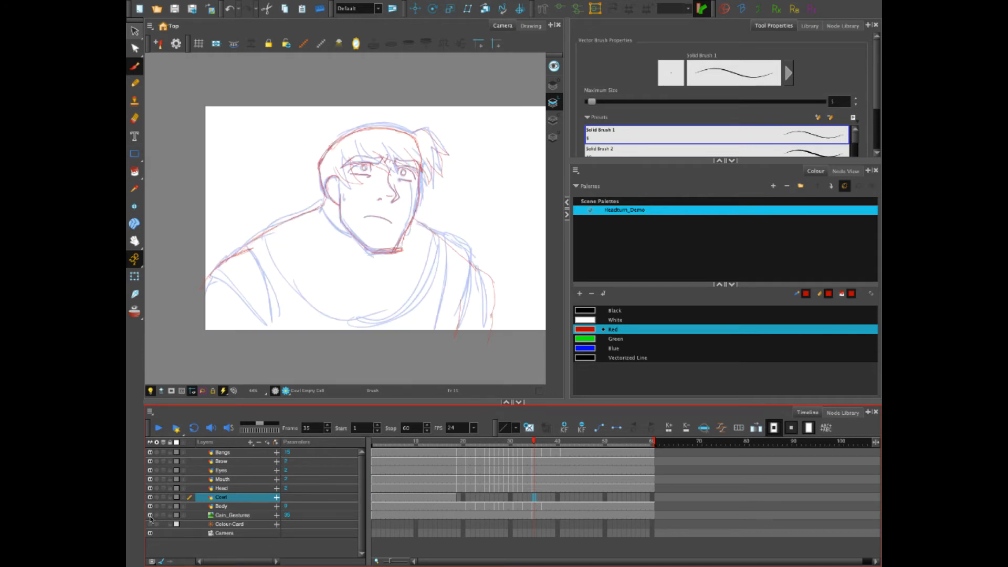
Undo the recent clearing of the Cowl layer's cells.
{"action": "mouse_move", "coordinate": [533, 444]}
{"action": "left_mouse_down"}
{"action": "mouse_move", "coordinate": [504, 445]}
{"action": "mouse_move", "coordinate": [521, 447]}
{"action": "left_mouse_up"}
{"action": "key", "text": "ctrl+z"}
{"action": "key", "text": "ctrl+z"}
{"action": "key", "text": "ctrl+z"}
{"action": "key", "text": "ctrl+z"}
{"action": "key", "text": "ctrl+z"}
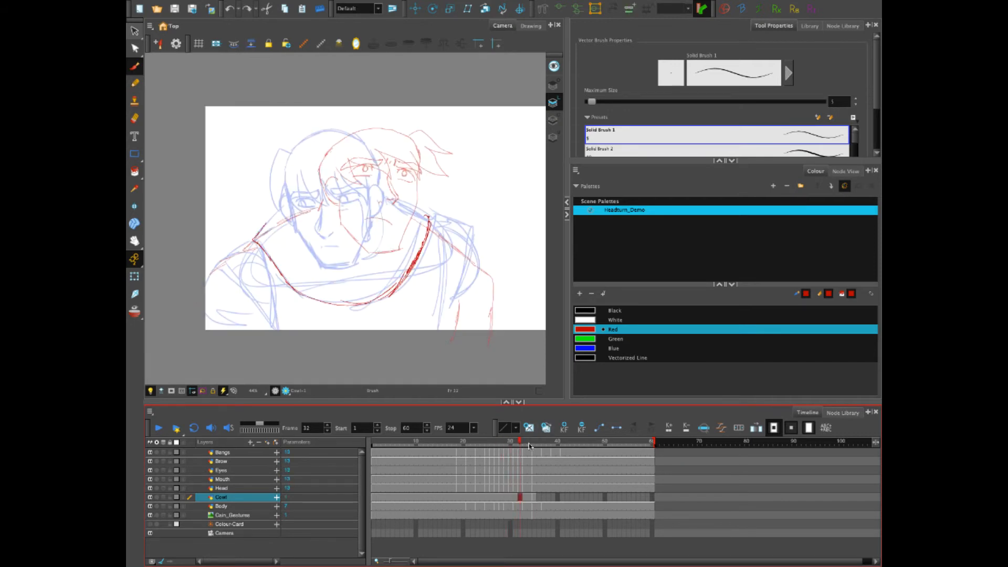
Clear the Cowl layer's held cells from frame 21 to 34, keeping the frame 35 drawing.
{"action": "left_click", "coordinate": [532, 499]}
{"action": "left_click", "coordinate": [529, 499]}
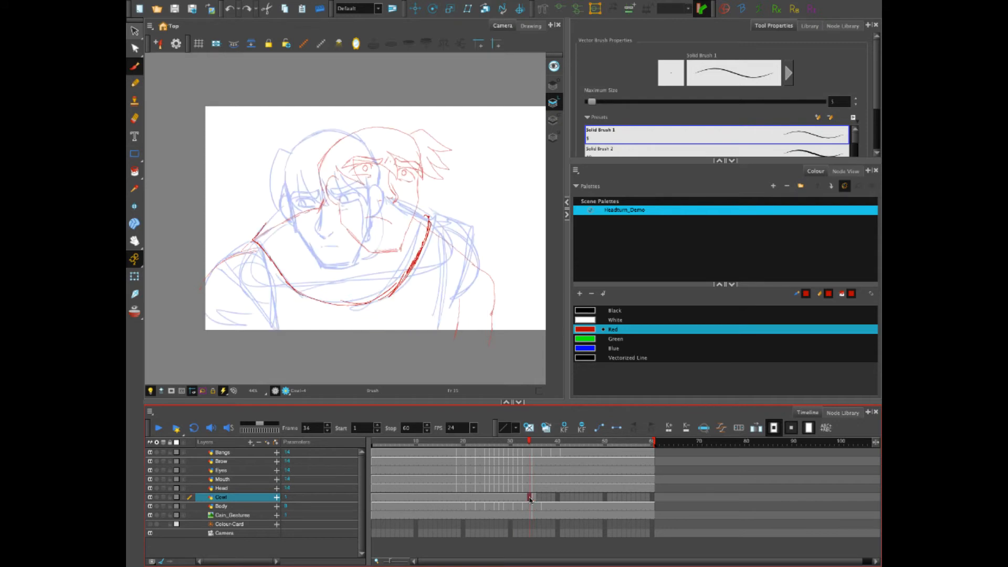
{"action": "left_click", "coordinate": [458, 497], "text": "shift"}
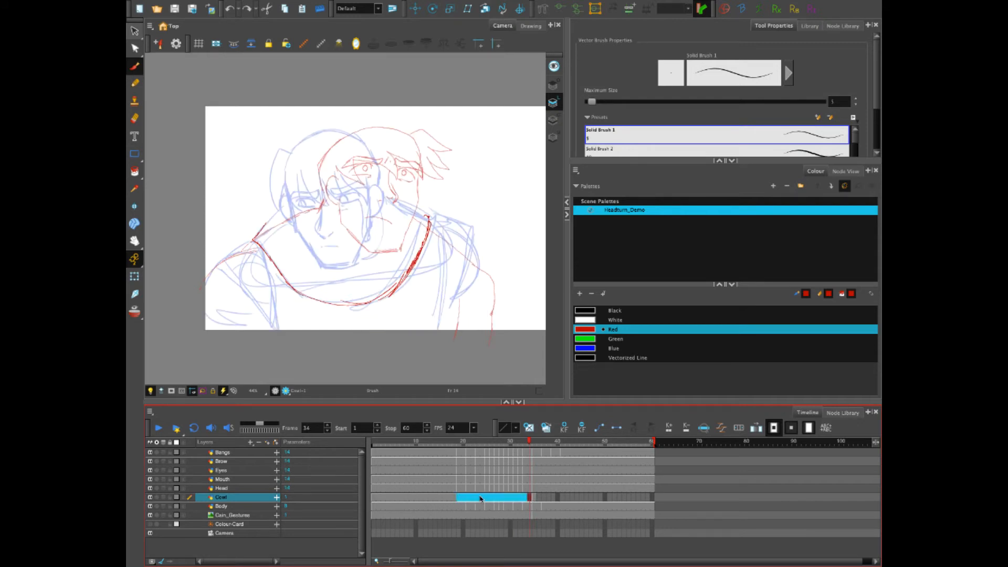
{"action": "left_click", "coordinate": [529, 501]}
{"action": "left_click_drag", "start_coordinate": [525, 497], "coordinate": [467, 501]}
{"action": "key", "text": "Delete"}
Go to frame 28 on the Cowl layer, hide Cain_Gestures and turn on onion skin reaching back to the earlier key.
{"action": "left_click", "coordinate": [503, 499]}
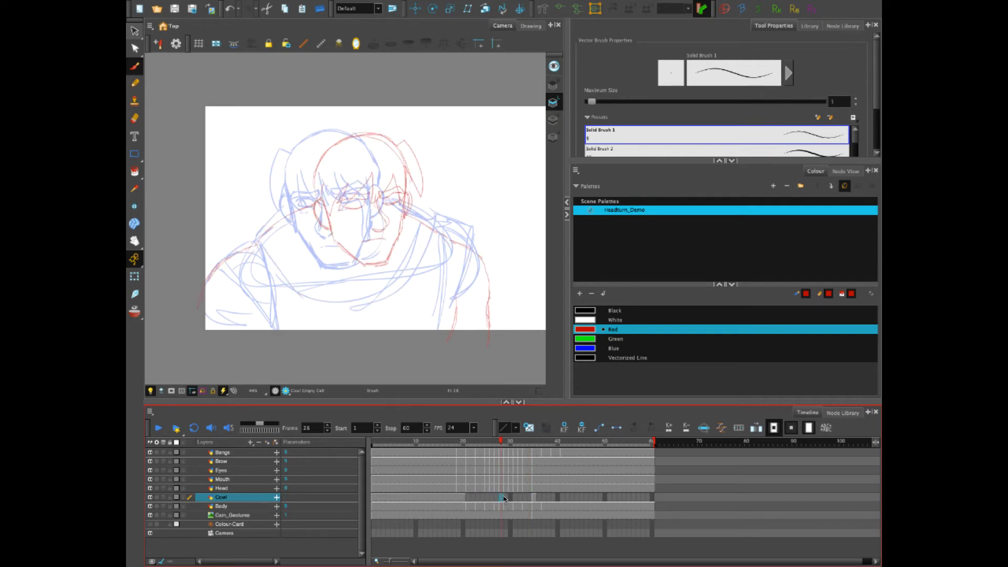
{"action": "left_click", "coordinate": [150, 515]}
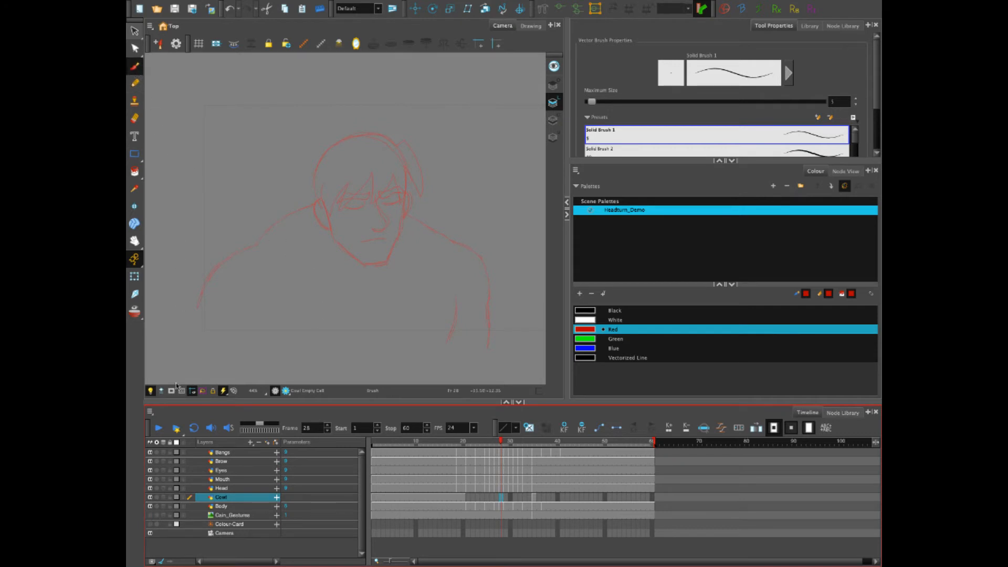
{"action": "key", "text": "alt+o"}
{"action": "mouse_move", "coordinate": [509, 444]}
{"action": "left_mouse_down"}
{"action": "mouse_move", "coordinate": [544, 443]}
{"action": "mouse_move", "coordinate": [432, 442]}
{"action": "left_mouse_up"}
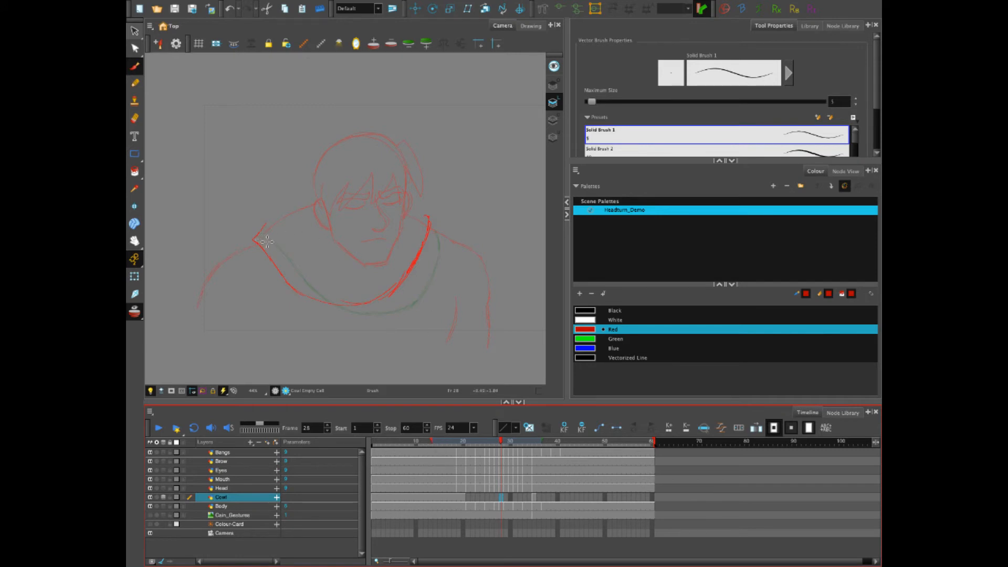
Draw the in-between neckline curve at frame 28 and clean up its bottom edge with Eraser and Brush.
{"action": "mouse_move", "coordinate": [260, 240]}
{"action": "left_mouse_down"}
{"action": "mouse_move", "coordinate": [323, 303]}
{"action": "mouse_move", "coordinate": [389, 300]}
{"action": "left_mouse_up"}
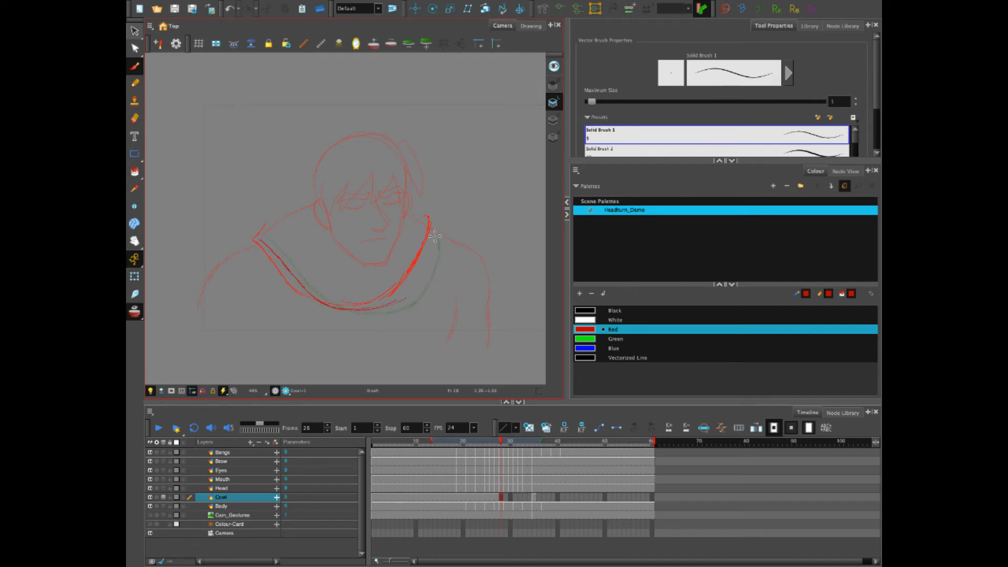
{"action": "mouse_move", "coordinate": [430, 226]}
{"action": "left_mouse_down"}
{"action": "mouse_move", "coordinate": [415, 293]}
{"action": "mouse_move", "coordinate": [367, 311]}
{"action": "mouse_move", "coordinate": [416, 289]}
{"action": "mouse_move", "coordinate": [403, 301]}
{"action": "mouse_move", "coordinate": [432, 234]}
{"action": "left_mouse_up"}
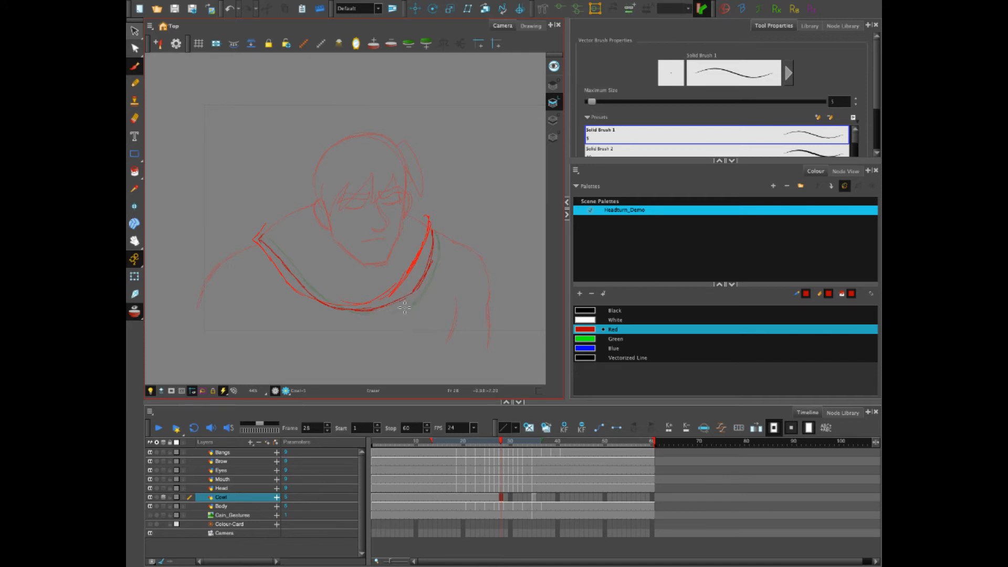
{"action": "left_click_drag", "start_coordinate": [313, 296], "coordinate": [355, 310]}
{"action": "mouse_move", "coordinate": [301, 279]}
{"action": "left_mouse_down"}
{"action": "mouse_move", "coordinate": [351, 308]}
{"action": "mouse_move", "coordinate": [379, 307]}
{"action": "mouse_move", "coordinate": [325, 301]}
{"action": "mouse_move", "coordinate": [373, 309]}
{"action": "mouse_move", "coordinate": [402, 300]}
{"action": "left_mouse_up"}
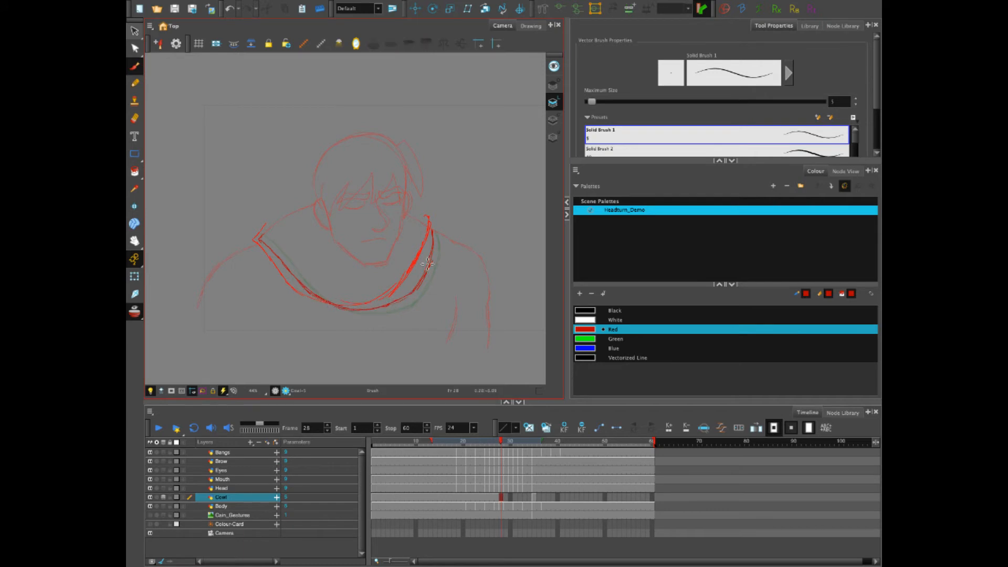
Shorten the onion skin range back to frame 28 and draw the in-between neckline at frame 29.
{"action": "left_click", "coordinate": [505, 498]}
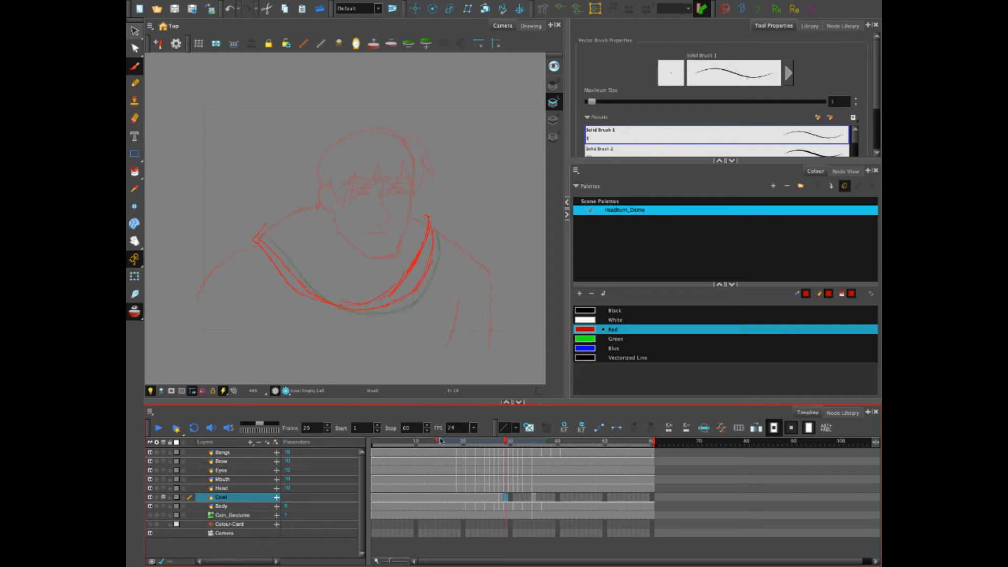
{"action": "left_click_drag", "start_coordinate": [436, 443], "coordinate": [498, 444]}
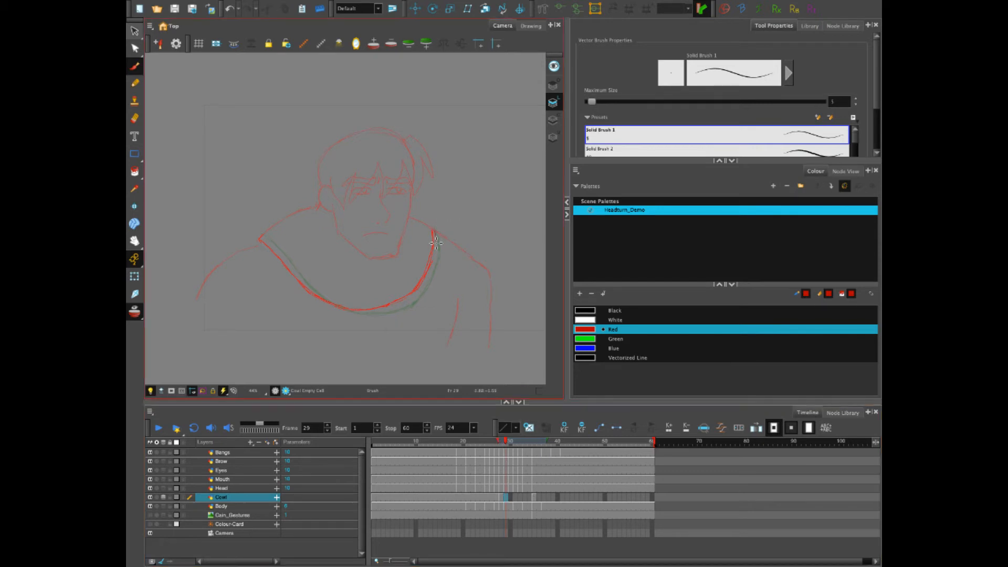
{"action": "left_click_drag", "start_coordinate": [436, 243], "coordinate": [419, 302]}
{"action": "left_click_drag", "start_coordinate": [434, 231], "coordinate": [420, 291]}
{"action": "mouse_move", "coordinate": [259, 237]}
{"action": "left_mouse_down"}
{"action": "mouse_move", "coordinate": [340, 307]}
{"action": "mouse_move", "coordinate": [384, 310]}
{"action": "mouse_move", "coordinate": [374, 311]}
{"action": "mouse_move", "coordinate": [407, 295]}
{"action": "left_mouse_up"}
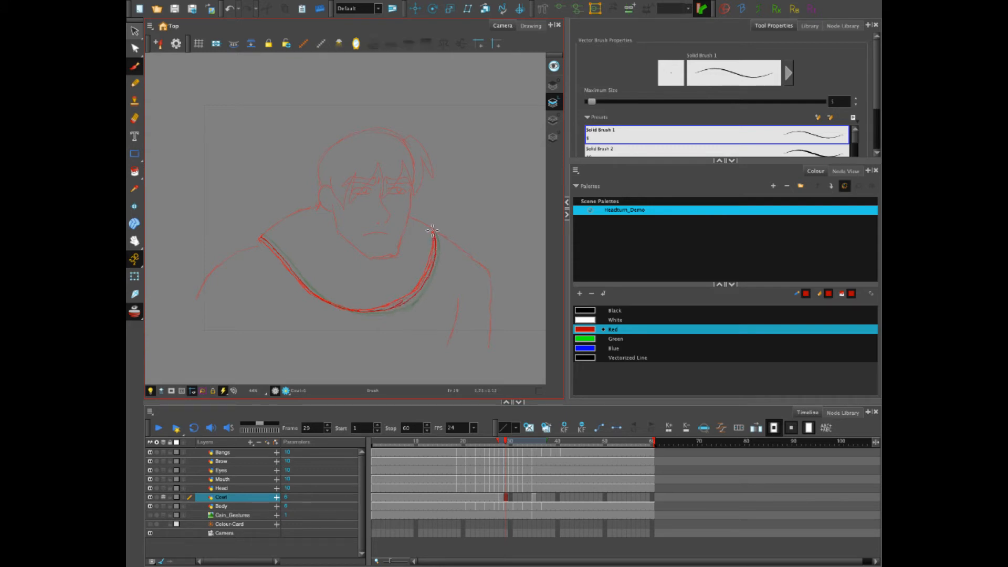
Draw the in-between neckline at frame 31 on the Cowl layer, using the adjusted onion skin range.
{"action": "left_click", "coordinate": [510, 497]}
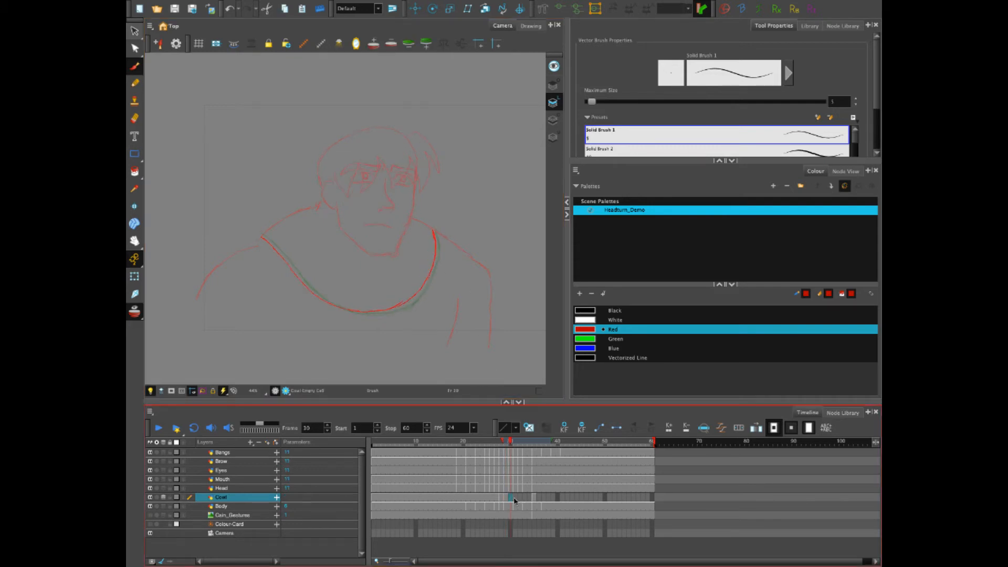
{"action": "left_click", "coordinate": [515, 498]}
{"action": "left_click_drag", "start_coordinate": [508, 443], "coordinate": [503, 442]}
{"action": "mouse_move", "coordinate": [436, 234]}
{"action": "left_mouse_down"}
{"action": "mouse_move", "coordinate": [429, 282]}
{"action": "mouse_move", "coordinate": [405, 306]}
{"action": "mouse_move", "coordinate": [370, 312]}
{"action": "mouse_move", "coordinate": [311, 290]}
{"action": "mouse_move", "coordinate": [261, 234]}
{"action": "left_mouse_up"}
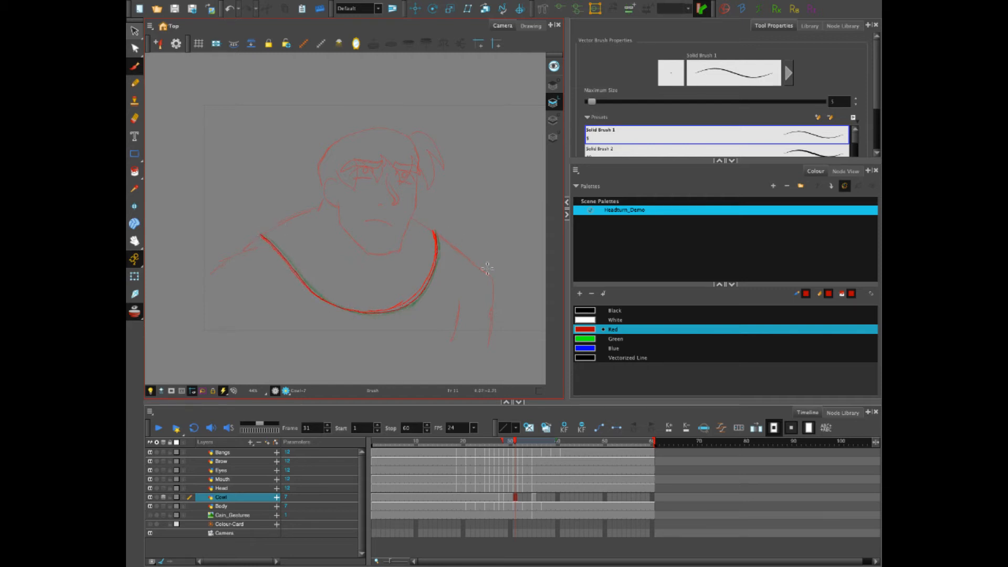
Draw the in-between neckline at frame 33, just short of the frame 35 key.
{"action": "left_click", "coordinate": [523, 500]}
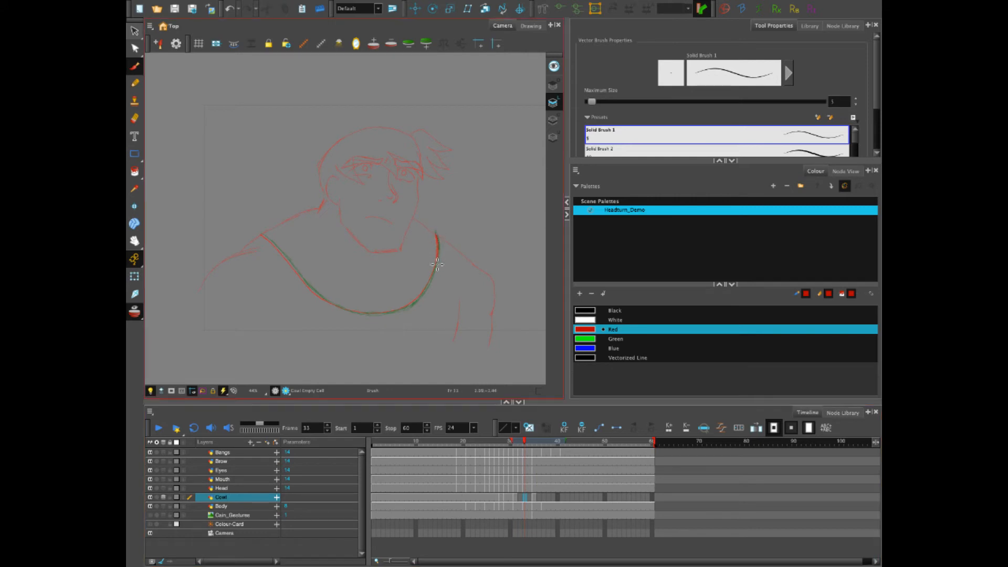
{"action": "mouse_move", "coordinate": [437, 265]}
{"action": "left_mouse_down"}
{"action": "mouse_move", "coordinate": [402, 309]}
{"action": "mouse_move", "coordinate": [363, 313]}
{"action": "mouse_move", "coordinate": [315, 293]}
{"action": "mouse_move", "coordinate": [263, 236]}
{"action": "mouse_move", "coordinate": [331, 301]}
{"action": "left_mouse_up"}
{"action": "left_click_drag", "start_coordinate": [261, 235], "coordinate": [313, 292]}
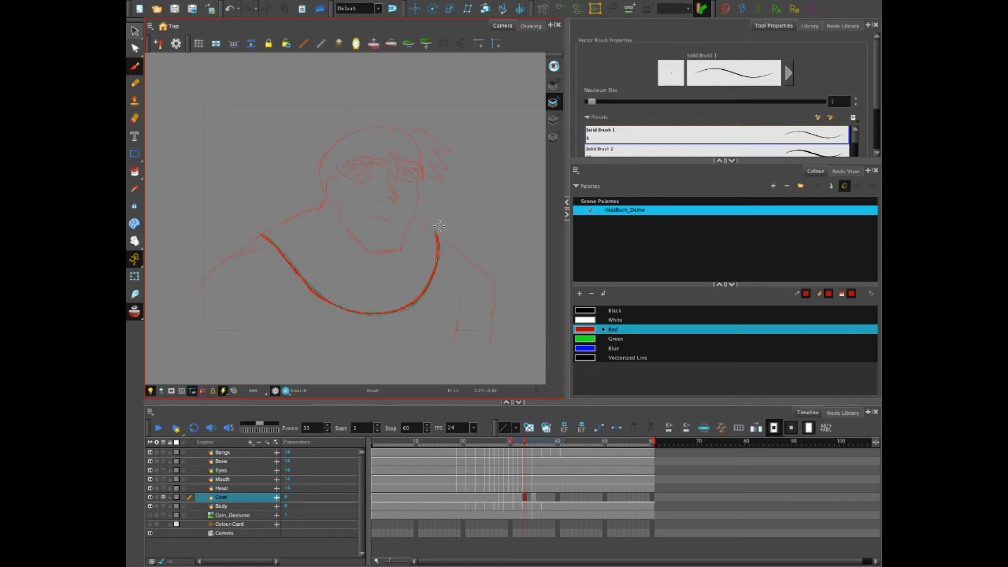
Extend the frame 33 neckline over frame 34 and move the frame 35 key drawing to frame 37.
{"action": "left_click", "coordinate": [531, 496]}
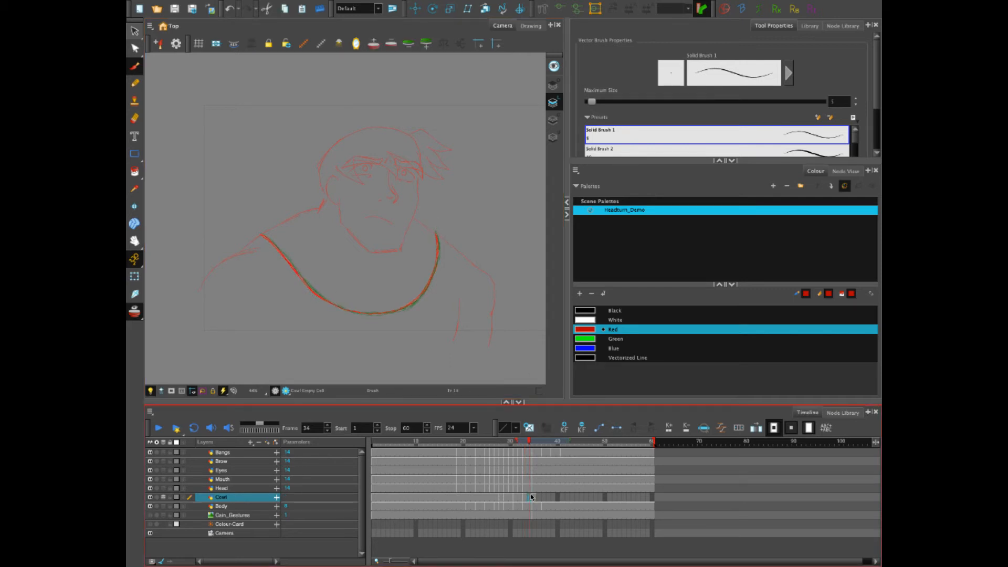
{"action": "key", "text": "F5"}
{"action": "left_click", "coordinate": [540, 497]}
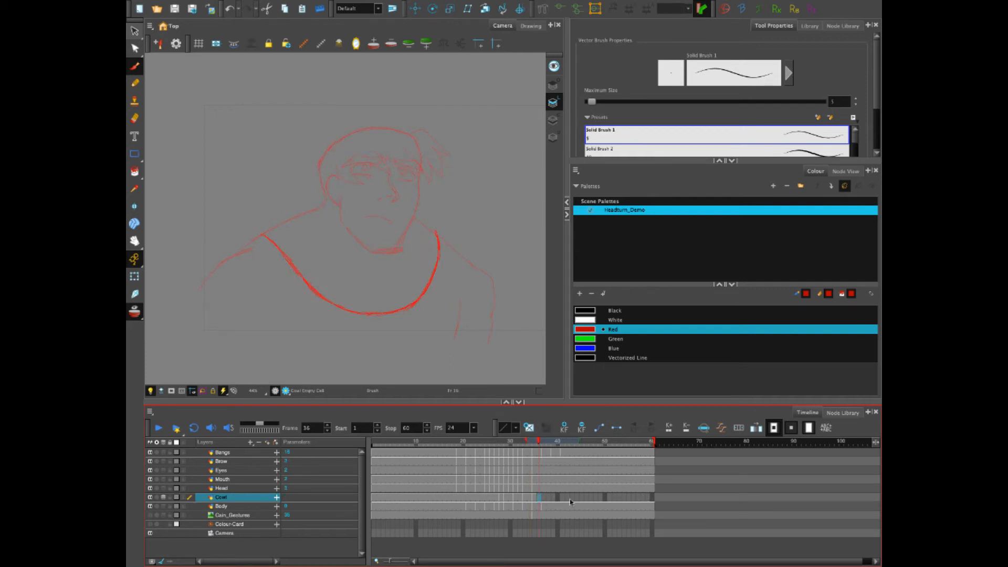
{"action": "left_click", "coordinate": [535, 499]}
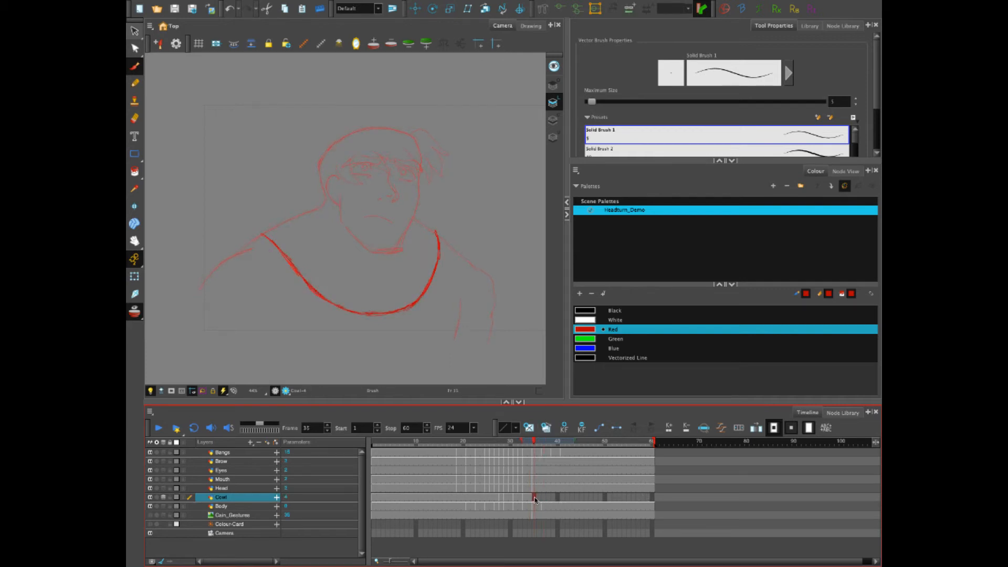
{"action": "left_click_drag", "start_coordinate": [535, 498], "coordinate": [544, 500]}
{"action": "left_click", "coordinate": [536, 498]}
{"action": "left_click", "coordinate": [543, 499]}
Draw a new in-between neckline at frame 35, just short of the frame 37 key.
{"action": "left_click", "coordinate": [535, 497]}
{"action": "mouse_move", "coordinate": [262, 235]}
{"action": "left_mouse_down"}
{"action": "mouse_move", "coordinate": [316, 292]}
{"action": "mouse_move", "coordinate": [370, 313]}
{"action": "left_mouse_up"}
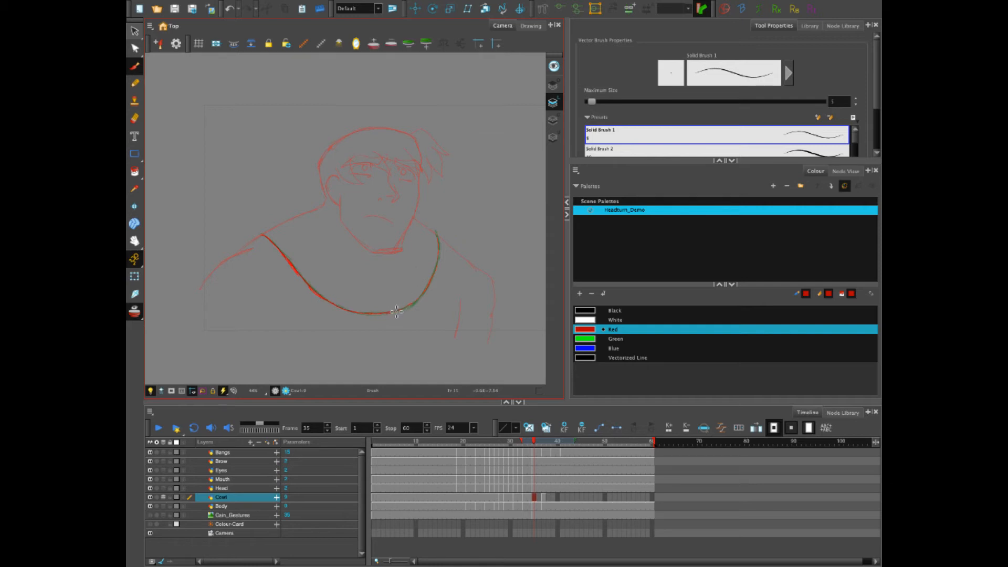
{"action": "left_click_drag", "start_coordinate": [421, 295], "coordinate": [437, 231]}
Clear the Cowl layer's held cells from frame 21 to 27 and draw the in-between neckline at frame 27.
{"action": "left_click", "coordinate": [498, 501]}
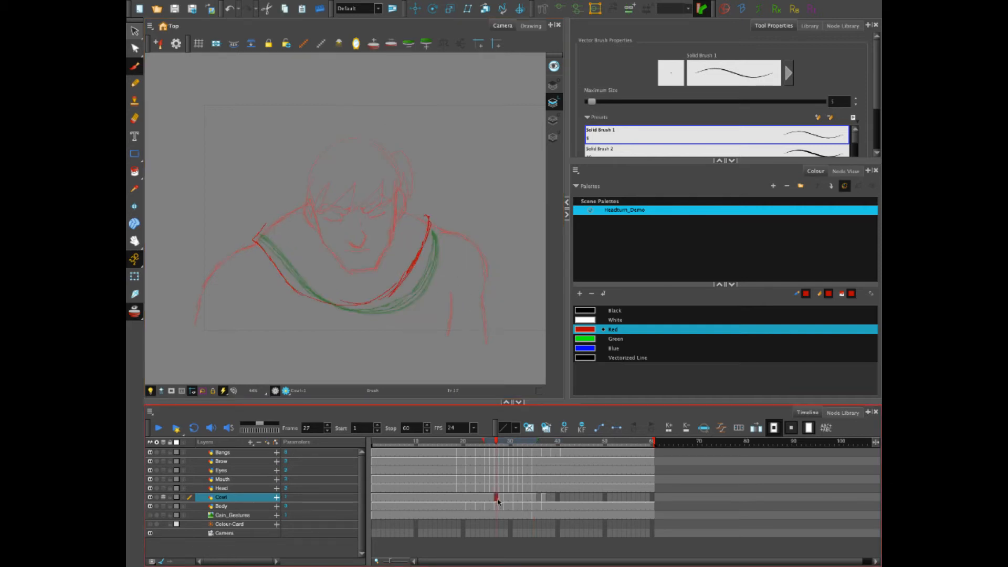
{"action": "left_click", "coordinate": [467, 499], "text": "shift"}
{"action": "key", "text": "Delete"}
{"action": "left_click", "coordinate": [498, 496]}
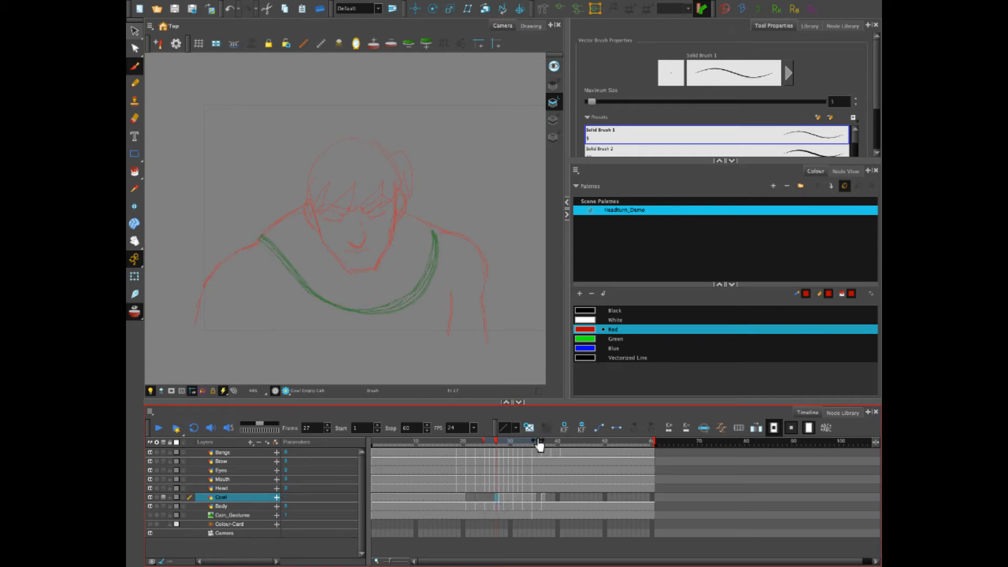
{"action": "left_click_drag", "start_coordinate": [484, 441], "coordinate": [455, 442]}
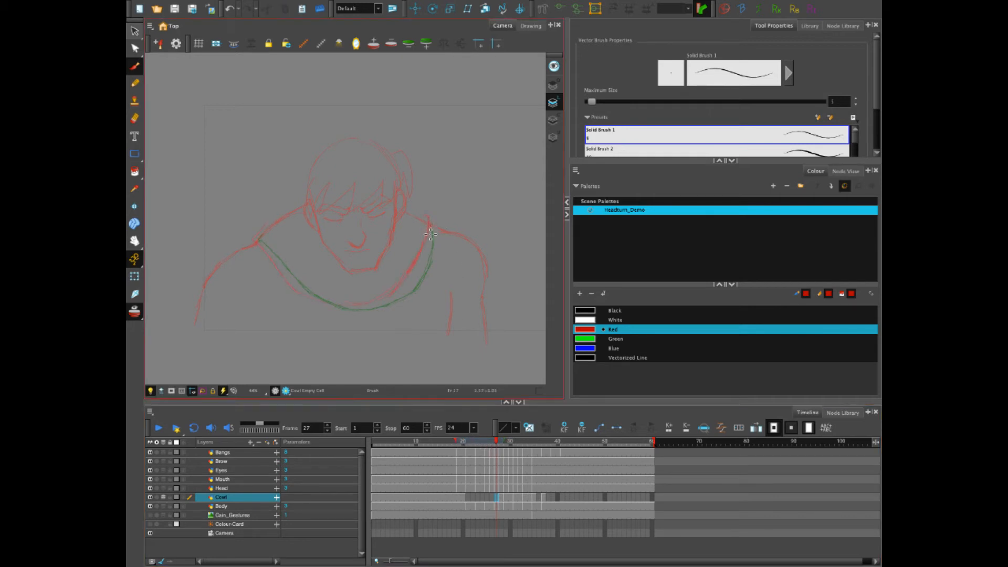
{"action": "mouse_move", "coordinate": [422, 263]}
{"action": "left_mouse_down"}
{"action": "mouse_move", "coordinate": [389, 298]}
{"action": "mouse_move", "coordinate": [360, 308]}
{"action": "mouse_move", "coordinate": [316, 300]}
{"action": "mouse_move", "coordinate": [255, 242]}
{"action": "mouse_move", "coordinate": [265, 226]}
{"action": "mouse_move", "coordinate": [274, 262]}
{"action": "mouse_move", "coordinate": [322, 306]}
{"action": "mouse_move", "coordinate": [359, 312]}
{"action": "left_mouse_up"}
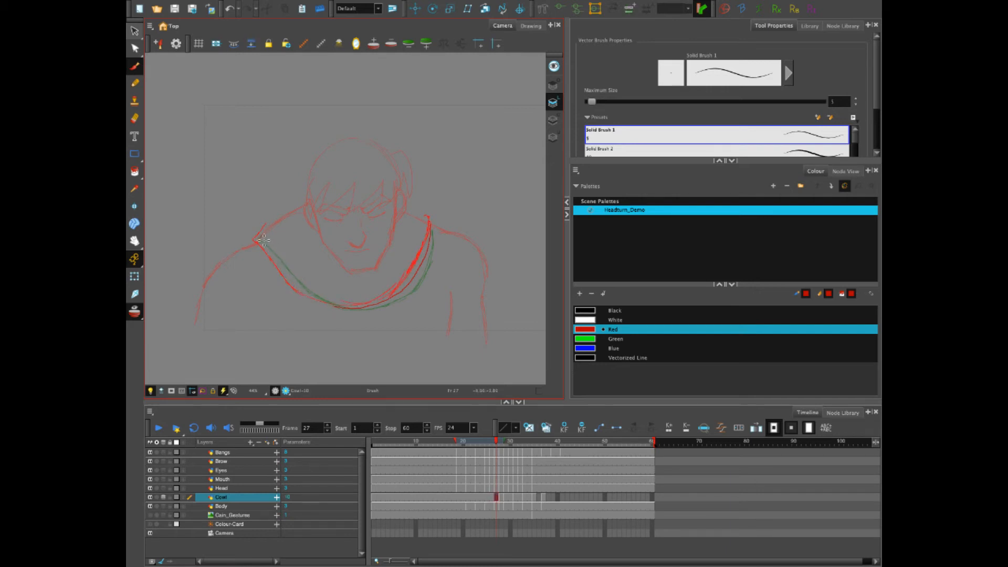
{"action": "mouse_move", "coordinate": [264, 241]}
{"action": "left_mouse_down"}
{"action": "mouse_move", "coordinate": [304, 292]}
{"action": "mouse_move", "coordinate": [343, 309]}
{"action": "left_mouse_up"}
Clear the held Cowl cells before frame 27 and create a new drawing at frame 25.
{"action": "left_click", "coordinate": [492, 498]}
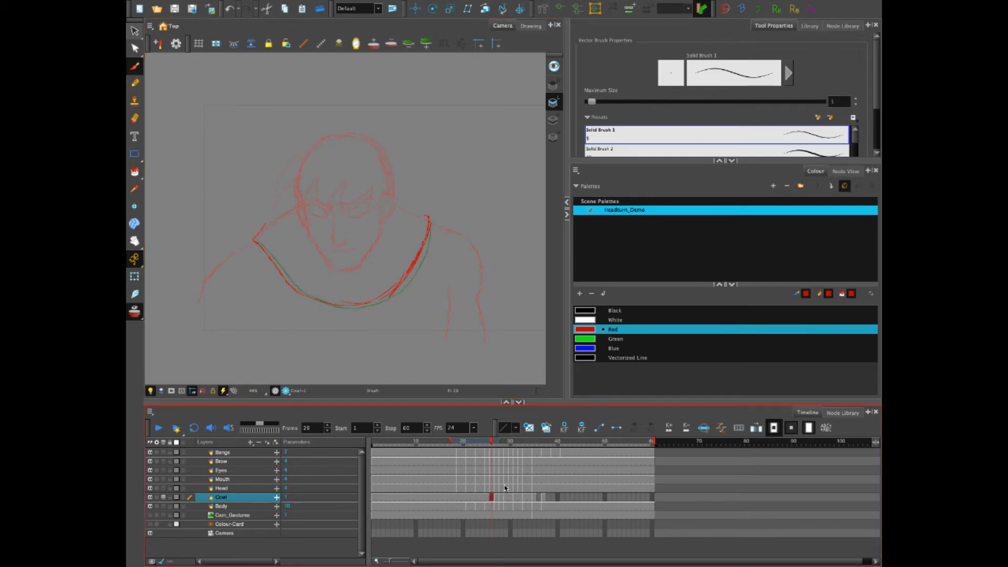
{"action": "left_click", "coordinate": [470, 497], "text": "shift"}
{"action": "key", "text": "Delete"}
{"action": "left_click", "coordinate": [488, 497]}
{"action": "right_click", "coordinate": [488, 501]}
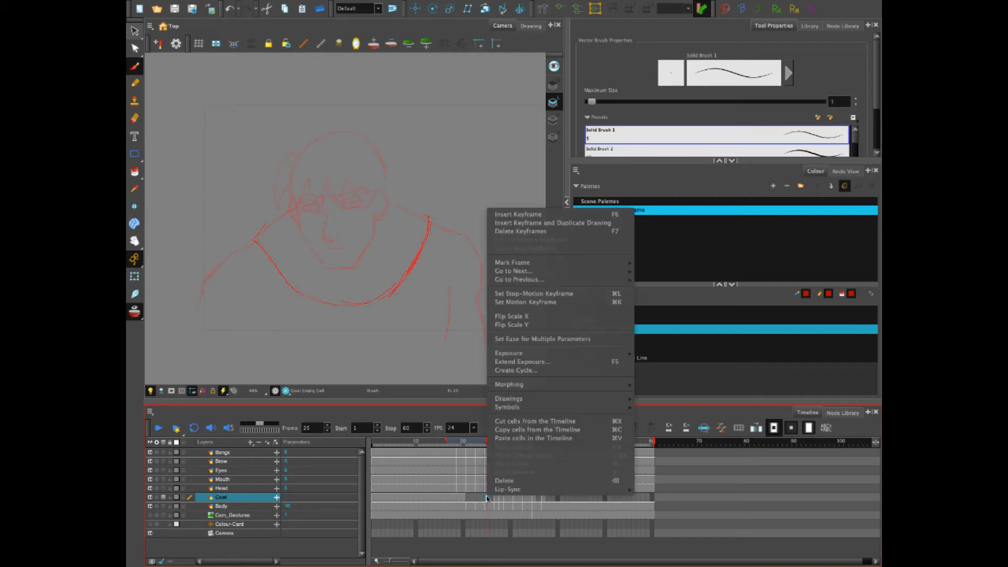
{"action": "mouse_move", "coordinate": [604, 399]}
{"action": "left_click", "coordinate": [661, 401]}
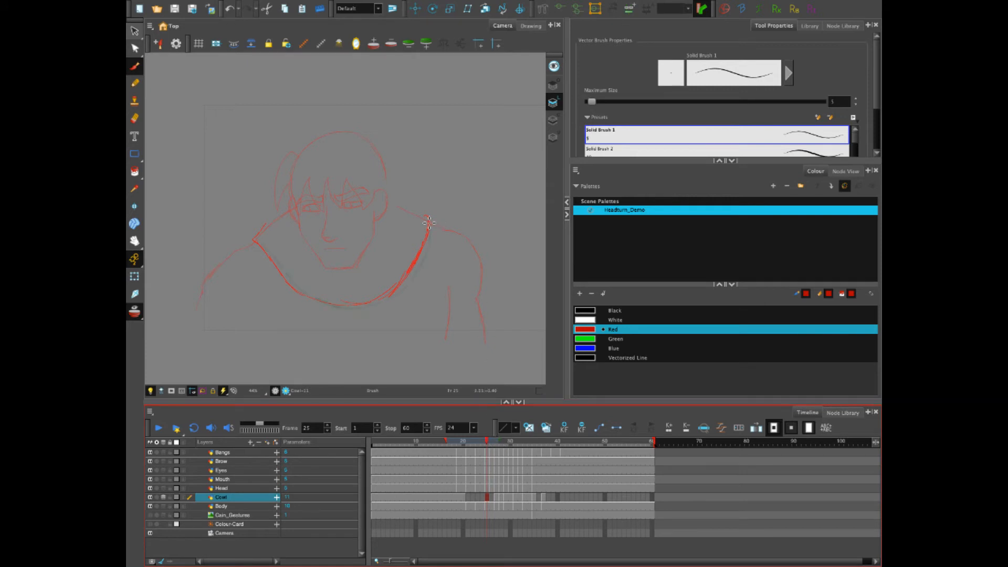
Draw the in-between neckline at frame 25 with the Brush, from the right-hand tip around to the left-hand corner.
{"action": "left_click_drag", "start_coordinate": [427, 216], "coordinate": [421, 253]}
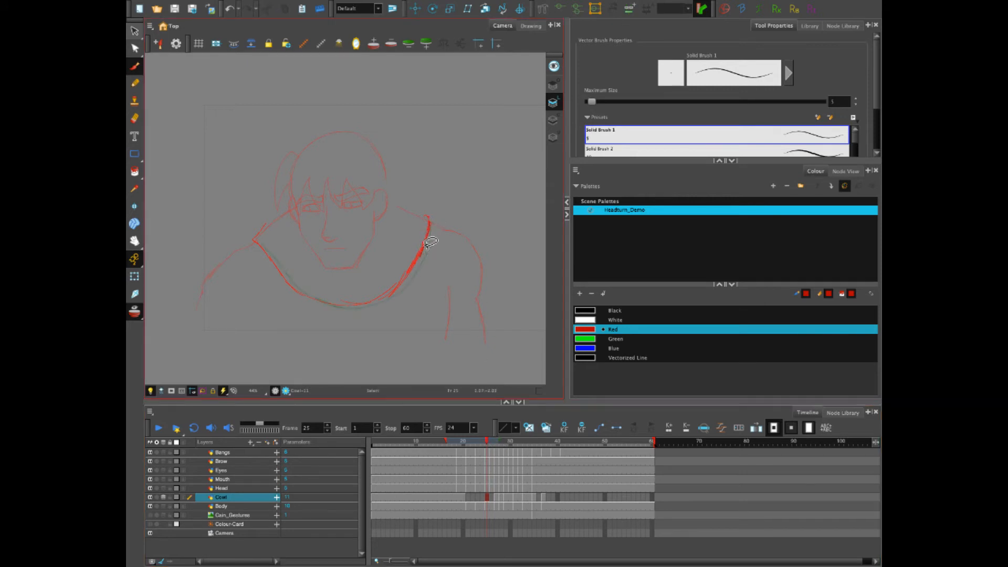
{"action": "key", "text": "alt+b"}
{"action": "mouse_move", "coordinate": [407, 279]}
{"action": "left_mouse_down"}
{"action": "mouse_move", "coordinate": [349, 307]}
{"action": "mouse_move", "coordinate": [309, 298]}
{"action": "mouse_move", "coordinate": [249, 239]}
{"action": "left_mouse_up"}
{"action": "left_click_drag", "start_coordinate": [300, 295], "coordinate": [367, 308]}
{"action": "mouse_move", "coordinate": [297, 289]}
{"action": "left_mouse_down"}
{"action": "mouse_move", "coordinate": [365, 304]}
{"action": "mouse_move", "coordinate": [356, 306]}
{"action": "mouse_move", "coordinate": [390, 279]}
{"action": "left_mouse_up"}
{"action": "left_click", "coordinate": [493, 497]}
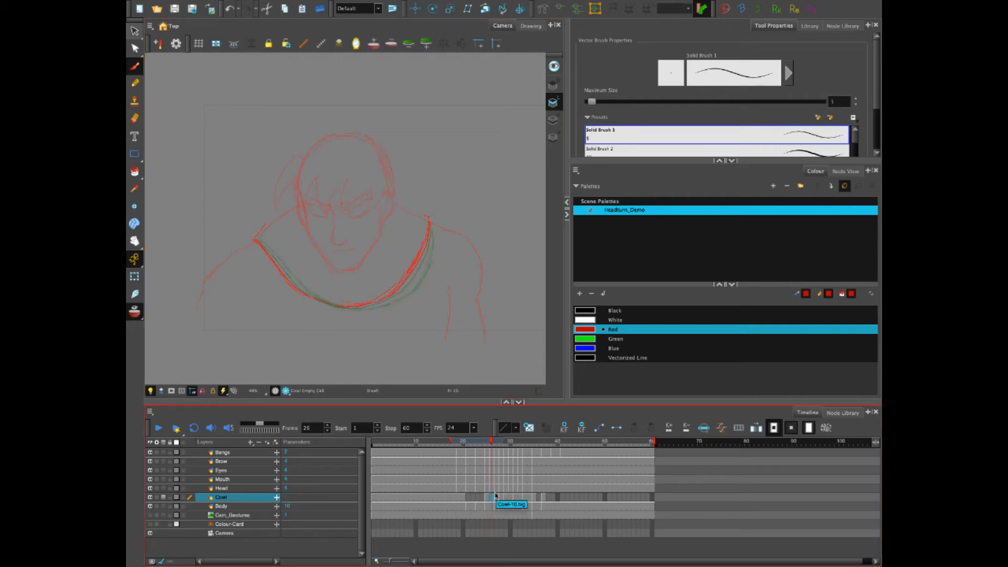
Draw the in-between neckline at frame 23, closely following the starting cowl pose.
{"action": "left_click", "coordinate": [478, 497]}
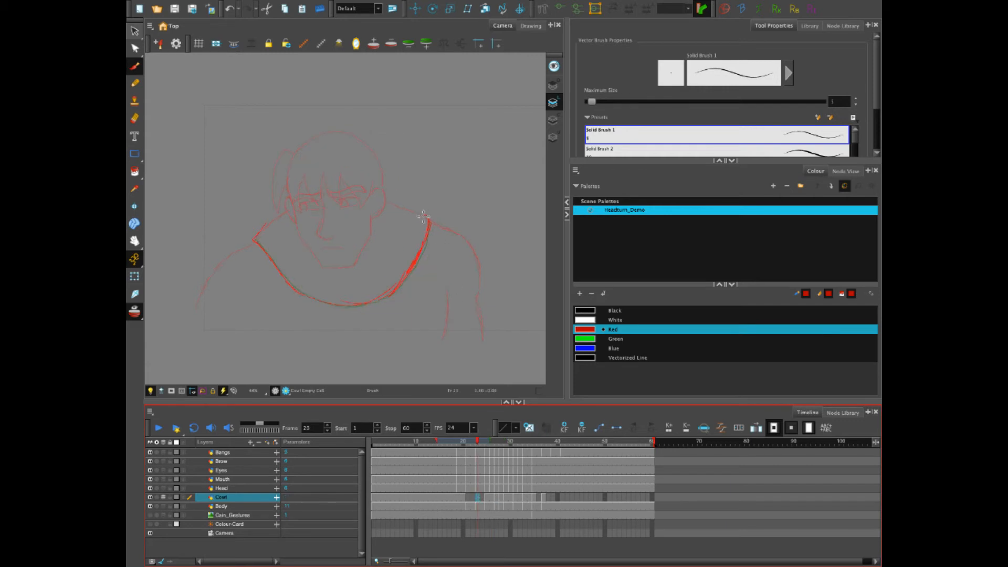
{"action": "mouse_move", "coordinate": [429, 219]}
{"action": "left_mouse_down"}
{"action": "mouse_move", "coordinate": [400, 282]}
{"action": "mouse_move", "coordinate": [364, 303]}
{"action": "mouse_move", "coordinate": [302, 294]}
{"action": "mouse_move", "coordinate": [254, 240]}
{"action": "left_mouse_up"}
{"action": "left_click", "coordinate": [483, 497]}
Clear the held Cowl cells before frame 23 and draw the in-between neckline at frame 21.
{"action": "left_click", "coordinate": [471, 497]}
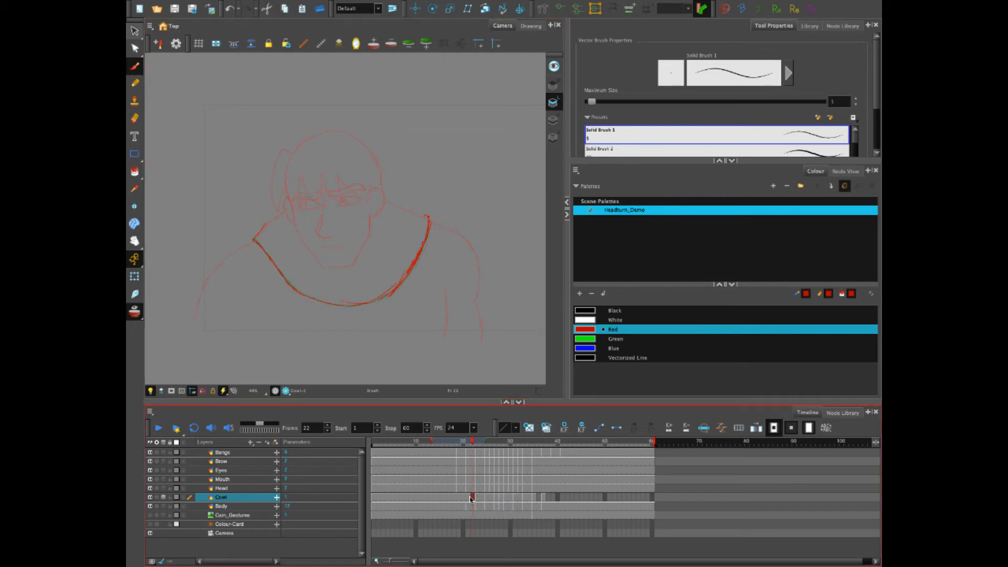
{"action": "key", "text": "Delete"}
{"action": "mouse_move", "coordinate": [255, 241]}
{"action": "left_mouse_down"}
{"action": "mouse_move", "coordinate": [308, 296]}
{"action": "mouse_move", "coordinate": [372, 305]}
{"action": "mouse_move", "coordinate": [359, 305]}
{"action": "mouse_move", "coordinate": [387, 295]}
{"action": "mouse_move", "coordinate": [411, 266]}
{"action": "mouse_move", "coordinate": [404, 280]}
{"action": "mouse_move", "coordinate": [429, 215]}
{"action": "left_mouse_up"}
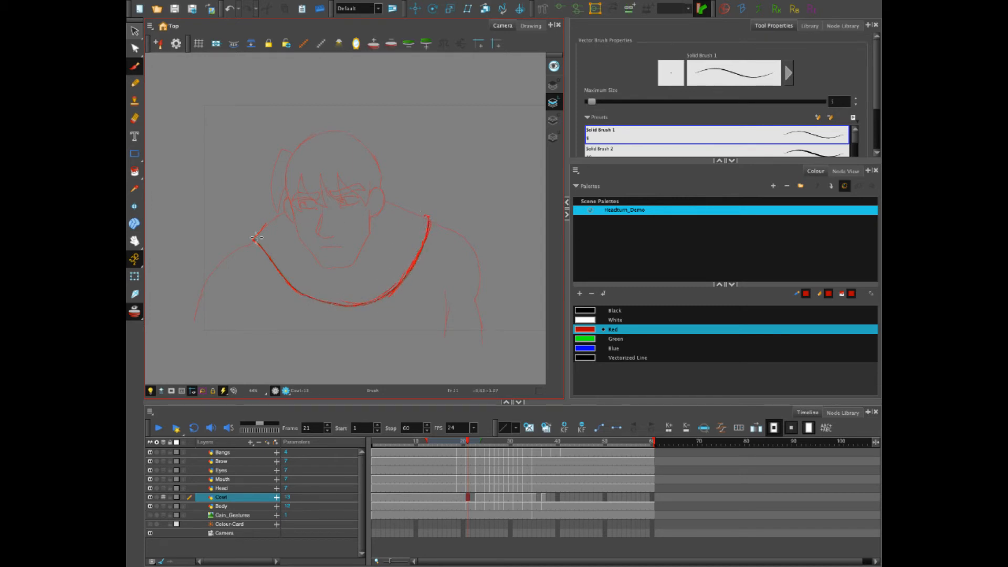
Fill the empty Cowl cells between the neckline drawings and hold the final neckline through frame 60.
{"action": "left_click", "coordinate": [473, 497]}
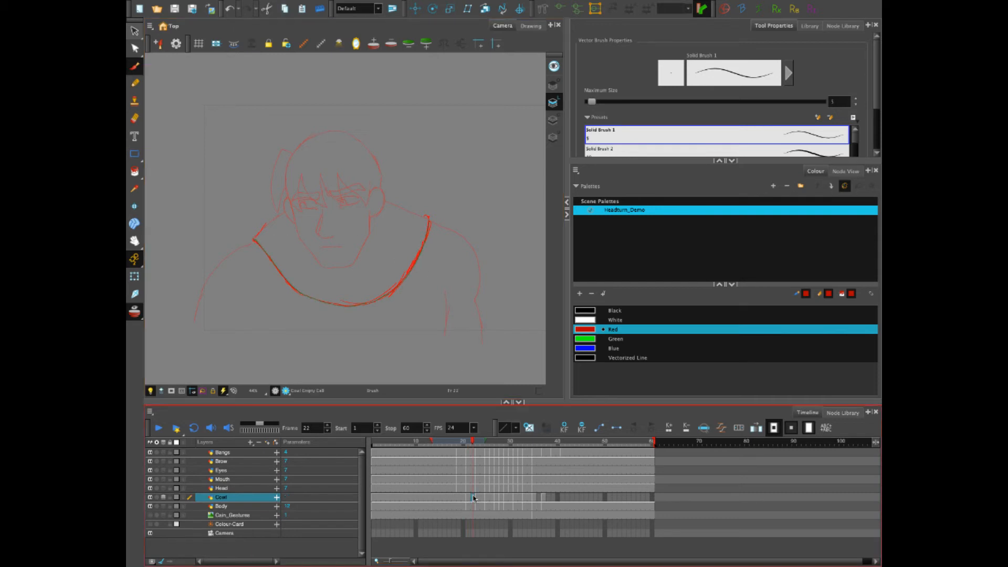
{"action": "key", "text": "alt+shift+r"}
{"action": "left_click", "coordinate": [538, 496]}
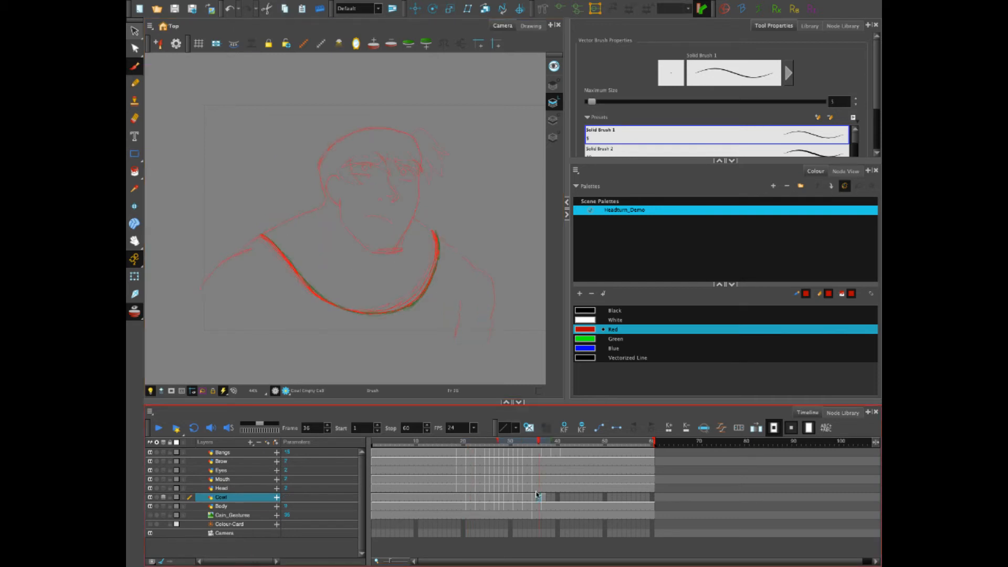
{"action": "left_click", "coordinate": [653, 496]}
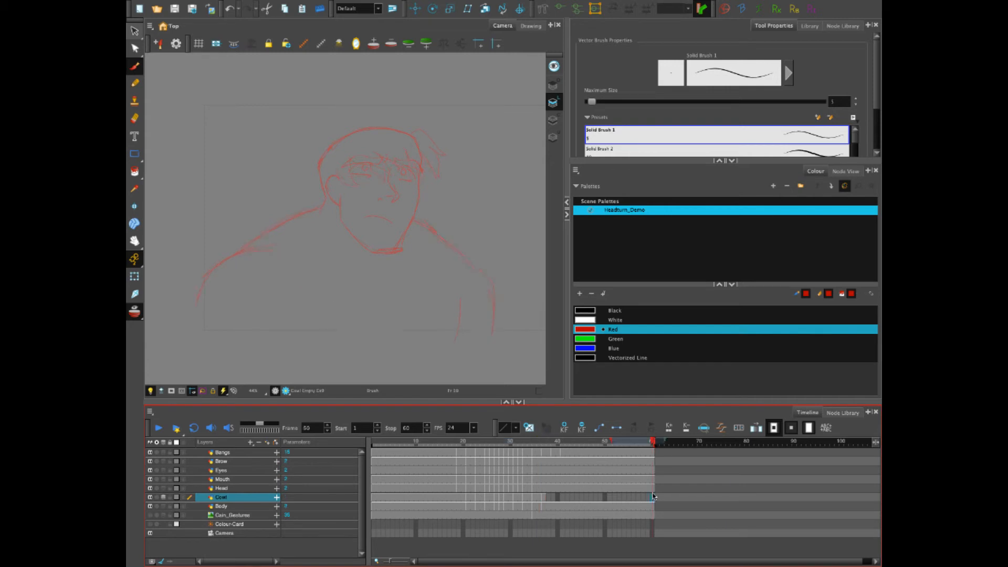
{"action": "key", "text": "alt+shift+r"}
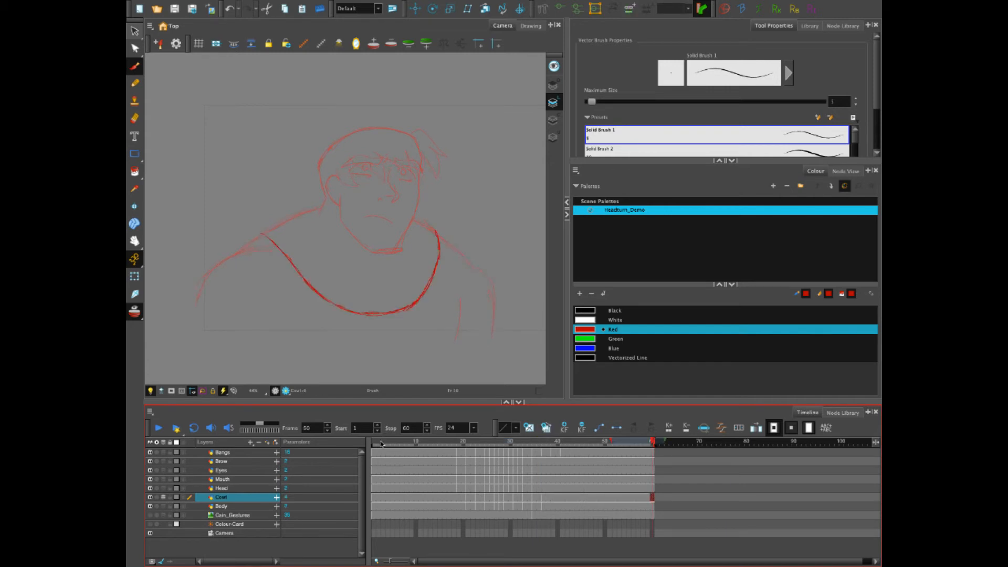
Play the head turn from the beginning to review the Cowl neckline's motion.
{"action": "left_click", "coordinate": [382, 444]}
{"action": "left_click", "coordinate": [157, 428]}
{"action": "left_click", "coordinate": [157, 431]}
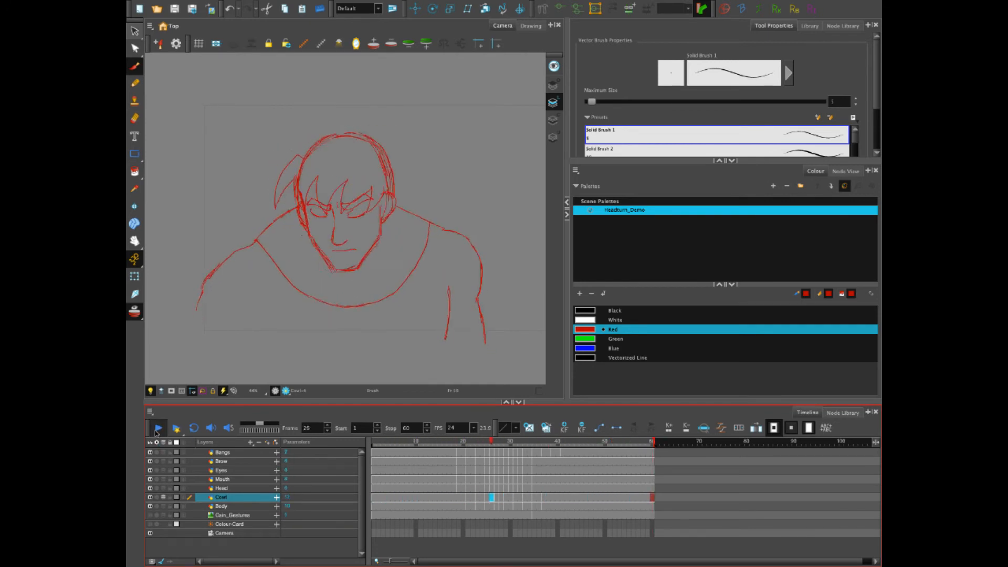
{"action": "left_click", "coordinate": [157, 431]}
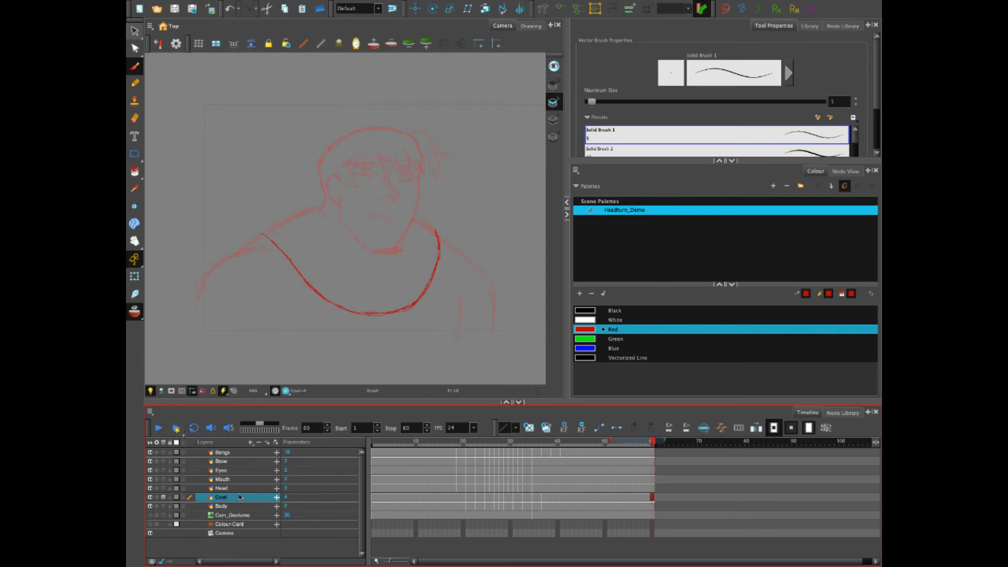
Add a vector drawing layer named ShoulderSleeves above the Cowl layer.
{"action": "left_click", "coordinate": [250, 444]}
{"action": "left_click", "coordinate": [259, 478]}
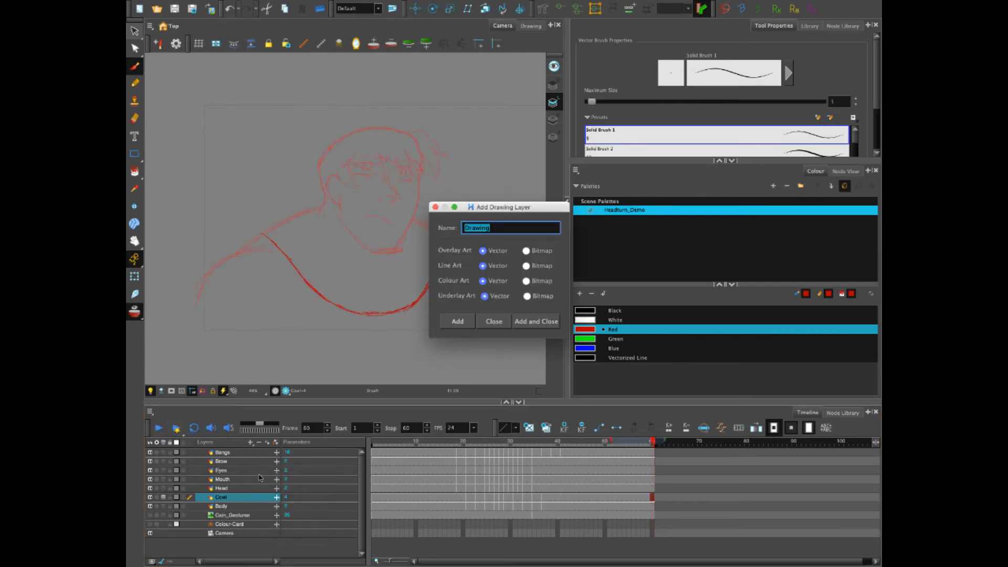
{"action": "type", "text": "ShoulderSleeves"}
{"action": "key", "text": "Return"}
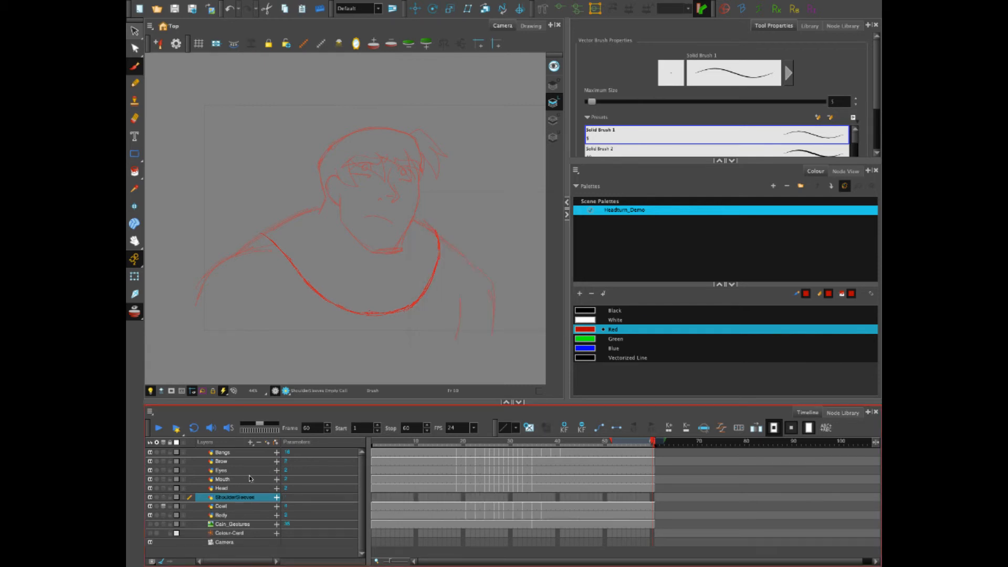
Show the Cain_Gestures rough sketch as a reference and turn off onion skin on the Cowl layer.
{"action": "left_click", "coordinate": [225, 515]}
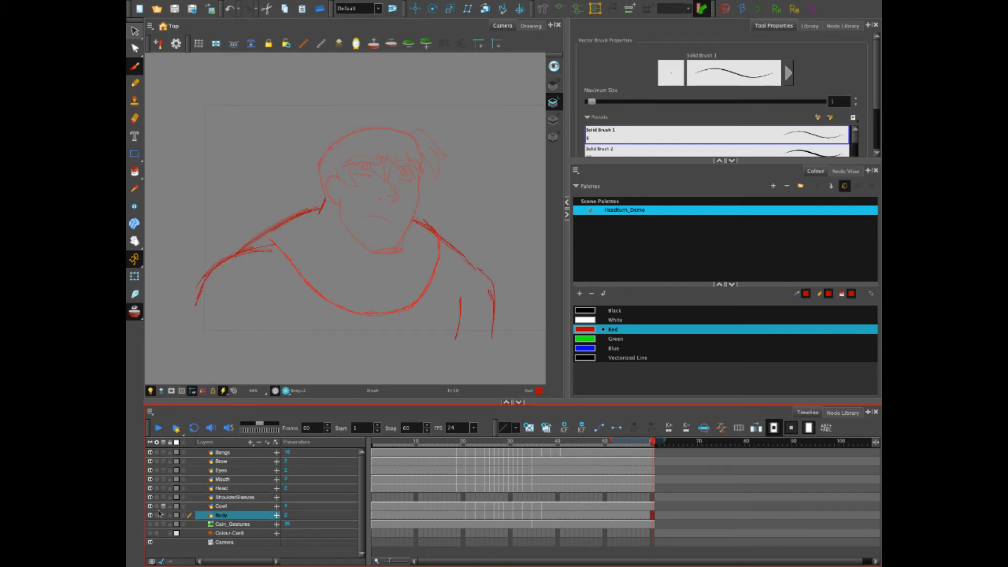
{"action": "left_click", "coordinate": [151, 525]}
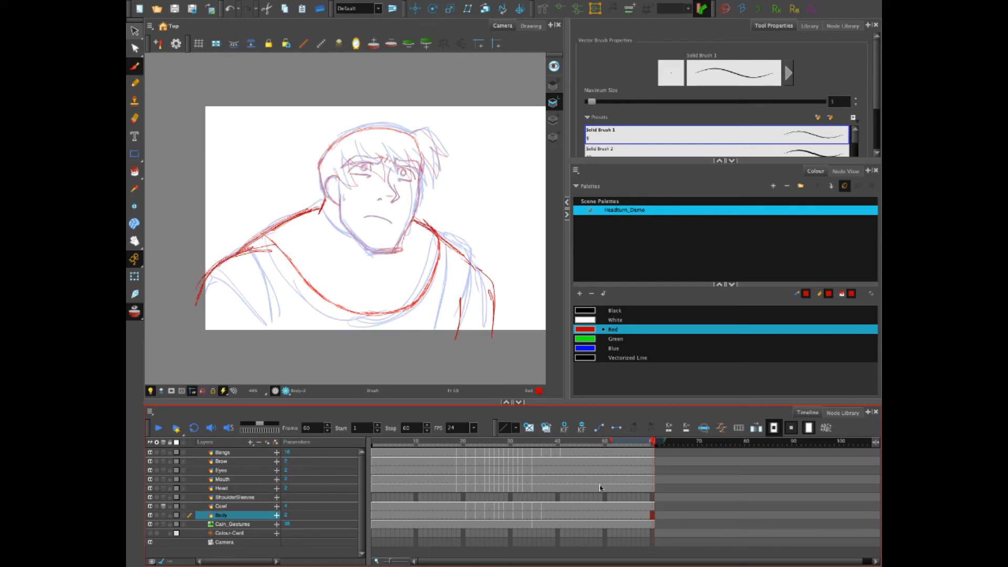
{"action": "left_click", "coordinate": [376, 497]}
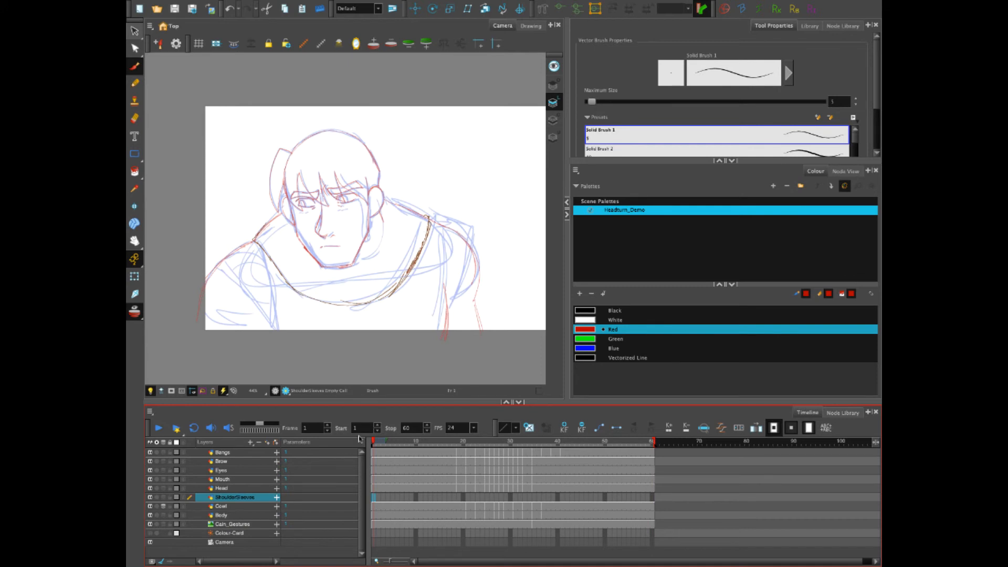
{"action": "left_click", "coordinate": [163, 507]}
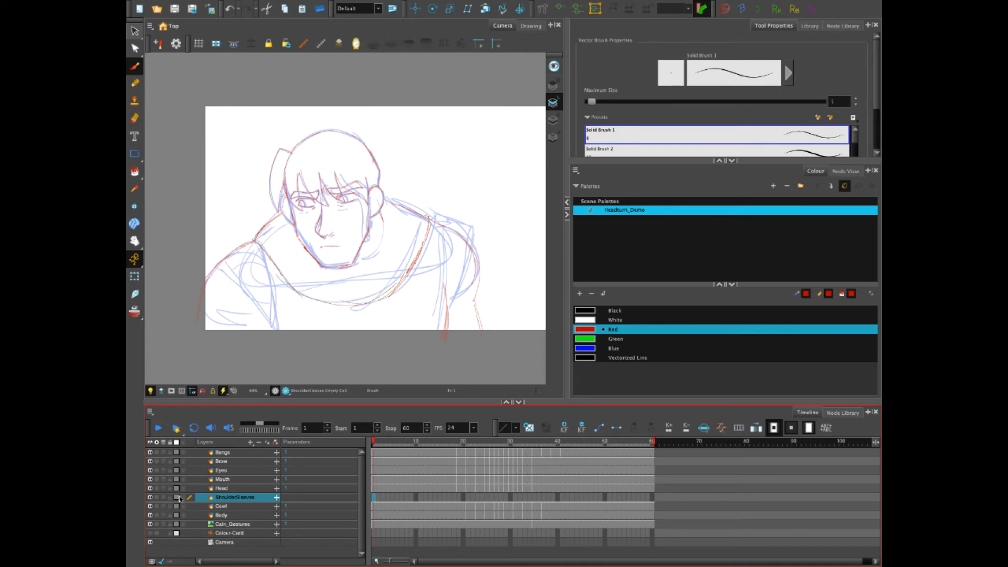
Draw both shoulder sleeves at frame 1 of the ShoulderSleeves layer with the Brush, tracing the rough sketch.
{"action": "mouse_move", "coordinate": [222, 261]}
{"action": "left_mouse_down"}
{"action": "mouse_move", "coordinate": [276, 333]}
{"action": "mouse_move", "coordinate": [263, 259]}
{"action": "mouse_move", "coordinate": [267, 271]}
{"action": "mouse_move", "coordinate": [248, 239]}
{"action": "mouse_move", "coordinate": [217, 266]}
{"action": "mouse_move", "coordinate": [242, 243]}
{"action": "left_mouse_up"}
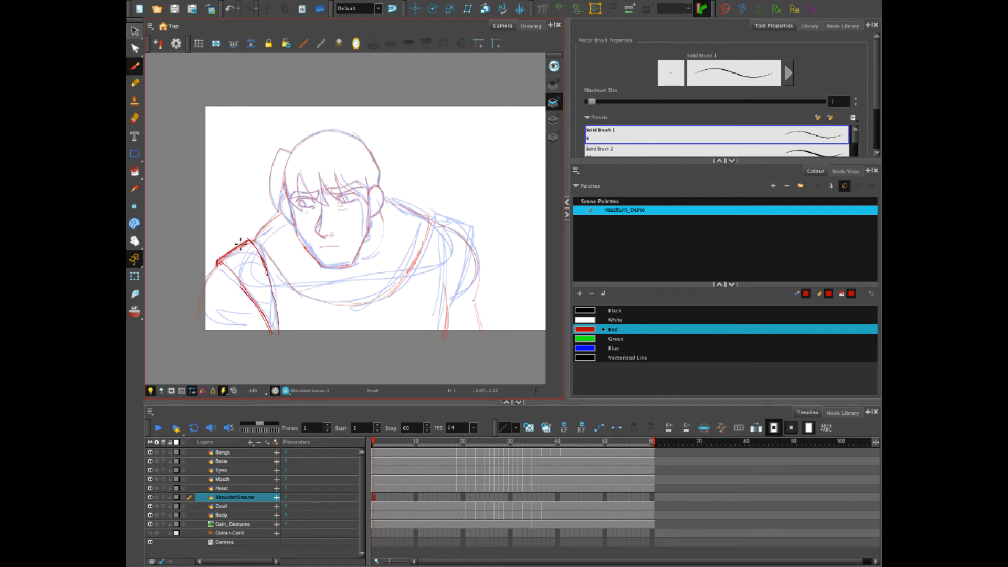
{"action": "mouse_move", "coordinate": [435, 222]}
{"action": "left_mouse_down"}
{"action": "mouse_move", "coordinate": [445, 278]}
{"action": "mouse_move", "coordinate": [435, 220]}
{"action": "mouse_move", "coordinate": [474, 232]}
{"action": "mouse_move", "coordinate": [449, 315]}
{"action": "mouse_move", "coordinate": [462, 270]}
{"action": "left_mouse_up"}
{"action": "mouse_move", "coordinate": [439, 214]}
{"action": "left_mouse_down"}
{"action": "mouse_move", "coordinate": [480, 239]}
{"action": "mouse_move", "coordinate": [474, 233]}
{"action": "left_mouse_up"}
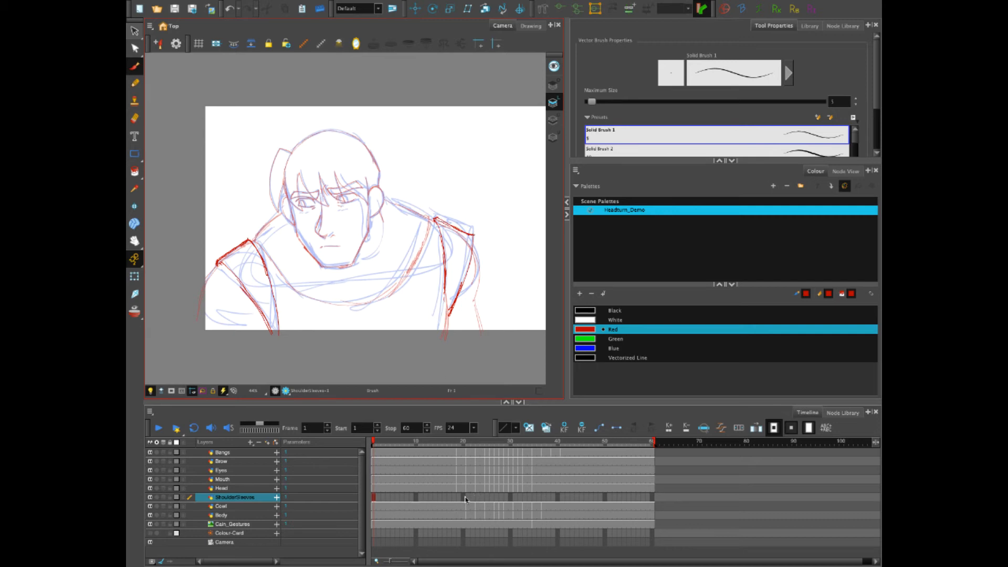
Hide the Cain_Gestures layer and draw the right-hand and left-hand shoulder sleeves at frame 37 of ShoulderSleeves.
{"action": "left_click_drag", "start_coordinate": [535, 500], "coordinate": [544, 500]}
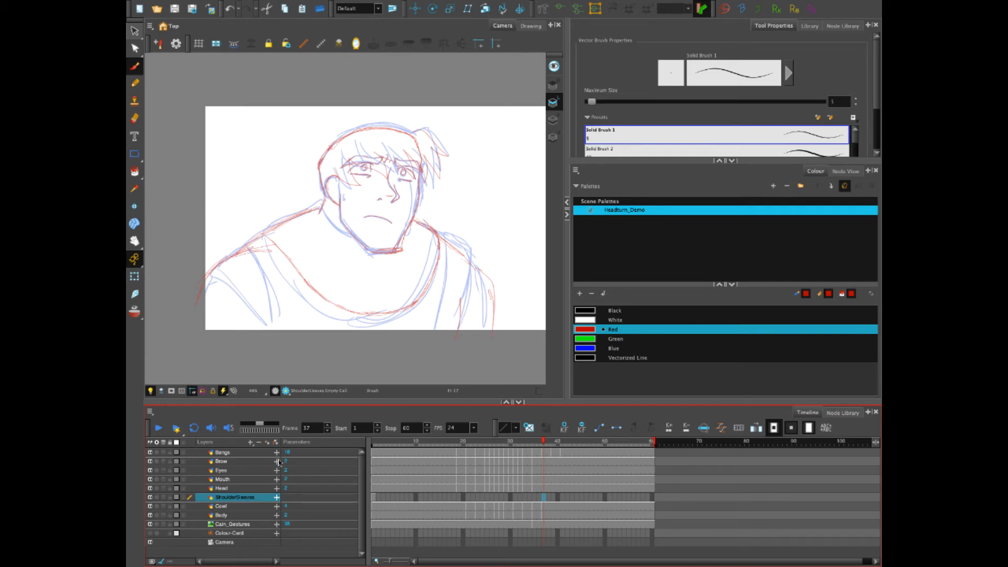
{"action": "left_click", "coordinate": [150, 525]}
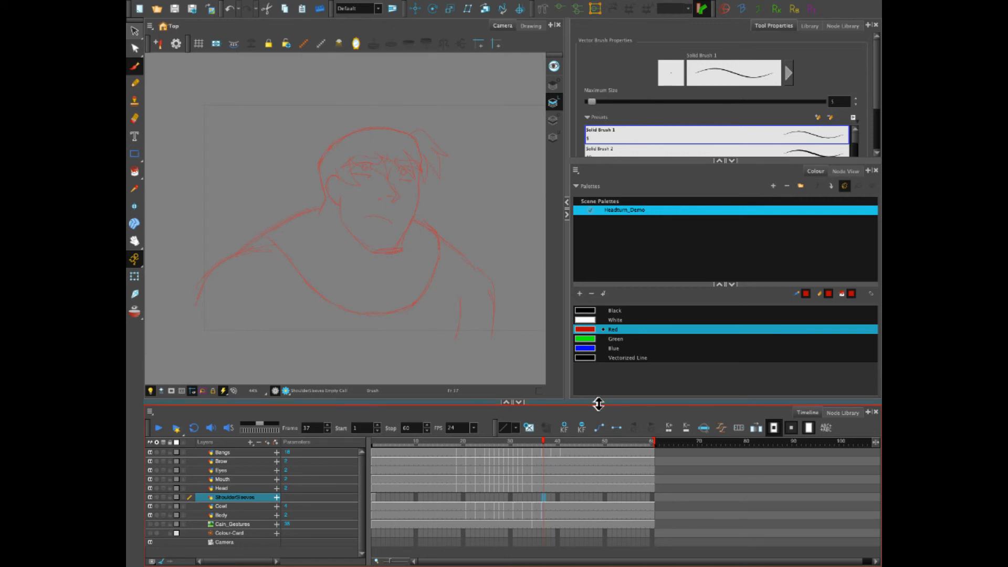
{"action": "mouse_move", "coordinate": [460, 253]}
{"action": "left_mouse_down"}
{"action": "mouse_move", "coordinate": [462, 308]}
{"action": "mouse_move", "coordinate": [461, 280]}
{"action": "mouse_move", "coordinate": [462, 307]}
{"action": "left_mouse_up"}
{"action": "mouse_move", "coordinate": [457, 246]}
{"action": "left_mouse_down"}
{"action": "mouse_move", "coordinate": [487, 270]}
{"action": "mouse_move", "coordinate": [457, 339]}
{"action": "left_mouse_up"}
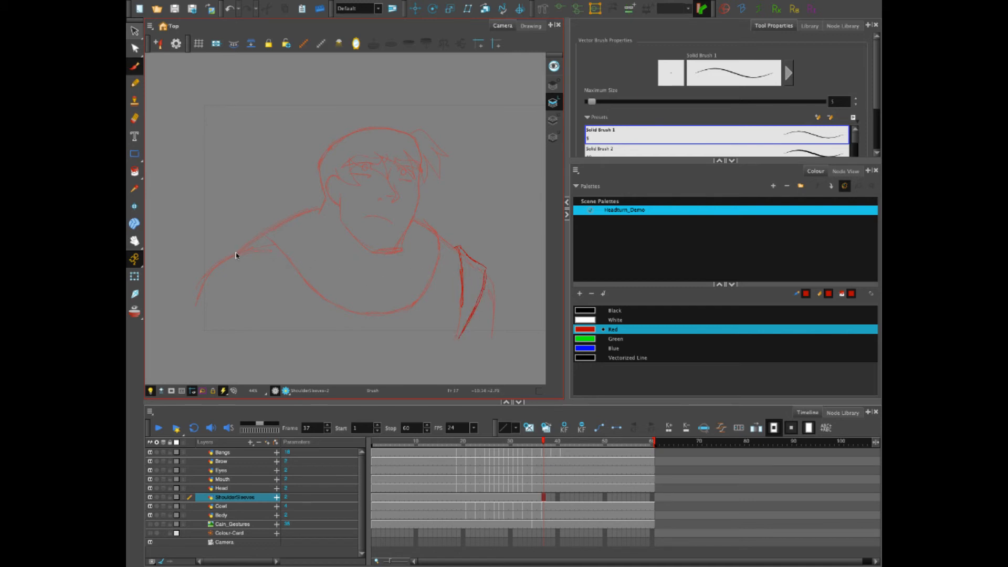
{"action": "mouse_move", "coordinate": [232, 257]}
{"action": "left_mouse_down"}
{"action": "mouse_move", "coordinate": [261, 294]}
{"action": "mouse_move", "coordinate": [271, 336]}
{"action": "mouse_move", "coordinate": [265, 311]}
{"action": "mouse_move", "coordinate": [231, 260]}
{"action": "mouse_move", "coordinate": [223, 263]}
{"action": "mouse_move", "coordinate": [252, 237]}
{"action": "mouse_move", "coordinate": [281, 338]}
{"action": "left_mouse_up"}
{"action": "left_click_drag", "start_coordinate": [257, 243], "coordinate": [279, 336]}
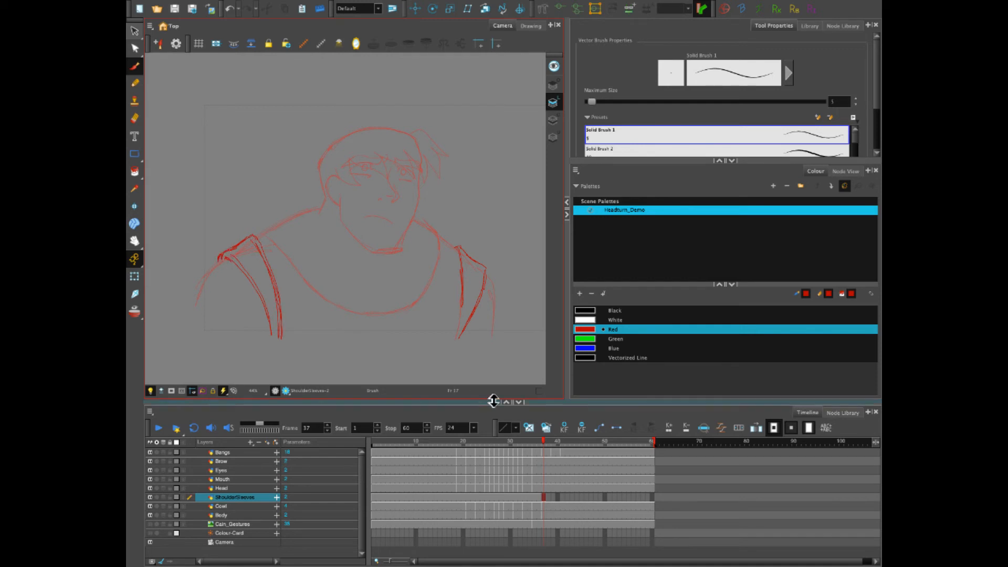
Lasso and delete the left-hand sleeve from the ShoulderSleeves drawing at frame 37.
{"action": "left_click", "coordinate": [543, 496]}
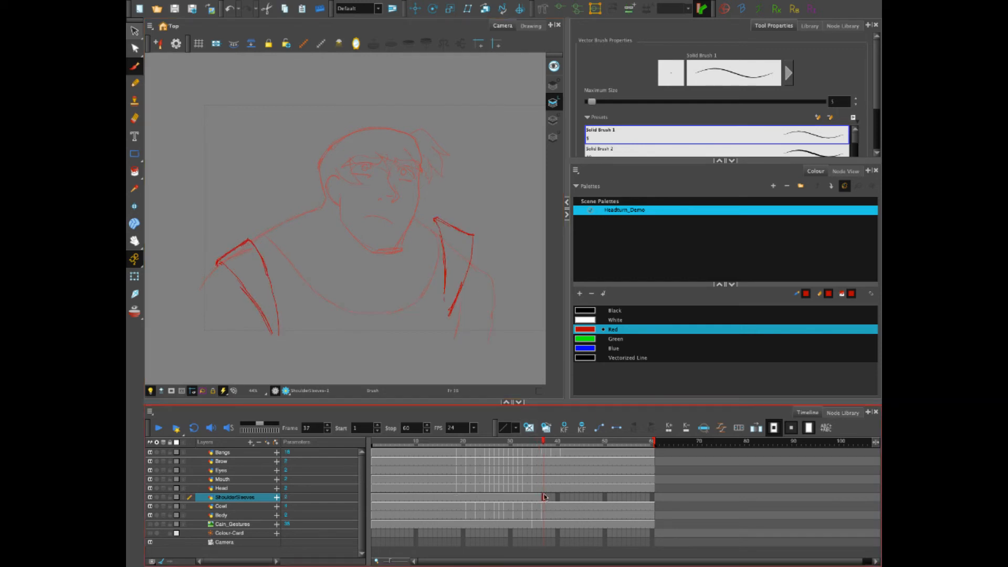
{"action": "left_click", "coordinate": [135, 32]}
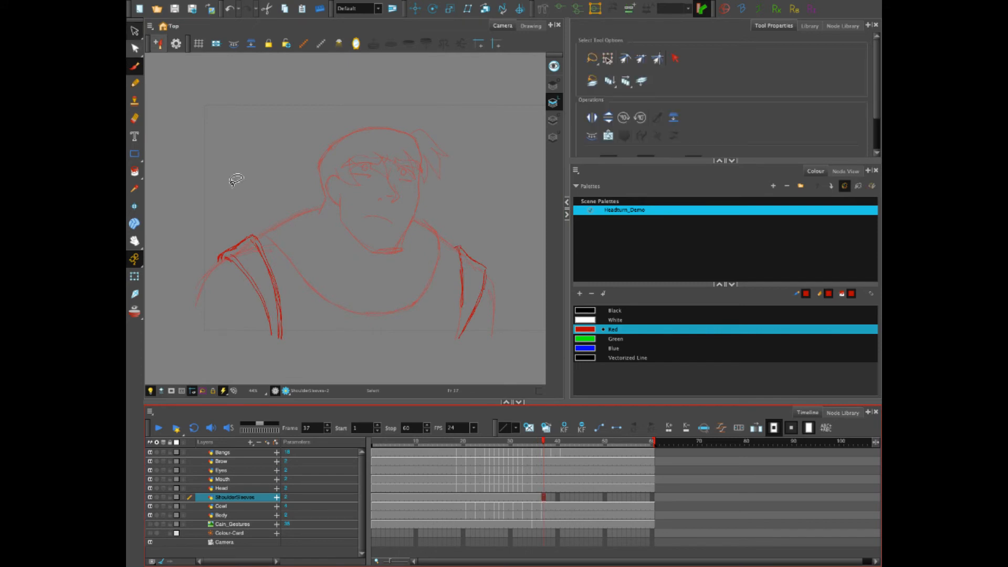
{"action": "left_click_drag", "start_coordinate": [221, 232], "coordinate": [291, 364]}
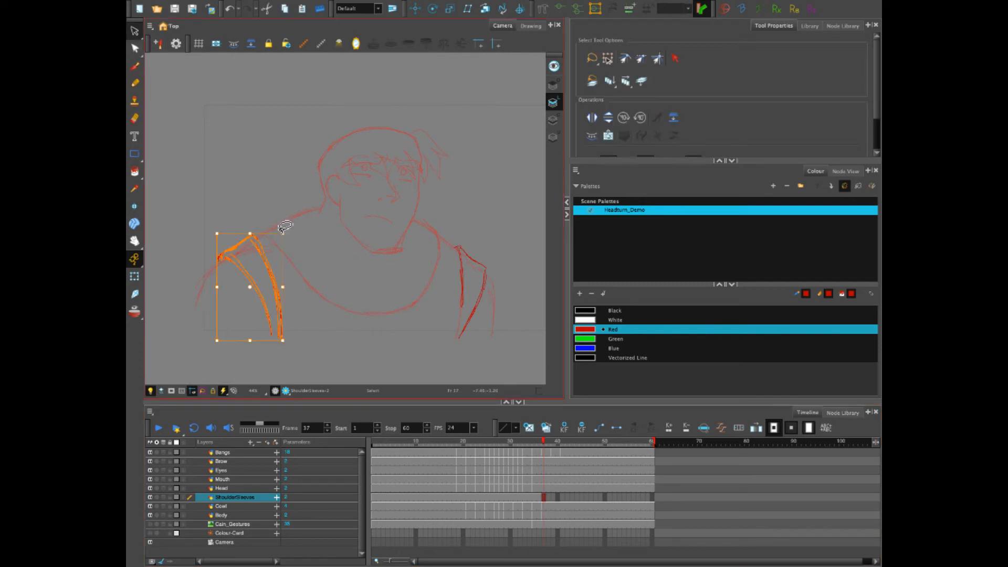
{"action": "key", "text": "Delete"}
{"action": "left_click", "coordinate": [542, 445]}
{"action": "mouse_move", "coordinate": [542, 445]}
{"action": "left_mouse_down"}
{"action": "mouse_move", "coordinate": [419, 462]}
{"action": "mouse_move", "coordinate": [544, 467]}
{"action": "left_mouse_up"}
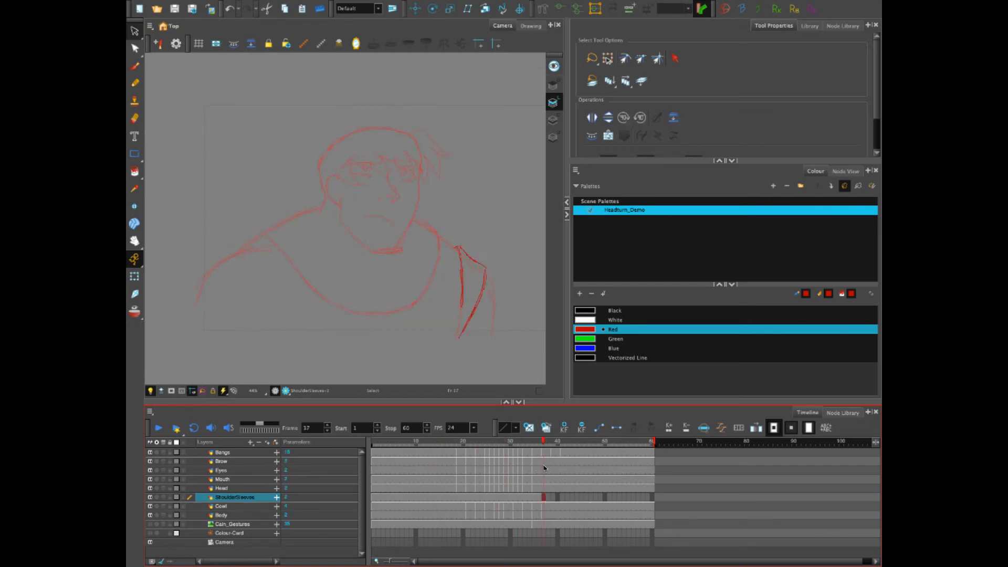
Turn on onion skin for ShoulderSleeves and redraw the left-hand sleeve at frame 37 against the frame 1 pose.
{"action": "left_click", "coordinate": [135, 311]}
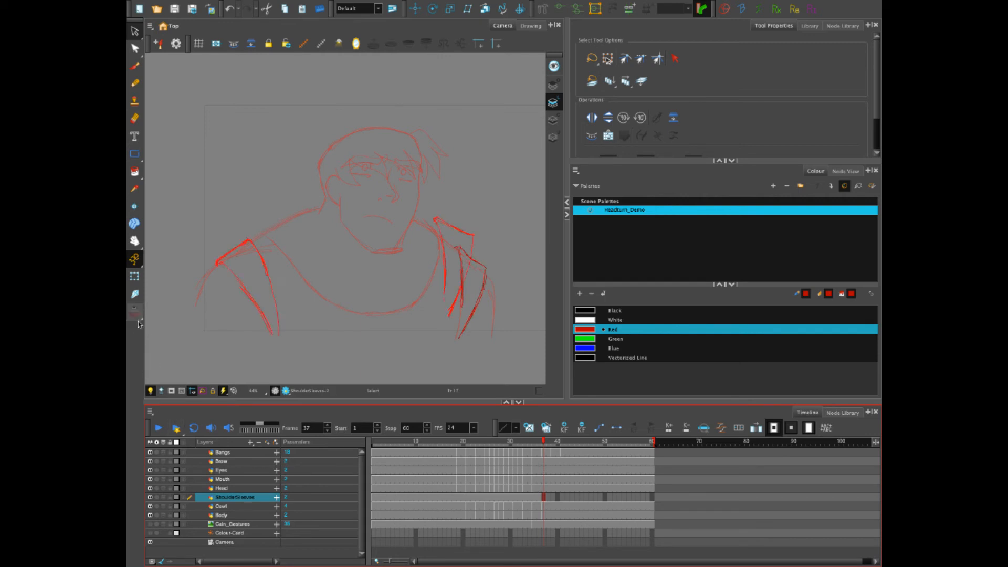
{"action": "mouse_move", "coordinate": [544, 451]}
{"action": "left_mouse_down"}
{"action": "mouse_move", "coordinate": [420, 453]}
{"action": "mouse_move", "coordinate": [544, 452]}
{"action": "left_mouse_up"}
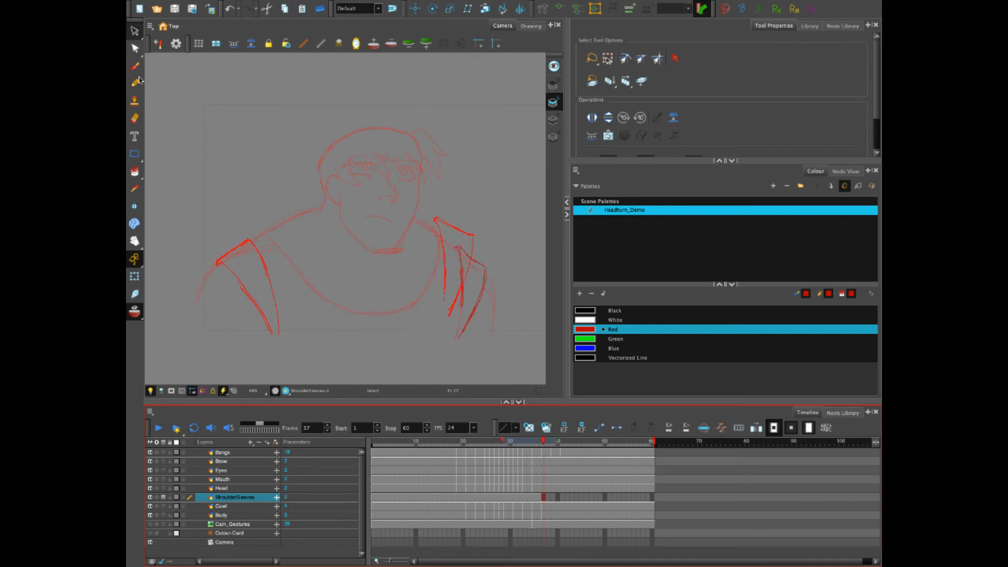
{"action": "key", "text": "alt+b"}
{"action": "mouse_move", "coordinate": [231, 256]}
{"action": "left_mouse_down"}
{"action": "mouse_move", "coordinate": [275, 333]}
{"action": "mouse_move", "coordinate": [248, 278]}
{"action": "mouse_move", "coordinate": [265, 308]}
{"action": "left_mouse_up"}
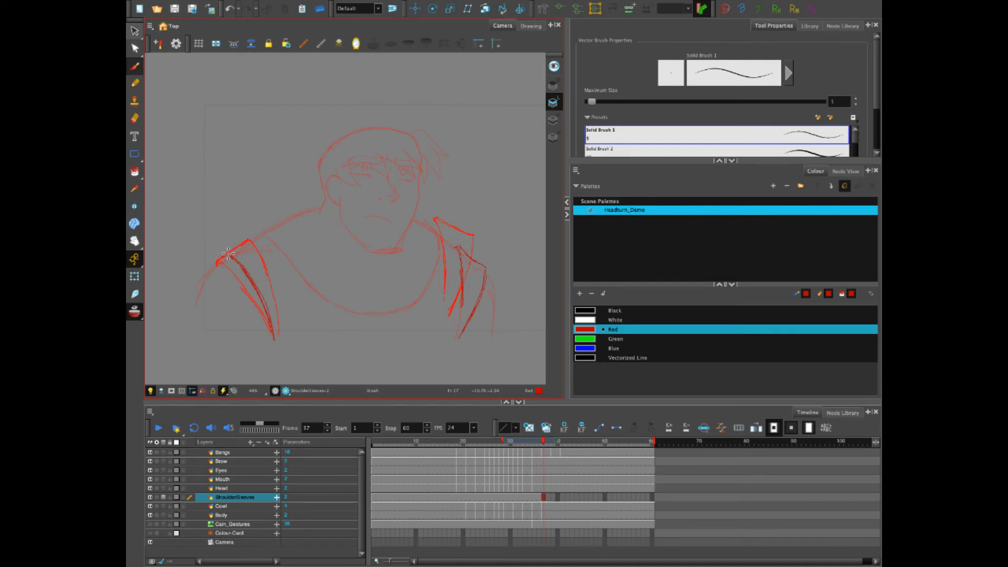
{"action": "mouse_move", "coordinate": [225, 254]}
{"action": "left_mouse_down"}
{"action": "mouse_move", "coordinate": [258, 231]}
{"action": "mouse_move", "coordinate": [225, 255]}
{"action": "mouse_move", "coordinate": [256, 234]}
{"action": "mouse_move", "coordinate": [229, 241]}
{"action": "mouse_move", "coordinate": [260, 229]}
{"action": "left_mouse_up"}
{"action": "key", "text": "alt+b"}
{"action": "mouse_move", "coordinate": [233, 249]}
{"action": "left_mouse_down"}
{"action": "mouse_move", "coordinate": [251, 234]}
{"action": "mouse_move", "coordinate": [266, 247]}
{"action": "mouse_move", "coordinate": [281, 339]}
{"action": "left_mouse_up"}
{"action": "left_click_drag", "start_coordinate": [275, 267], "coordinate": [282, 342]}
{"action": "left_click_drag", "start_coordinate": [279, 303], "coordinate": [255, 229]}
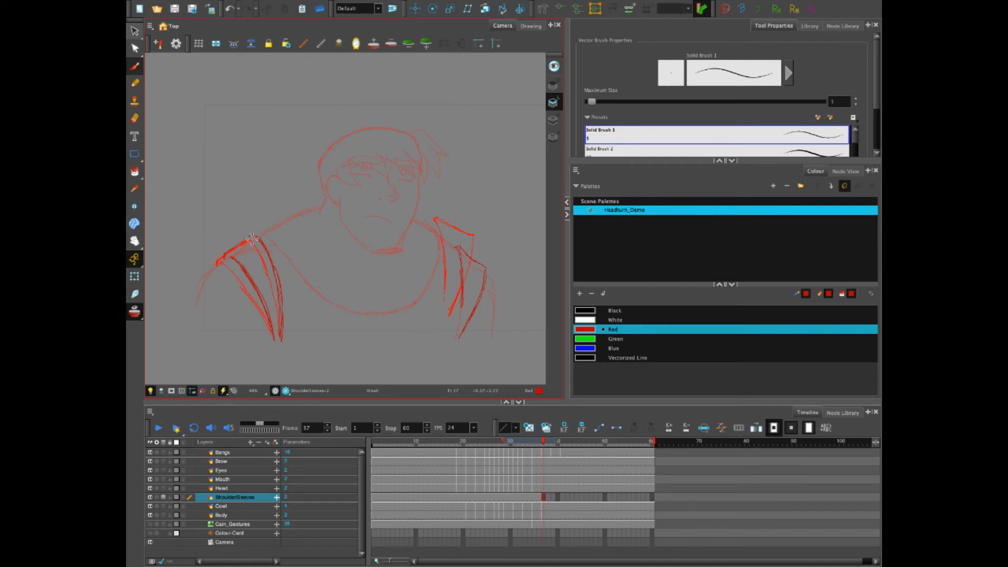
Hold the frame 37 sleeves through frame 60 and clear the held ShoulderSleeves cells at frames 21 to 36.
{"action": "left_click", "coordinate": [653, 497]}
{"action": "key", "text": "F5"}
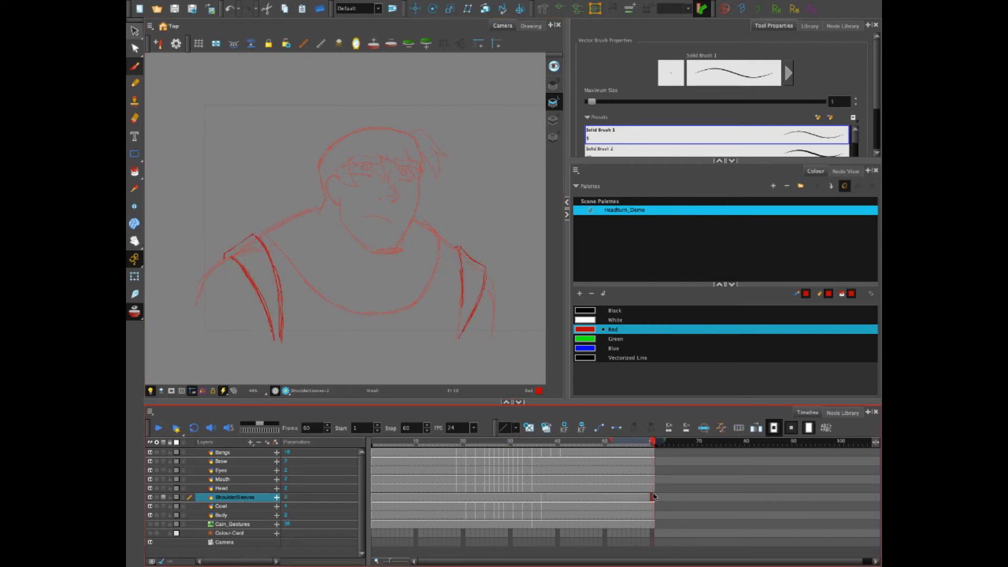
{"action": "left_click", "coordinate": [536, 496]}
{"action": "left_click", "coordinate": [472, 496], "text": "shift"}
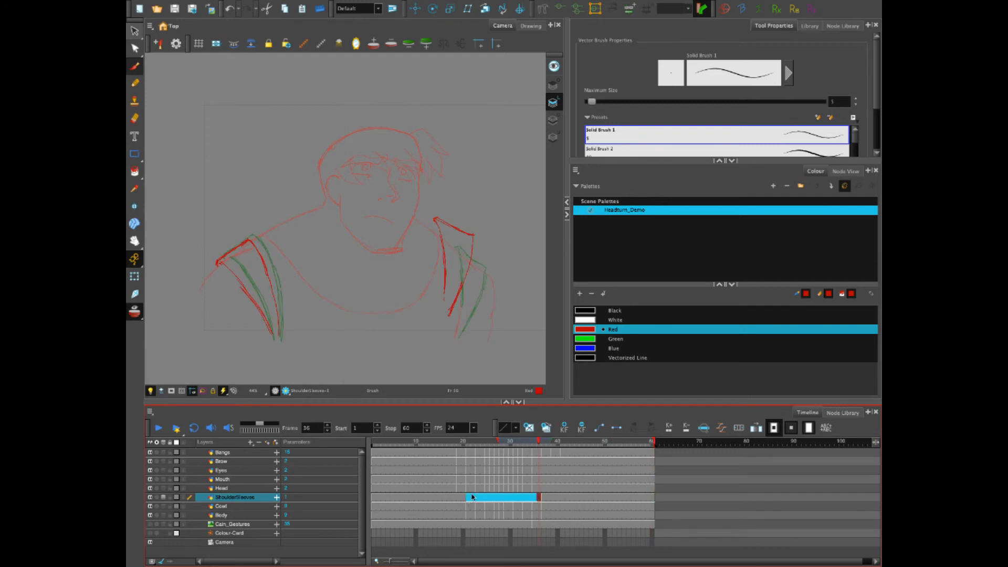
{"action": "key", "text": "Delete"}
Draw the left-hand sleeve in-between at frame 28, with onion skin reaching the frame 37 key.
{"action": "left_click", "coordinate": [507, 498]}
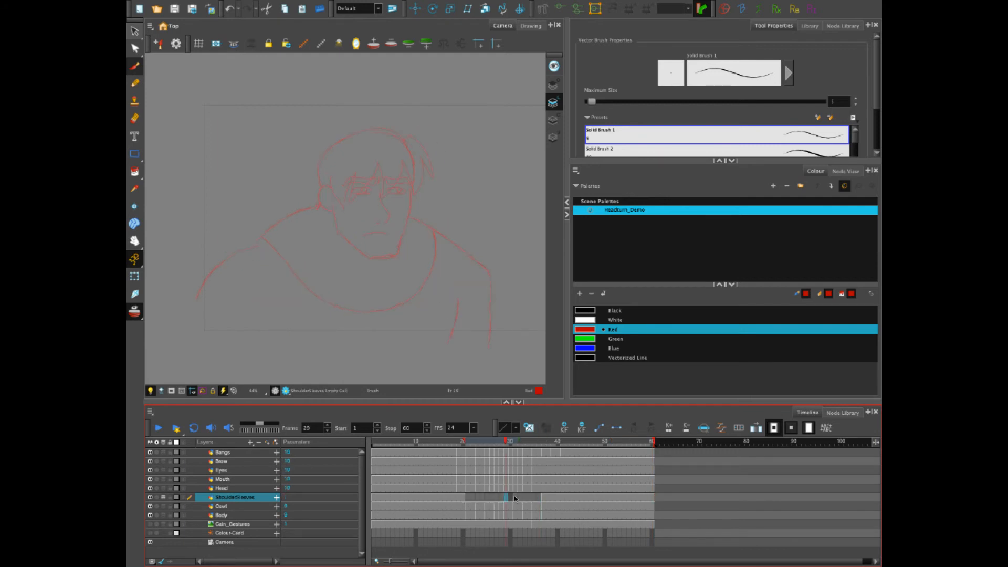
{"action": "left_click", "coordinate": [501, 498]}
{"action": "left_click_drag", "start_coordinate": [510, 441], "coordinate": [545, 447]}
{"action": "left_click_drag", "start_coordinate": [229, 257], "coordinate": [273, 334]}
{"action": "left_click_drag", "start_coordinate": [257, 235], "coordinate": [279, 331]}
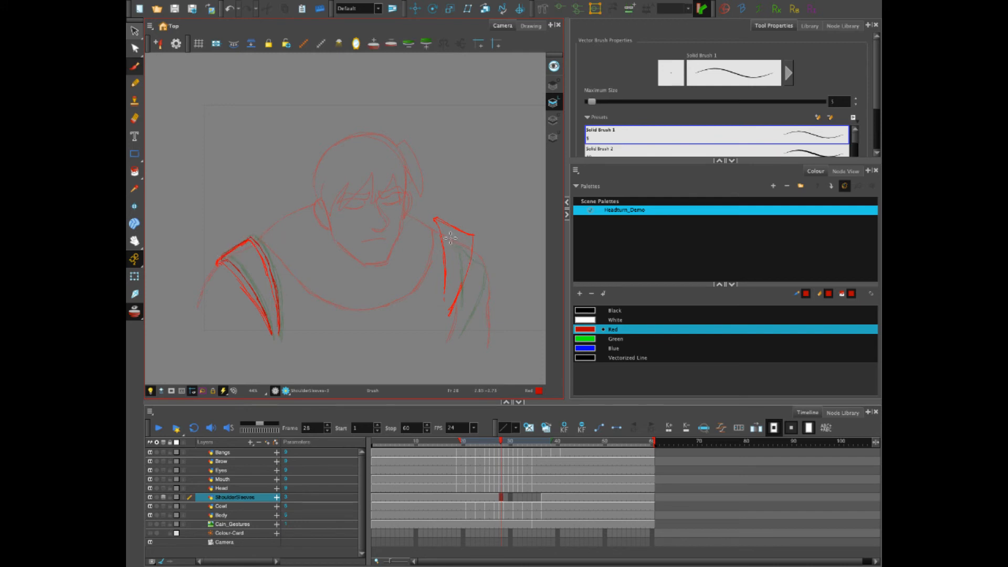
Draw the right-hand sleeve in-between at frame 28, midway between the two onion-skinned poses.
{"action": "left_click_drag", "start_coordinate": [447, 236], "coordinate": [456, 305]}
{"action": "mouse_move", "coordinate": [450, 233]}
{"action": "left_mouse_down"}
{"action": "mouse_move", "coordinate": [480, 250]}
{"action": "mouse_move", "coordinate": [479, 274]}
{"action": "mouse_move", "coordinate": [448, 335]}
{"action": "left_mouse_up"}
{"action": "mouse_move", "coordinate": [477, 294]}
{"action": "left_mouse_down"}
{"action": "mouse_move", "coordinate": [454, 329]}
{"action": "mouse_move", "coordinate": [484, 264]}
{"action": "mouse_move", "coordinate": [461, 321]}
{"action": "mouse_move", "coordinate": [479, 268]}
{"action": "mouse_move", "coordinate": [475, 291]}
{"action": "left_mouse_up"}
{"action": "left_click_drag", "start_coordinate": [479, 248], "coordinate": [449, 336]}
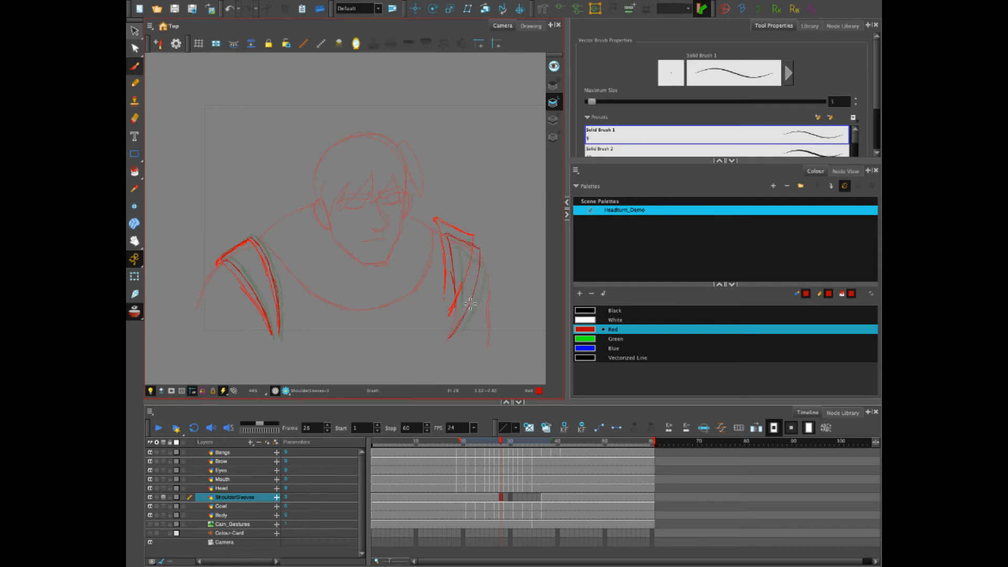
Draw the right-hand sleeve in-between at frame 29 on ShoulderSleeves, with onion skin starting from the frame 28 drawing.
{"action": "left_click", "coordinate": [510, 498]}
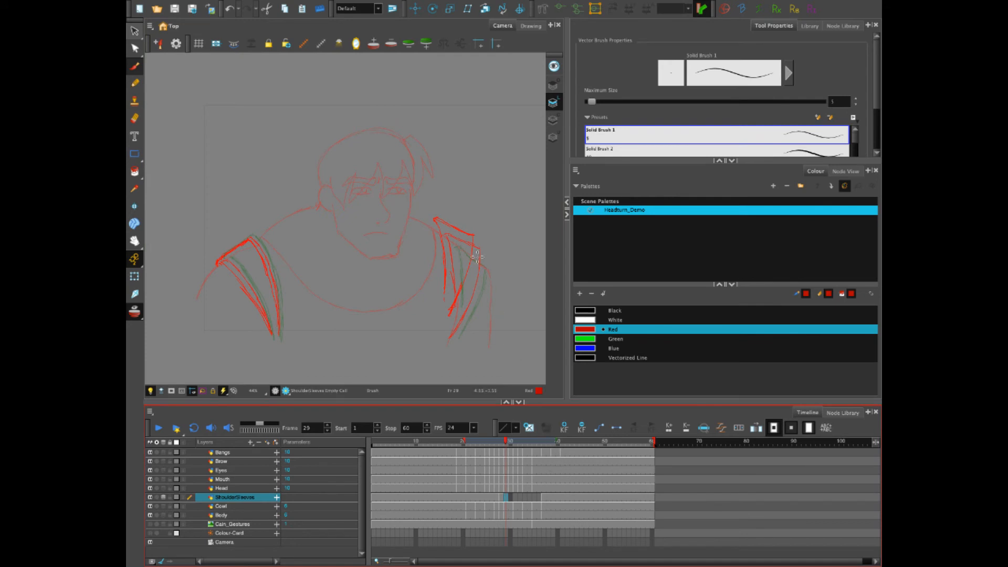
{"action": "left_click_drag", "start_coordinate": [465, 442], "coordinate": [499, 442]}
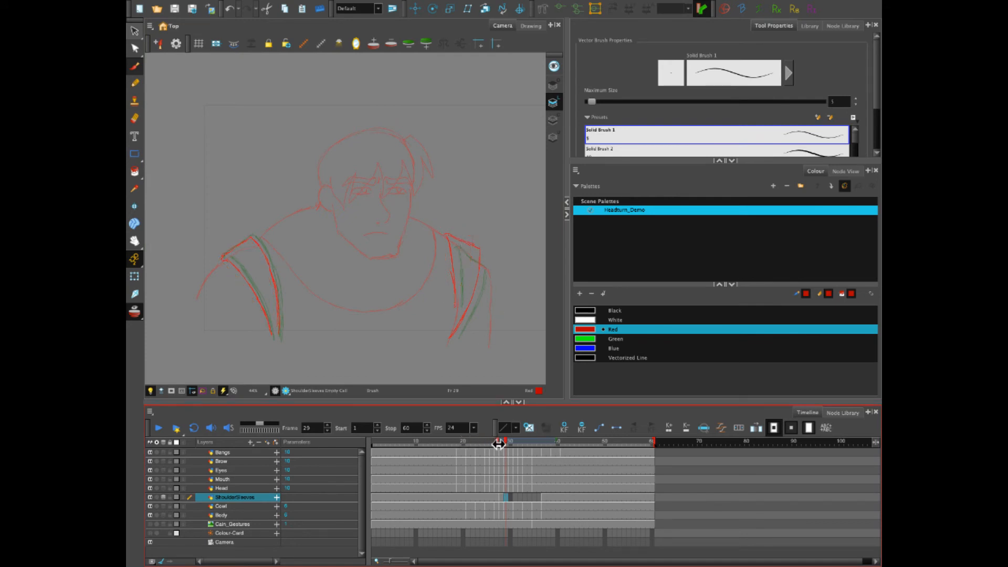
{"action": "left_click_drag", "start_coordinate": [454, 243], "coordinate": [459, 320]}
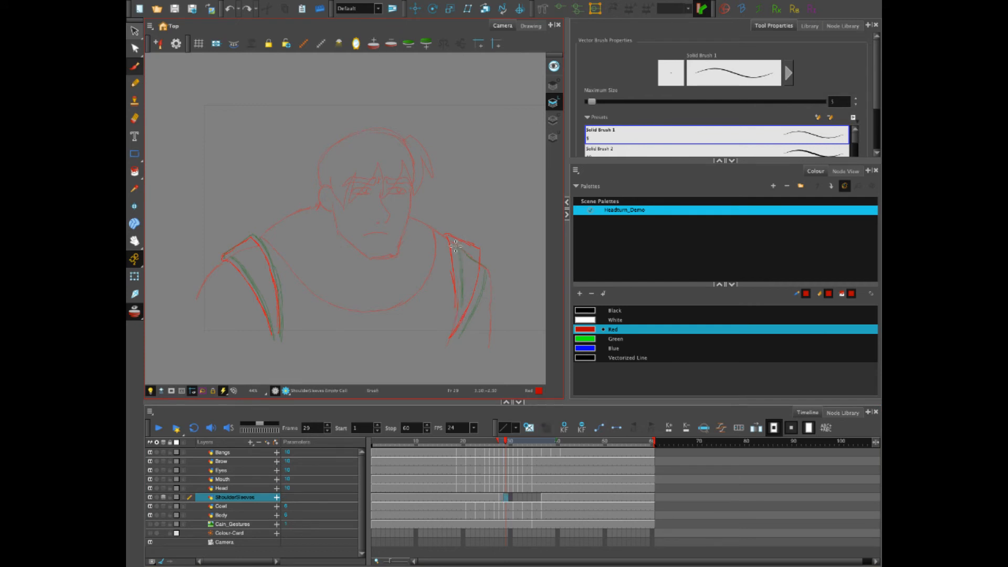
{"action": "left_click_drag", "start_coordinate": [454, 243], "coordinate": [451, 339]}
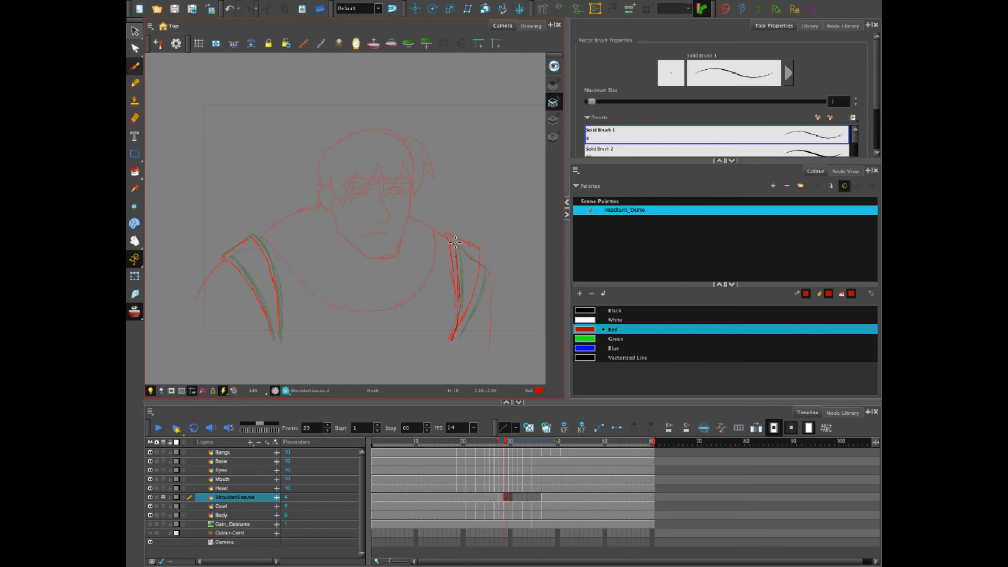
{"action": "mouse_move", "coordinate": [447, 236]}
{"action": "left_mouse_down"}
{"action": "mouse_move", "coordinate": [487, 265]}
{"action": "mouse_move", "coordinate": [452, 341]}
{"action": "left_mouse_up"}
{"action": "key", "text": "ctrl+z"}
{"action": "mouse_move", "coordinate": [482, 259]}
{"action": "left_mouse_down"}
{"action": "mouse_move", "coordinate": [480, 296]}
{"action": "mouse_move", "coordinate": [451, 341]}
{"action": "left_mouse_up"}
Draw the left-hand sleeve in-between at frame 29, slightly closer to the onion-skinned frame 37 key.
{"action": "left_click_drag", "start_coordinate": [234, 263], "coordinate": [273, 336]}
{"action": "key", "text": "ctrl+z"}
{"action": "left_click_drag", "start_coordinate": [232, 260], "coordinate": [273, 336]}
{"action": "left_click_drag", "start_coordinate": [262, 303], "coordinate": [274, 338]}
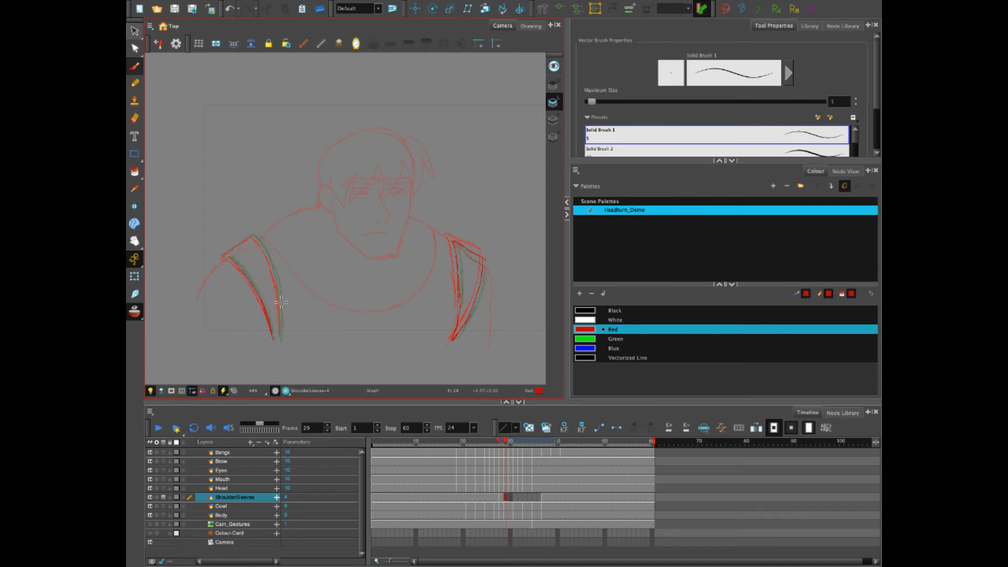
{"action": "left_click_drag", "start_coordinate": [278, 304], "coordinate": [280, 313]}
{"action": "mouse_move", "coordinate": [273, 277]}
{"action": "left_mouse_down"}
{"action": "mouse_move", "coordinate": [254, 237]}
{"action": "mouse_move", "coordinate": [226, 253]}
{"action": "left_mouse_up"}
Draw both sleeves at frame 31 on ShoulderSleeves, with onion skin reaching back only to the frame 29 drawing.
{"action": "key", "text": "period"}
{"action": "key", "text": "period"}
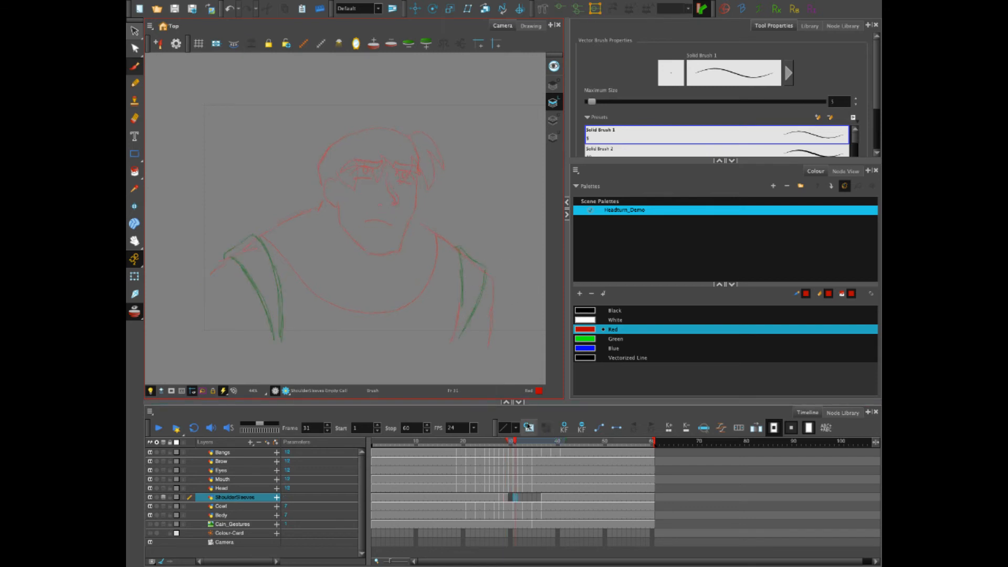
{"action": "left_click", "coordinate": [503, 440]}
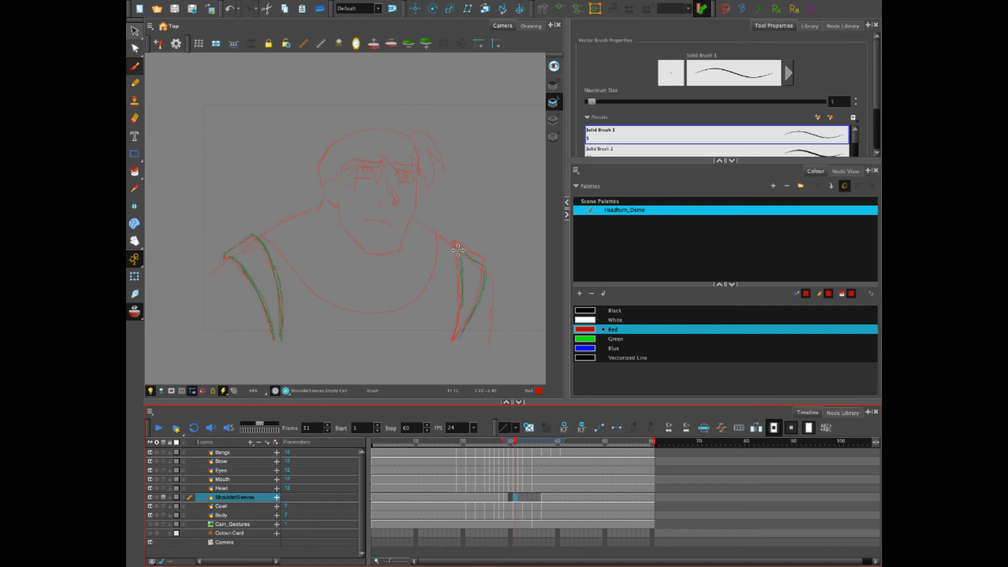
{"action": "left_click_drag", "start_coordinate": [458, 250], "coordinate": [452, 336]}
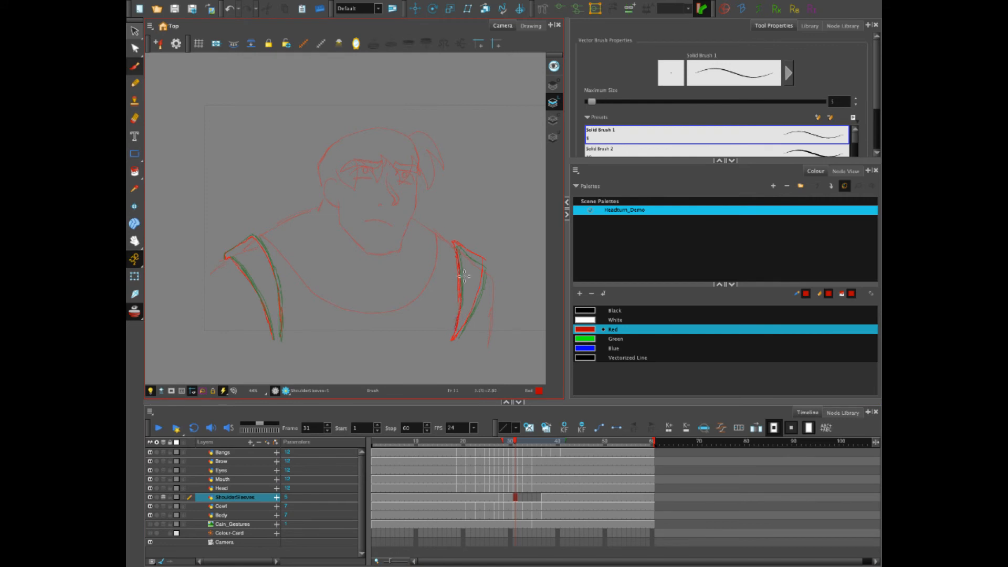
{"action": "mouse_move", "coordinate": [455, 244]}
{"action": "left_mouse_down"}
{"action": "mouse_move", "coordinate": [486, 260]}
{"action": "mouse_move", "coordinate": [456, 337]}
{"action": "left_mouse_up"}
{"action": "left_click_drag", "start_coordinate": [231, 257], "coordinate": [271, 344]}
{"action": "left_click_drag", "start_coordinate": [255, 238], "coordinate": [282, 336]}
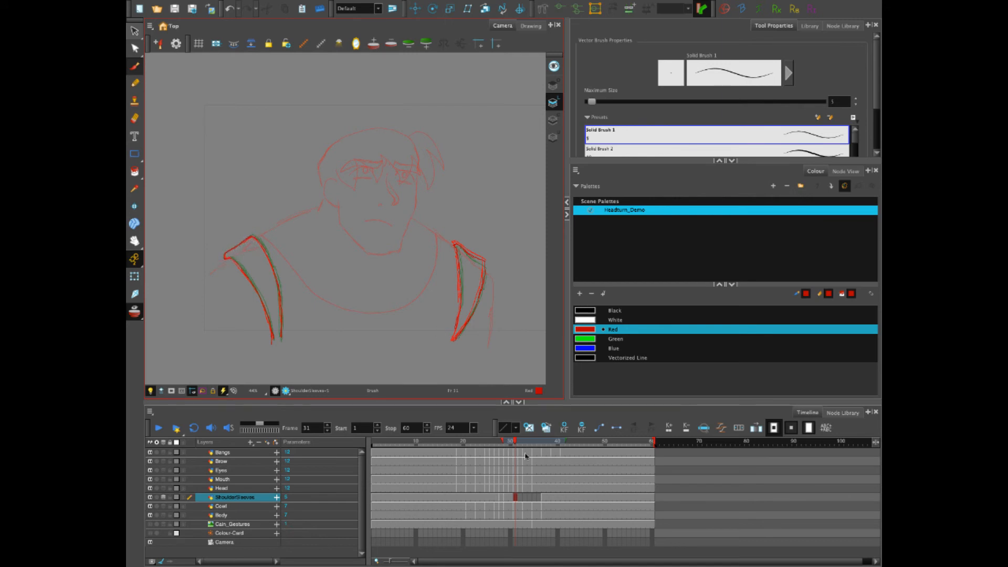
Draw the right-hand sleeve in-between at frame 33, between the frame 31 drawing and the frame 37 key.
{"action": "left_click", "coordinate": [524, 498]}
{"action": "left_click_drag", "start_coordinate": [460, 252], "coordinate": [455, 337]}
{"action": "mouse_move", "coordinate": [456, 245]}
{"action": "left_mouse_down"}
{"action": "mouse_move", "coordinate": [486, 259]}
{"action": "mouse_move", "coordinate": [456, 339]}
{"action": "left_mouse_up"}
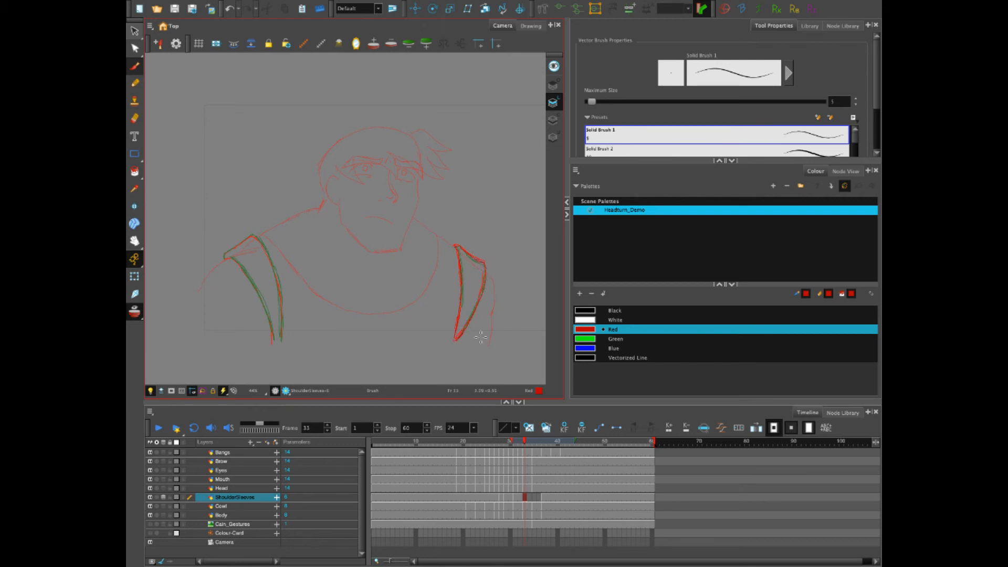
Flip through the ShoulderSleeves cells from frame 33 to frame 37 to compare the sleeve poses.
{"action": "left_click", "coordinate": [533, 498]}
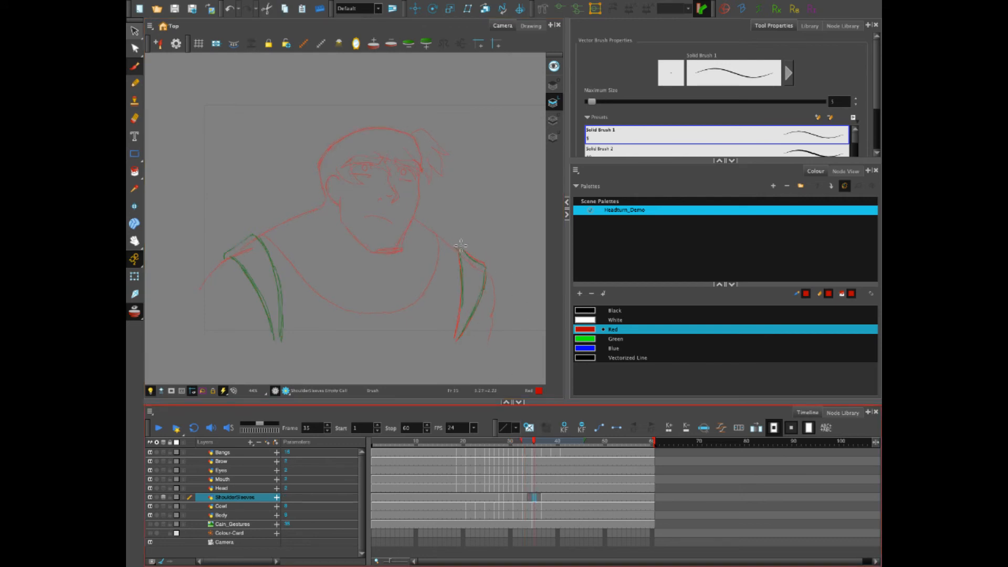
{"action": "left_click", "coordinate": [545, 498]}
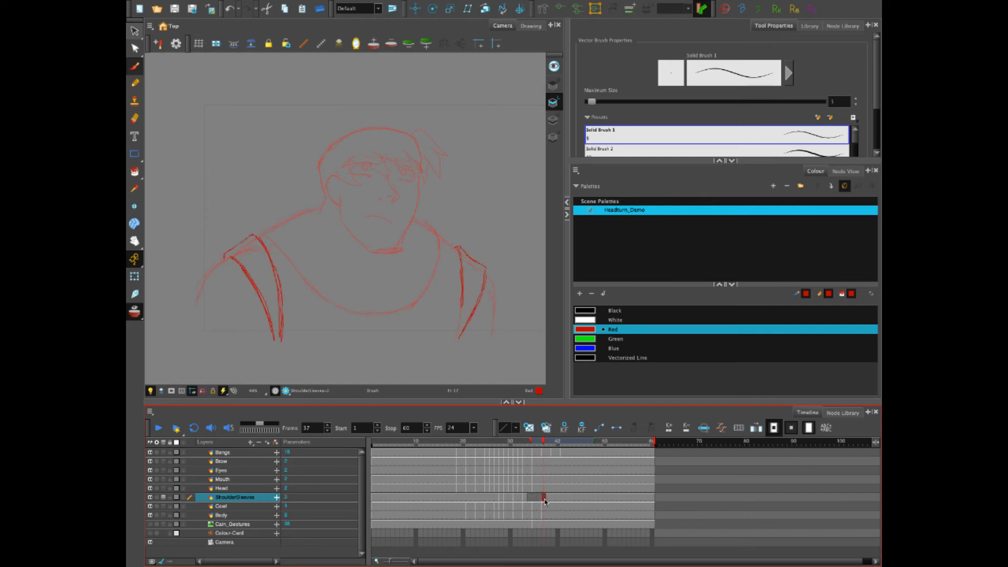
{"action": "left_click", "coordinate": [534, 498]}
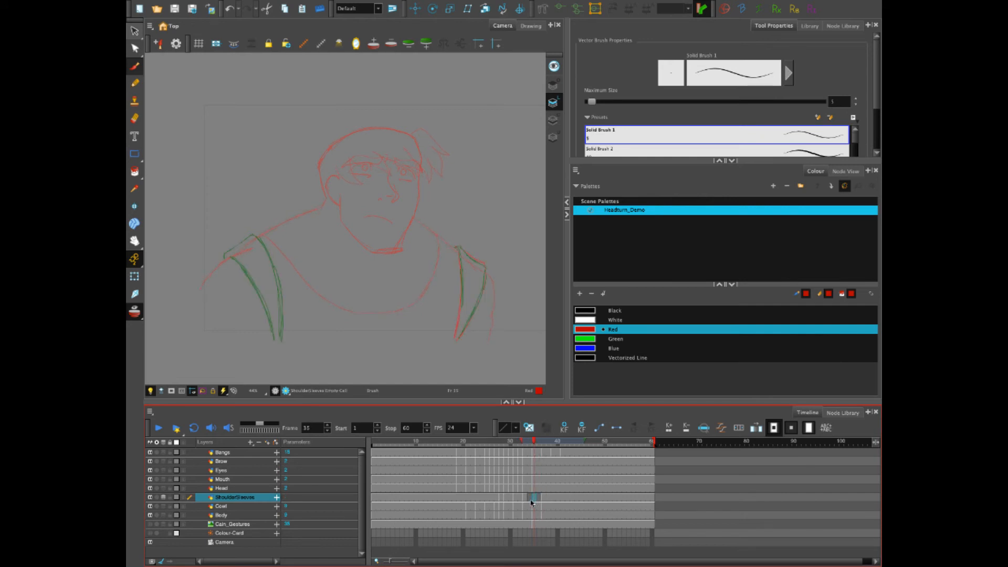
{"action": "left_click", "coordinate": [539, 498]}
{"action": "left_click", "coordinate": [527, 499]}
{"action": "left_click", "coordinate": [535, 500]}
{"action": "left_click", "coordinate": [543, 499]}
{"action": "left_click", "coordinate": [534, 499]}
{"action": "left_click", "coordinate": [527, 499]}
{"action": "left_click", "coordinate": [535, 499]}
{"action": "left_click", "coordinate": [542, 499]}
{"action": "mouse_move", "coordinate": [518, 446]}
{"action": "left_mouse_down"}
{"action": "mouse_move", "coordinate": [567, 457]}
{"action": "mouse_move", "coordinate": [535, 461]}
{"action": "mouse_move", "coordinate": [541, 468]}
{"action": "left_mouse_up"}
{"action": "left_click", "coordinate": [544, 499]}
{"action": "left_click", "coordinate": [533, 499]}
{"action": "left_click", "coordinate": [543, 499]}
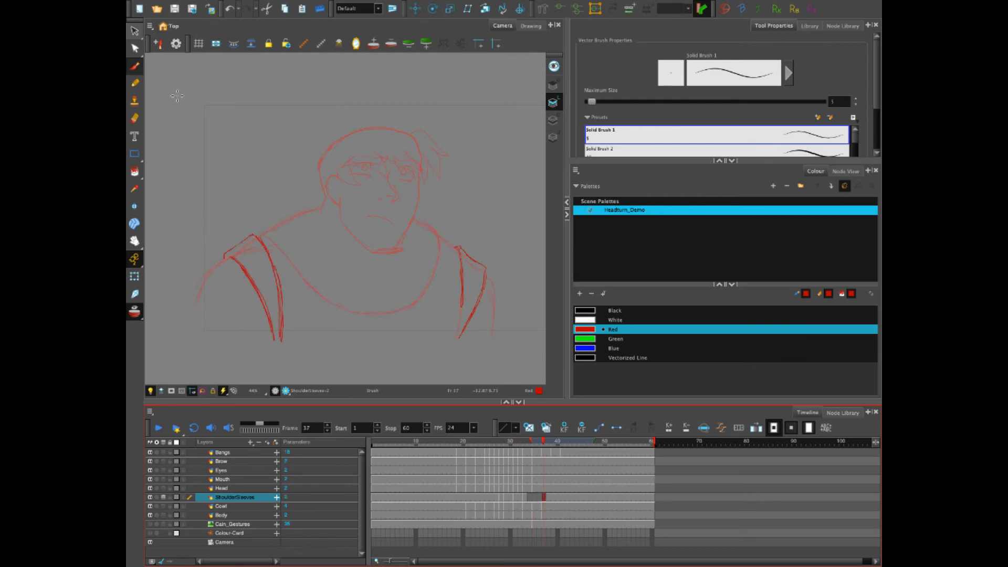
Select the right-hand sleeve lines at frame 37 as a reference and draw the right-hand sleeve at frame 35.
{"action": "left_click", "coordinate": [135, 30]}
{"action": "left_click_drag", "start_coordinate": [475, 225], "coordinate": [491, 234]}
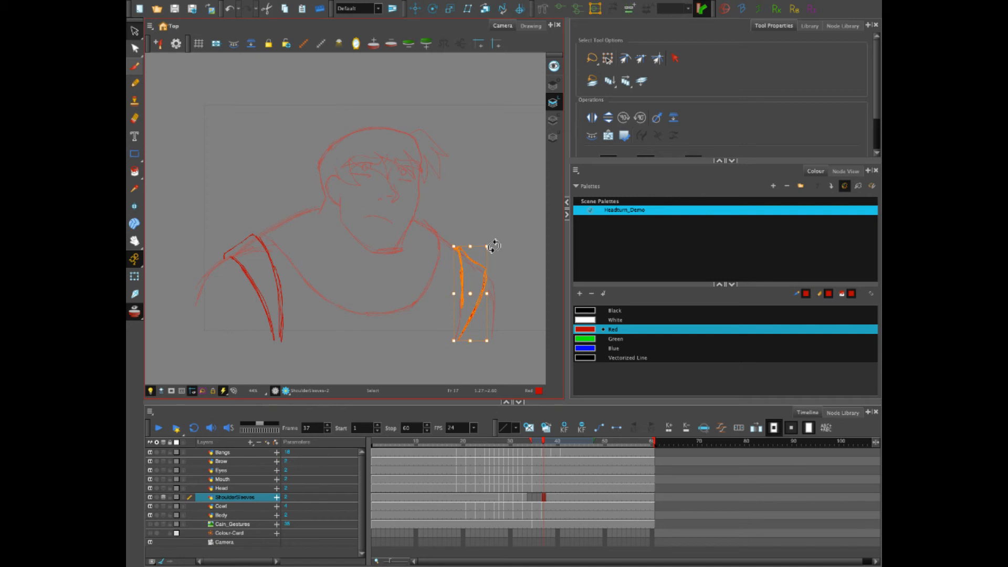
{"action": "left_click", "coordinate": [536, 496]}
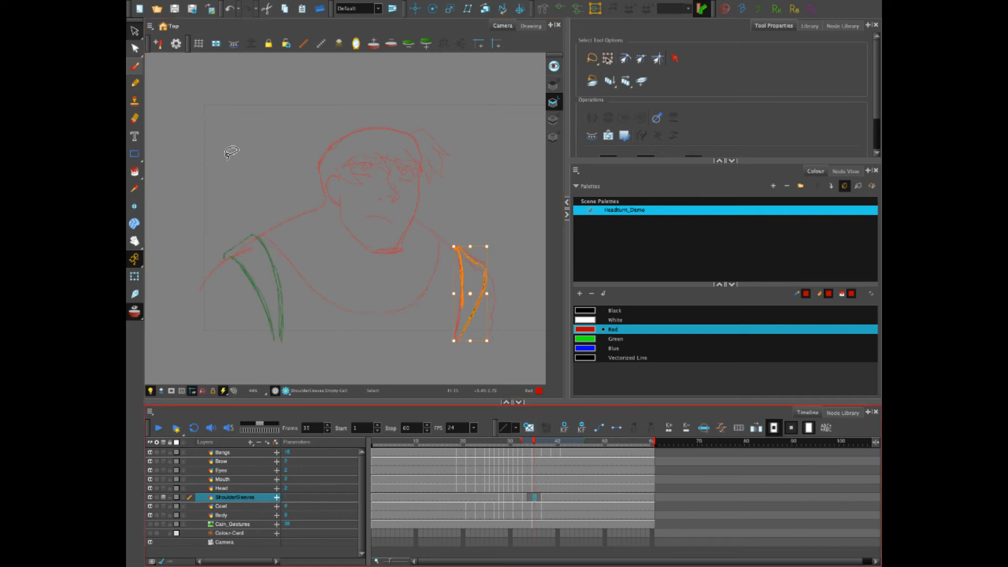
{"action": "key", "text": "alt+b"}
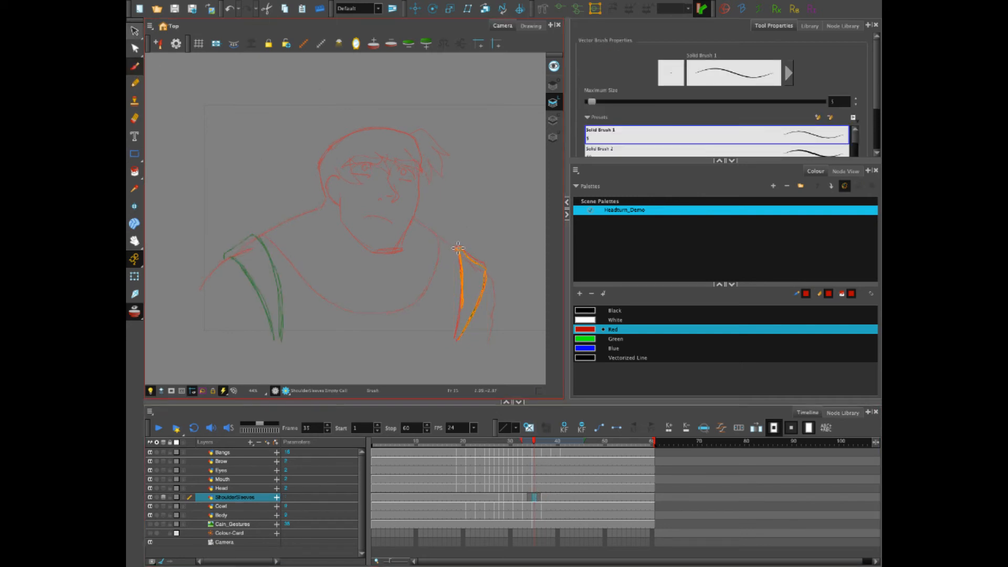
{"action": "mouse_move", "coordinate": [461, 245]}
{"action": "left_mouse_down"}
{"action": "mouse_move", "coordinate": [485, 266]}
{"action": "mouse_move", "coordinate": [455, 248]}
{"action": "mouse_move", "coordinate": [455, 340]}
{"action": "left_mouse_up"}
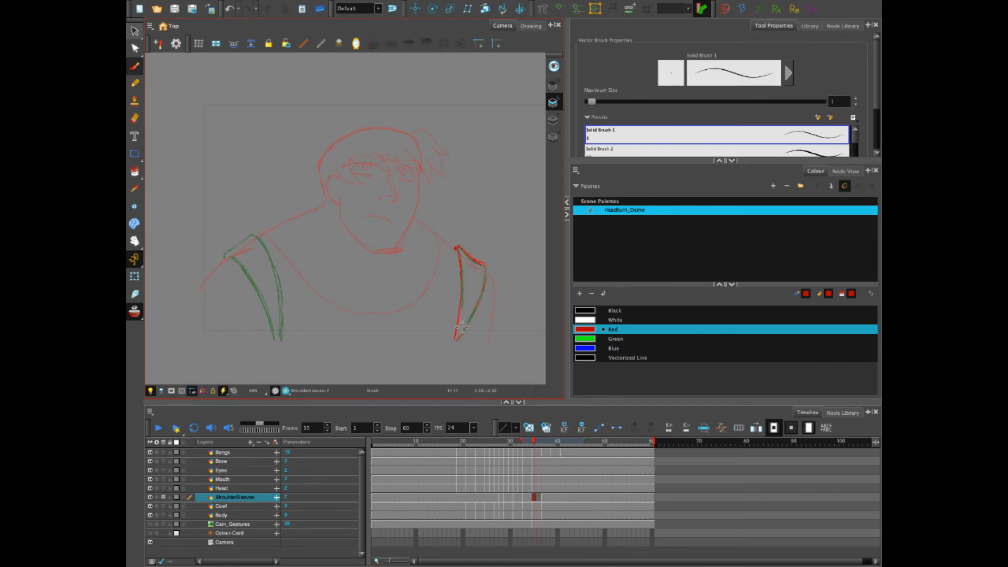
{"action": "left_click_drag", "start_coordinate": [486, 266], "coordinate": [457, 338]}
Add the left-hand sleeve to the frame 33 drawing, tracing between the onion-skinned poses.
{"action": "left_click", "coordinate": [525, 496]}
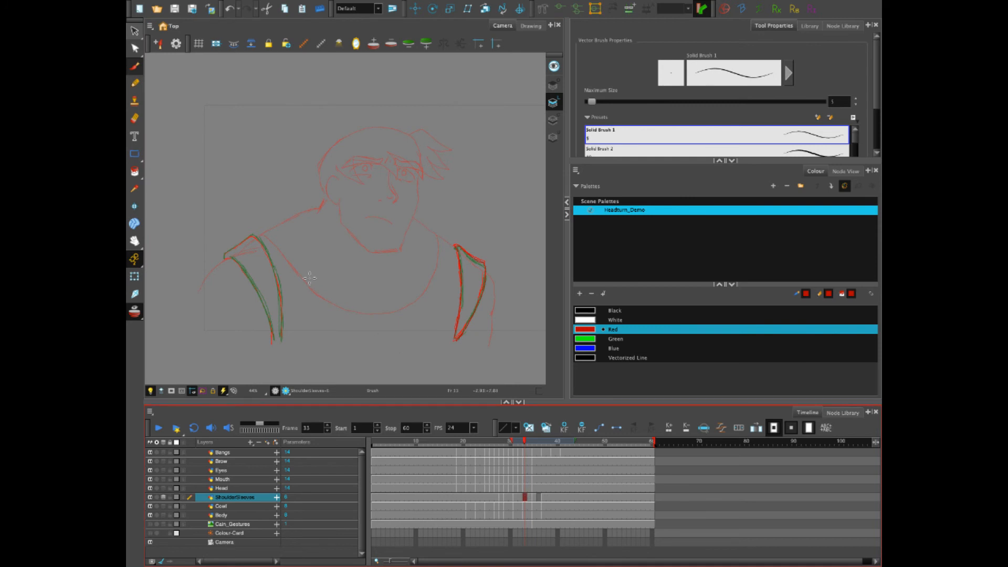
{"action": "mouse_move", "coordinate": [254, 237]}
{"action": "left_mouse_down"}
{"action": "mouse_move", "coordinate": [277, 276]}
{"action": "mouse_move", "coordinate": [282, 336]}
{"action": "left_mouse_up"}
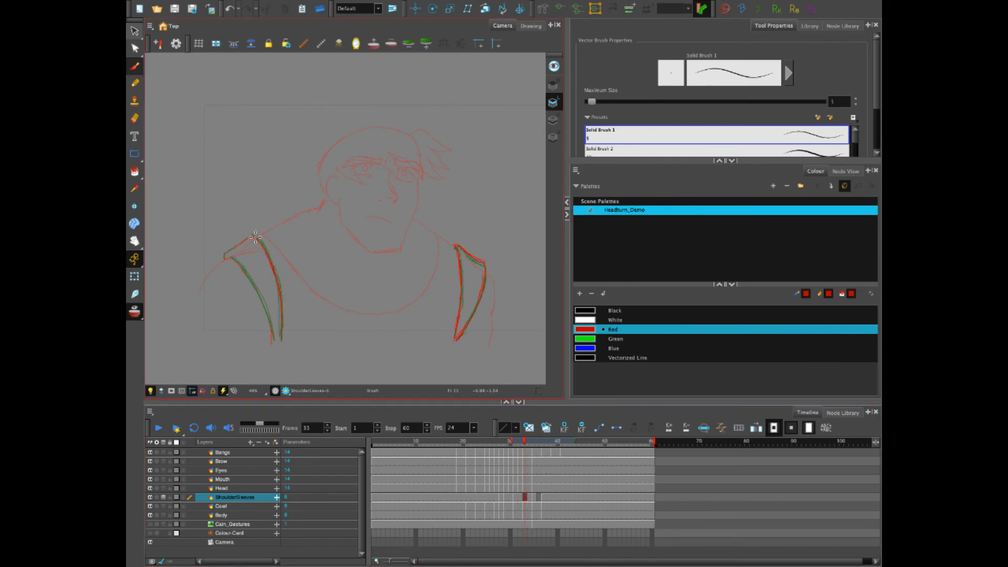
{"action": "left_click_drag", "start_coordinate": [230, 252], "coordinate": [265, 306]}
Draw the left-hand sleeve at frame 36 on ShoulderSleeves, following the onion-skinned frame 37 key.
{"action": "left_click", "coordinate": [539, 497]}
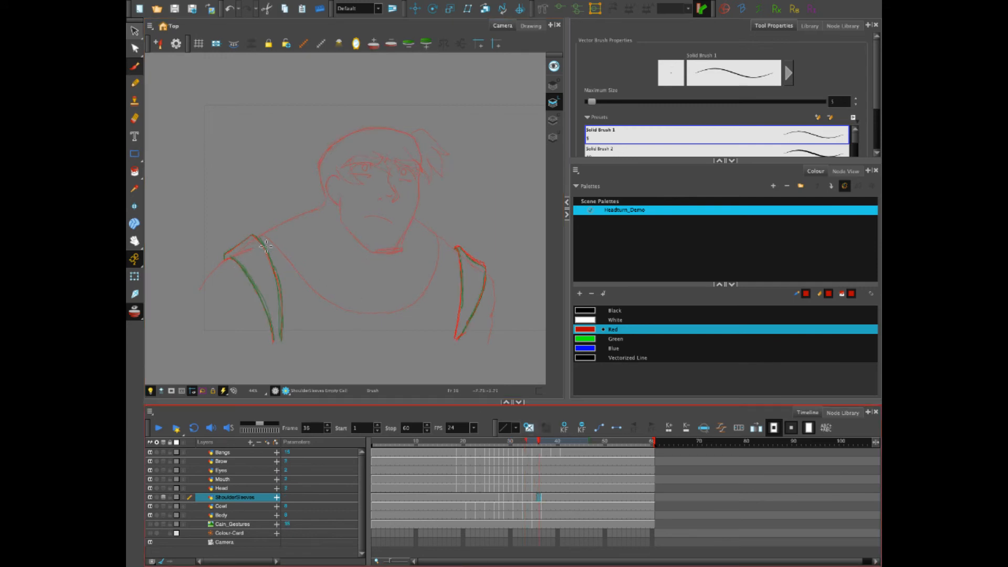
{"action": "mouse_move", "coordinate": [254, 236]}
{"action": "left_mouse_down"}
{"action": "mouse_move", "coordinate": [279, 292]}
{"action": "mouse_move", "coordinate": [279, 339]}
{"action": "left_mouse_up"}
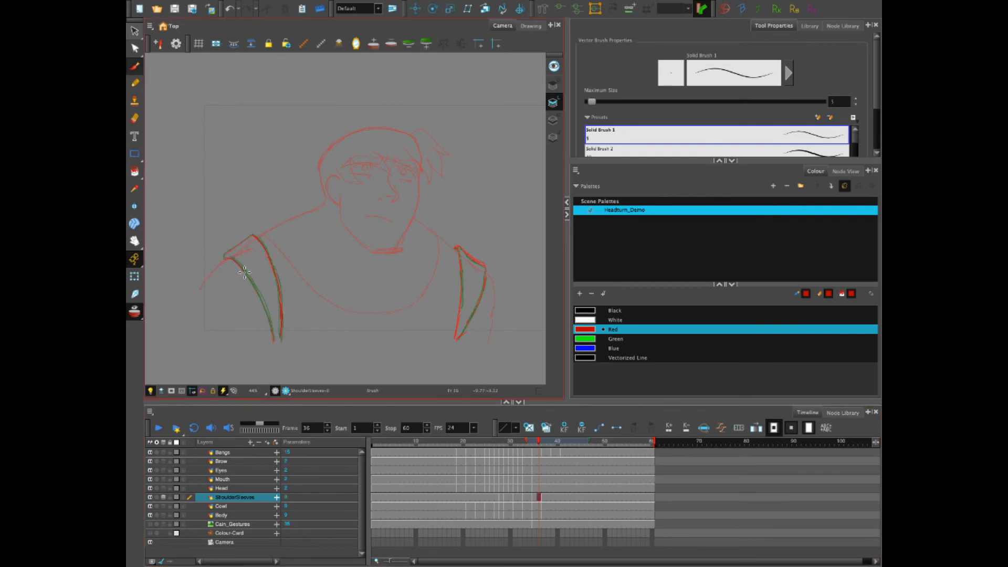
{"action": "left_click_drag", "start_coordinate": [244, 272], "coordinate": [273, 339]}
{"action": "left_click_drag", "start_coordinate": [249, 230], "coordinate": [225, 260]}
Clear the held ShoulderSleeves cells from frame 21 to frame 27.
{"action": "left_click", "coordinate": [499, 497]}
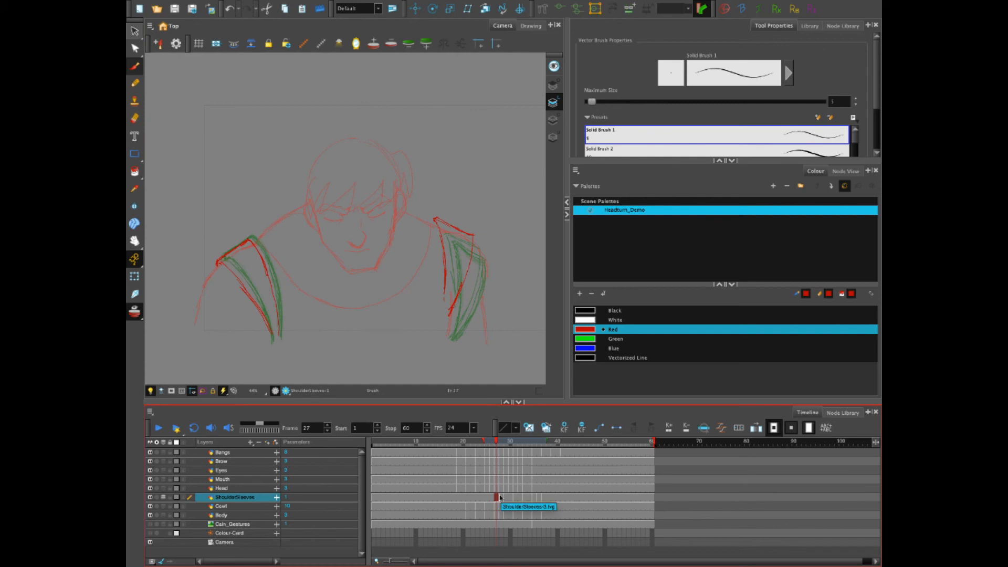
{"action": "left_click_drag", "start_coordinate": [500, 497], "coordinate": [466, 497]}
{"action": "key", "text": "Delete"}
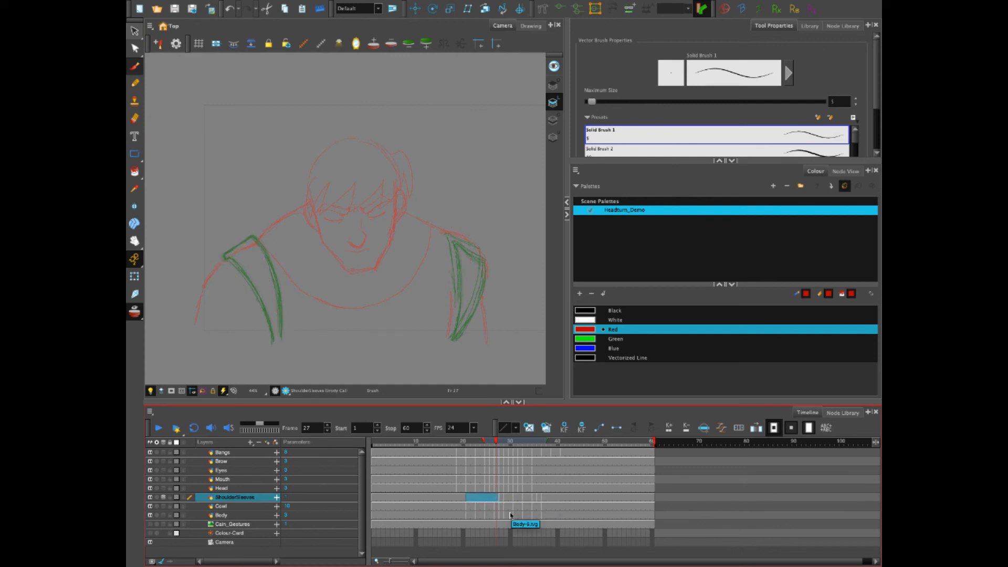
Set the onion skin range to cover the earlier pose and frame 28, and draw the right-hand sleeve at frame 27.
{"action": "left_click_drag", "start_coordinate": [483, 447], "coordinate": [456, 442]}
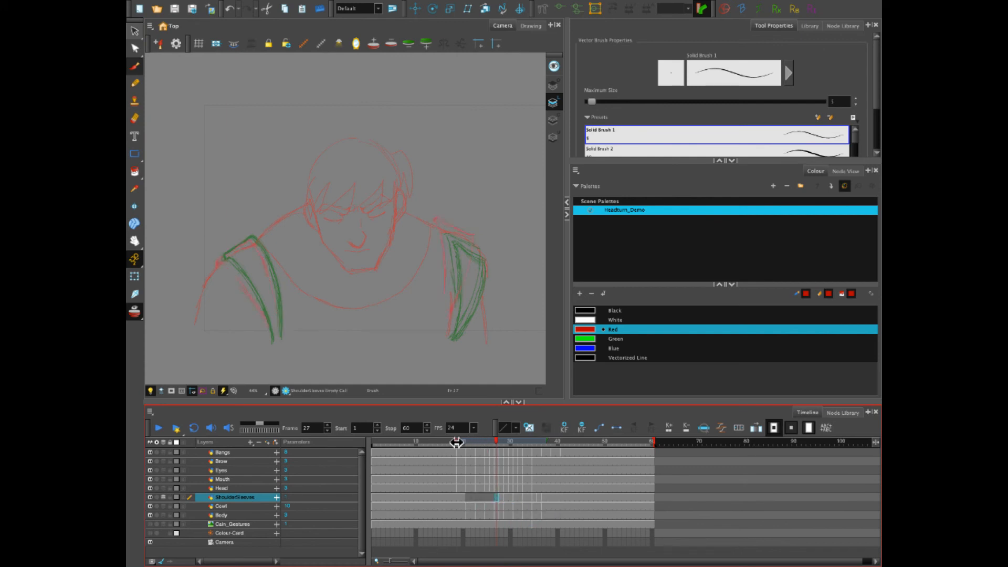
{"action": "left_click", "coordinate": [500, 445]}
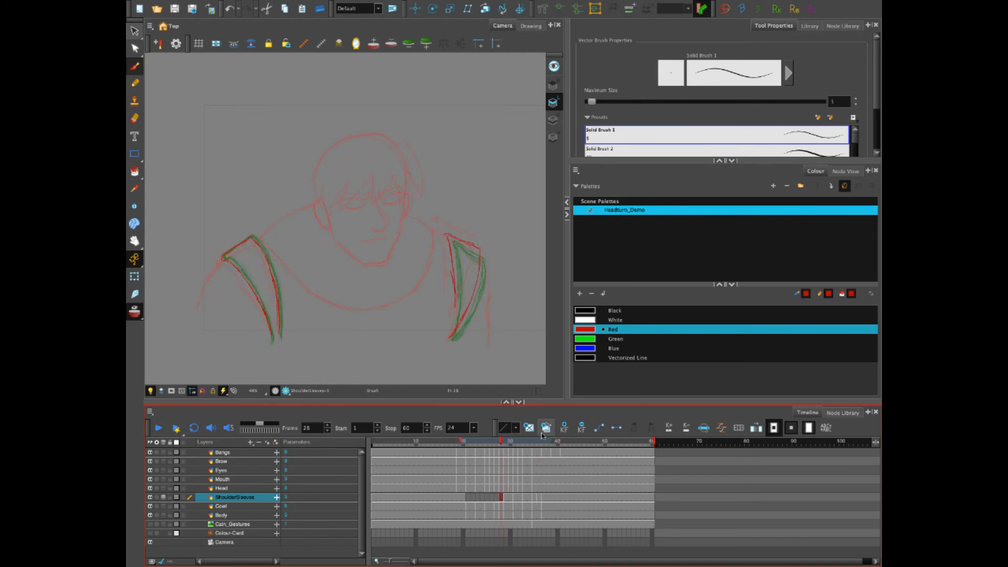
{"action": "left_click_drag", "start_coordinate": [550, 442], "coordinate": [509, 445]}
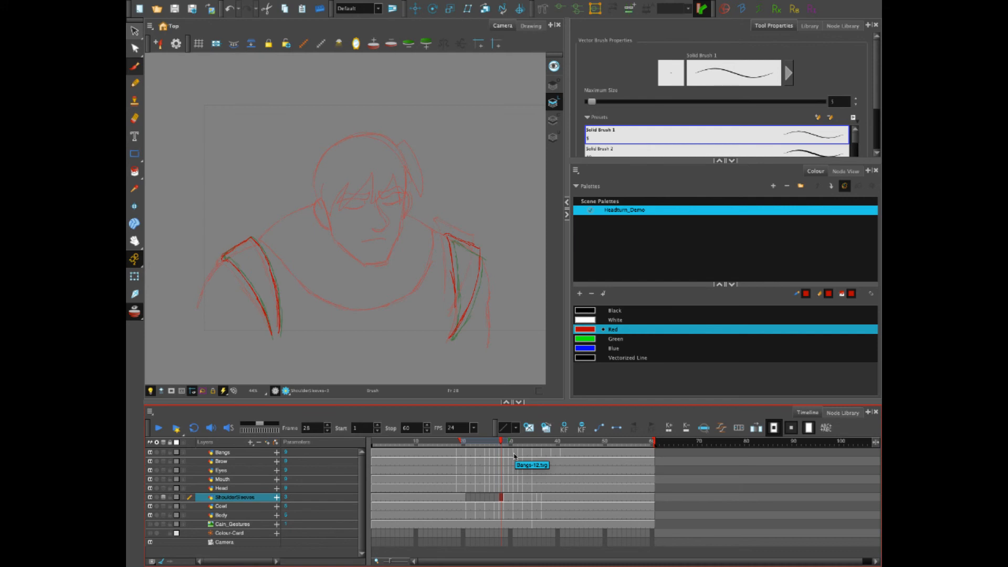
{"action": "left_click", "coordinate": [498, 499]}
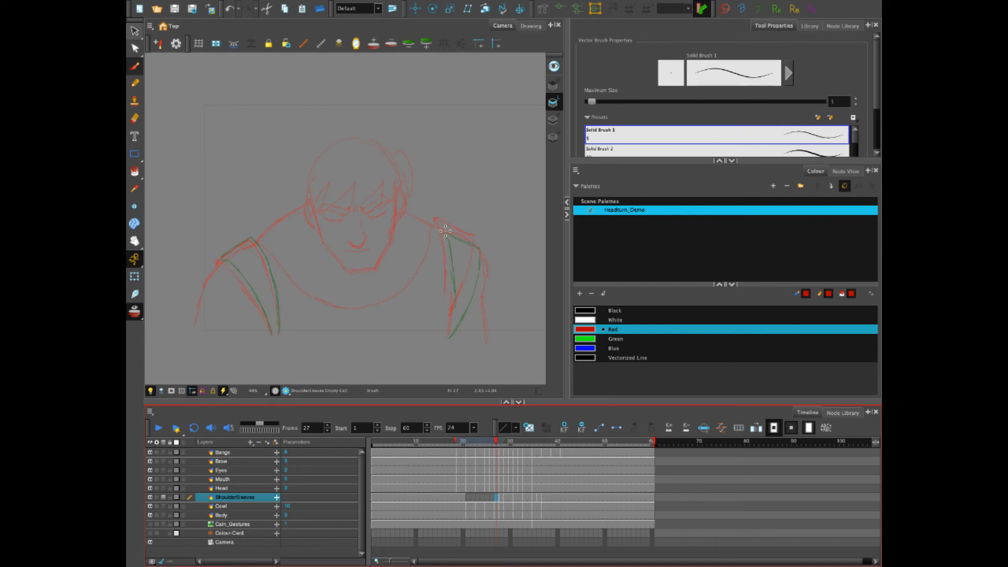
{"action": "left_click_drag", "start_coordinate": [442, 230], "coordinate": [449, 336]}
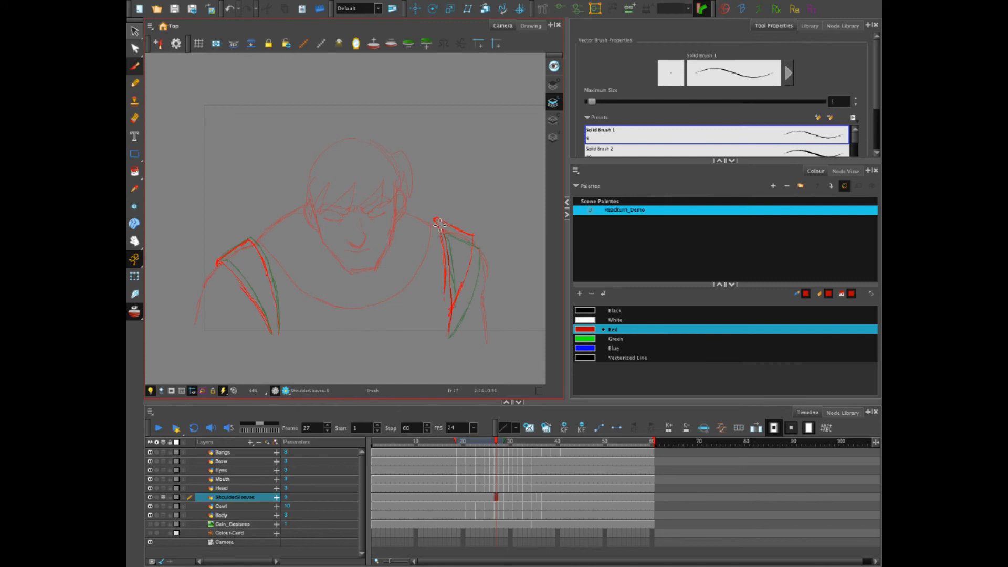
{"action": "mouse_move", "coordinate": [450, 227]}
{"action": "left_mouse_down"}
{"action": "mouse_move", "coordinate": [474, 237]}
{"action": "mouse_move", "coordinate": [464, 233]}
{"action": "left_mouse_up"}
{"action": "mouse_move", "coordinate": [474, 240]}
{"action": "left_mouse_down"}
{"action": "mouse_move", "coordinate": [469, 291]}
{"action": "mouse_move", "coordinate": [447, 332]}
{"action": "left_mouse_up"}
{"action": "left_click_drag", "start_coordinate": [444, 225], "coordinate": [456, 232]}
Draw the left-hand sleeve in-between at frame 27 and clean up its outer line with the Eraser.
{"action": "left_click_drag", "start_coordinate": [252, 241], "coordinate": [277, 332]}
{"action": "key", "text": "ctrl+z"}
{"action": "left_click_drag", "start_coordinate": [252, 240], "coordinate": [279, 329]}
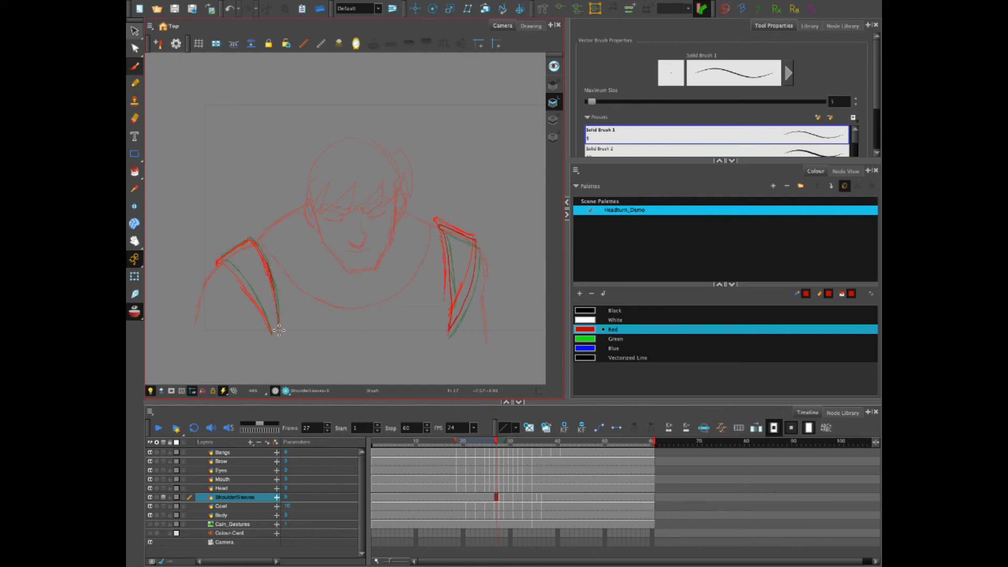
{"action": "mouse_move", "coordinate": [250, 242]}
{"action": "left_mouse_down"}
{"action": "mouse_move", "coordinate": [218, 261]}
{"action": "mouse_move", "coordinate": [243, 283]}
{"action": "left_mouse_up"}
{"action": "left_click_drag", "start_coordinate": [245, 284], "coordinate": [269, 329]}
{"action": "key", "text": "alt+e"}
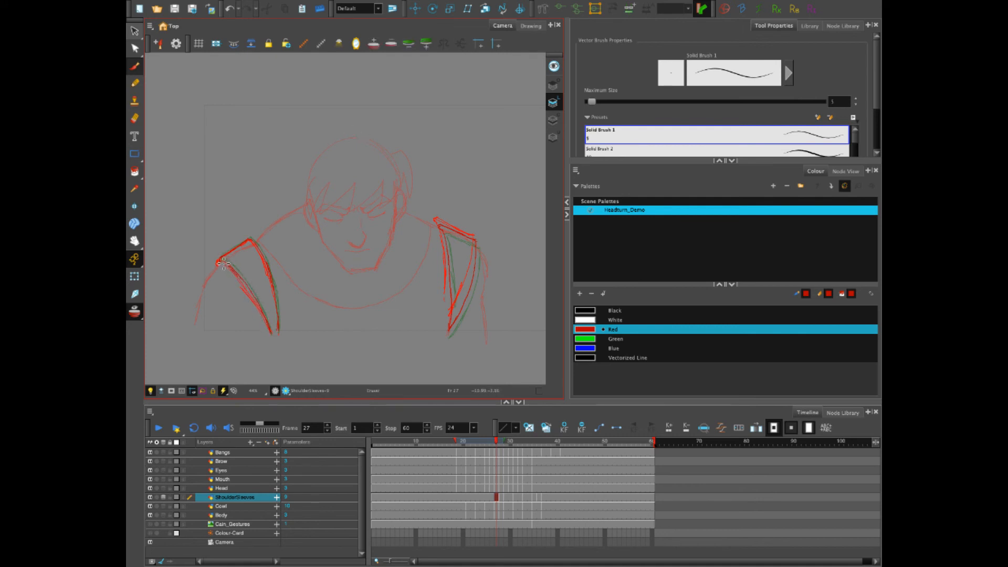
{"action": "left_click_drag", "start_coordinate": [224, 262], "coordinate": [265, 312]}
{"action": "key", "text": "alt+b"}
Clear the held ShoulderSleeves cells from frame 21 to frame 26.
{"action": "left_click", "coordinate": [492, 499]}
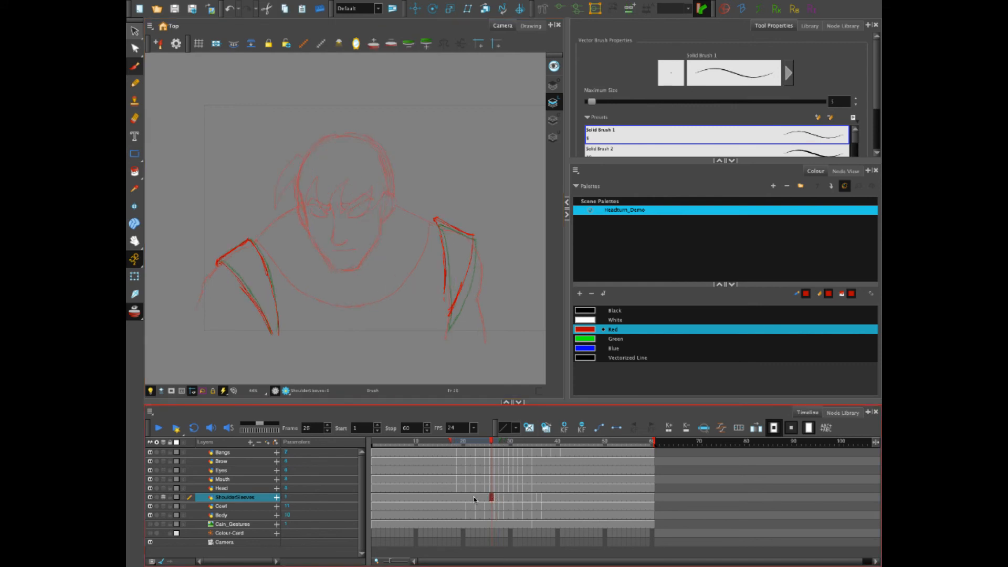
{"action": "left_click", "coordinate": [468, 499], "text": "shift"}
{"action": "key", "text": "Delete"}
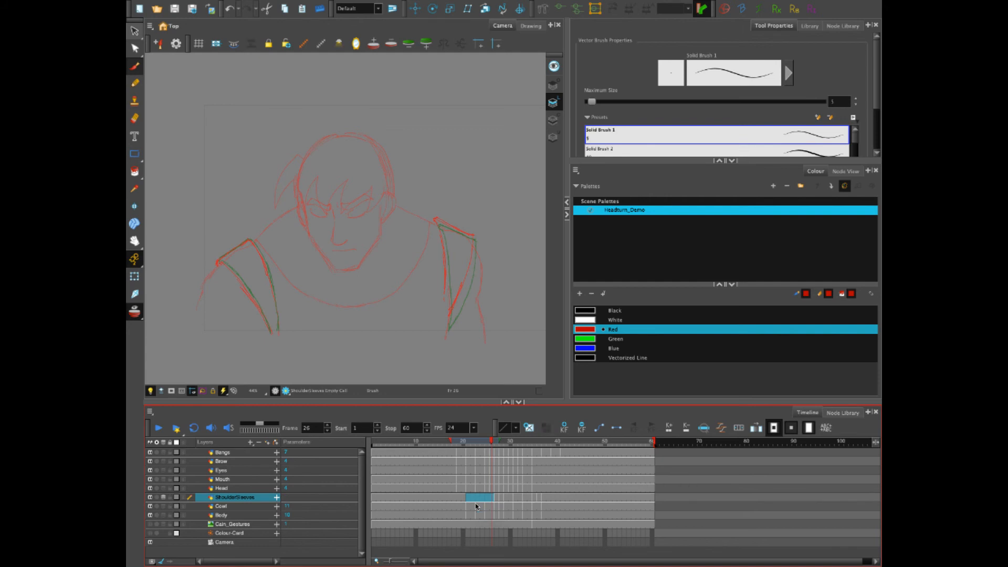
Draw the right-hand sleeve in-between at frame 25, with onion skin reaching the frame 27 drawing.
{"action": "left_click", "coordinate": [492, 497]}
{"action": "key", "text": "comma"}
{"action": "left_click_drag", "start_coordinate": [494, 440], "coordinate": [499, 439]}
{"action": "left_click", "coordinate": [440, 229]}
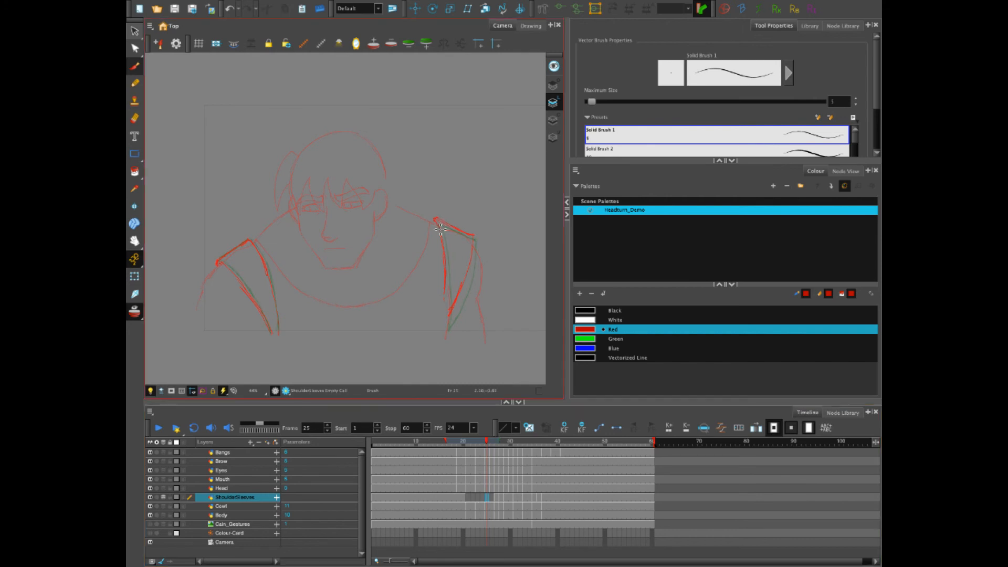
{"action": "left_click_drag", "start_coordinate": [447, 257], "coordinate": [447, 278]}
{"action": "key", "text": "ctrl+z"}
{"action": "mouse_move", "coordinate": [449, 285]}
{"action": "left_mouse_down"}
{"action": "mouse_move", "coordinate": [449, 330]}
{"action": "mouse_move", "coordinate": [474, 242]}
{"action": "mouse_move", "coordinate": [439, 221]}
{"action": "mouse_move", "coordinate": [474, 239]}
{"action": "mouse_move", "coordinate": [455, 227]}
{"action": "left_mouse_up"}
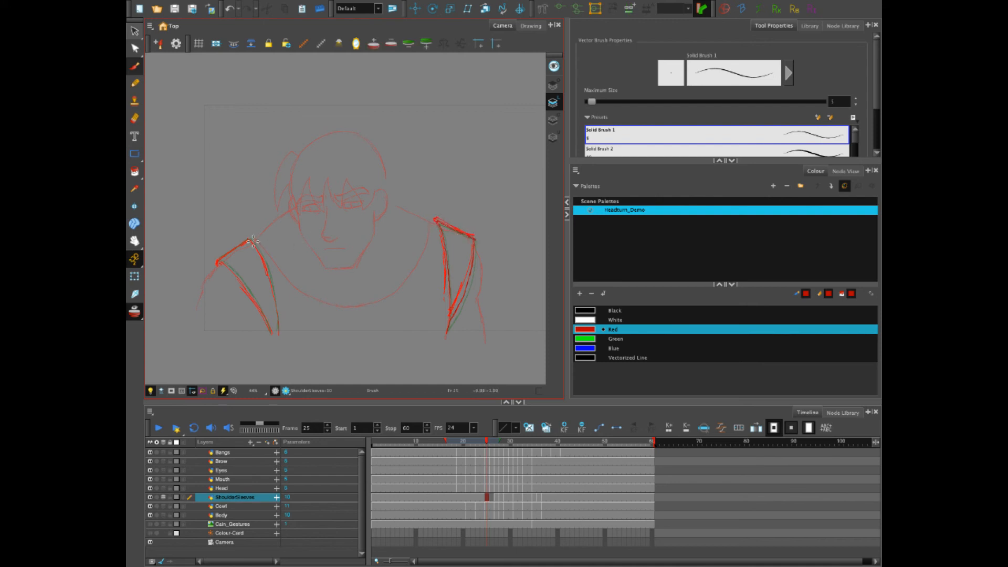
Draw the left-hand sleeve in-between at frame 25 and hold that ShoulderSleeves drawing through frame 26.
{"action": "left_click_drag", "start_coordinate": [266, 268], "coordinate": [277, 333]}
{"action": "left_click_drag", "start_coordinate": [229, 268], "coordinate": [272, 335]}
{"action": "left_click_drag", "start_coordinate": [218, 262], "coordinate": [252, 240]}
{"action": "left_click", "coordinate": [492, 499]}
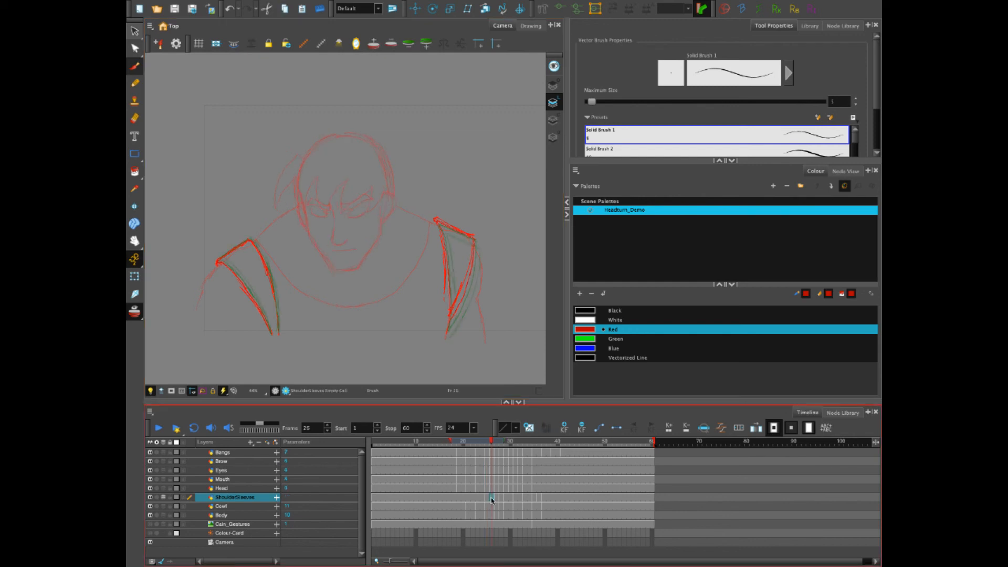
{"action": "key", "text": "alt+shift+r"}
Draw both sleeve in-betweens at frame 23 on the ShoulderSleeves layer and hold the drawing through frame 24.
{"action": "left_click", "coordinate": [478, 498]}
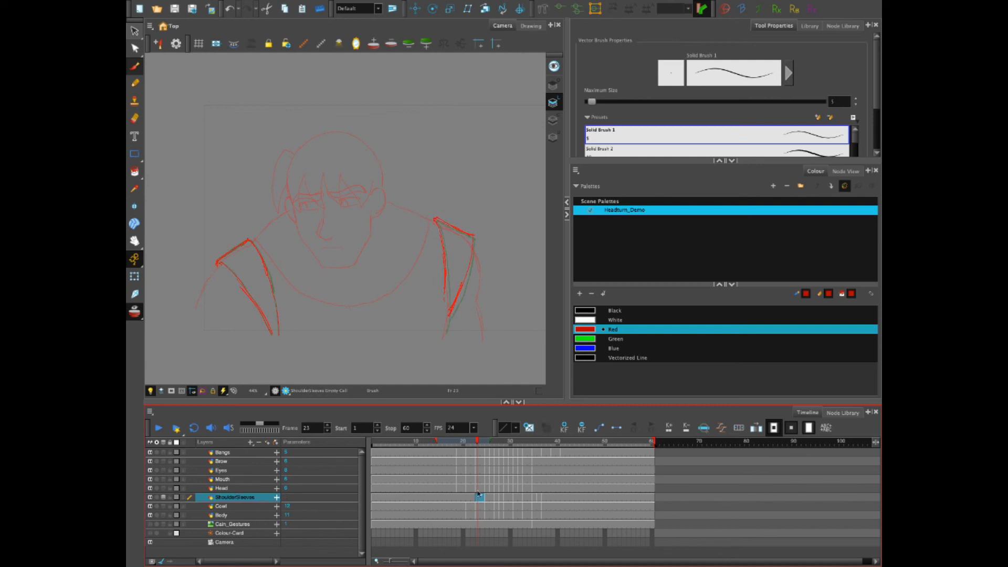
{"action": "left_click_drag", "start_coordinate": [440, 223], "coordinate": [447, 333]}
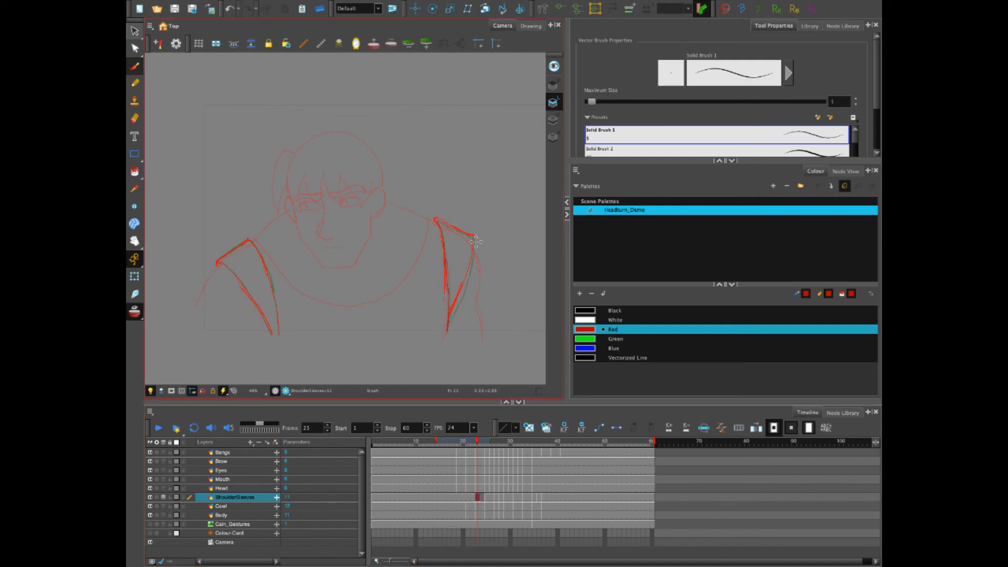
{"action": "left_click_drag", "start_coordinate": [474, 237], "coordinate": [449, 321]}
{"action": "left_click_drag", "start_coordinate": [436, 220], "coordinate": [474, 237]}
{"action": "left_click_drag", "start_coordinate": [256, 248], "coordinate": [277, 331]}
{"action": "left_click_drag", "start_coordinate": [248, 242], "coordinate": [219, 264]}
{"action": "left_click", "coordinate": [482, 494]}
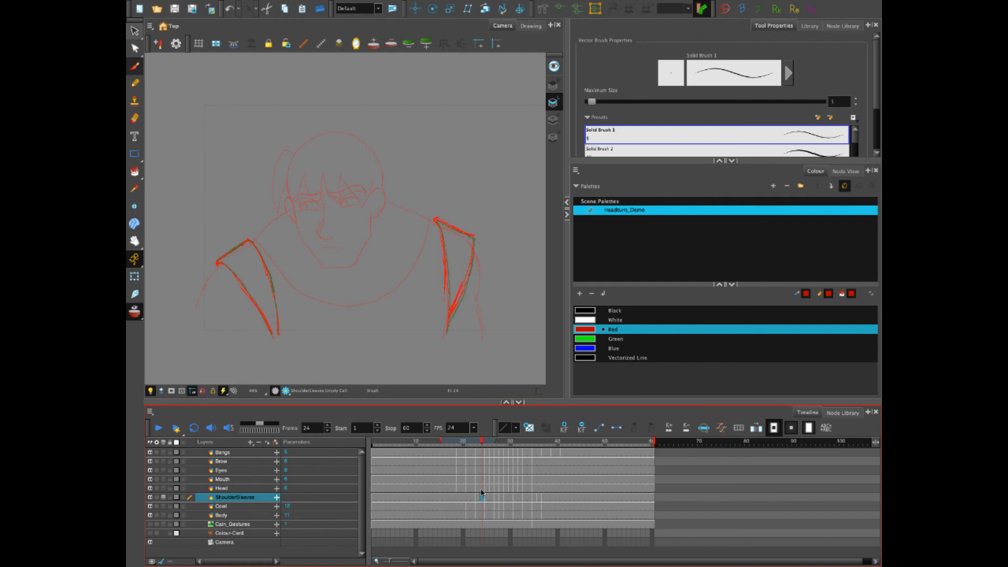
{"action": "key", "text": "F5"}
Draw both sleeve in-betweens at frame 21 on the ShoulderSleeves layer and hold the drawing through frame 22.
{"action": "left_click", "coordinate": [472, 498]}
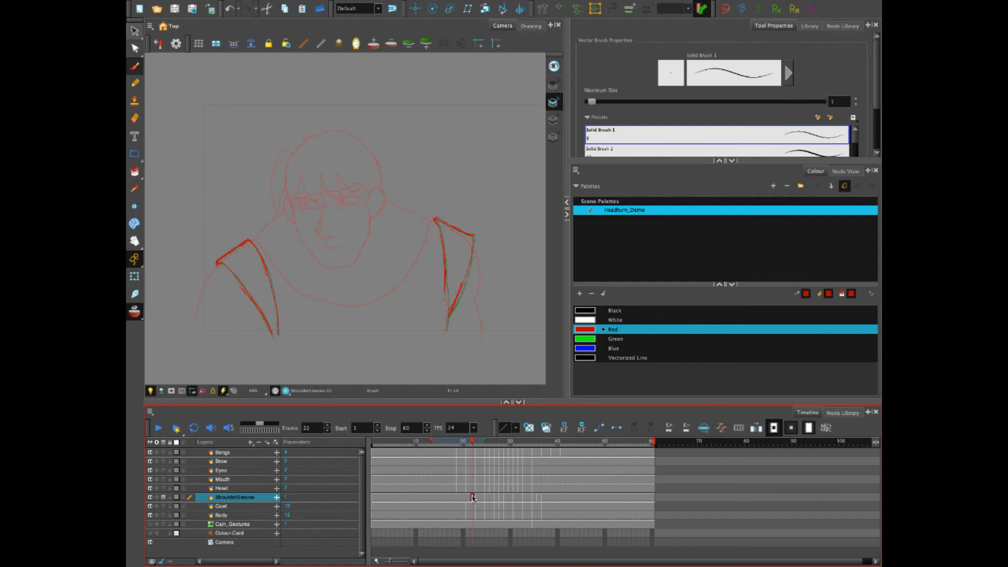
{"action": "key", "text": "Delete"}
{"action": "left_click_drag", "start_coordinate": [438, 224], "coordinate": [444, 331]}
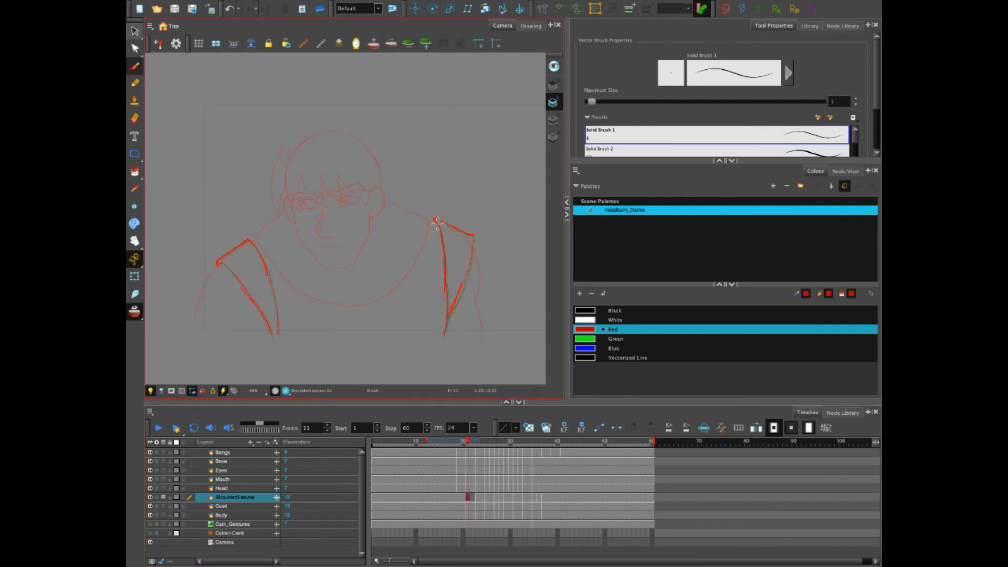
{"action": "mouse_move", "coordinate": [439, 220]}
{"action": "left_mouse_down"}
{"action": "mouse_move", "coordinate": [474, 242]}
{"action": "mouse_move", "coordinate": [446, 321]}
{"action": "left_mouse_up"}
{"action": "left_click_drag", "start_coordinate": [249, 241], "coordinate": [279, 322]}
{"action": "mouse_move", "coordinate": [247, 238]}
{"action": "left_mouse_down"}
{"action": "mouse_move", "coordinate": [216, 262]}
{"action": "mouse_move", "coordinate": [262, 309]}
{"action": "mouse_move", "coordinate": [274, 339]}
{"action": "left_mouse_up"}
{"action": "left_click", "coordinate": [474, 496]}
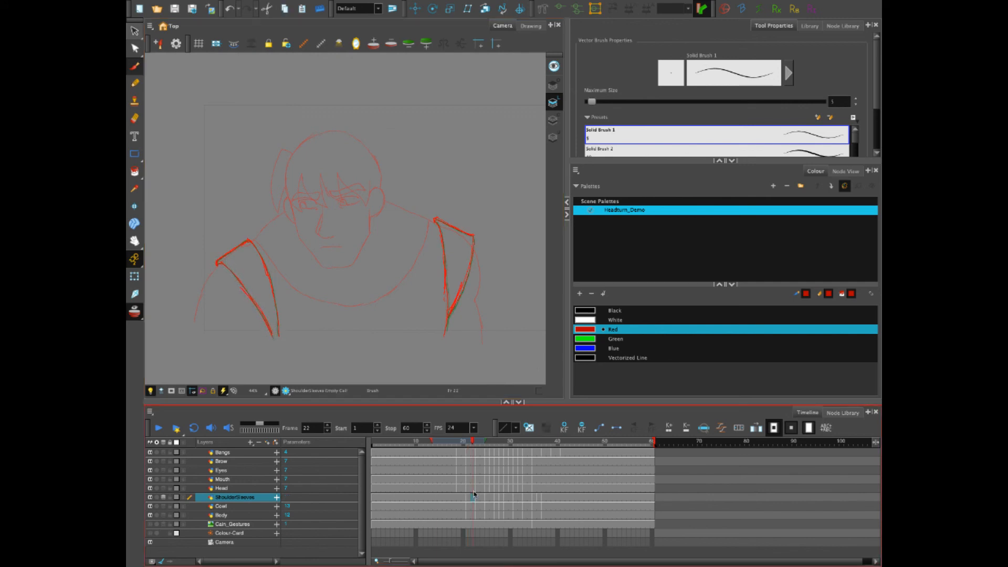
{"action": "key", "text": "F5"}
Play the animation from frame 1 to check the sleeve motion.
{"action": "left_click", "coordinate": [375, 441]}
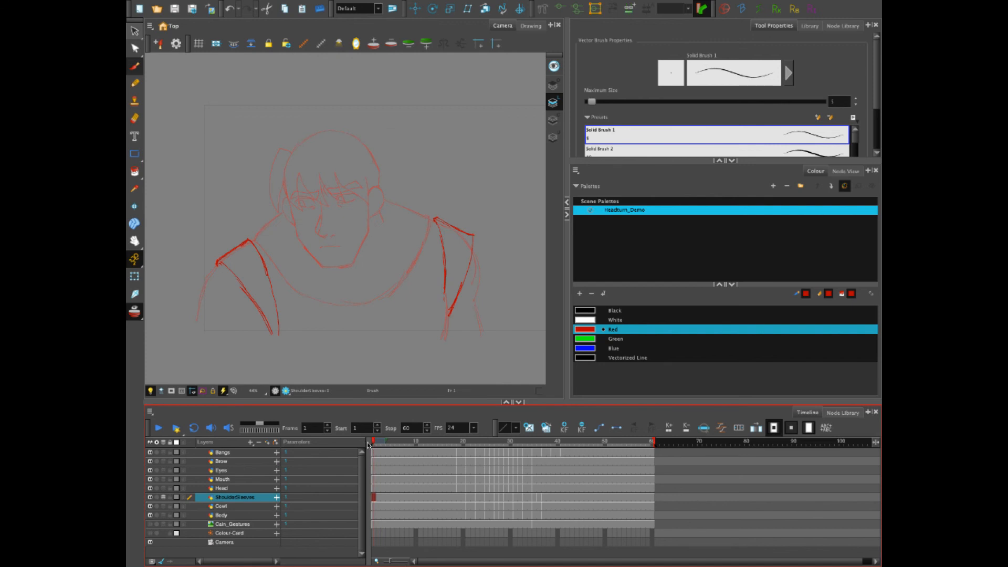
{"action": "left_click", "coordinate": [160, 429]}
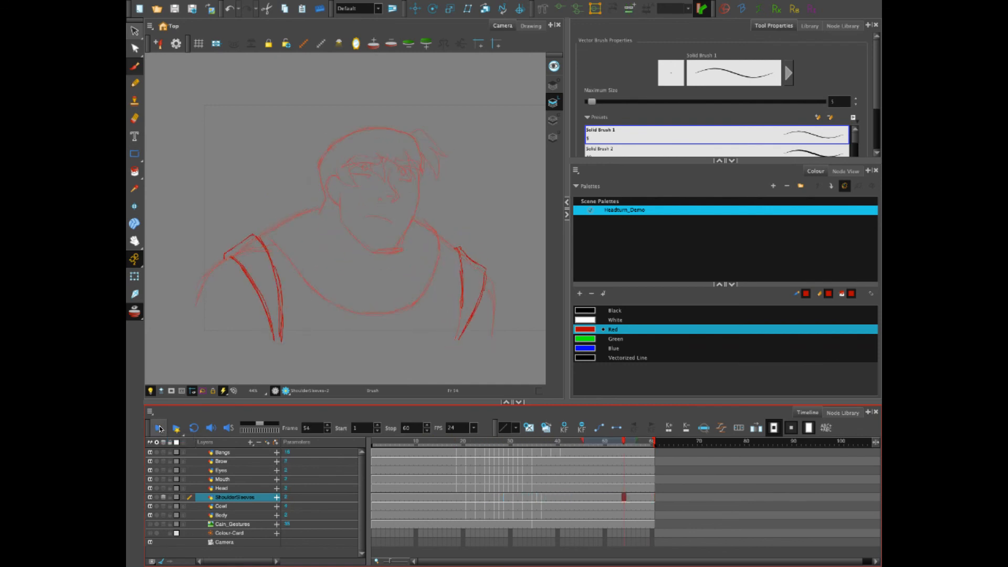
{"action": "left_click", "coordinate": [160, 429]}
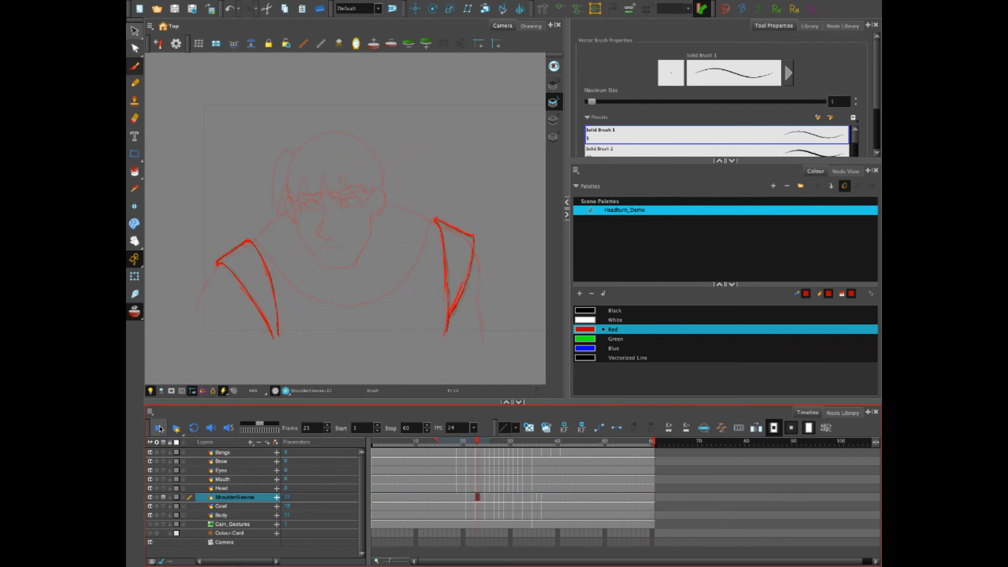
{"action": "left_click", "coordinate": [160, 428]}
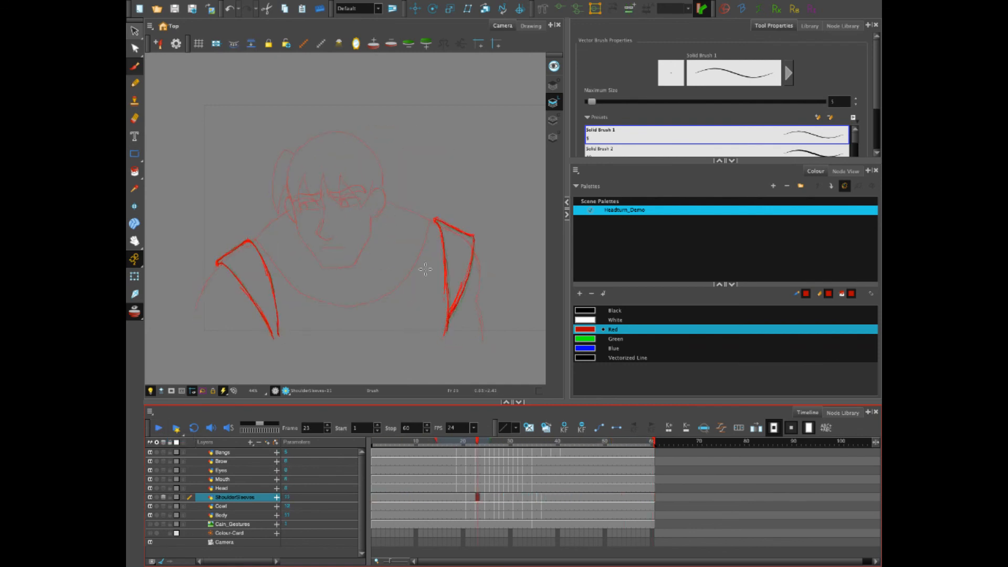
Add a short right-hand neckline stroke below the ear to the Body layer's drawing at frame 26.
{"action": "left_click", "coordinate": [467, 515]}
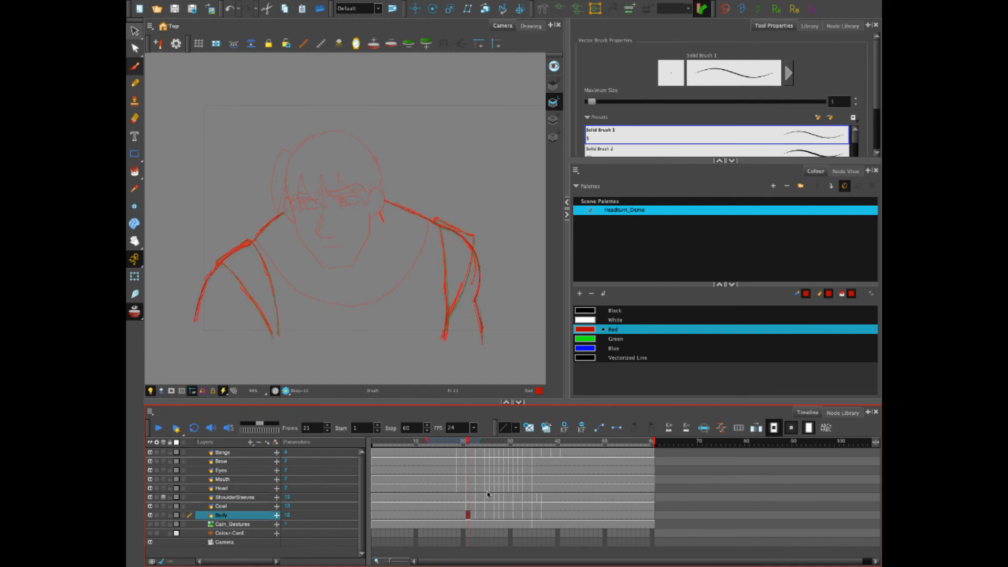
{"action": "key", "text": "period"}
{"action": "key", "text": "period"}
{"action": "key", "text": "period"}
{"action": "key", "text": "period"}
{"action": "key", "text": "period"}
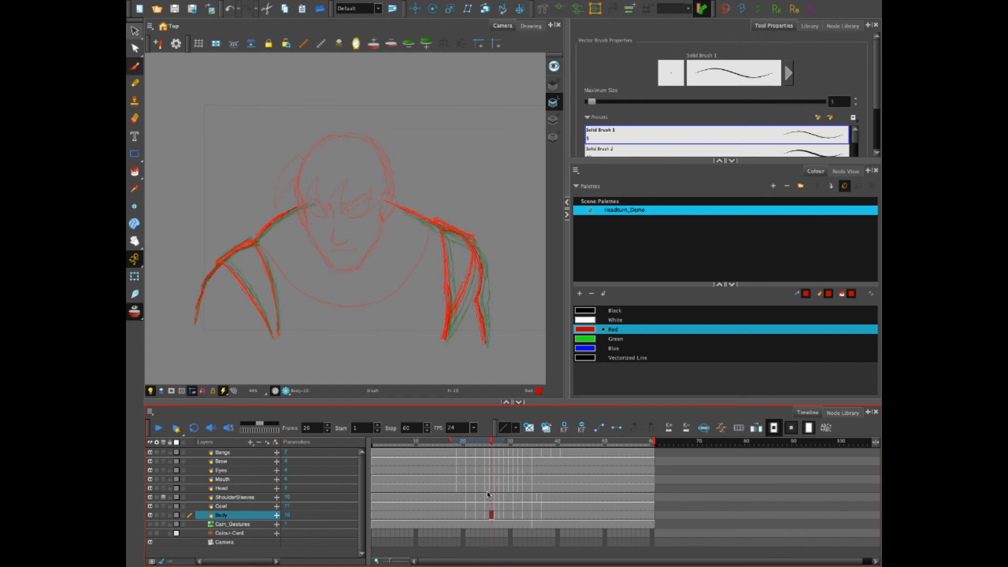
{"action": "left_click_drag", "start_coordinate": [386, 219], "coordinate": [380, 231]}
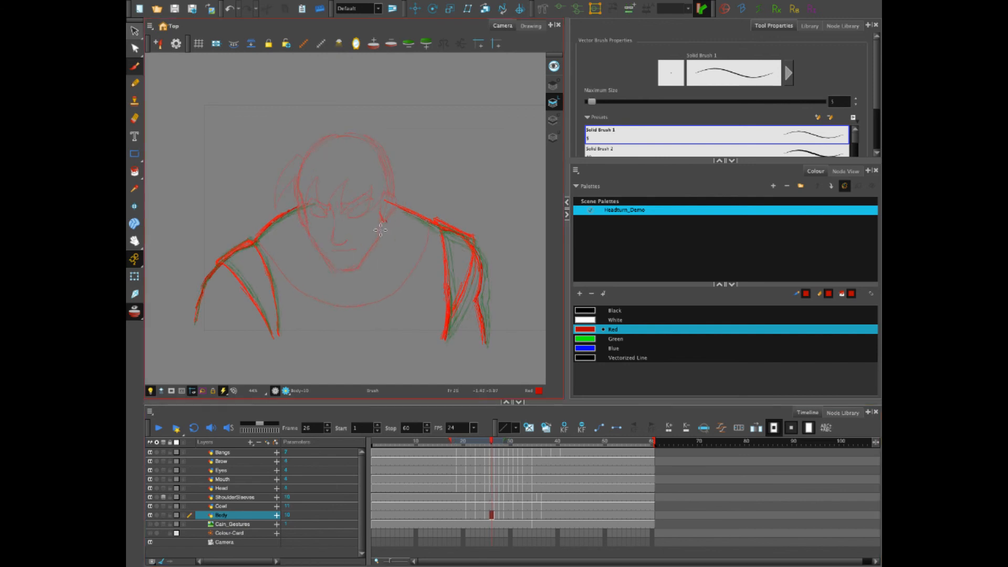
Flip back and forth between frames 25 and 26 to compare the neckline against the head's movement.
{"action": "key", "text": "comma"}
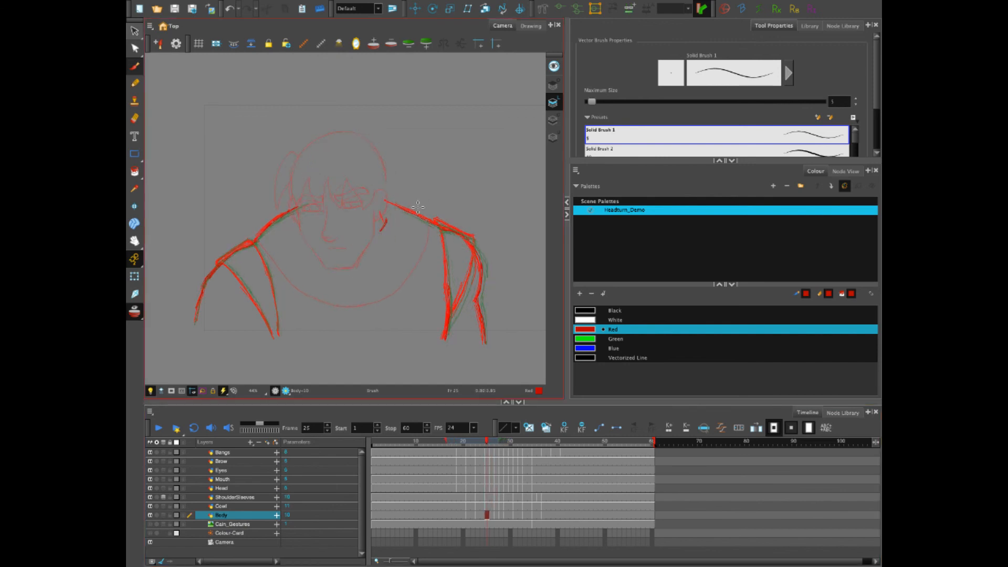
{"action": "key", "text": "period"}
{"action": "key", "text": "comma"}
{"action": "key", "text": "period"}
{"action": "key", "text": "comma"}
{"action": "key", "text": "period"}
{"action": "key", "text": "comma"}
{"action": "key", "text": "period"}
{"action": "key", "text": "comma"}
{"action": "key", "text": "period"}
{"action": "key", "text": "comma"}
{"action": "key", "text": "period"}
{"action": "key", "text": "comma"}
{"action": "key", "text": "period"}
{"action": "key", "text": "comma"}
{"action": "key", "text": "period"}
{"action": "key", "text": "period"}
{"action": "key", "text": "comma"}
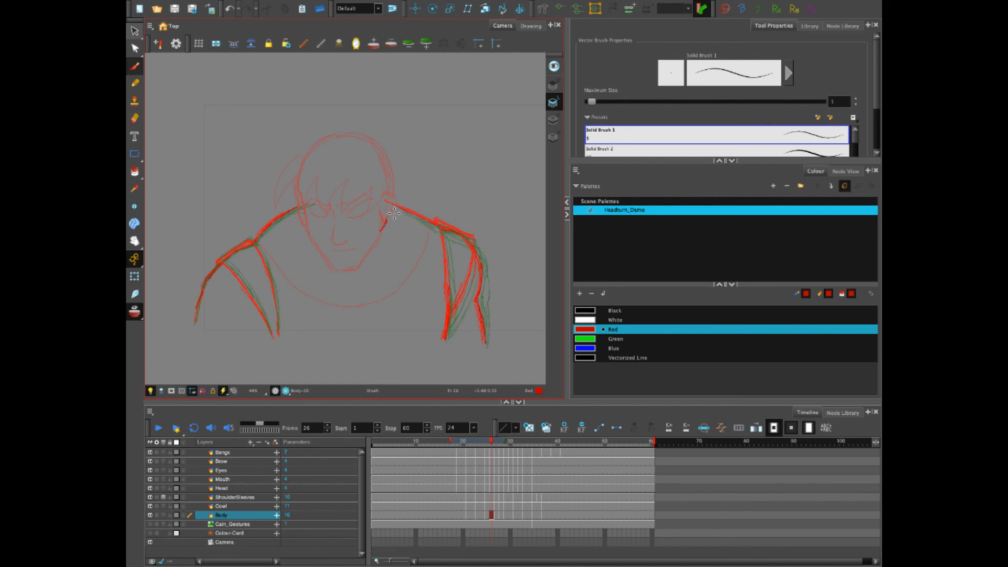
Extend the right-hand neckline stroke downward along the jaw in the Body drawing at frame 25.
{"action": "left_click", "coordinate": [487, 516]}
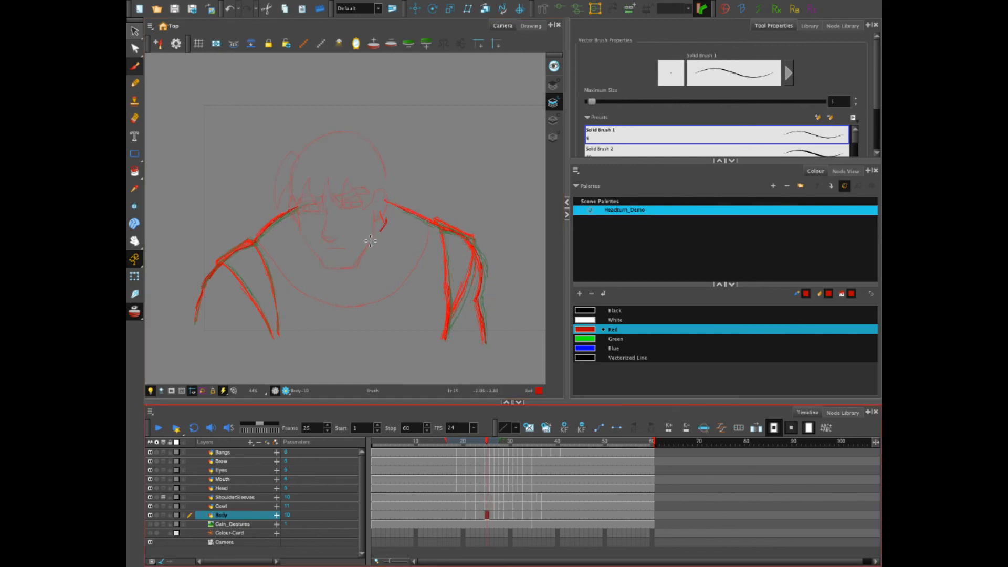
{"action": "left_click_drag", "start_coordinate": [386, 219], "coordinate": [372, 242]}
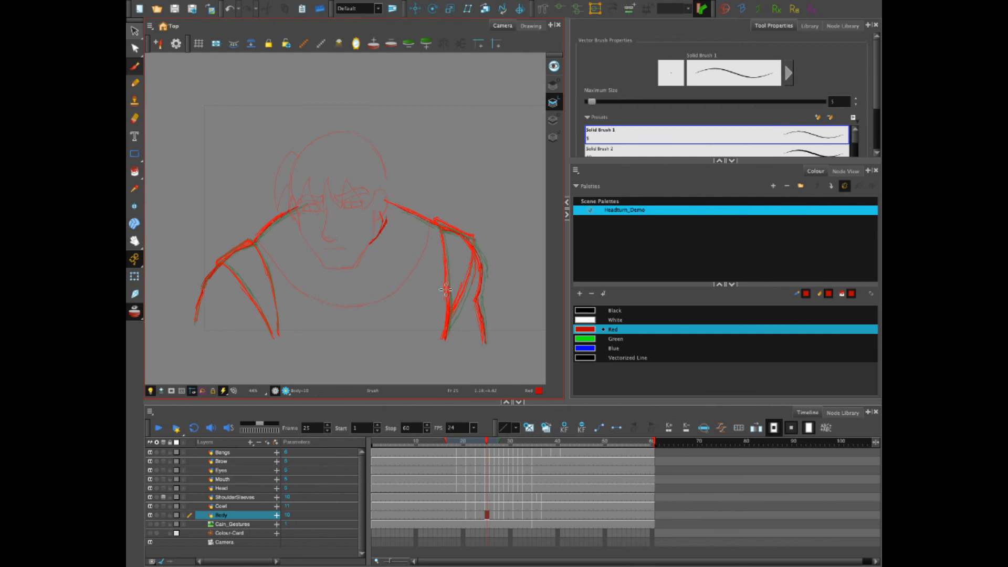
{"action": "left_click", "coordinate": [492, 515]}
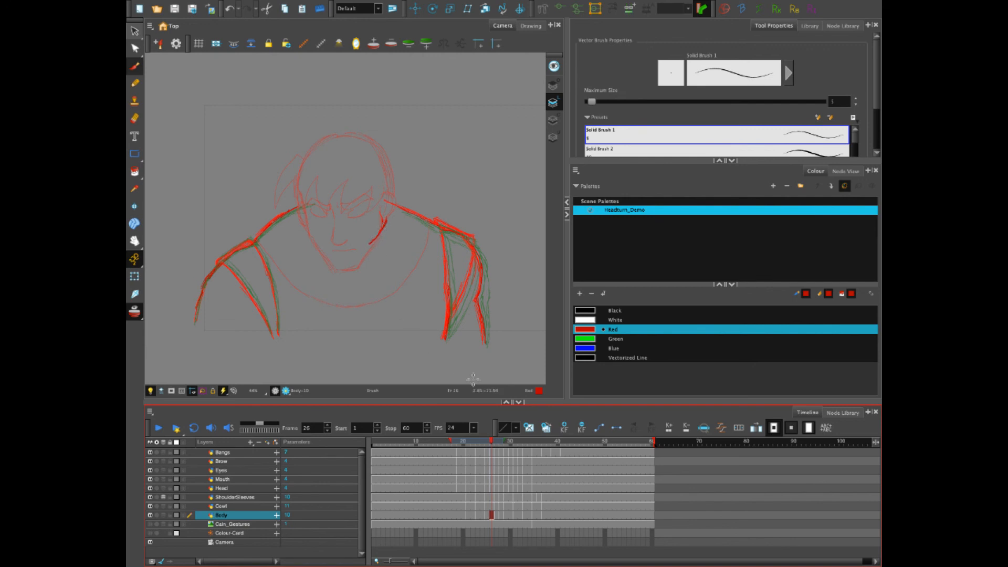
{"action": "mouse_move", "coordinate": [370, 242]}
{"action": "left_mouse_down"}
{"action": "mouse_move", "coordinate": [314, 238]}
{"action": "mouse_move", "coordinate": [339, 252]}
{"action": "mouse_move", "coordinate": [311, 227]}
{"action": "left_mouse_up"}
{"action": "key", "text": "ctrl+z"}
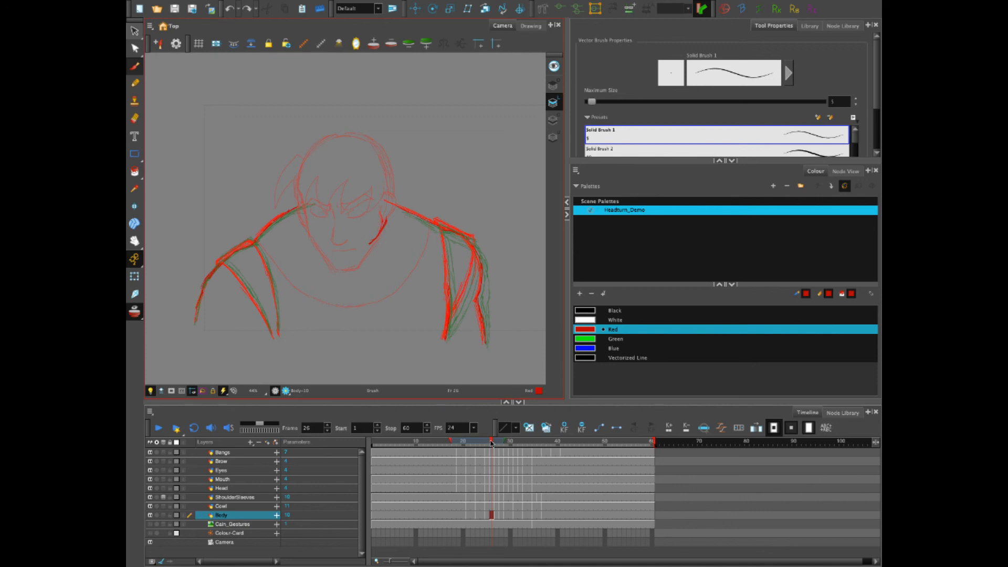
{"action": "left_click_drag", "start_coordinate": [490, 443], "coordinate": [487, 443]}
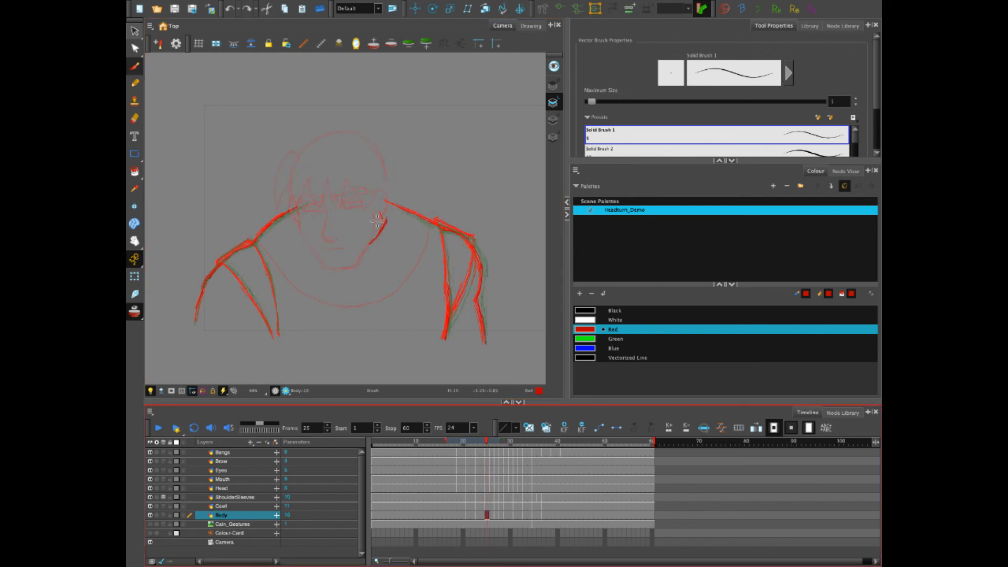
{"action": "left_click", "coordinate": [491, 441]}
Draw the left-hand neckline curve from the shoulder to beneath the chin on the Body layer at frame 37.
{"action": "left_click_drag", "start_coordinate": [492, 443], "coordinate": [544, 447]}
{"action": "mouse_move", "coordinate": [318, 212]}
{"action": "left_mouse_down"}
{"action": "mouse_move", "coordinate": [324, 227]}
{"action": "mouse_move", "coordinate": [363, 246]}
{"action": "left_mouse_up"}
{"action": "left_click_drag", "start_coordinate": [320, 217], "coordinate": [365, 246]}
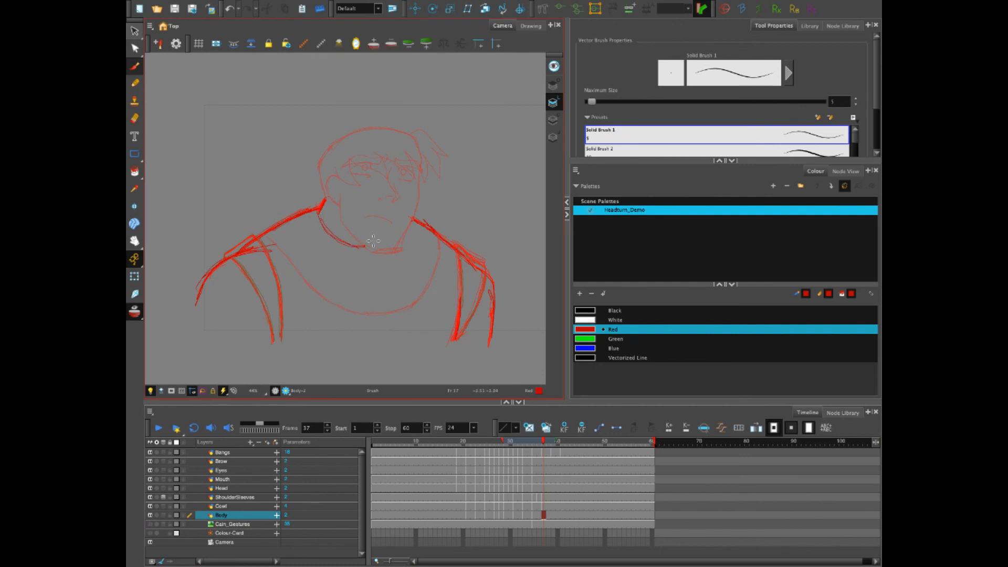
{"action": "key", "text": "ctrl+z"}
{"action": "key", "text": "ctrl+z"}
{"action": "mouse_move", "coordinate": [318, 212]}
{"action": "left_mouse_down"}
{"action": "mouse_move", "coordinate": [335, 240]}
{"action": "mouse_move", "coordinate": [364, 249]}
{"action": "left_mouse_up"}
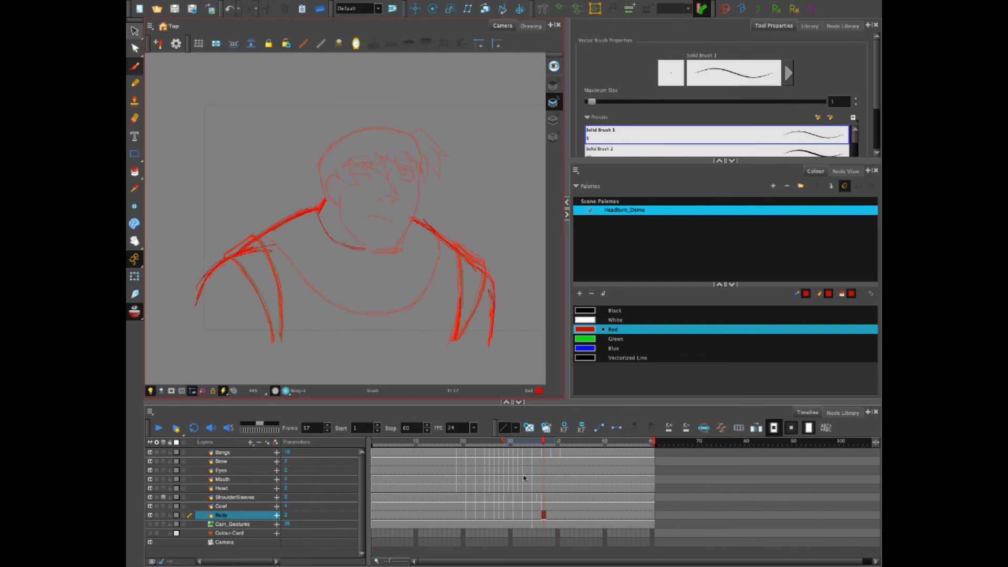
Draw a left-hand neckline stroke beside the jaw on the Body layer at frame 28.
{"action": "left_click", "coordinate": [533, 514]}
{"action": "left_click", "coordinate": [506, 514]}
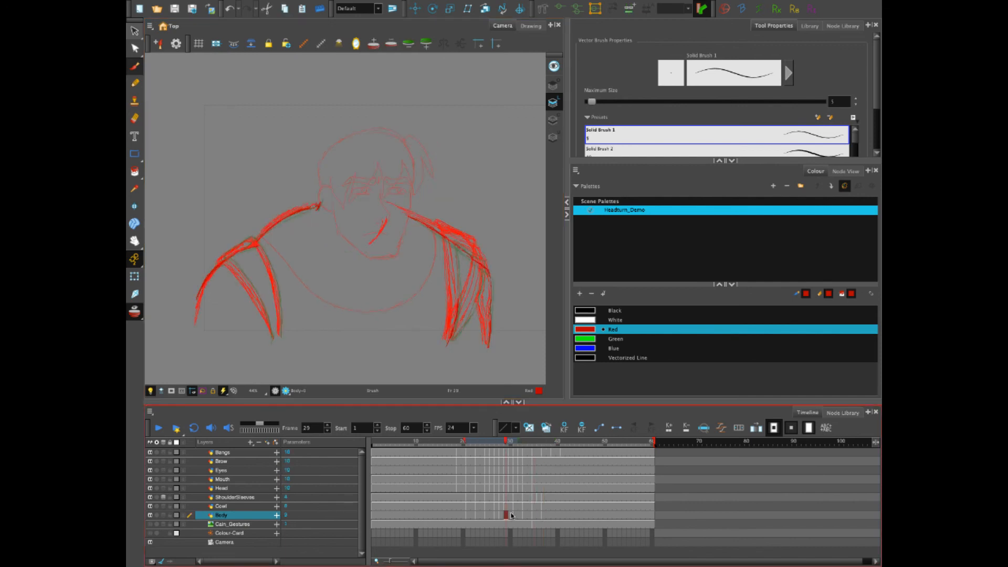
{"action": "left_click", "coordinate": [501, 512]}
{"action": "left_click", "coordinate": [497, 514]}
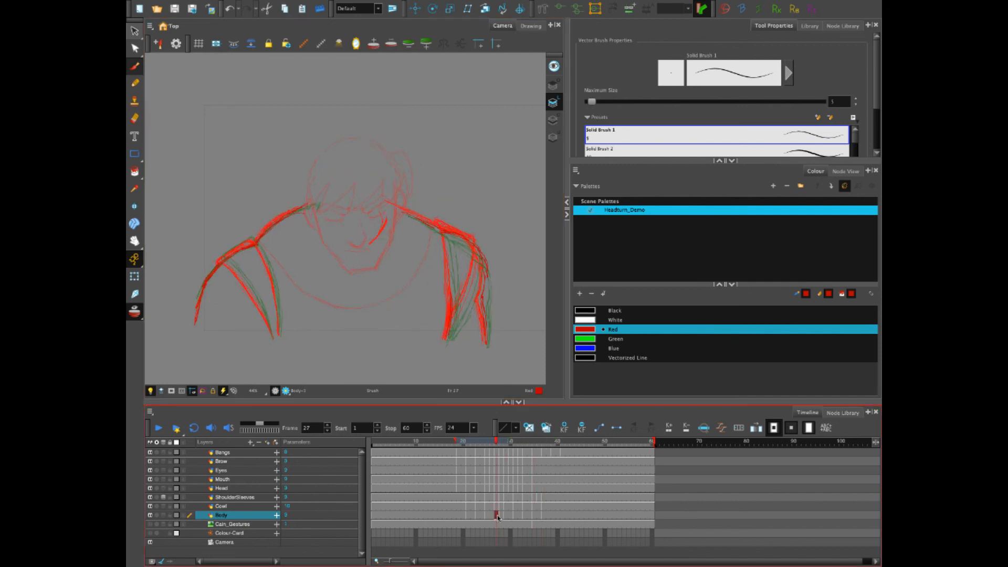
{"action": "left_click", "coordinate": [501, 515]}
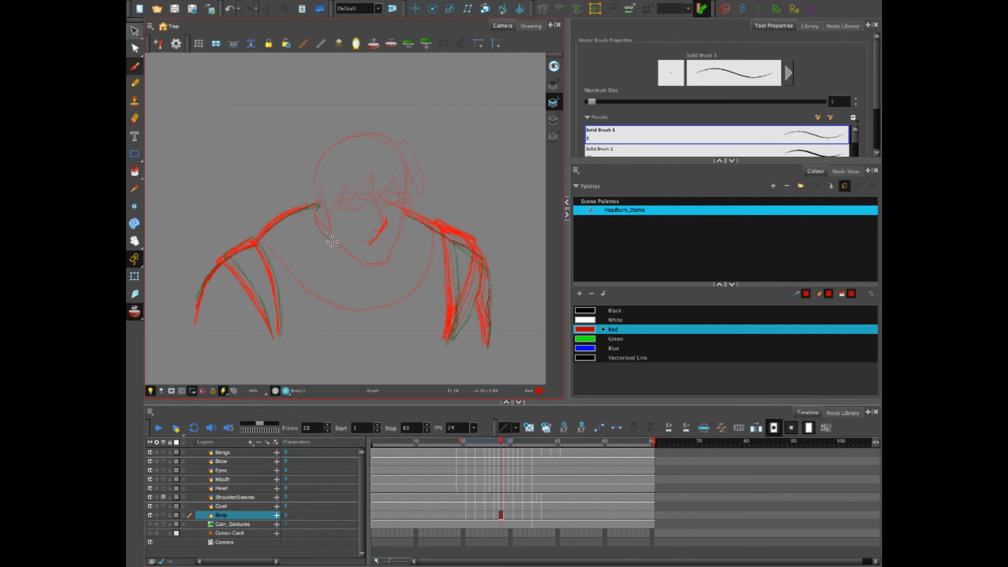
Extend the onion skin to reach the frame 37 drawing and draw the left-hand neckline in-between at frame 29.
{"action": "left_click", "coordinate": [506, 515]}
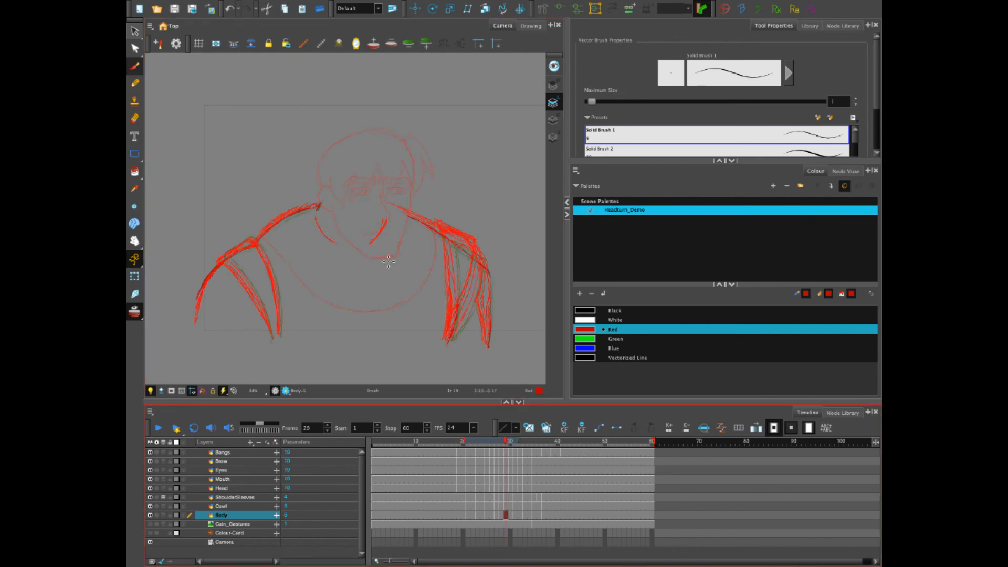
{"action": "left_click_drag", "start_coordinate": [513, 439], "coordinate": [552, 440]}
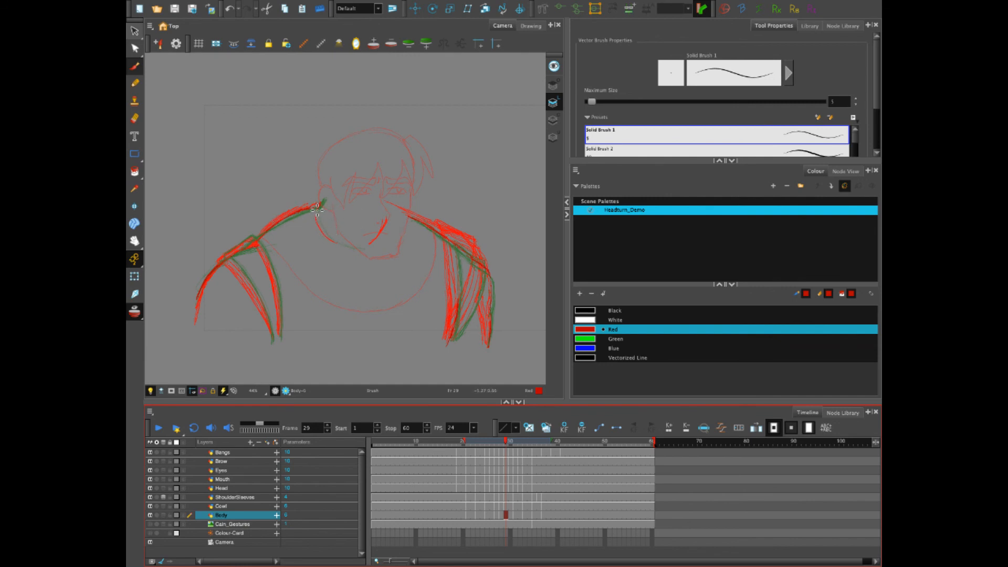
{"action": "mouse_move", "coordinate": [316, 208]}
{"action": "left_mouse_down"}
{"action": "mouse_move", "coordinate": [337, 244]}
{"action": "mouse_move", "coordinate": [361, 247]}
{"action": "left_mouse_up"}
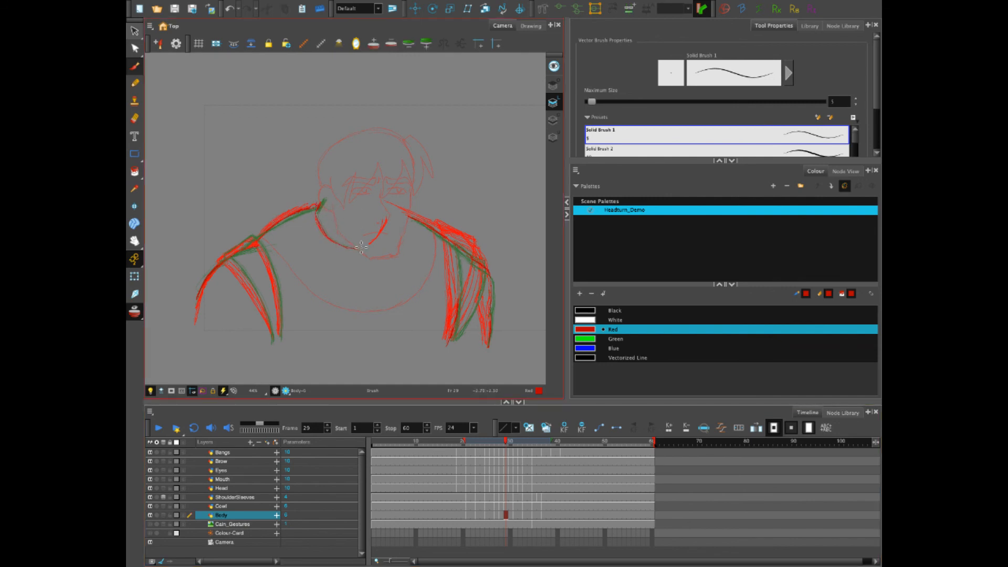
Draw the left-hand neckline curve on the Body layer at frames 31 and 33.
{"action": "left_click", "coordinate": [516, 515]}
{"action": "mouse_move", "coordinate": [318, 213]}
{"action": "left_mouse_down"}
{"action": "mouse_move", "coordinate": [332, 241]}
{"action": "mouse_move", "coordinate": [363, 250]}
{"action": "left_mouse_up"}
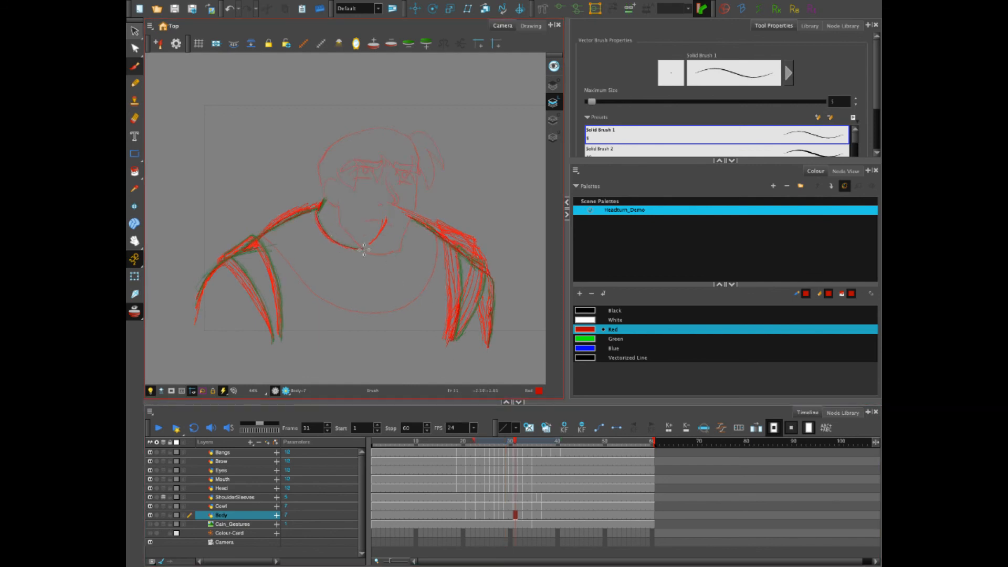
{"action": "left_click", "coordinate": [524, 514]}
{"action": "left_click_drag", "start_coordinate": [318, 213], "coordinate": [355, 248]}
Shorten the onion skin range before the current frame and draw the left-hand neckline curve at frame 35.
{"action": "left_click_drag", "start_coordinate": [483, 440], "coordinate": [510, 439]}
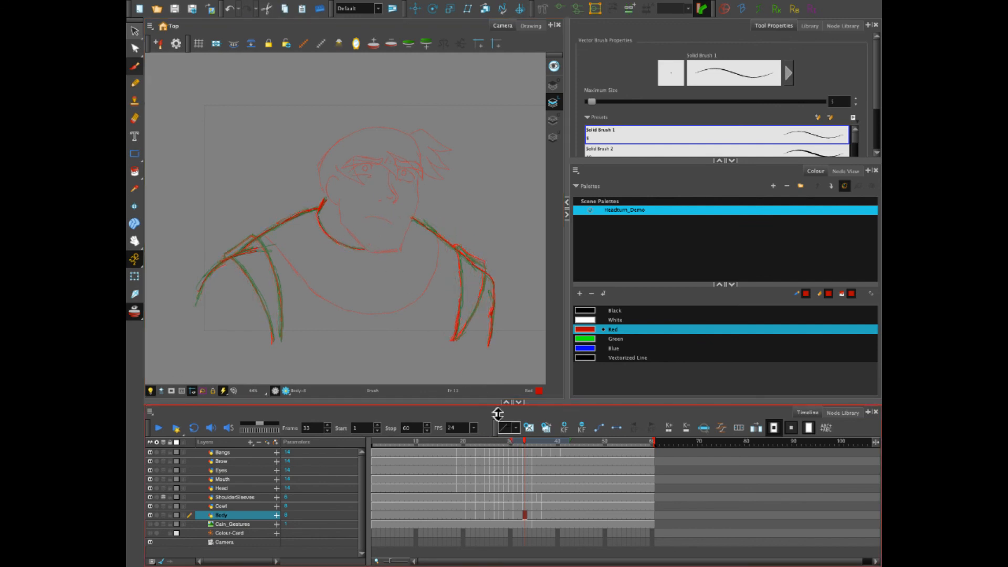
{"action": "left_click", "coordinate": [535, 515]}
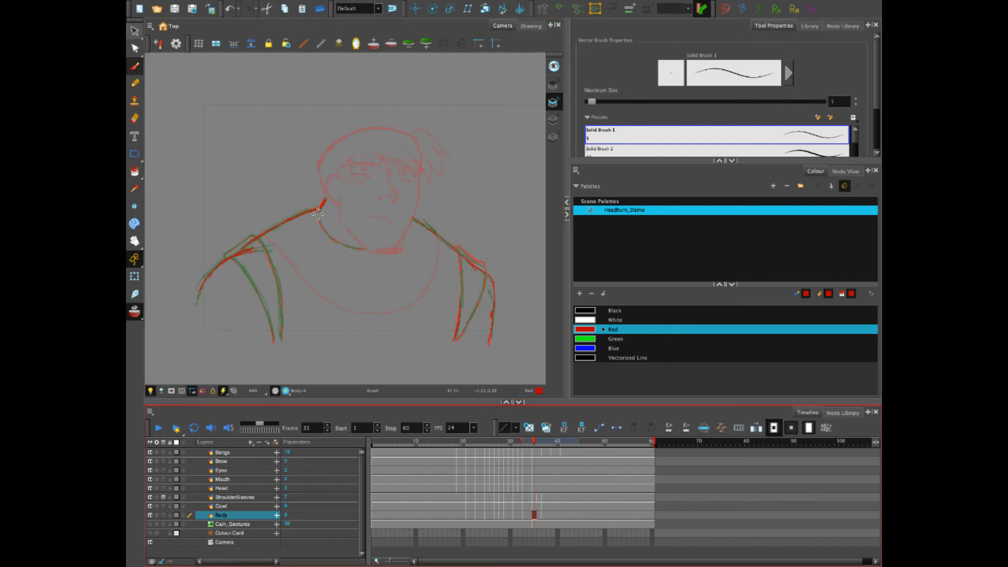
{"action": "left_click_drag", "start_coordinate": [318, 214], "coordinate": [350, 246]}
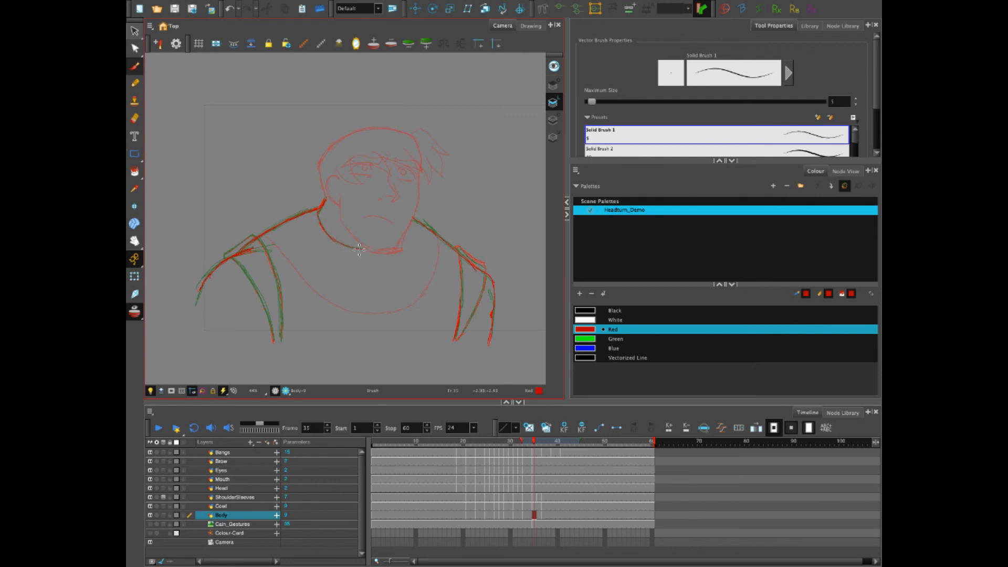
Play back the head turn from frame 1 and extend the right-hand neckline stroke on the Body layer's first drawing.
{"action": "left_click", "coordinate": [542, 516]}
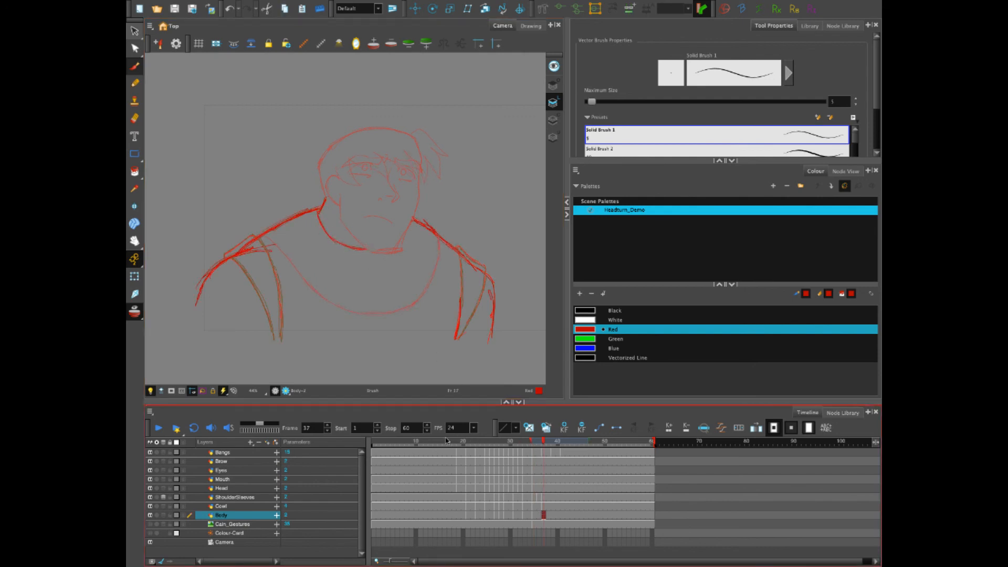
{"action": "left_click_drag", "start_coordinate": [446, 440], "coordinate": [372, 438]}
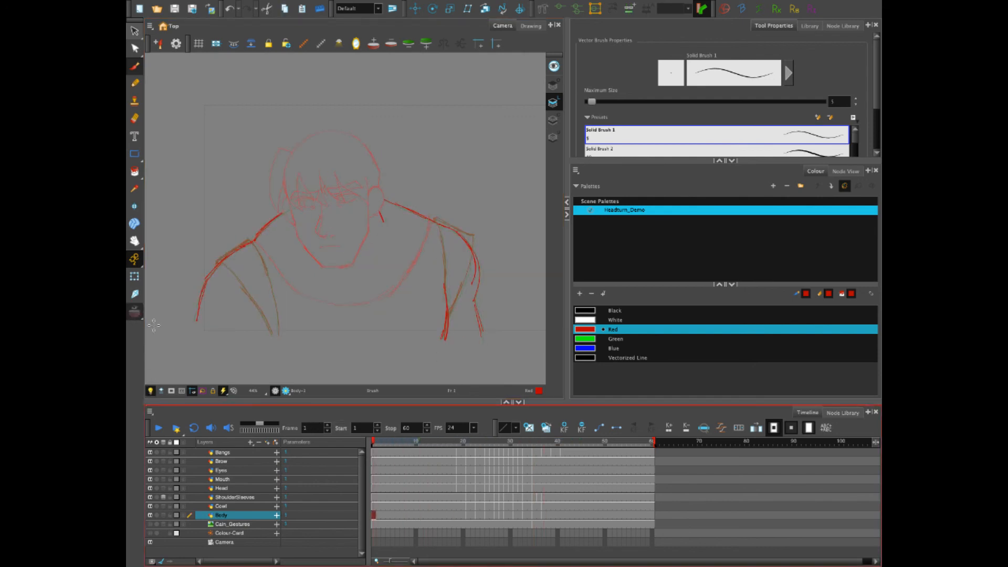
{"action": "left_click", "coordinate": [158, 428]}
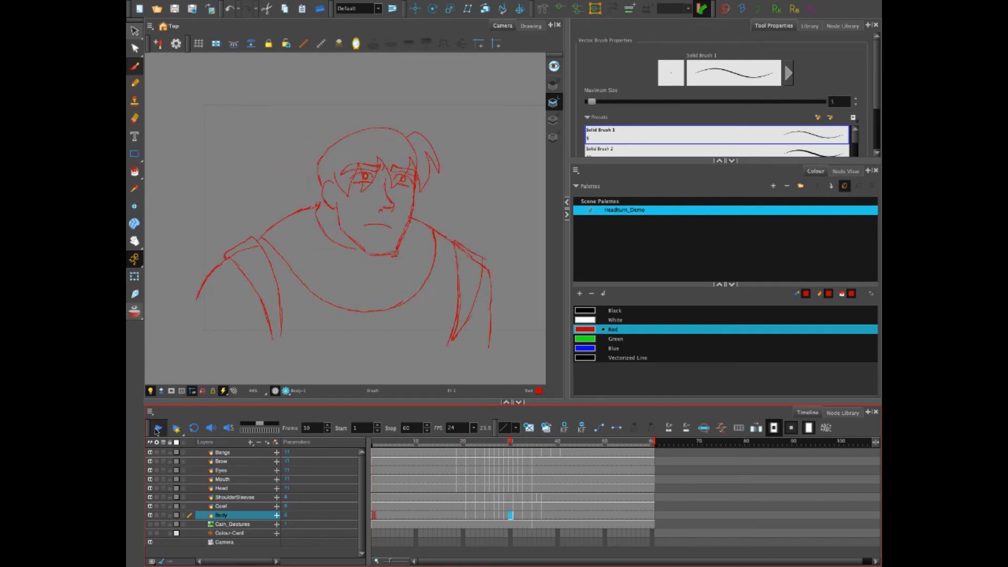
{"action": "left_click", "coordinate": [460, 443]}
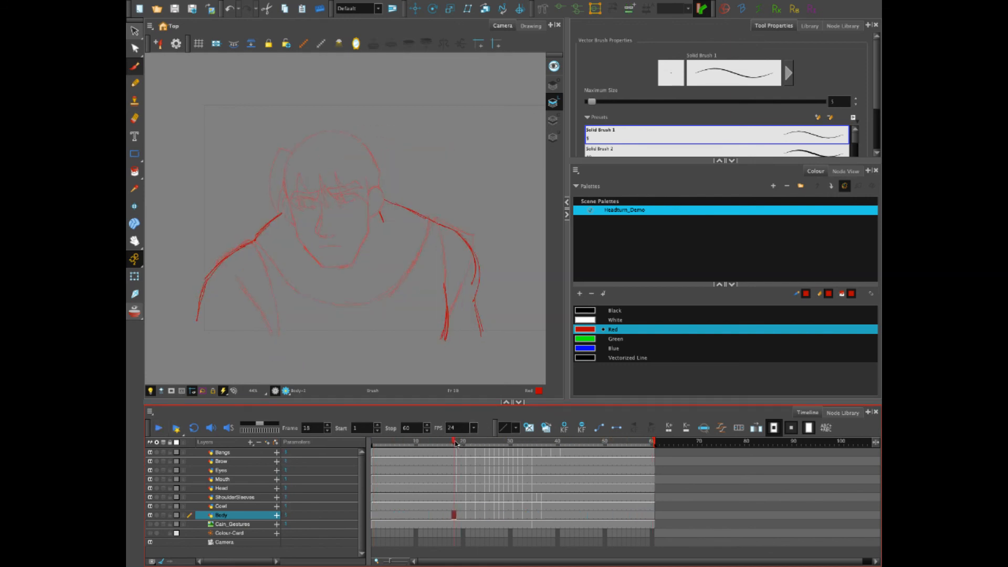
{"action": "left_click_drag", "start_coordinate": [460, 444], "coordinate": [464, 444]}
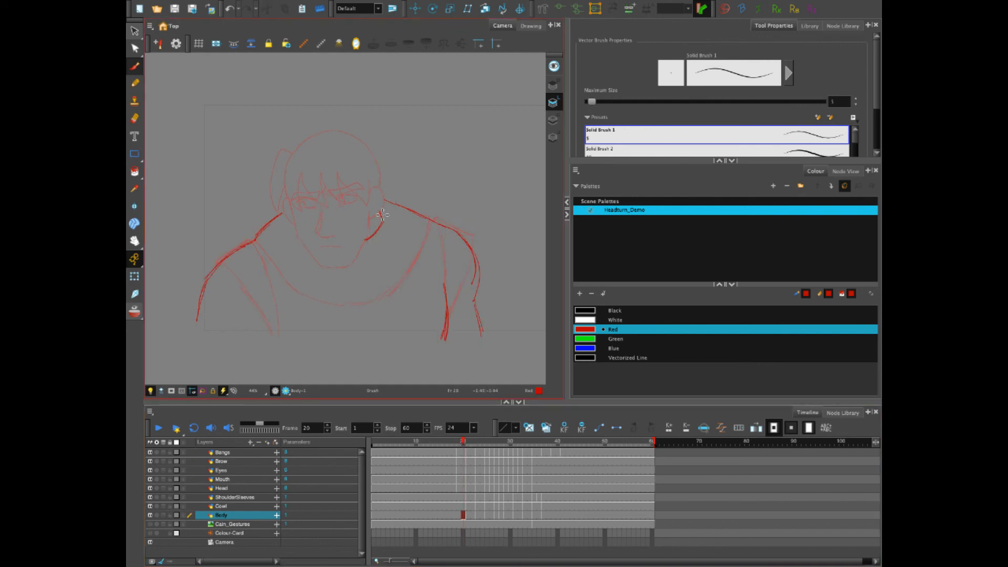
Turn on onion skinning, extend its range to earlier frames, and draw the right-hand neckline stroke on the Body layer at frame 23.
{"action": "left_click", "coordinate": [469, 514]}
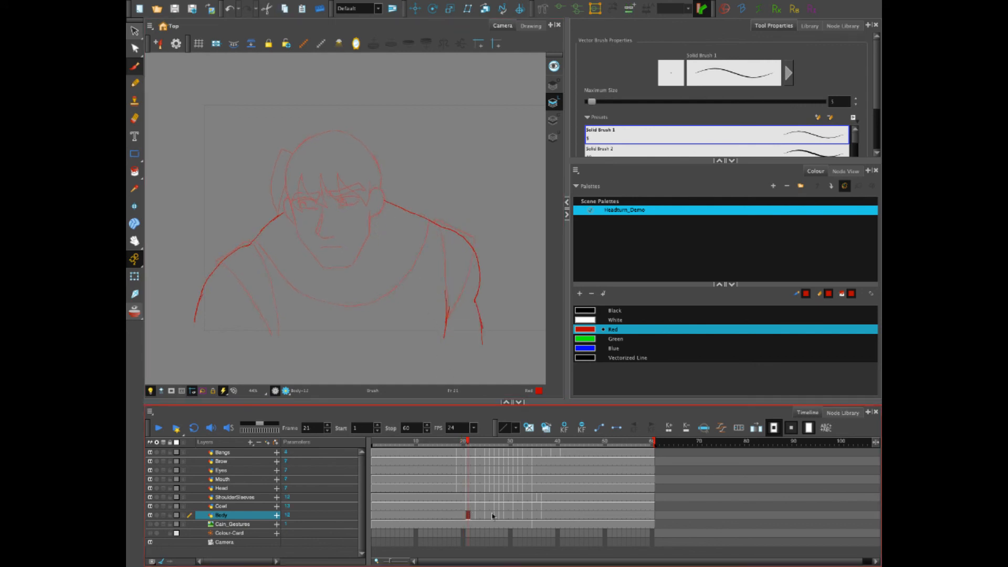
{"action": "left_click", "coordinate": [496, 515]}
{"action": "left_click", "coordinate": [492, 516]}
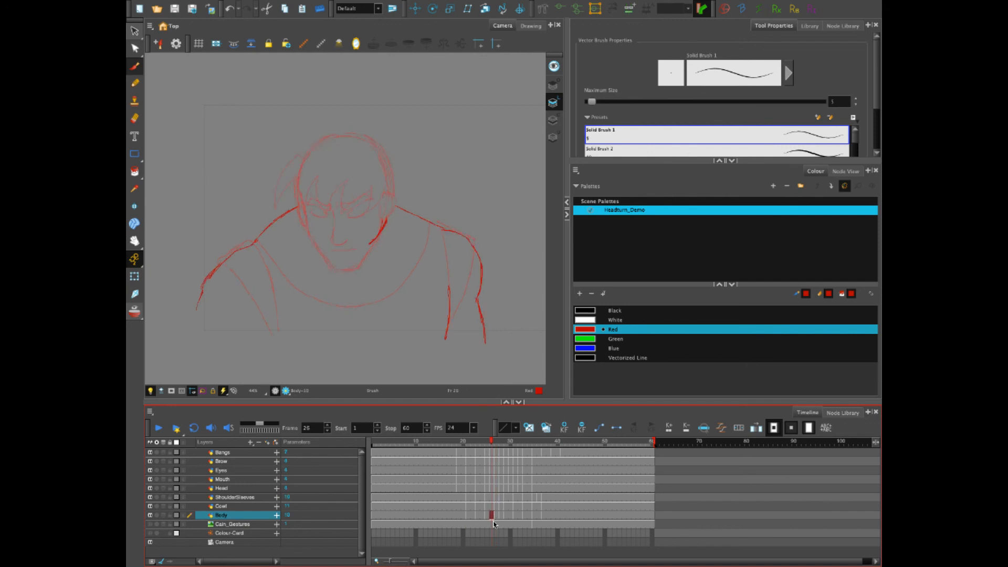
{"action": "left_click", "coordinate": [482, 516]}
{"action": "left_click", "coordinate": [488, 515]}
{"action": "left_click", "coordinate": [135, 315]}
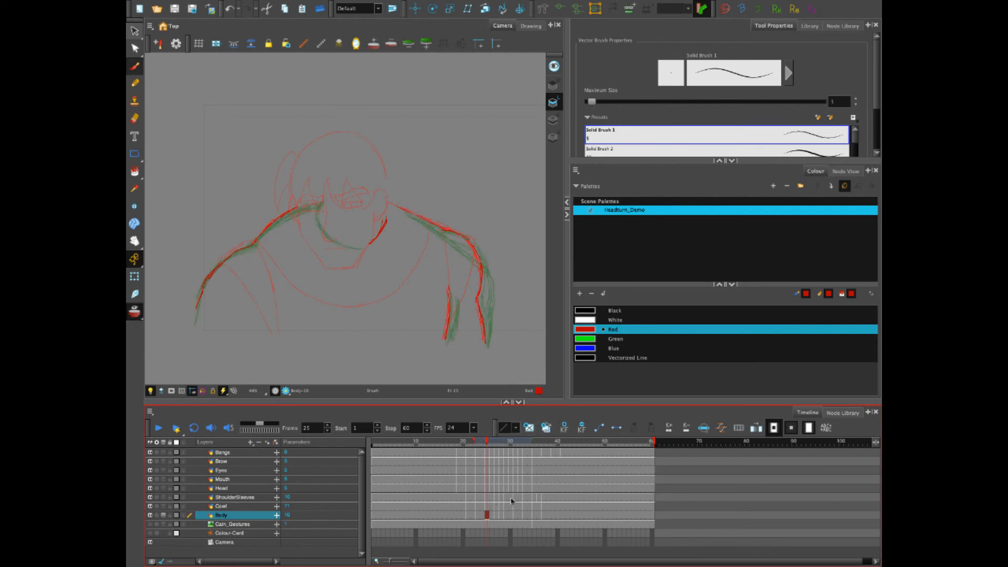
{"action": "left_click", "coordinate": [496, 516]}
{"action": "left_click", "coordinate": [477, 515]}
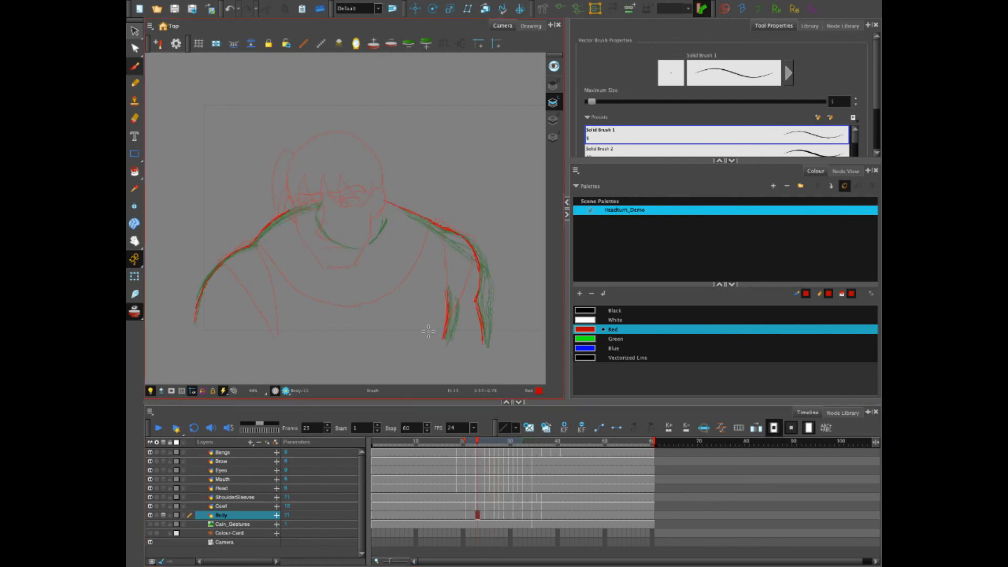
{"action": "left_click_drag", "start_coordinate": [464, 442], "coordinate": [455, 442]}
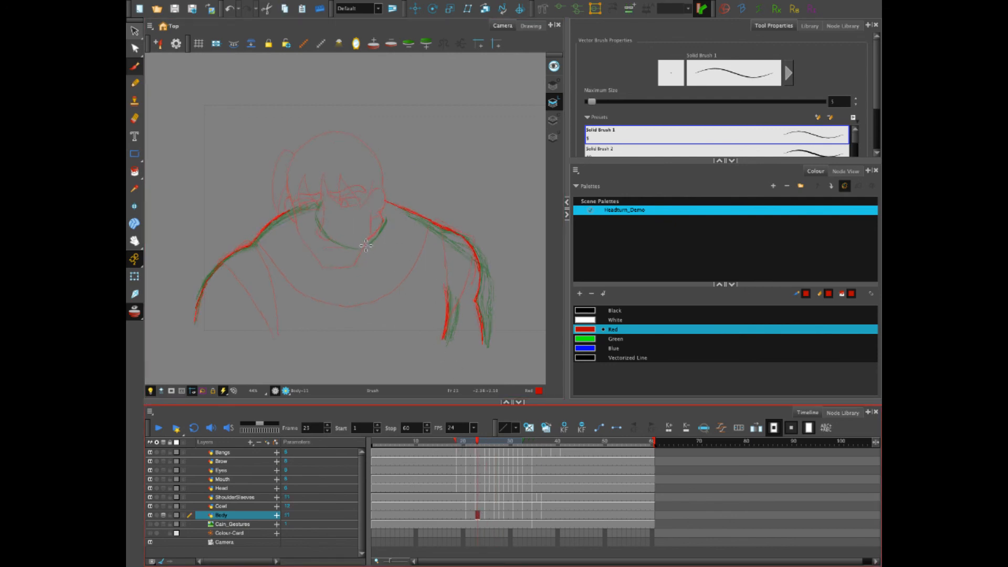
{"action": "mouse_move", "coordinate": [365, 245]}
{"action": "left_mouse_down"}
{"action": "mouse_move", "coordinate": [382, 230]}
{"action": "mouse_move", "coordinate": [385, 241]}
{"action": "mouse_move", "coordinate": [386, 219]}
{"action": "left_mouse_up"}
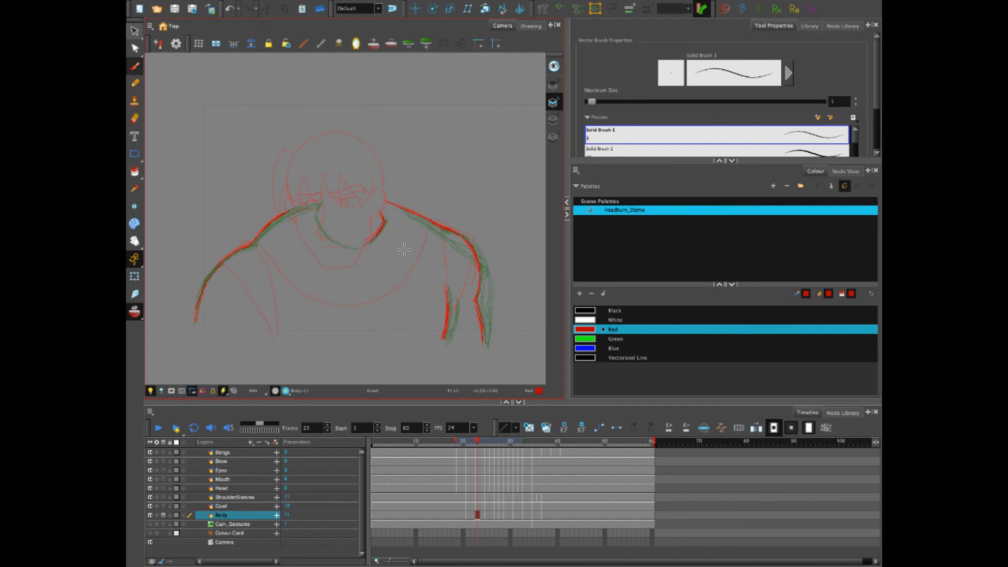
{"action": "key", "text": "comma"}
{"action": "key", "text": "comma"}
Play back the animation from frame 1 to check the neckline, and show the Cain_Gestures reference layer.
{"action": "left_click", "coordinate": [373, 515]}
{"action": "left_click", "coordinate": [157, 428]}
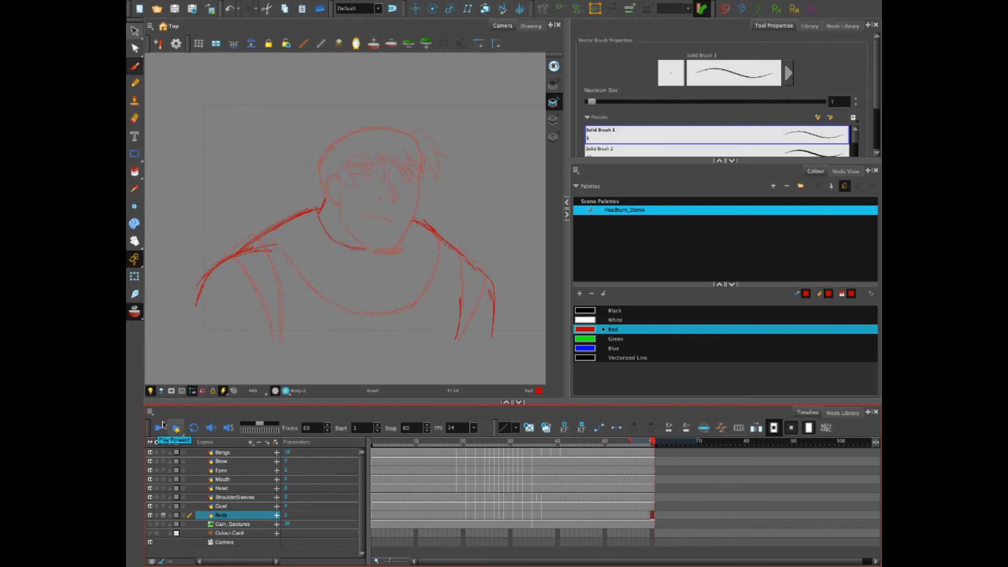
{"action": "left_click", "coordinate": [158, 429]}
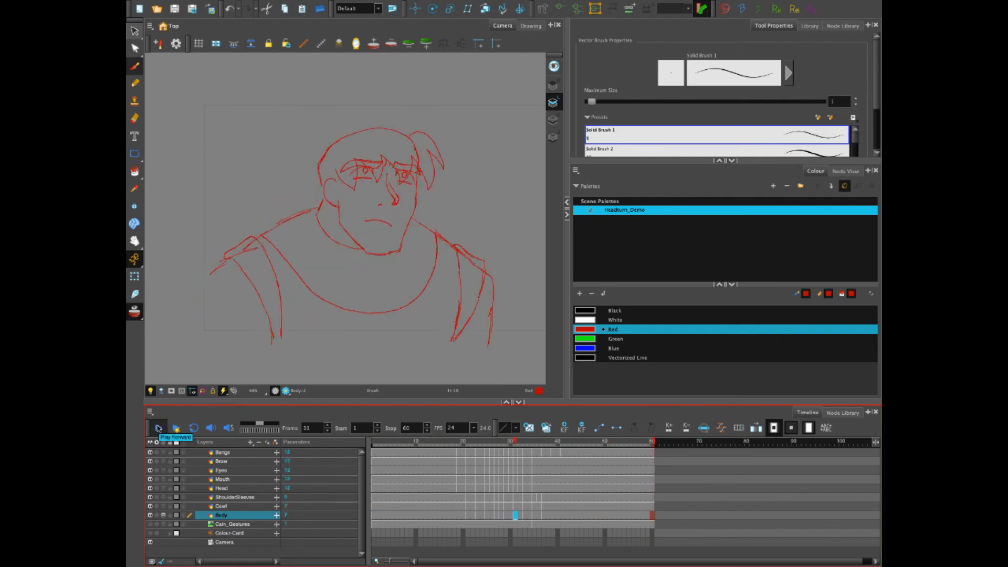
{"action": "left_click", "coordinate": [374, 514]}
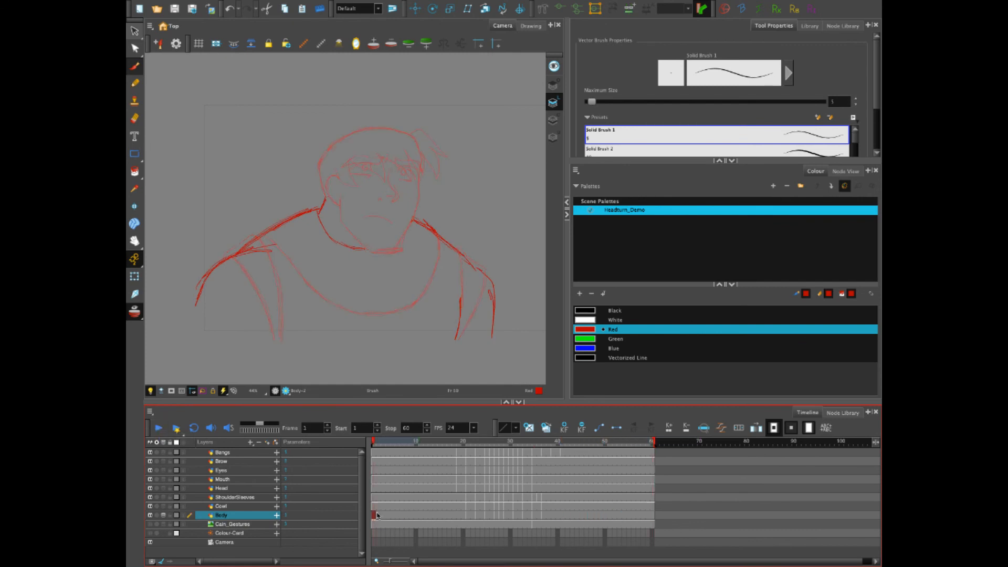
{"action": "left_click", "coordinate": [150, 524]}
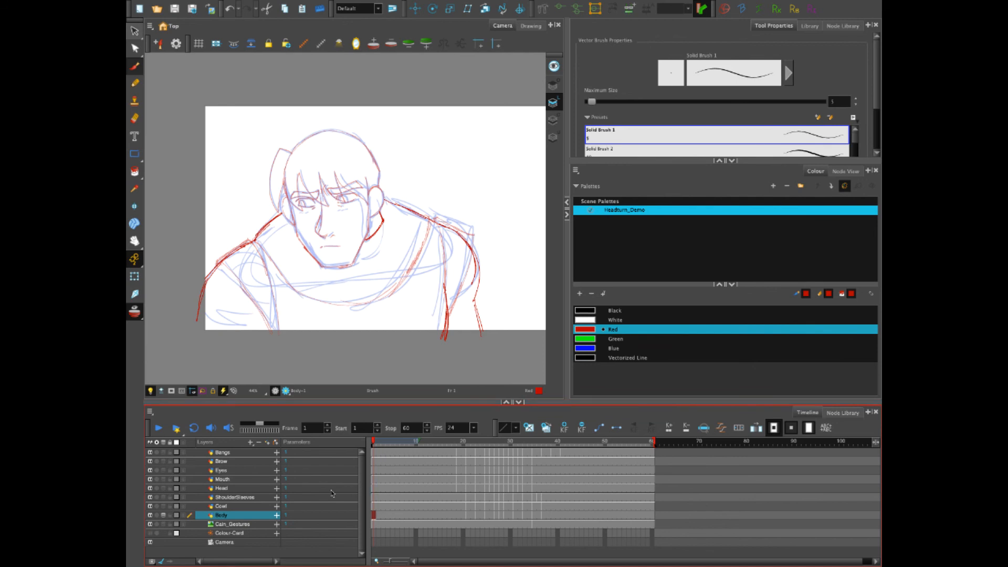
Add a vector drawing layer named FaceDetail above the Head layer.
{"action": "left_click", "coordinate": [234, 487]}
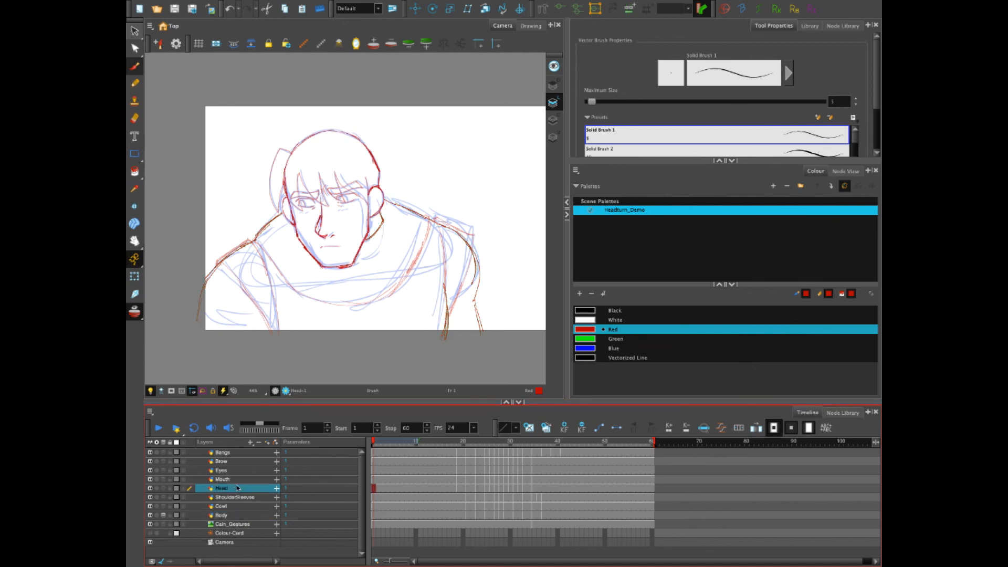
{"action": "left_click", "coordinate": [250, 443]}
{"action": "left_click", "coordinate": [273, 478]}
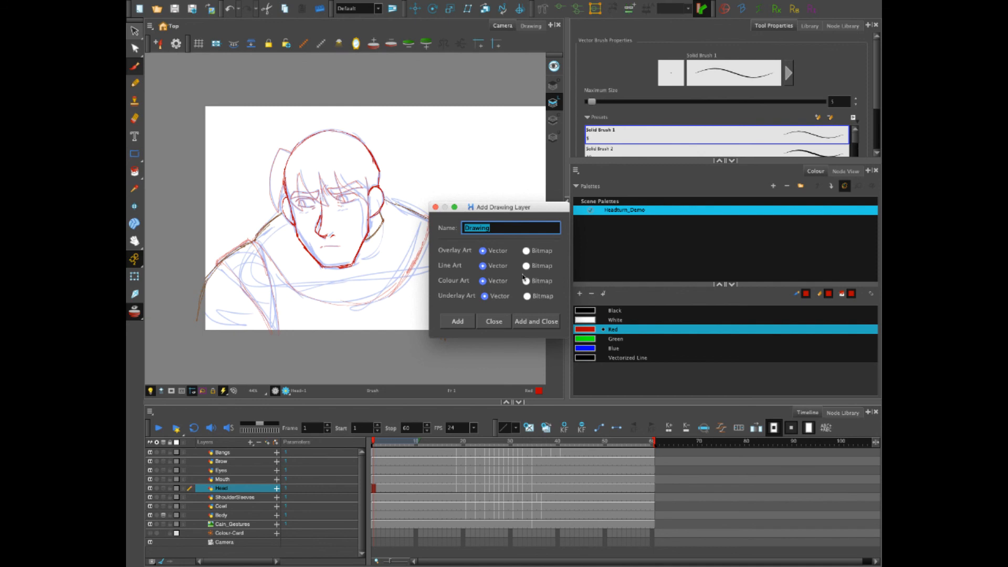
{"action": "type", "text": "FaceDetail"}
{"action": "left_click", "coordinate": [536, 321]}
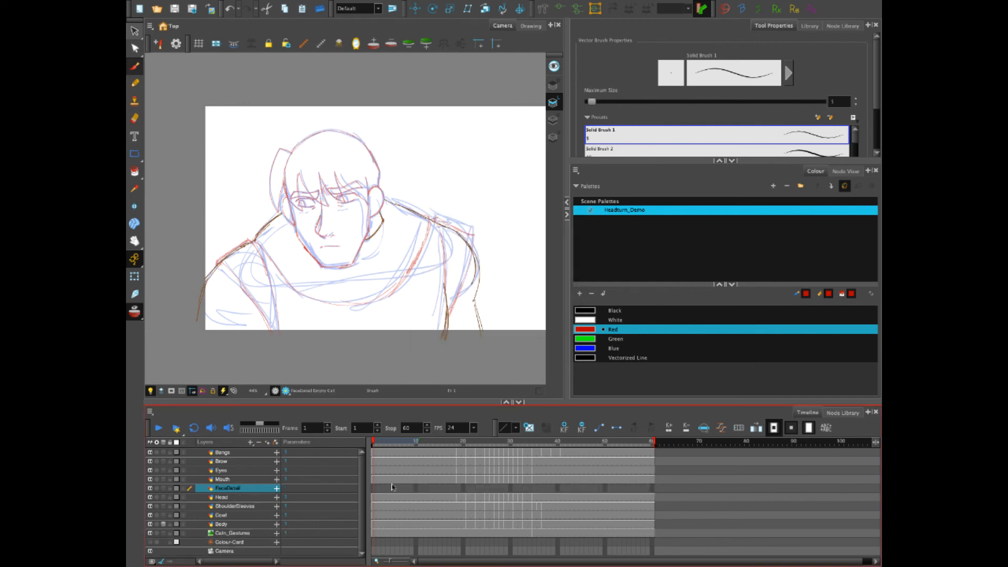
Draw the marks beneath both eyes on the FaceDetail layer at frame 1, and turn off onion skinning for the Body layer.
{"action": "mouse_move", "coordinate": [338, 211]}
{"action": "left_mouse_down"}
{"action": "mouse_move", "coordinate": [367, 192]}
{"action": "mouse_move", "coordinate": [314, 211]}
{"action": "left_mouse_up"}
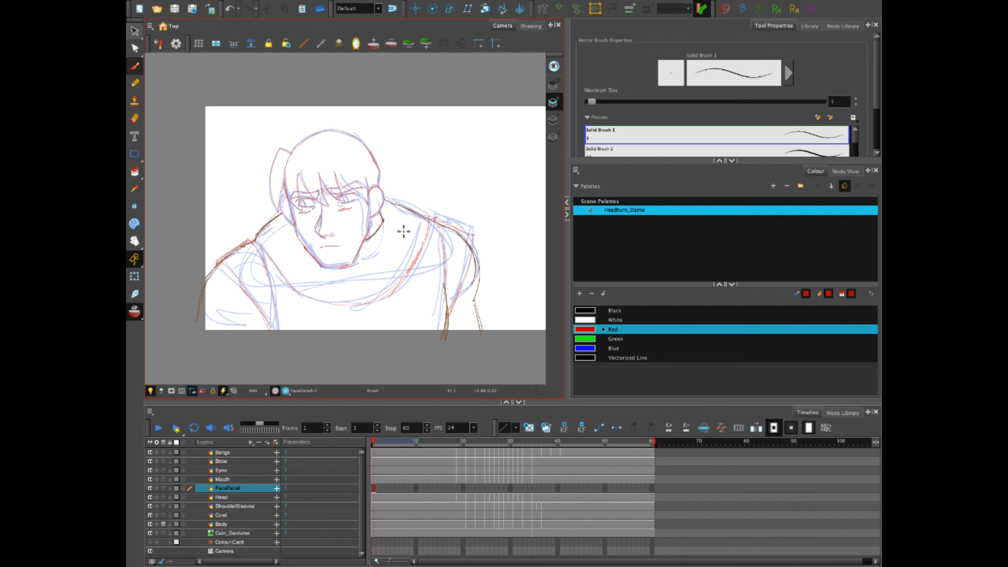
{"action": "left_click", "coordinate": [502, 488]}
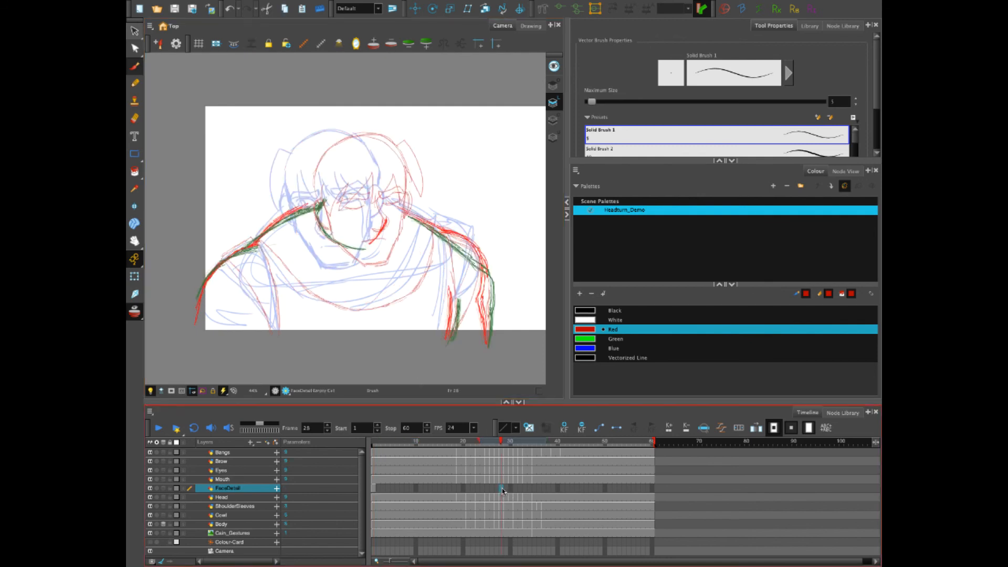
{"action": "left_click", "coordinate": [166, 522]}
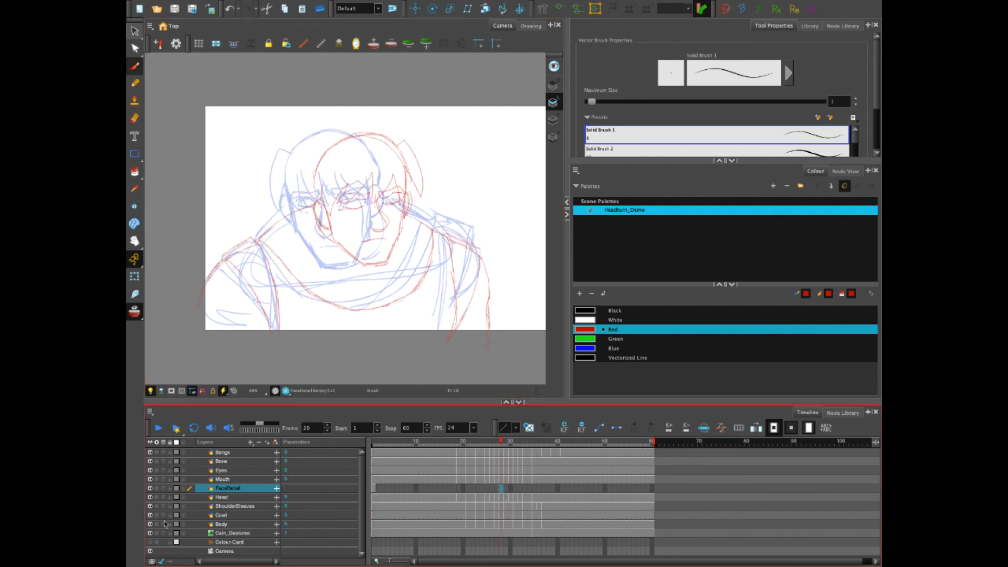
Draw the under-eye marks and the small drop-shaped mark beside the ear on the FaceDetail layer at frame 36.
{"action": "left_click", "coordinate": [535, 444]}
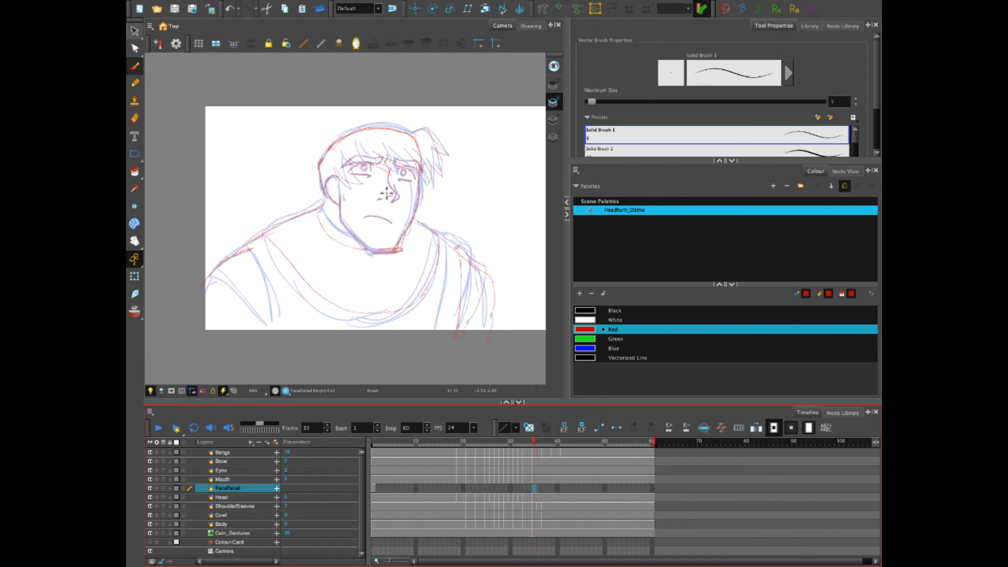
{"action": "left_click", "coordinate": [454, 443]}
{"action": "mouse_move", "coordinate": [453, 443]}
{"action": "left_mouse_down"}
{"action": "mouse_move", "coordinate": [556, 453]}
{"action": "mouse_move", "coordinate": [540, 453]}
{"action": "left_mouse_up"}
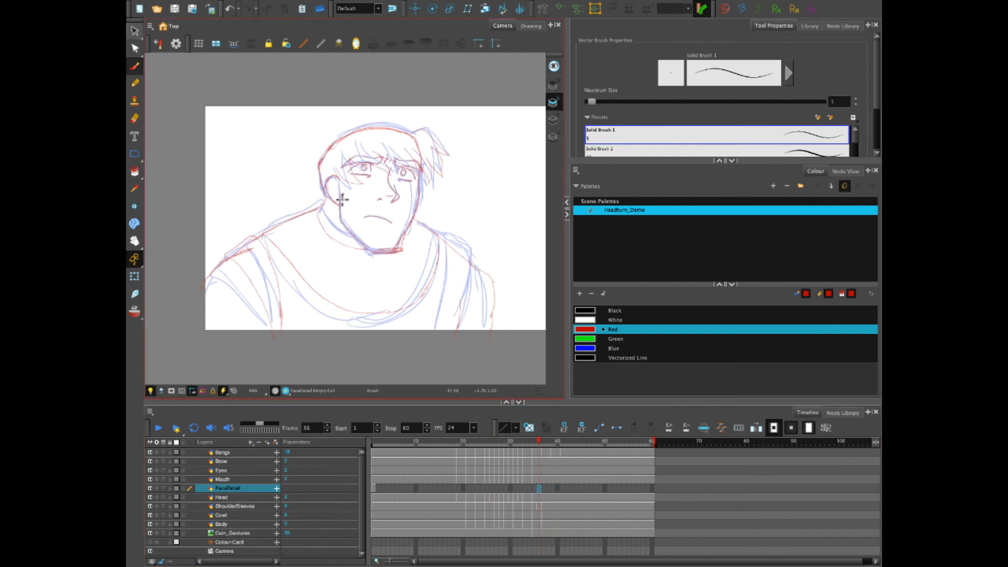
{"action": "left_click_drag", "start_coordinate": [345, 194], "coordinate": [343, 201]}
{"action": "left_click_drag", "start_coordinate": [541, 446], "coordinate": [533, 445]}
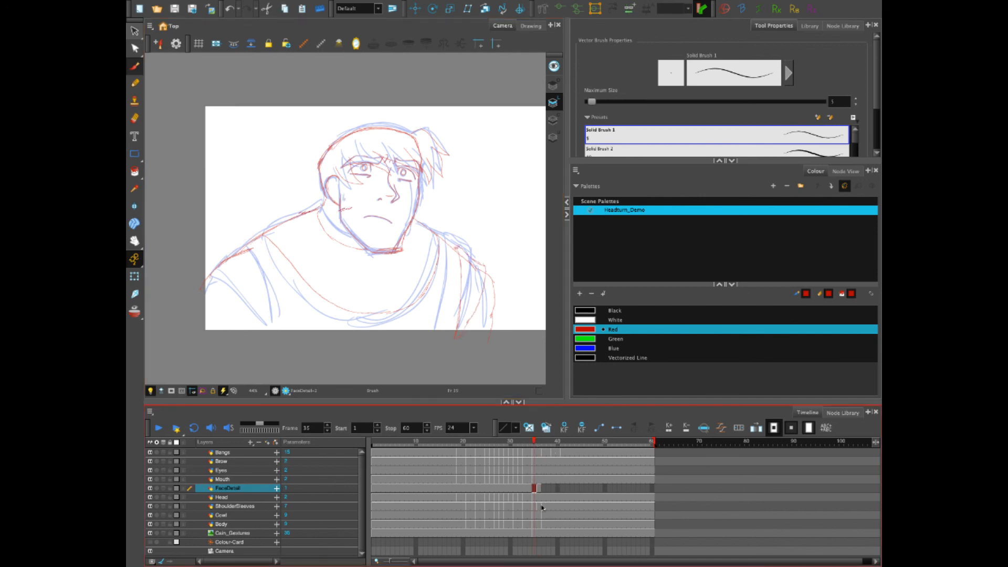
{"action": "left_click", "coordinate": [539, 489]}
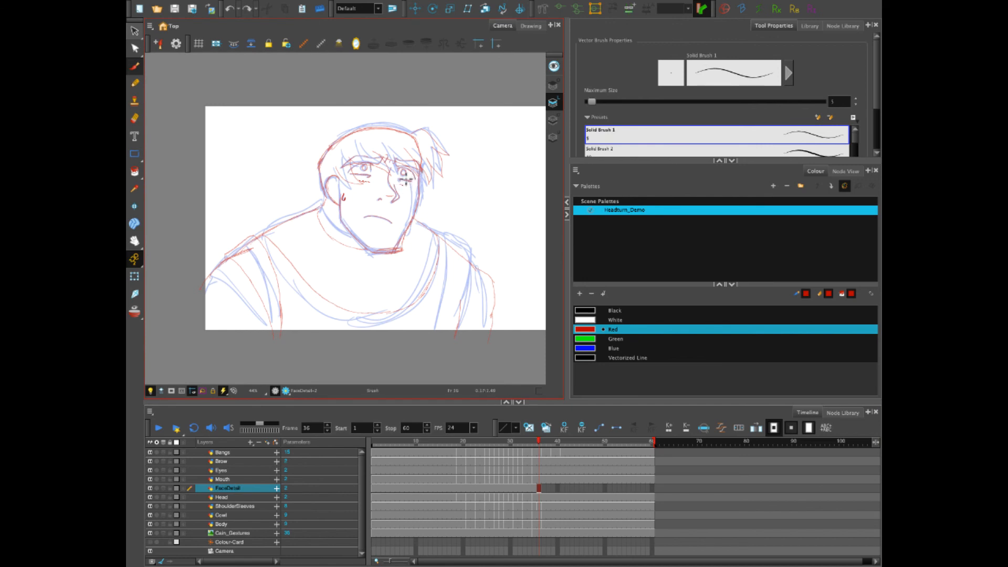
Make the second FaceDetail drawing start at frame 35.
{"action": "left_click", "coordinate": [534, 490]}
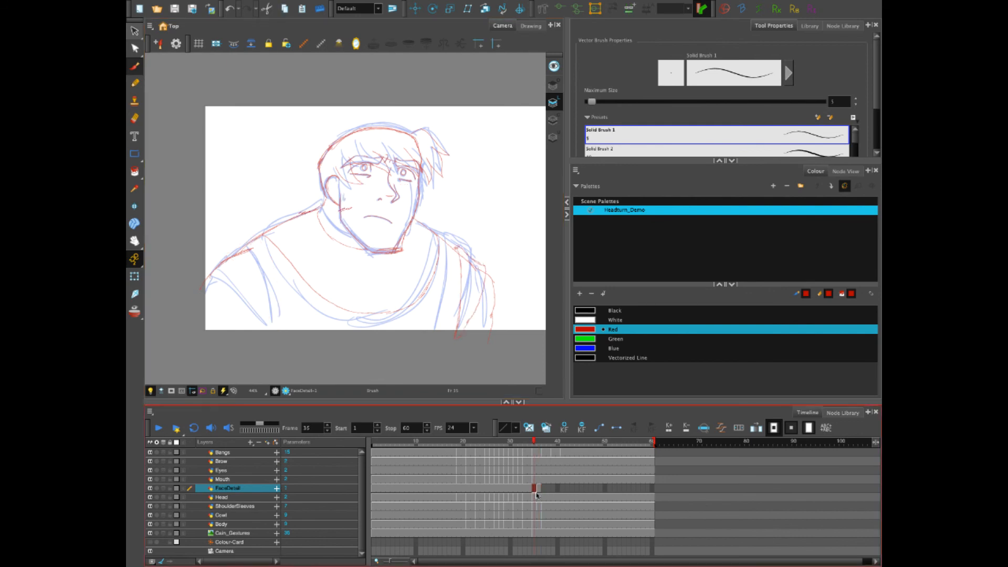
{"action": "left_click", "coordinate": [542, 490]}
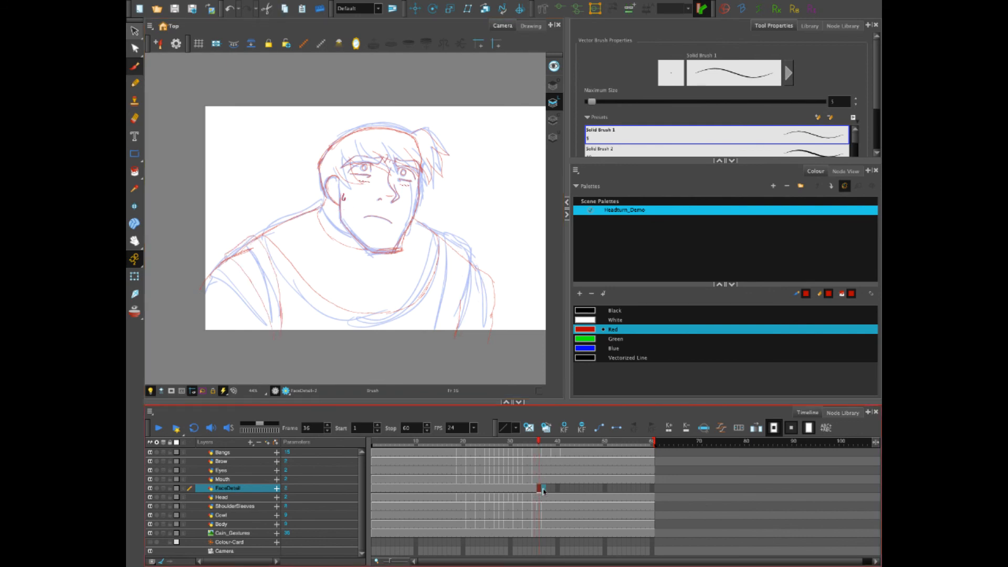
{"action": "left_click", "coordinate": [539, 490]}
{"action": "left_click", "coordinate": [534, 489]}
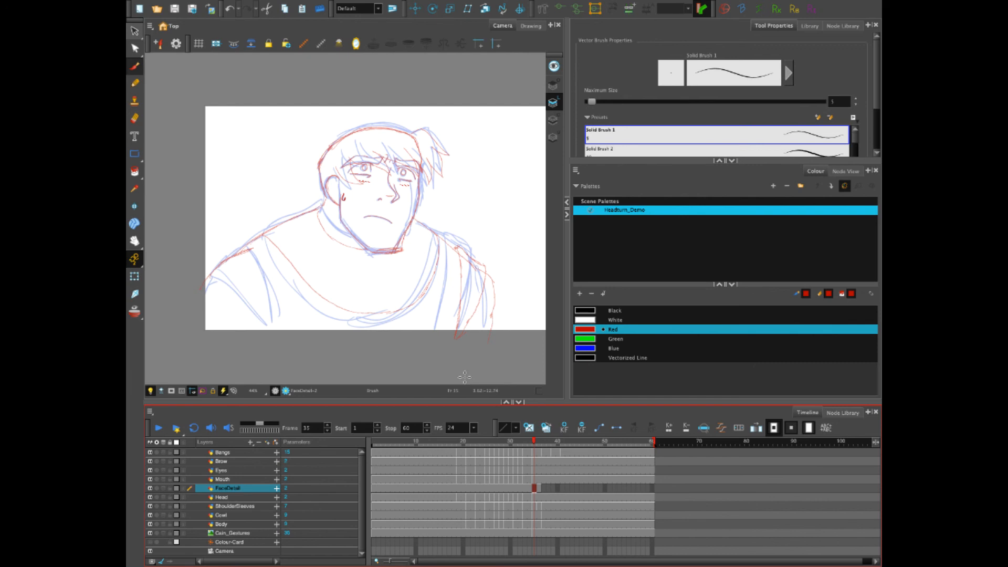
Delete the FaceDetail layer and select frame 5 of the Colour-Card layer.
{"action": "left_click", "coordinate": [258, 442]}
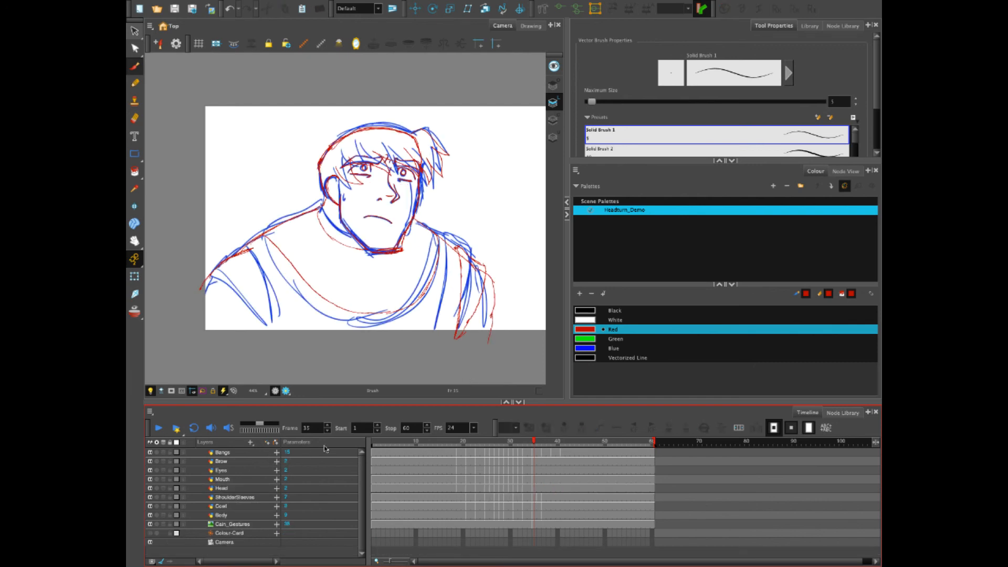
{"action": "left_click", "coordinate": [391, 533]}
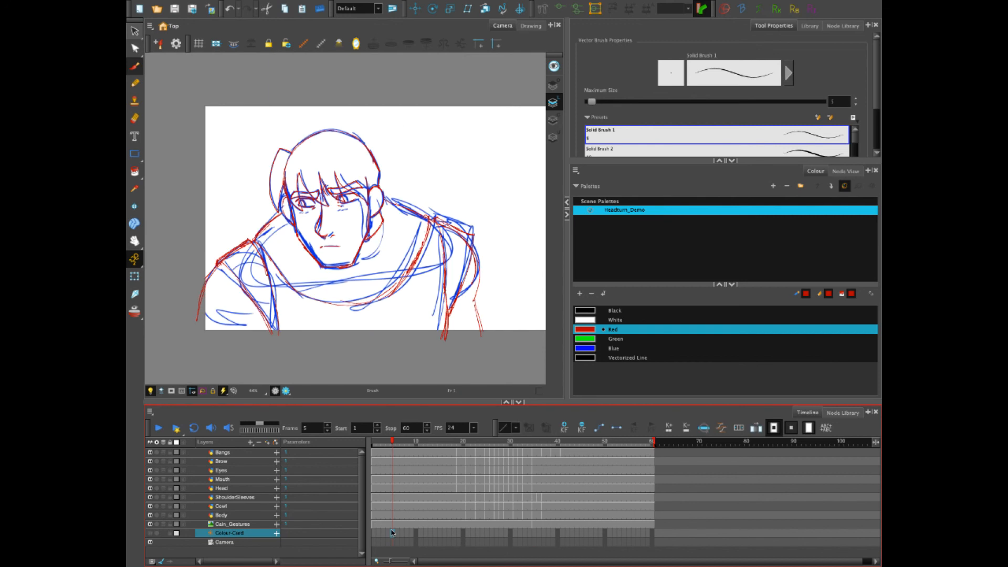